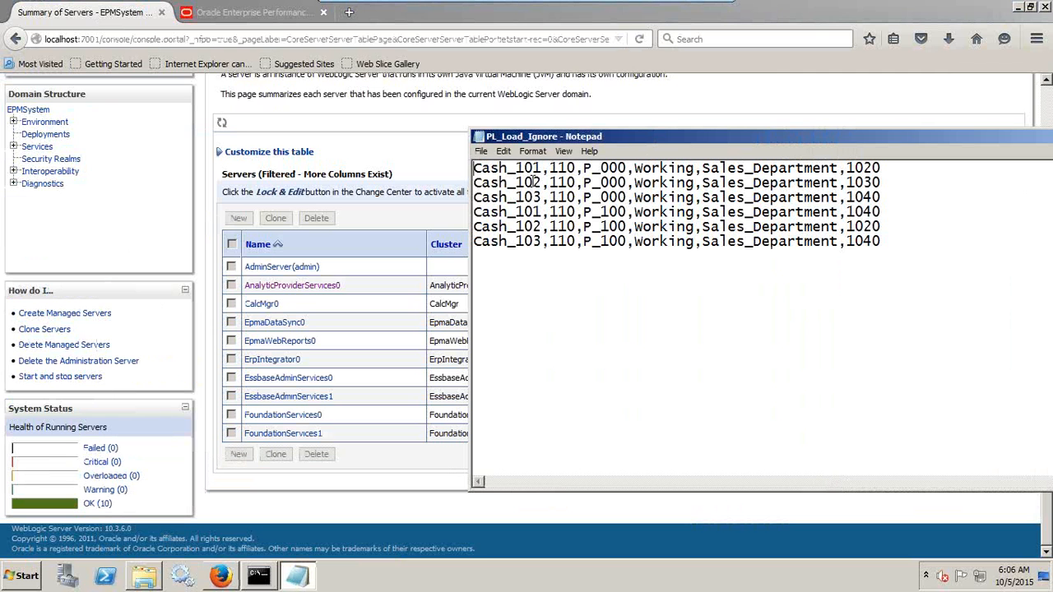
Bring up the Vision application's dimensions in the EPM Workspace and copy Cash_101 from the first row of PL_Load_Ignore in Notepad.
click(271, 13)
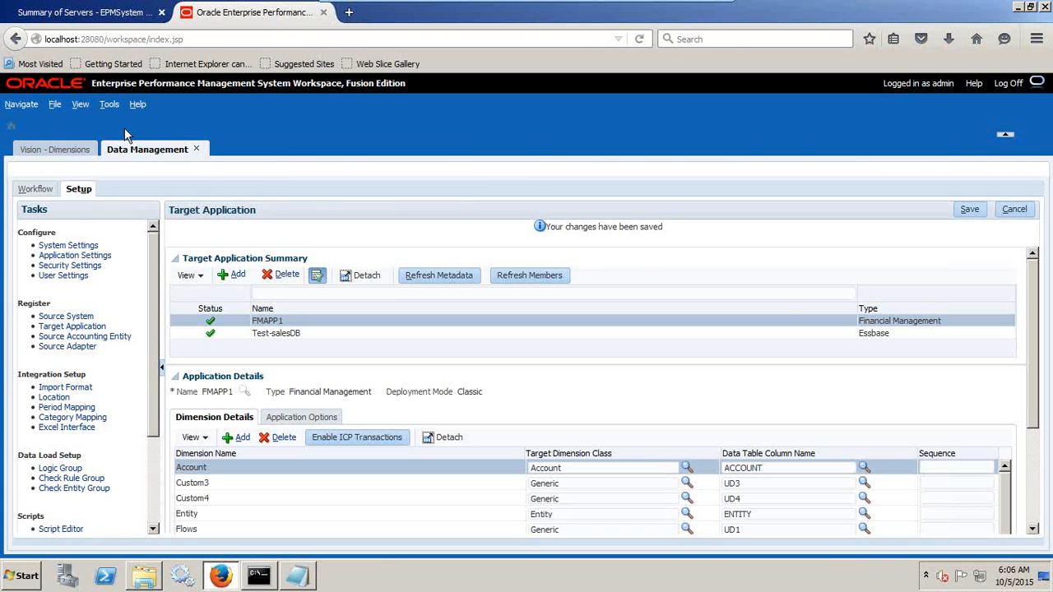
click(82, 150)
key(alt+Tab)
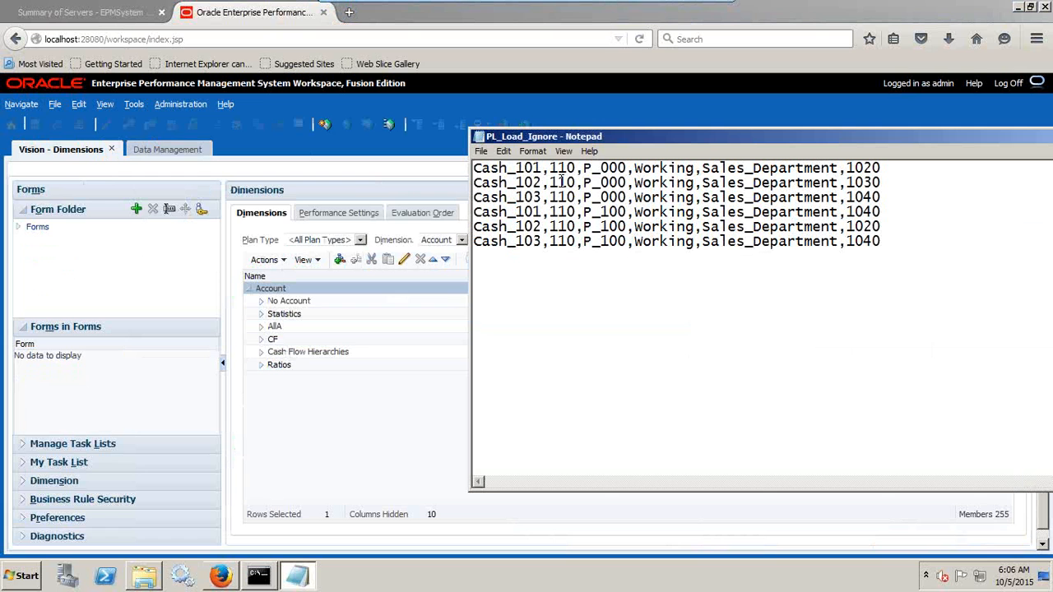
drag(543, 168, 472, 168)
key(ctrl+c)
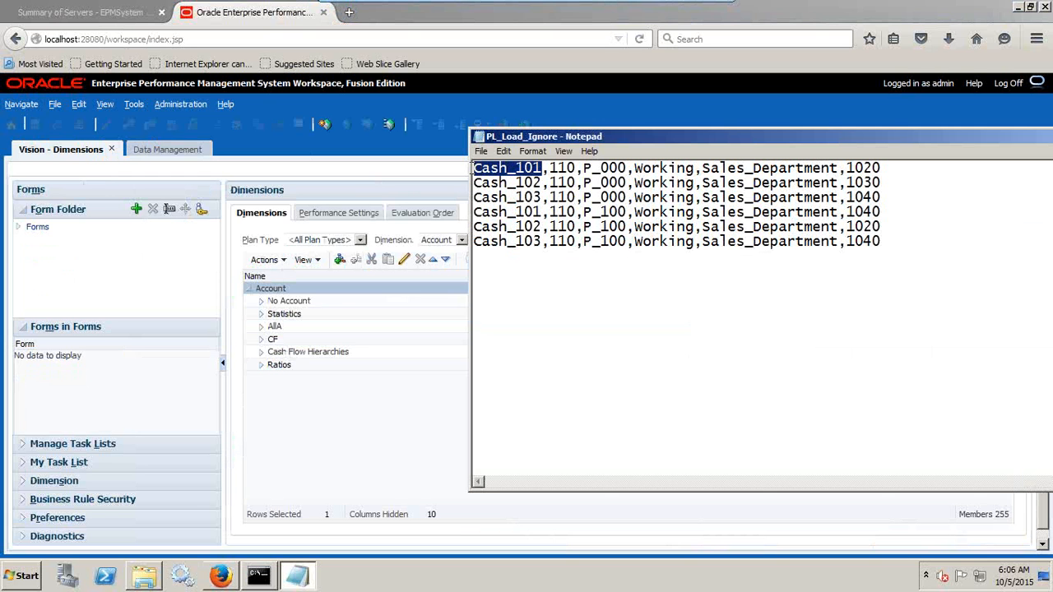
click(301, 579)
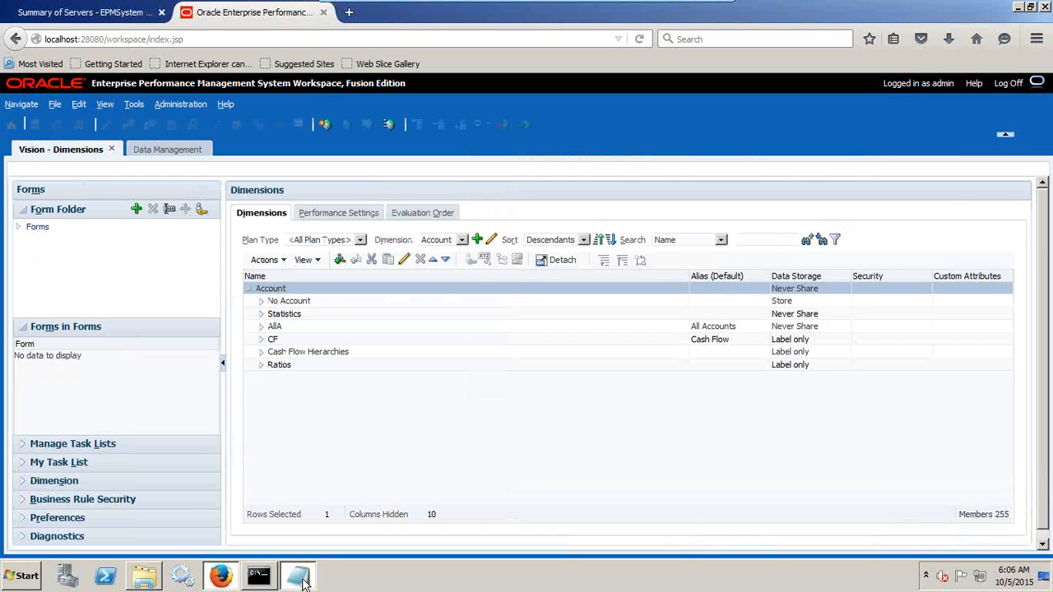
click(301, 579)
Open a new blank Notepad document and place it below the PL_Load_Ignore rows so the source data stays readable.
click(19, 576)
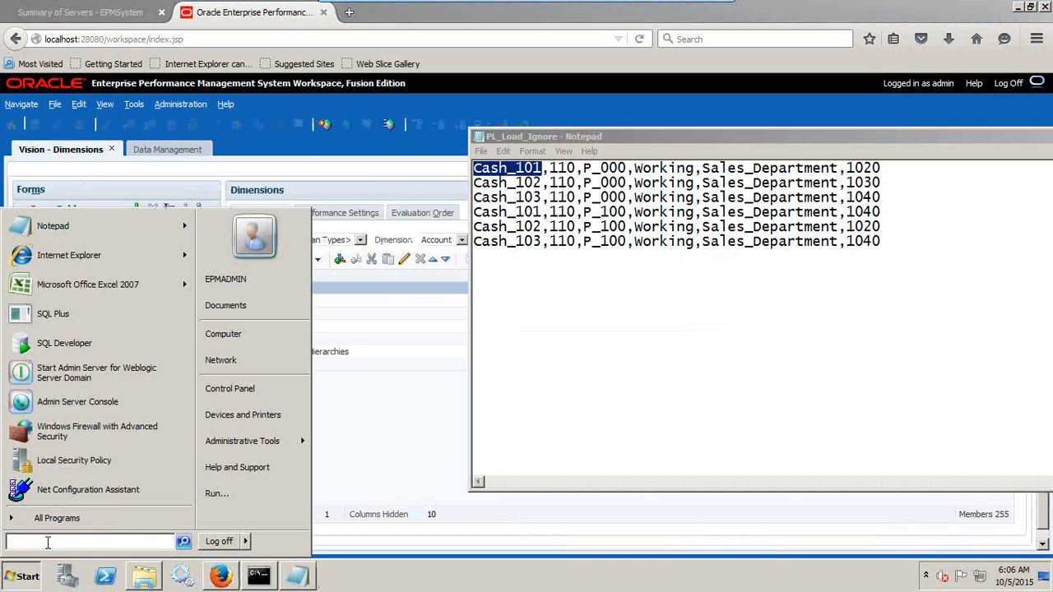
text(notepad)
key(Return)
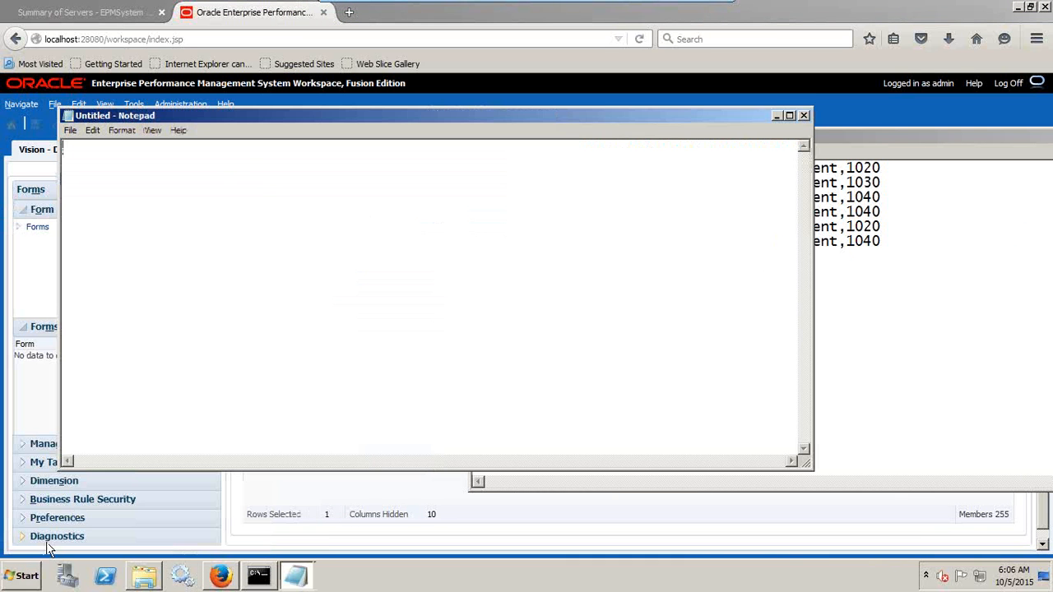
drag(207, 117, 224, 270)
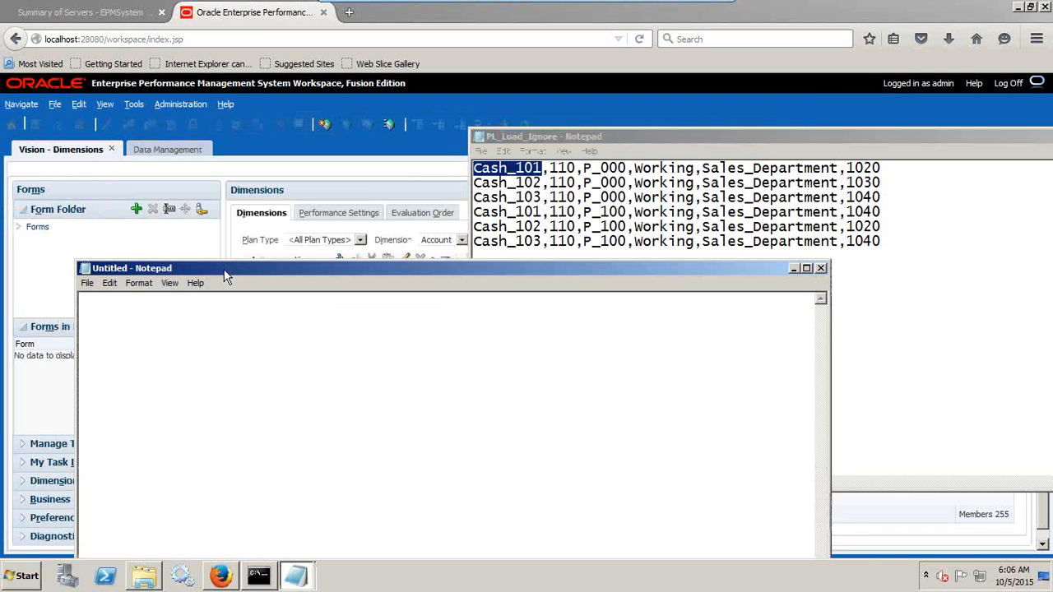
List Cash_101, Cash_102 and Cash_103 on separate lines in the new document and add "--->Cash" after Cash_101.
key(ctrl+v)
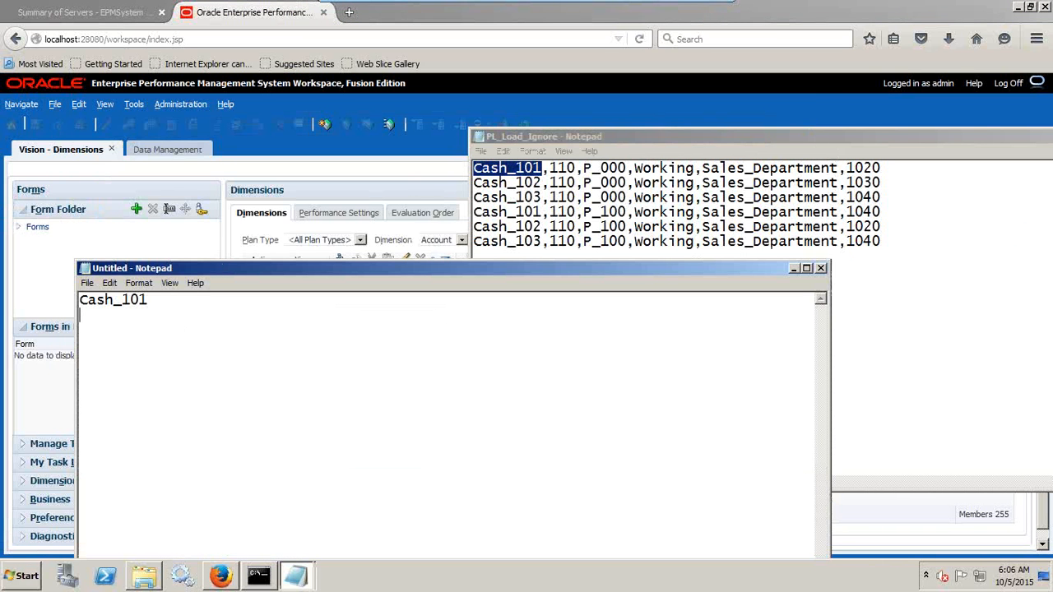
key(Return)
key(ctrl+v)
key(BackSpace)
key(Return)
key(ctrl+v)
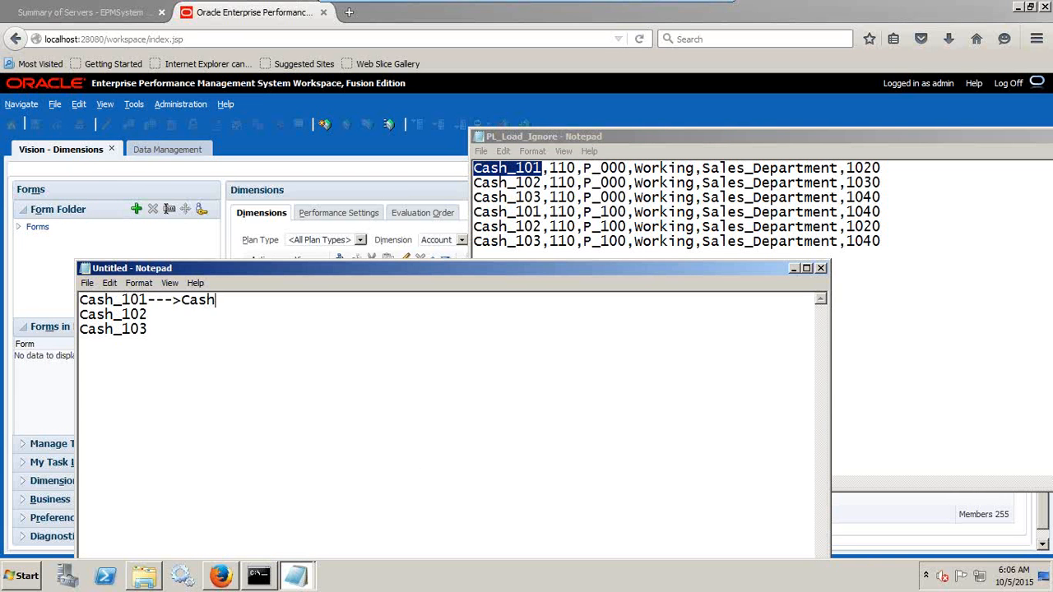
In the workspace's Account dimension, expand AllA, BS, 1001, 1010 and 1100 to locate the cash account, and select member 1110.
click(333, 190)
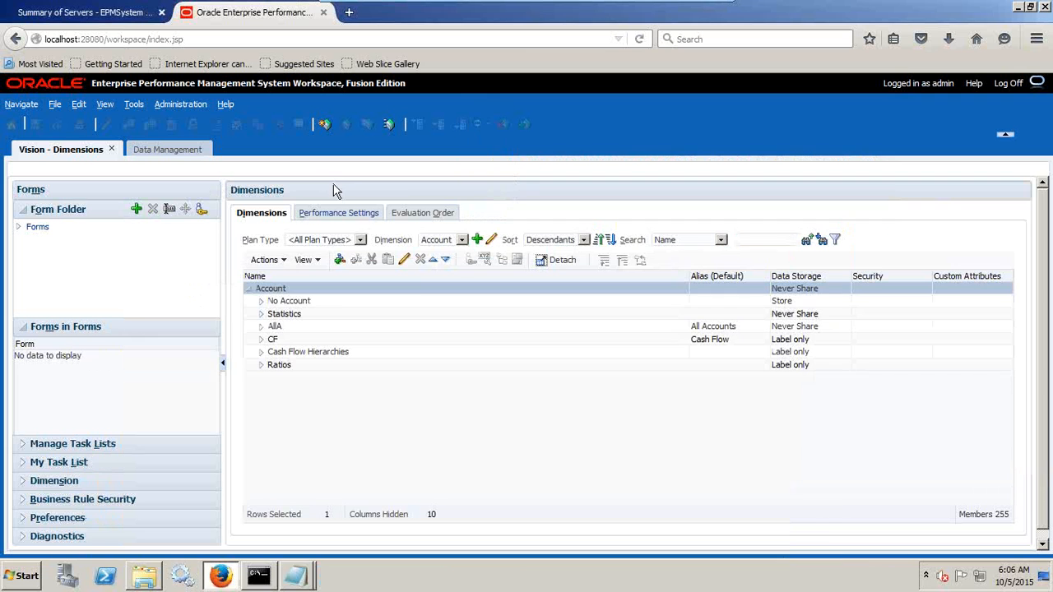
click(463, 241)
click(462, 244)
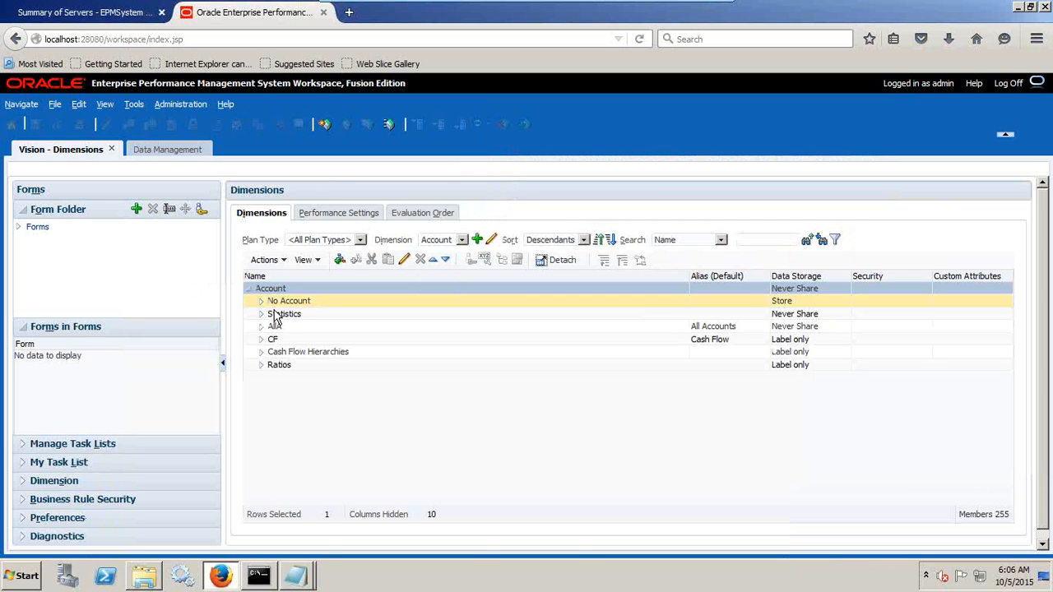
click(261, 327)
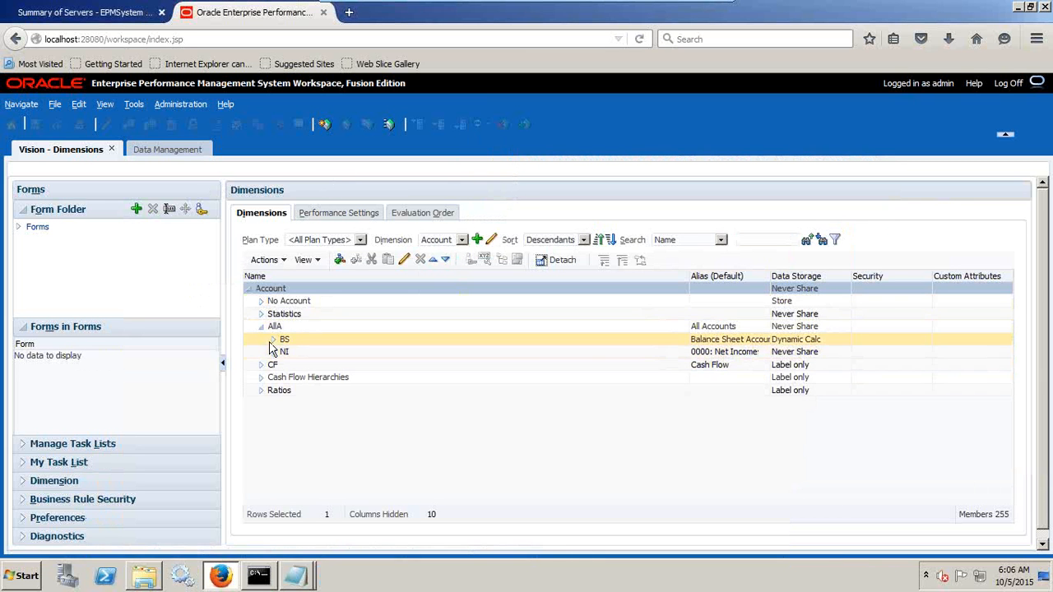
click(274, 340)
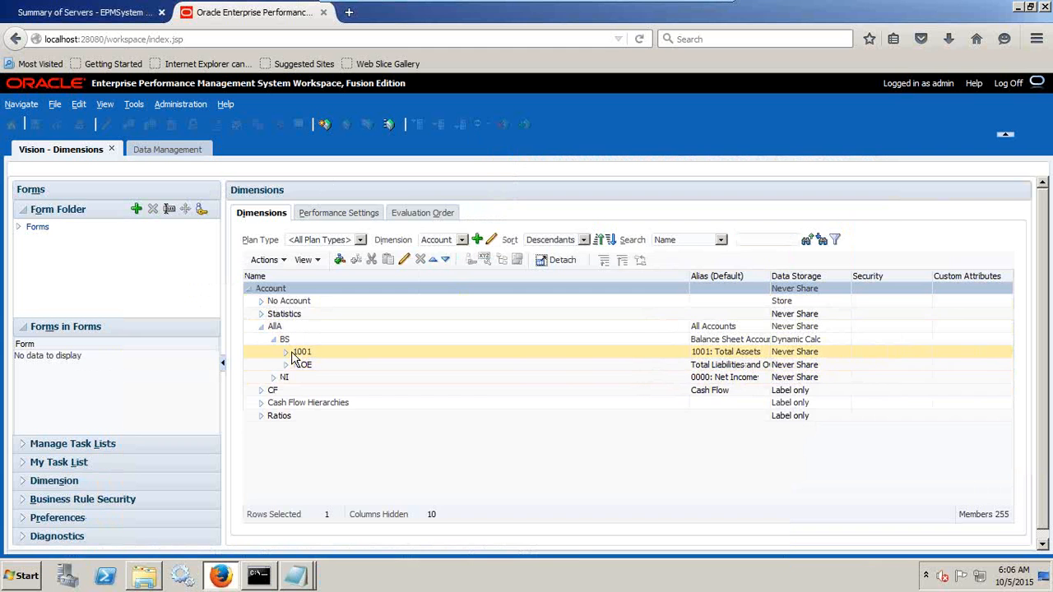
click(293, 352)
click(287, 353)
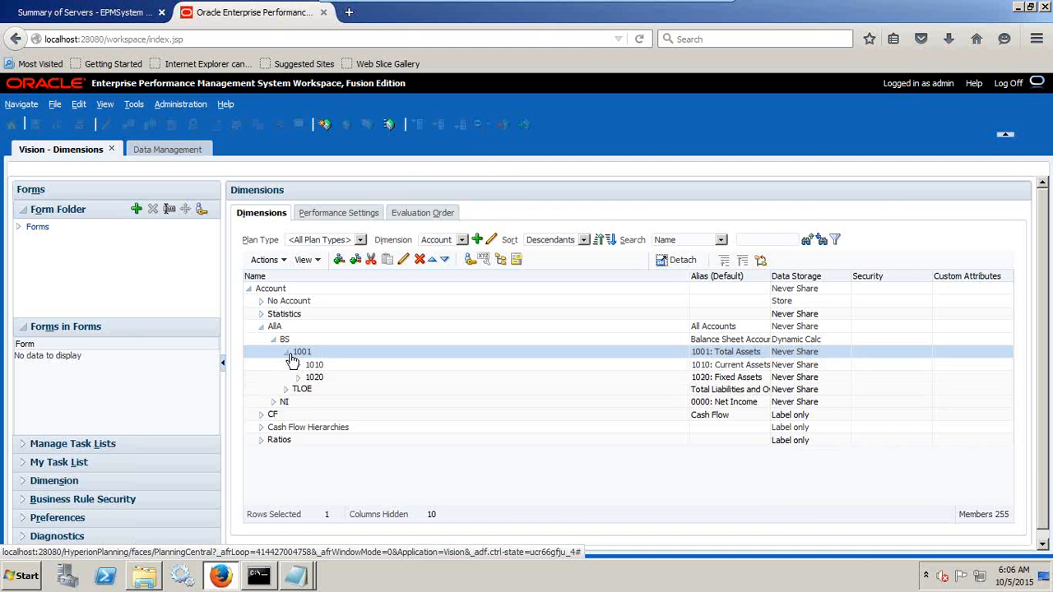
click(299, 365)
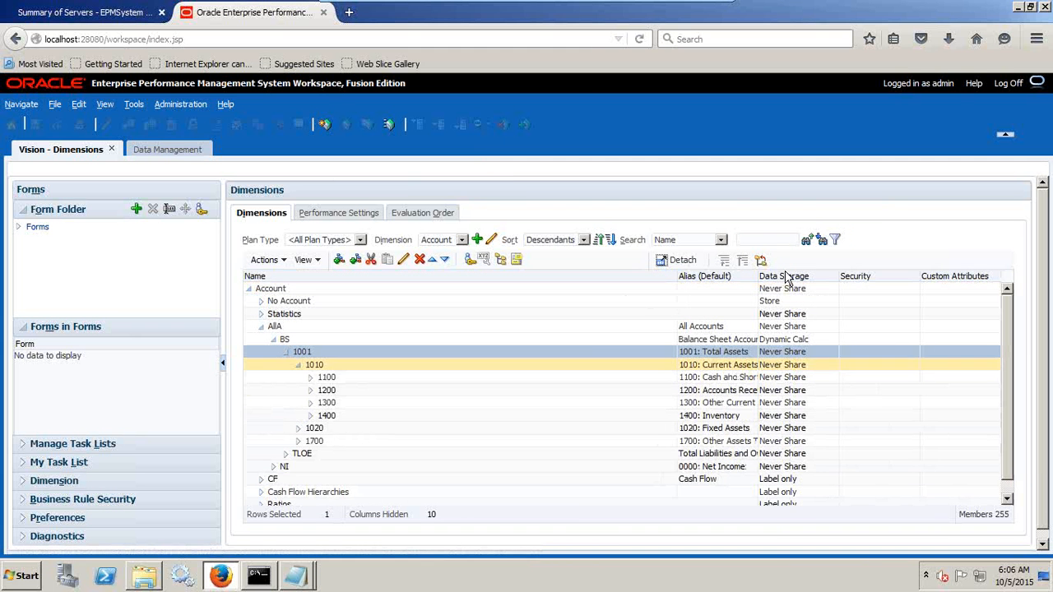
click(310, 378)
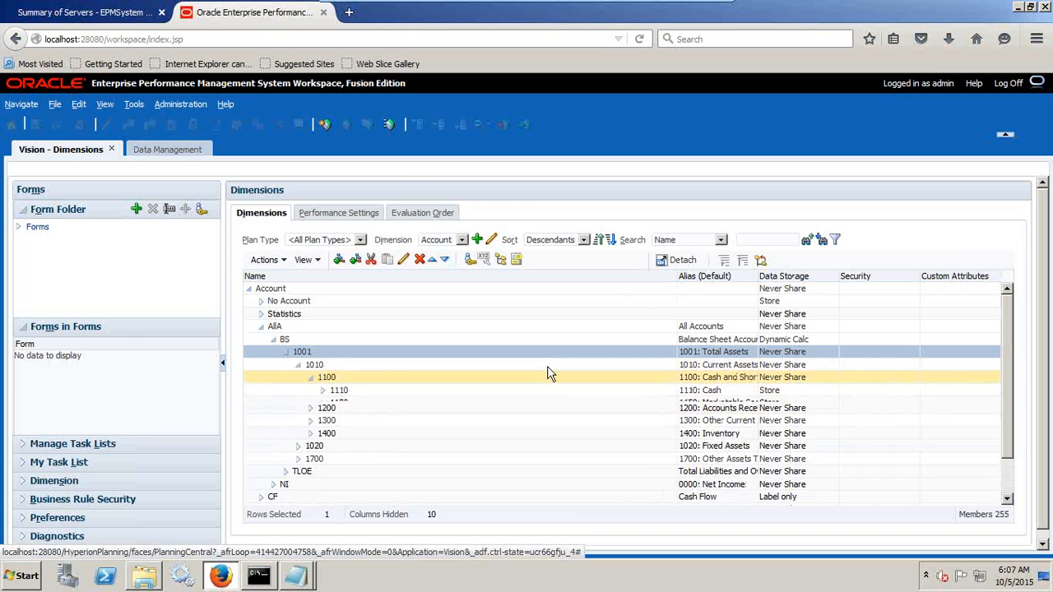
click(338, 392)
scroll(348, 399, down, 1)
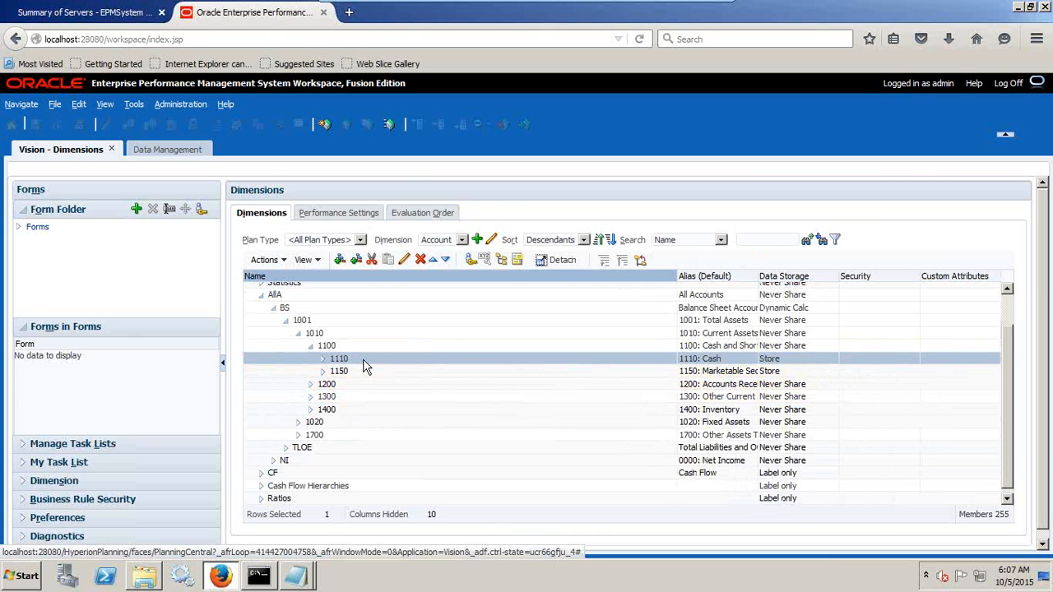
Switch back to the untitled Notepad document and complete the first mapping line as "Cash_101--->Cash(1110)".
key(alt+Tab)
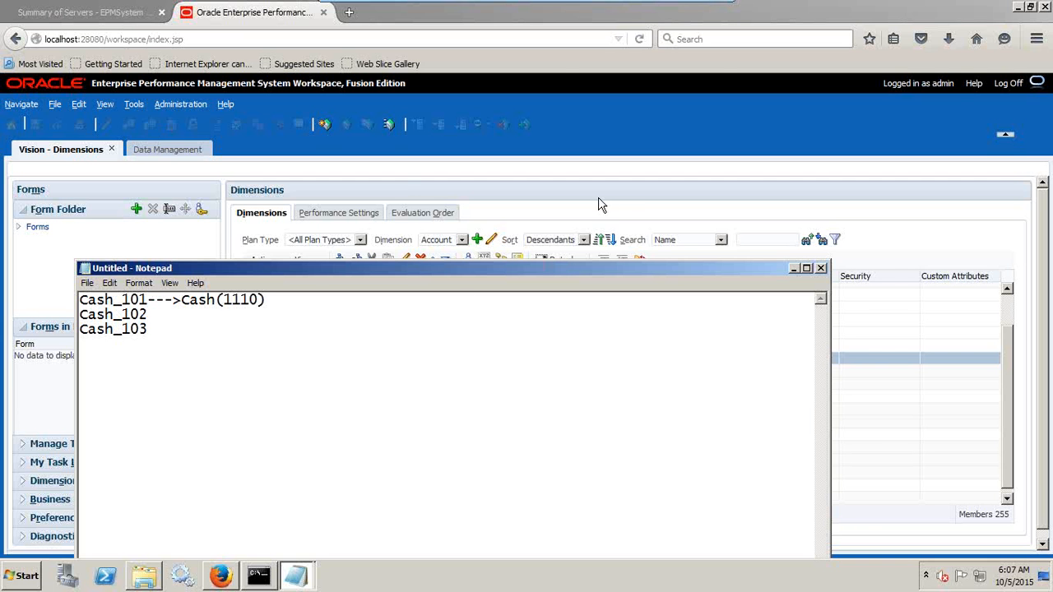
click(532, 219)
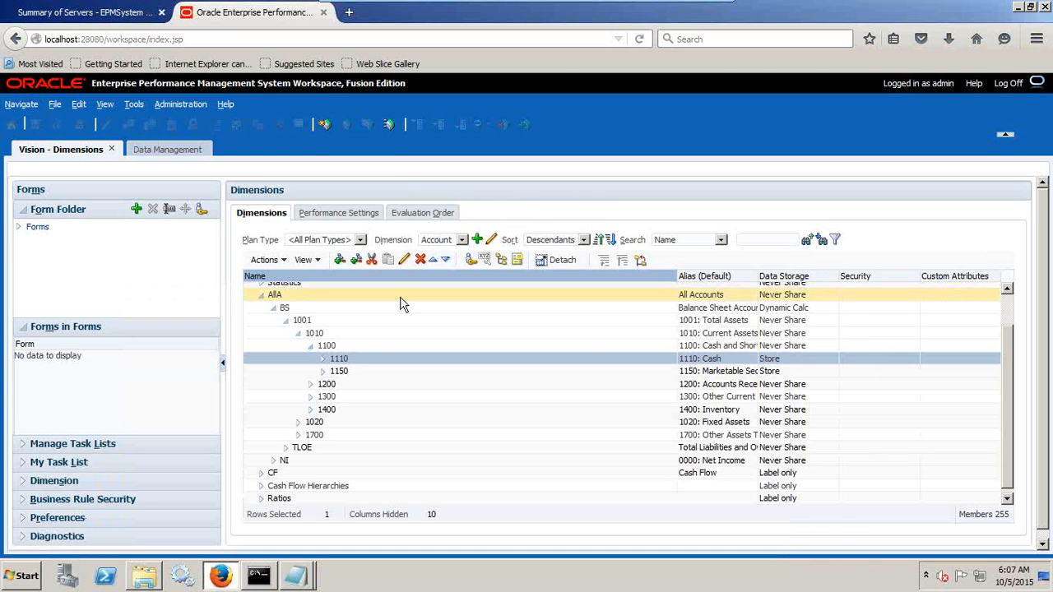
key(alt+Tab)
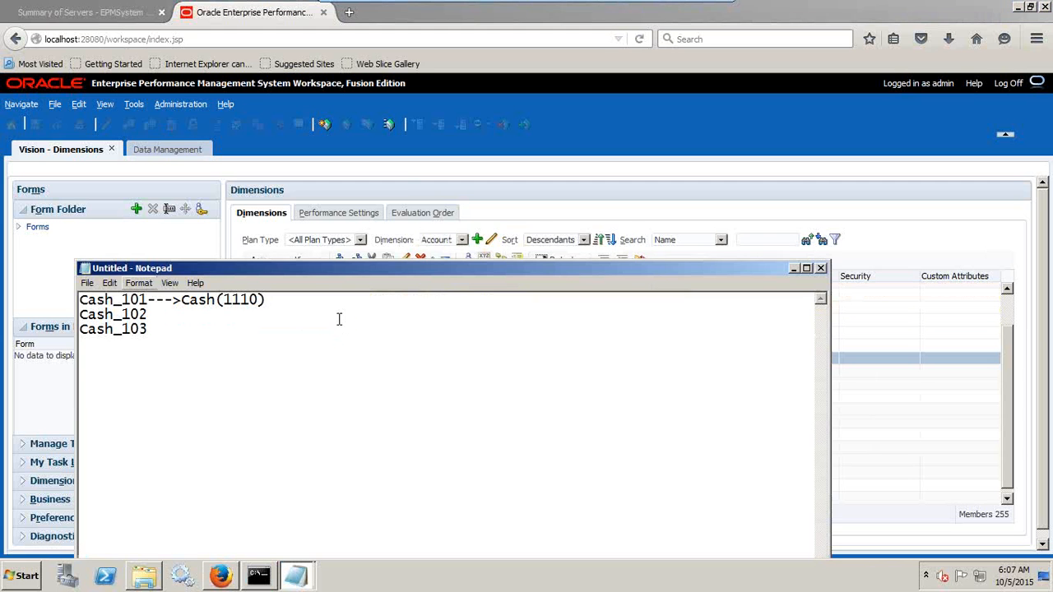
Extend the source side of the cash mapping line to read "Cash_101+Cash_102+Cash_103" before the arrow.
click(148, 302)
text(+Cash_)
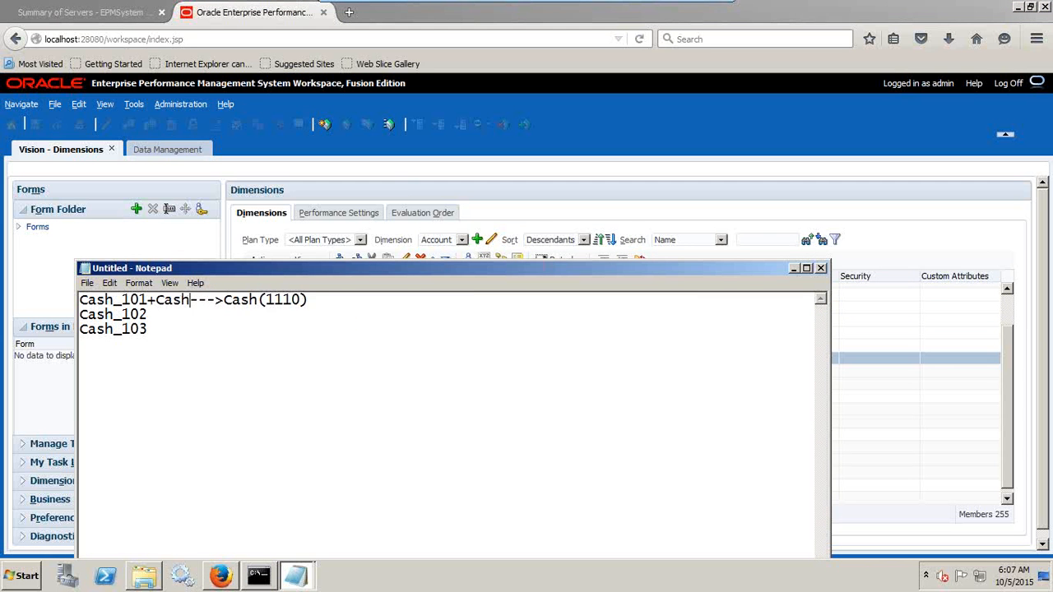
text(102)
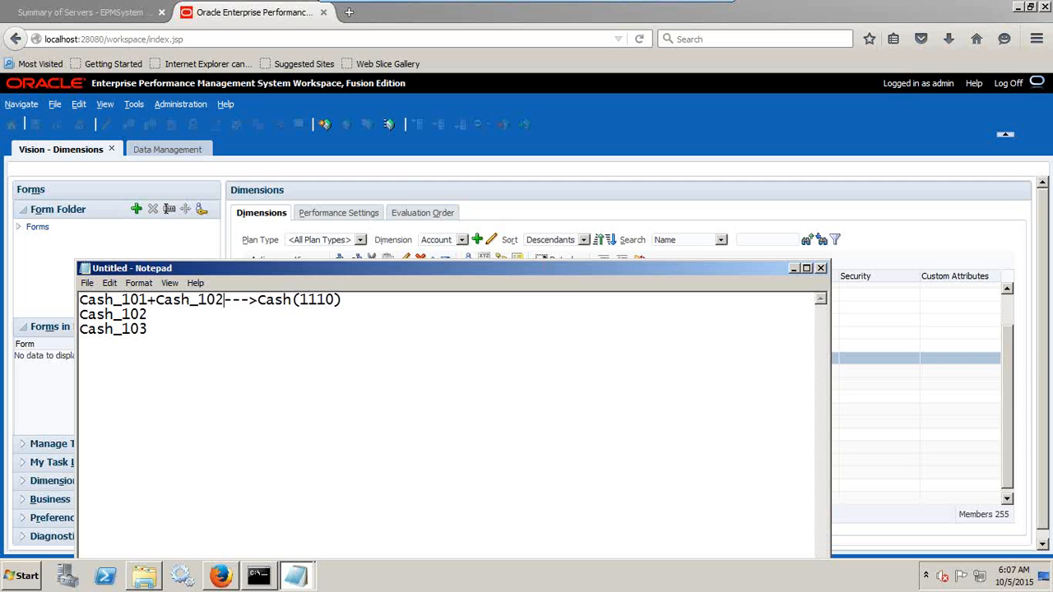
text(+Cash_)
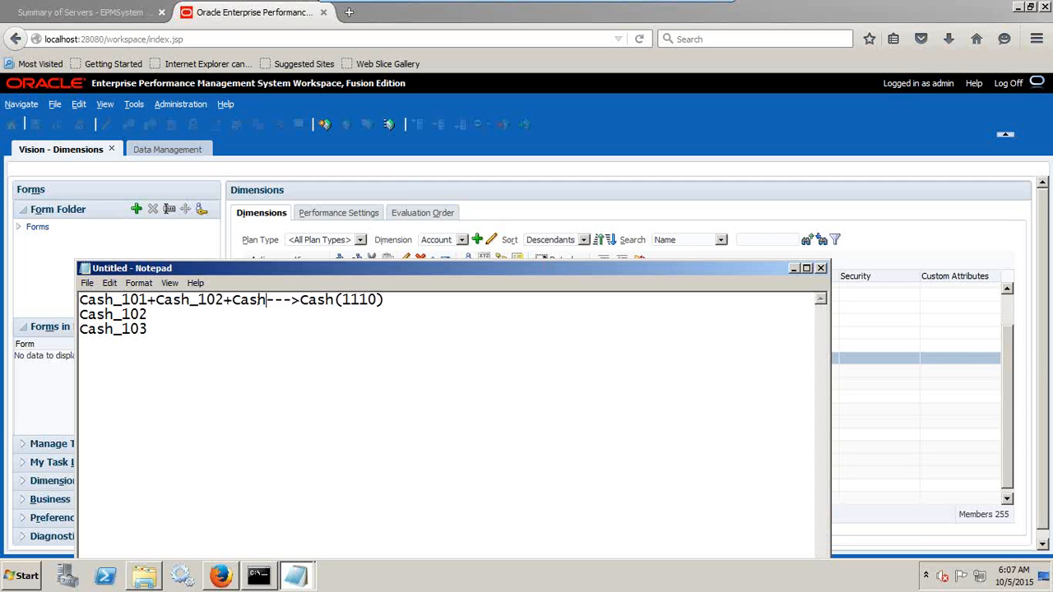
text(102)
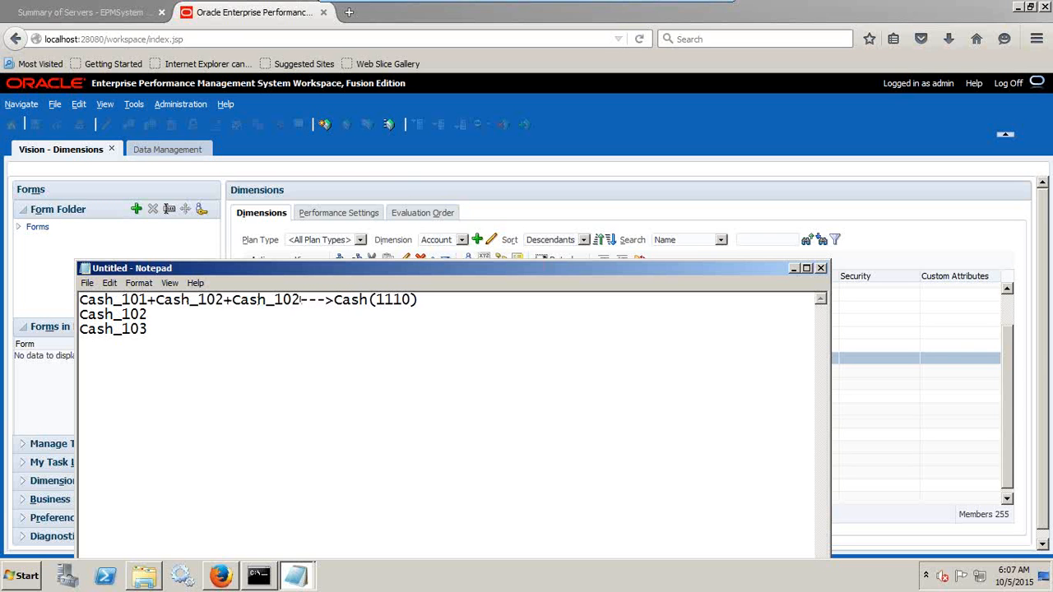
key(BackSpace)
text(3)
Delete the separate Cash_102 and Cash_103 lines below the combined cash mapping.
key(shift+Down)
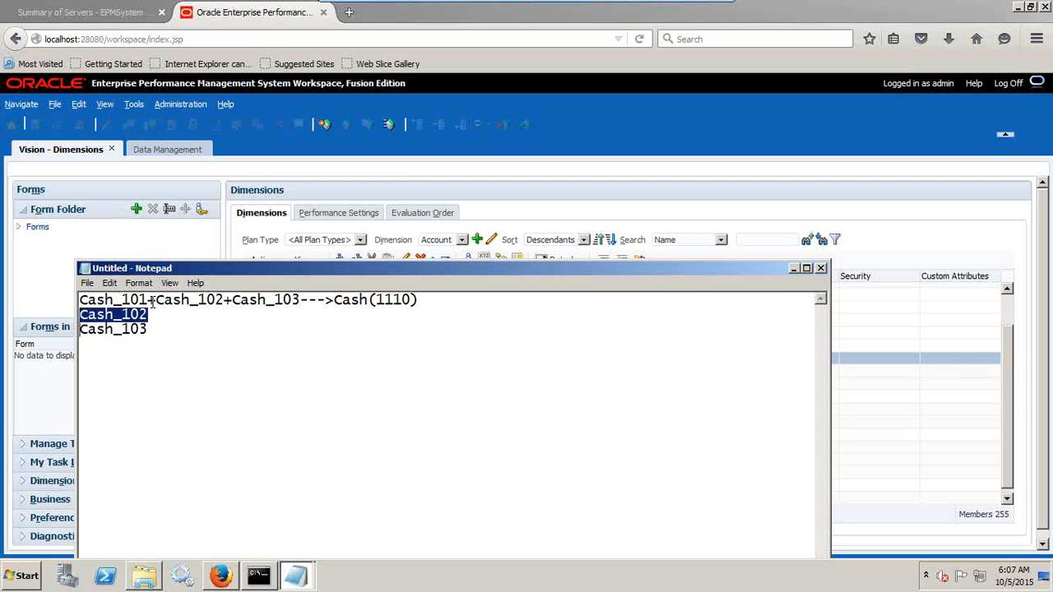
key(Delete)
key(Delete)
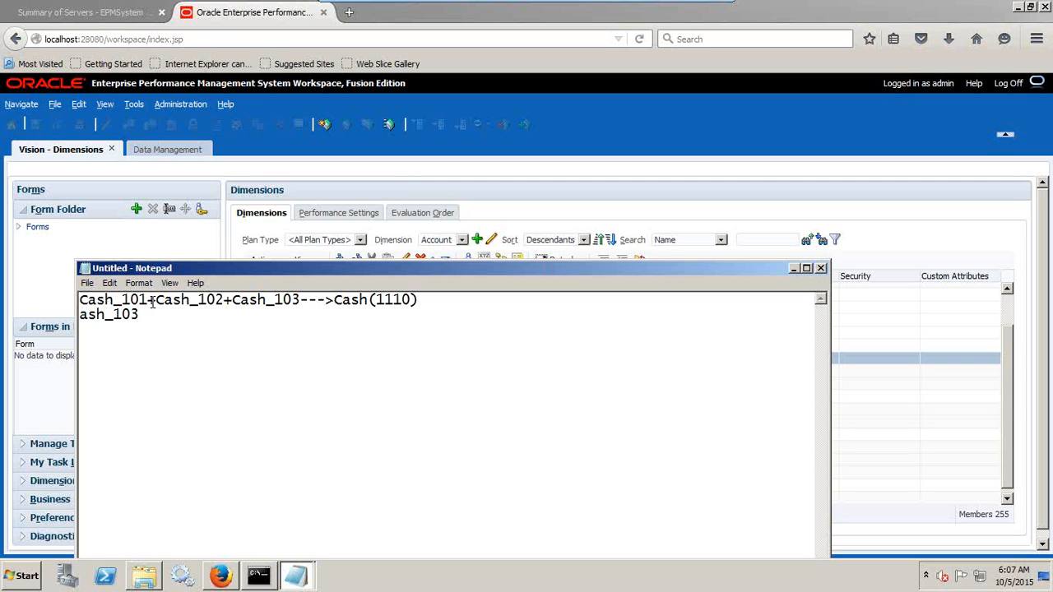
key(Delete)
key(Delete)
key(Delete)
key(Delete)
key(Delete)
Copy the value 110 from the first row of PL_Load_Ignore onto a new line below the cash mapping in the notes.
click(298, 576)
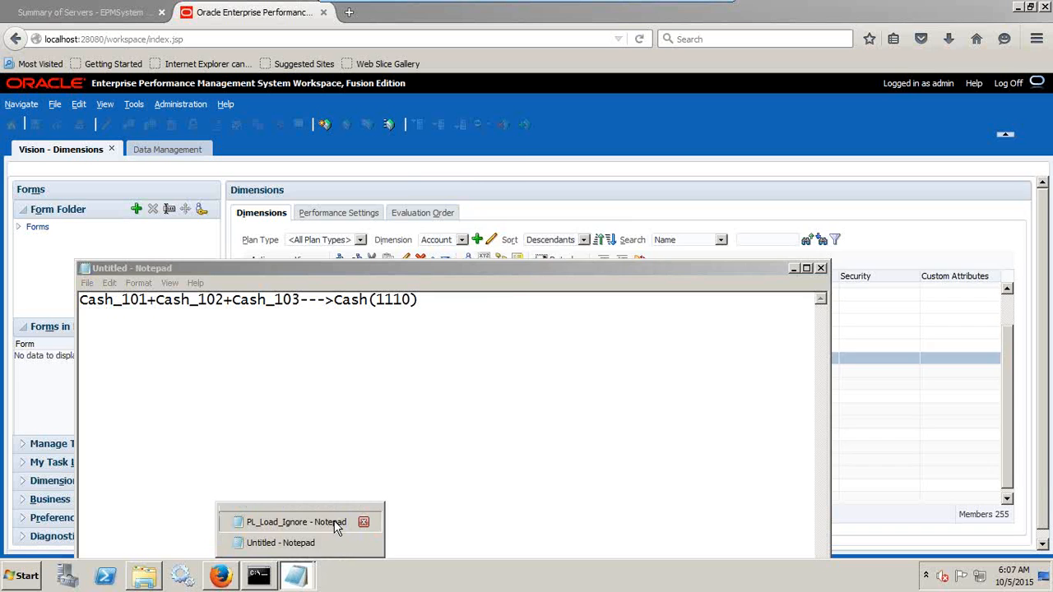
click(336, 523)
double_click(576, 167)
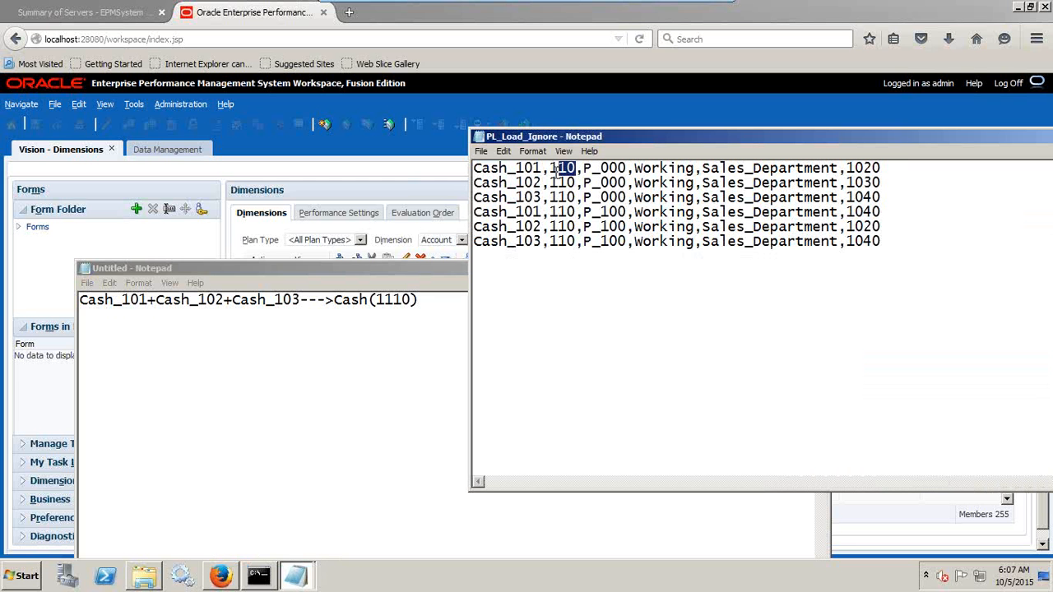
key(ctrl+c)
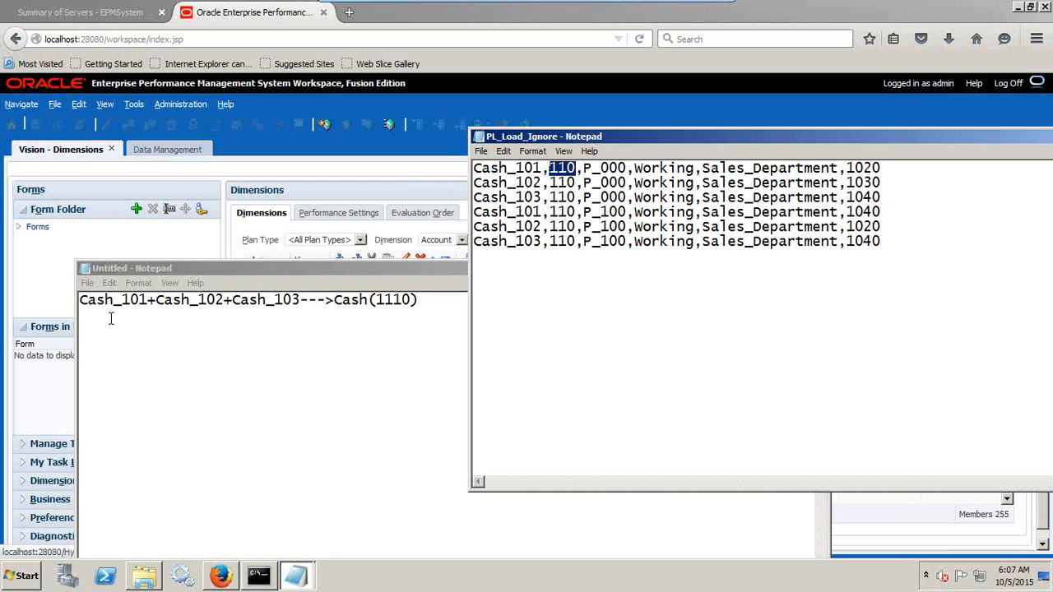
click(110, 318)
key(ctrl+v)
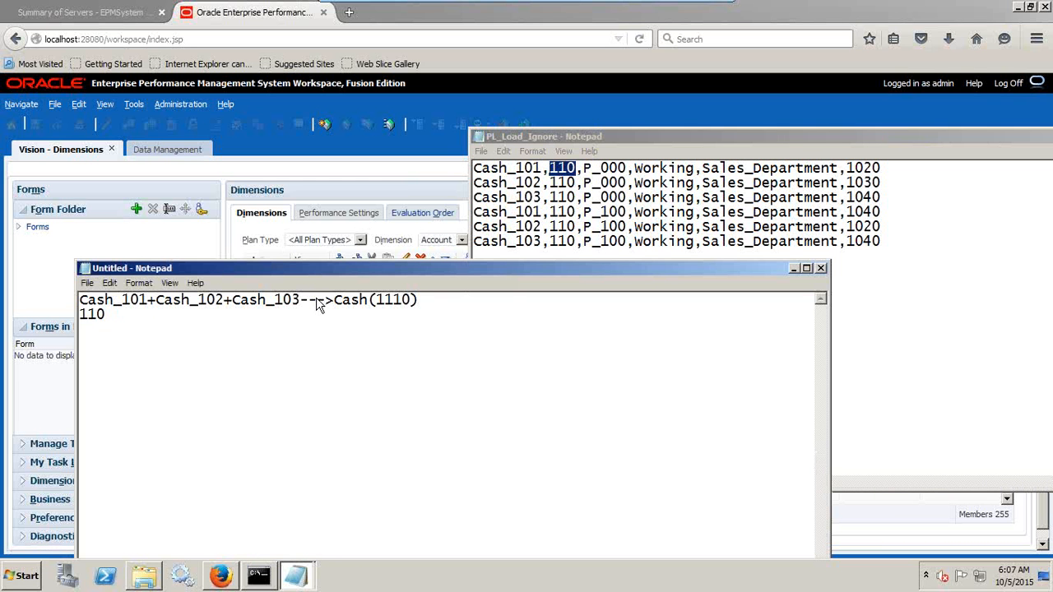
In the workspace, switch to the Entity dimension, expand Total Entity, TD and 100, and select member 110.
click(383, 181)
click(452, 239)
click(432, 261)
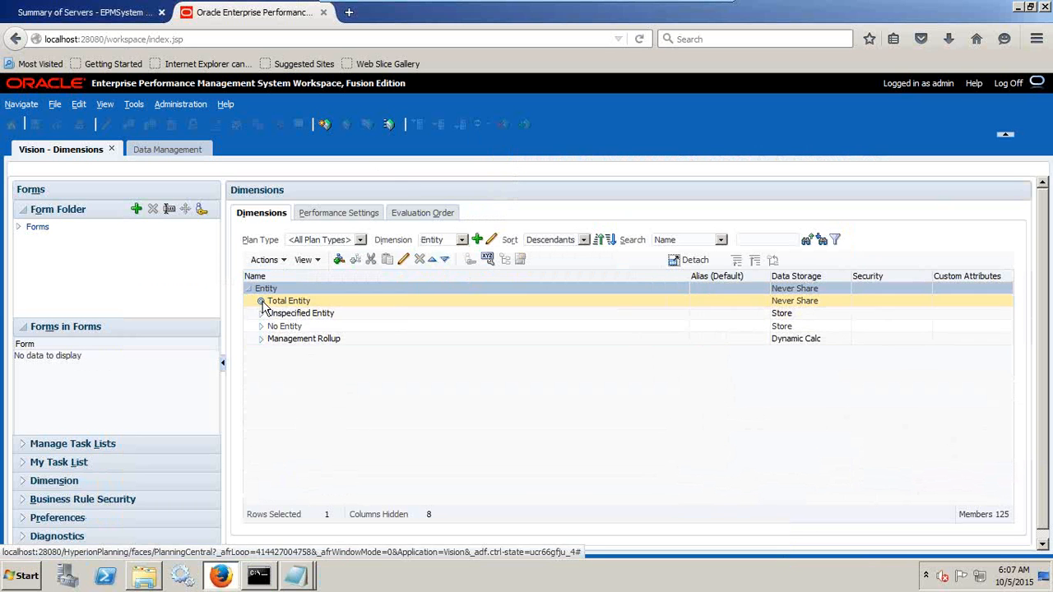
click(261, 302)
click(275, 316)
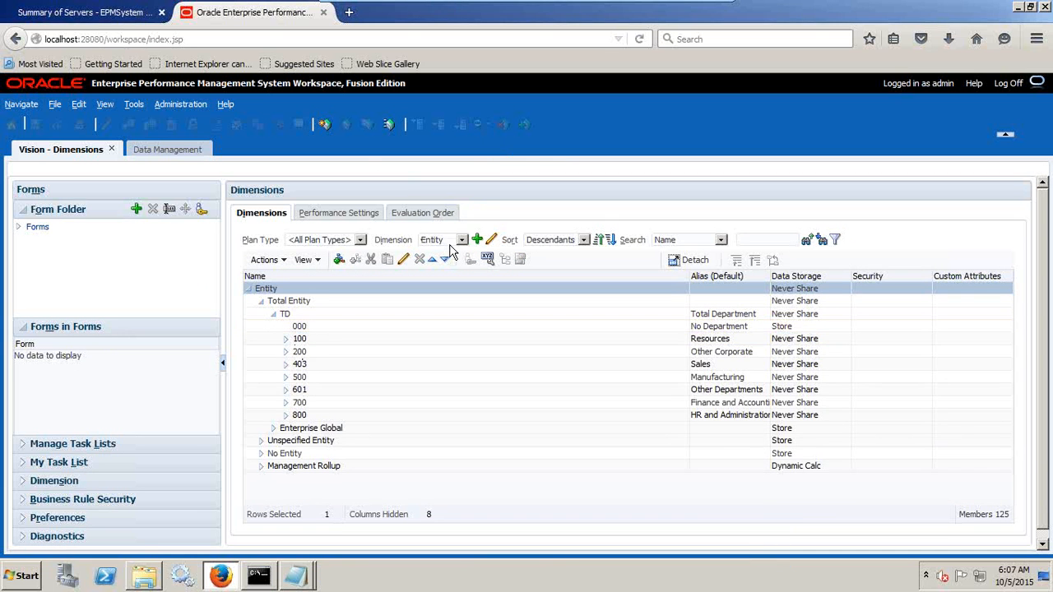
click(286, 340)
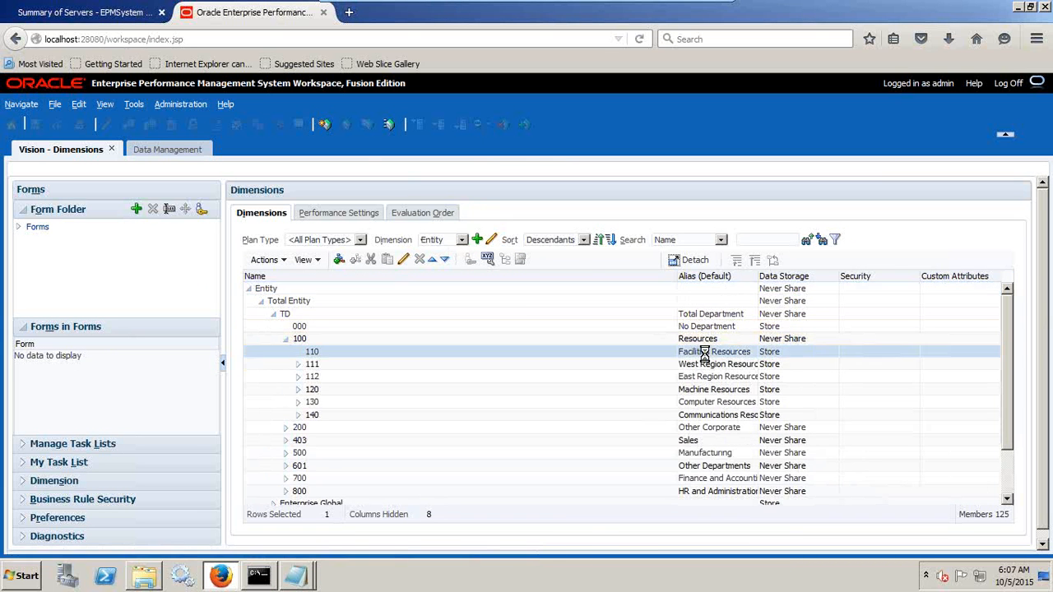
scroll(705, 359, down, 2)
Return to the untitled Notepad document and complete the second mapping line as "110 --->Entity".
key(alt+Tab)
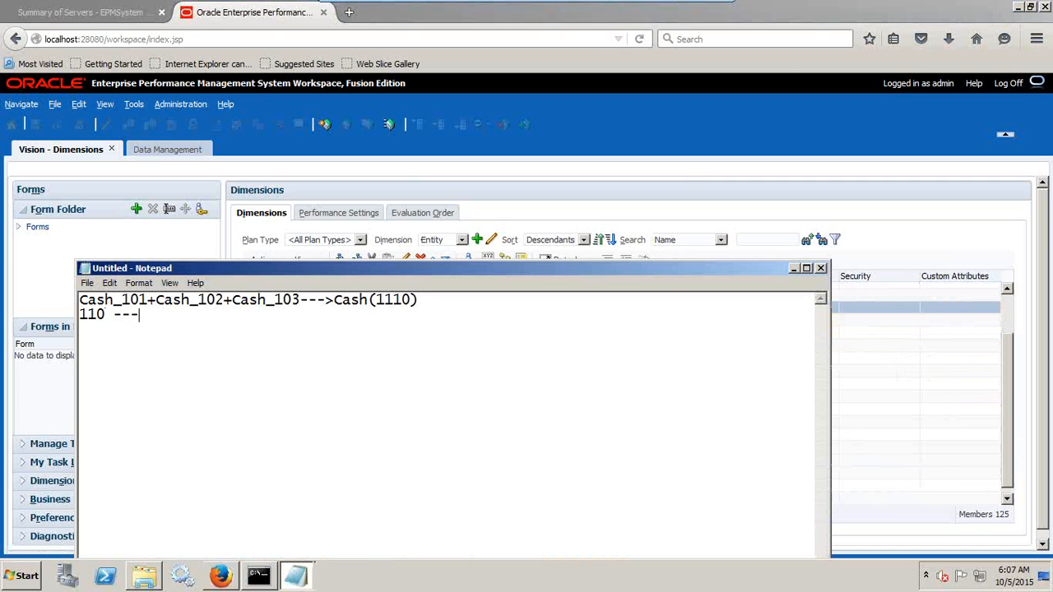
text(--->Entity)
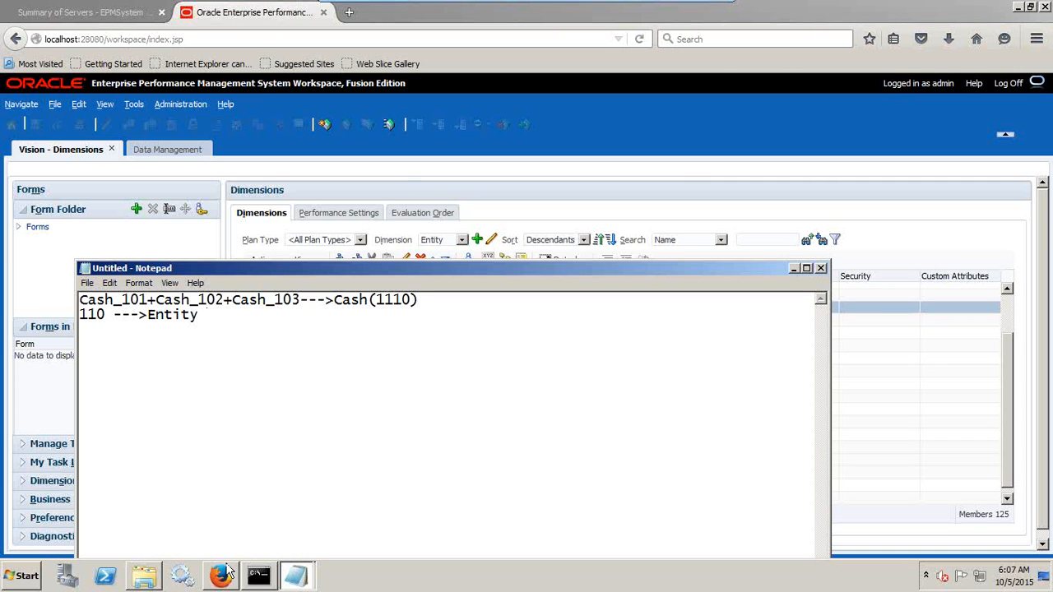
Copy P_000 from the first row of PL_Load_Ignore into the untitled notes as a new line "P_000->Product".
click(296, 576)
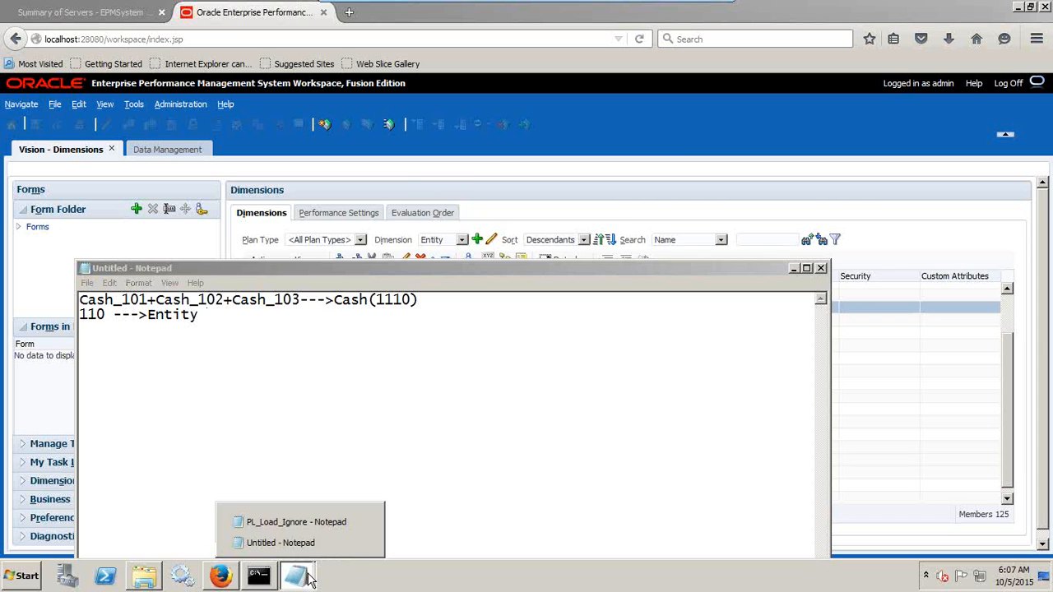
click(330, 523)
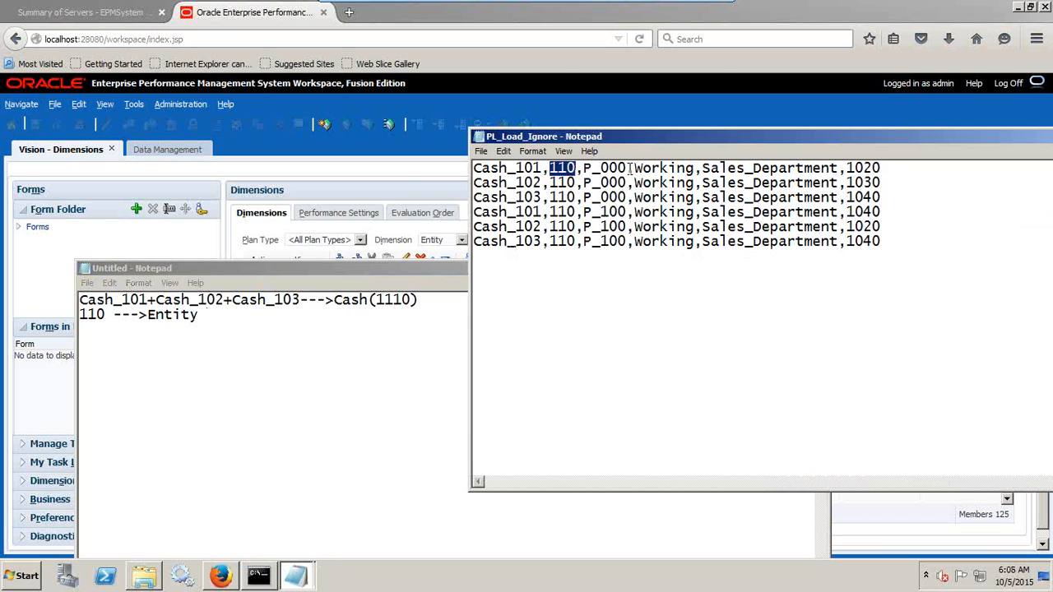
drag(628, 168, 585, 171)
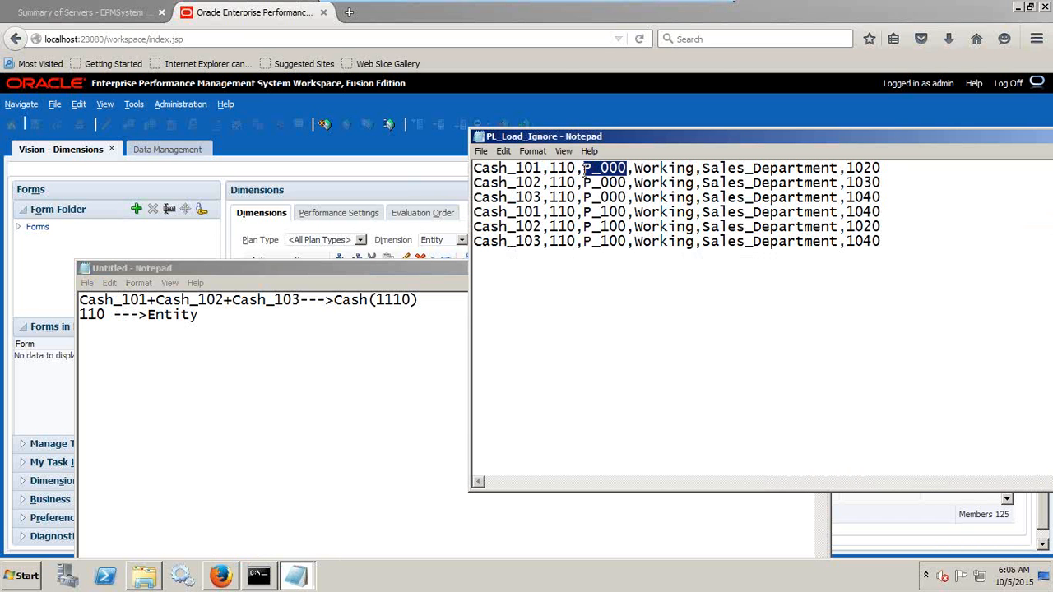
click(91, 333)
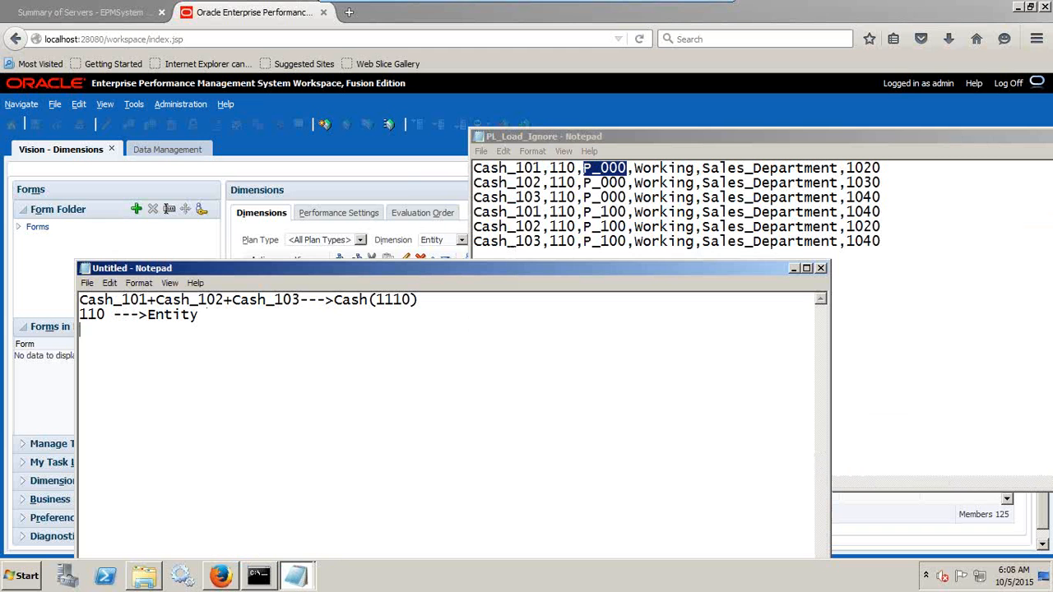
key(ctrl+v)
text(->Produ)
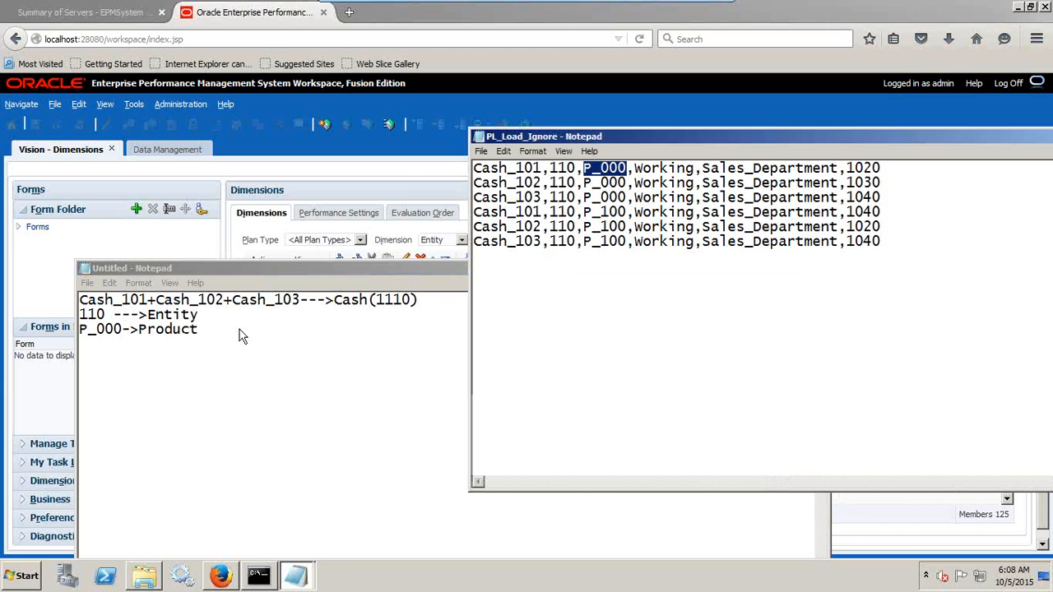
In the workspace, switch to the Product dimension and expand P_TP to check for member P_000.
click(438, 240)
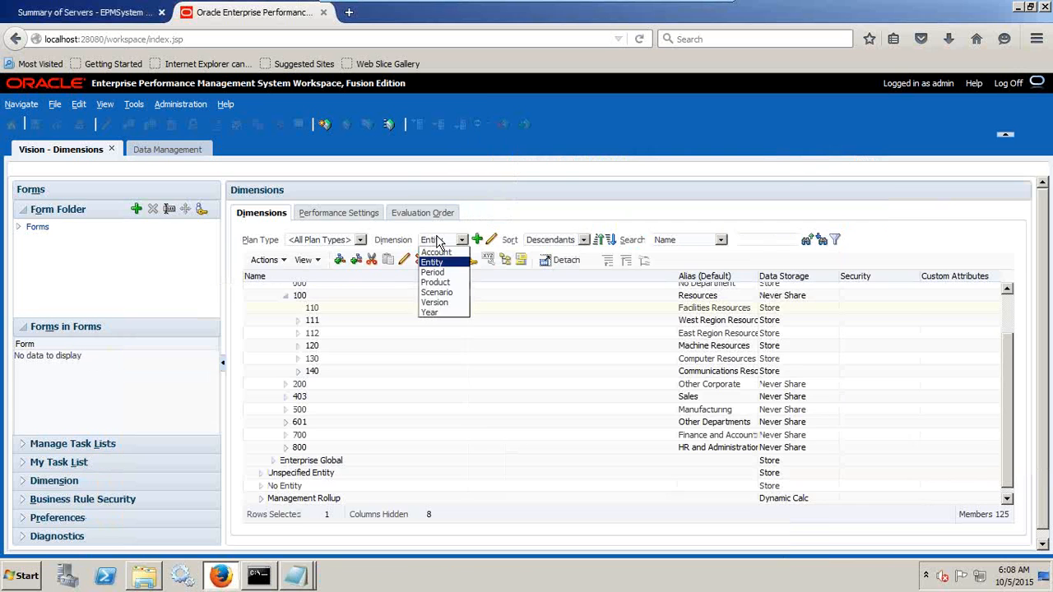
click(436, 283)
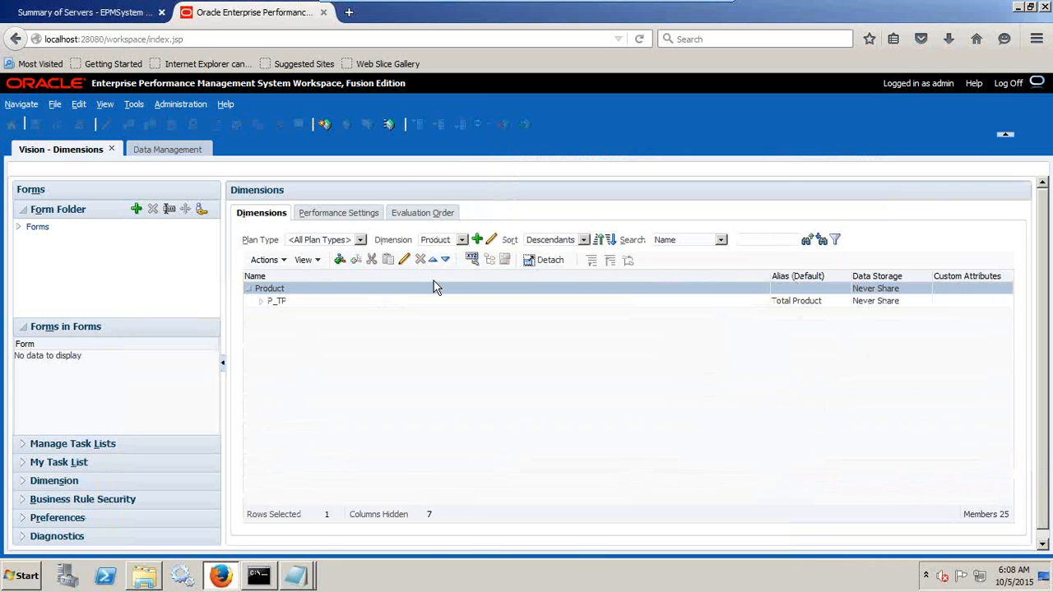
click(262, 303)
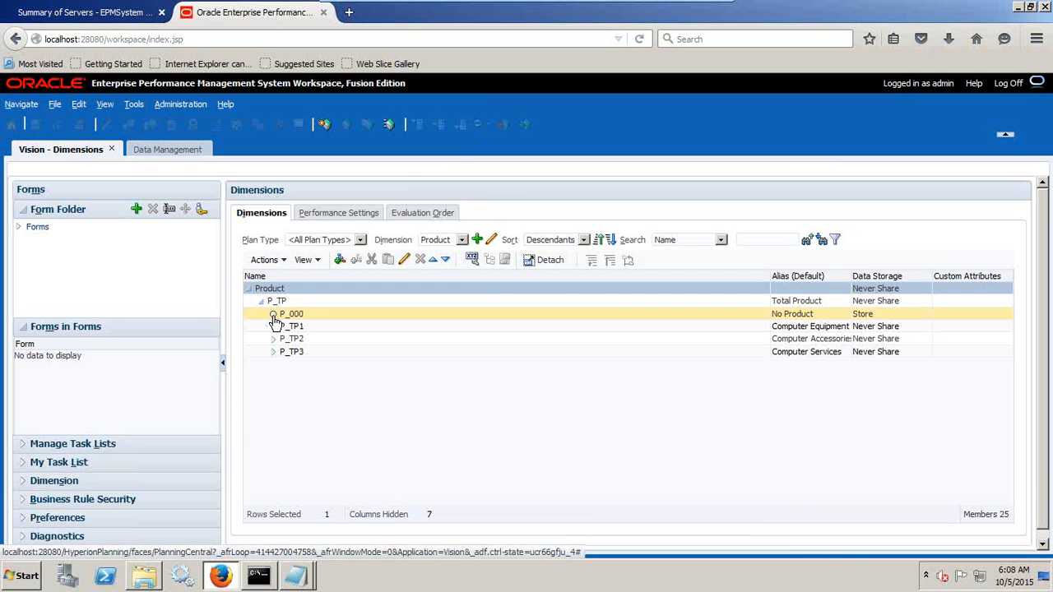
click(470, 303)
Copy P_100 from the fourth row of PL_Load_Ignore into the untitled notes as a new line "P_100->Product".
key(alt+Tab)
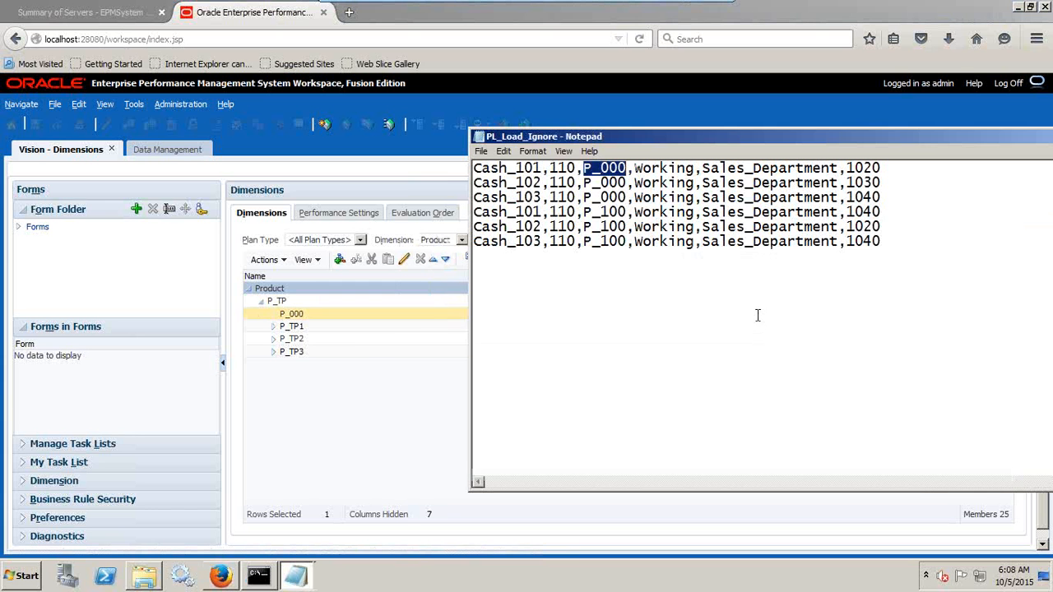
drag(626, 212, 585, 213)
key(alt+Tab)
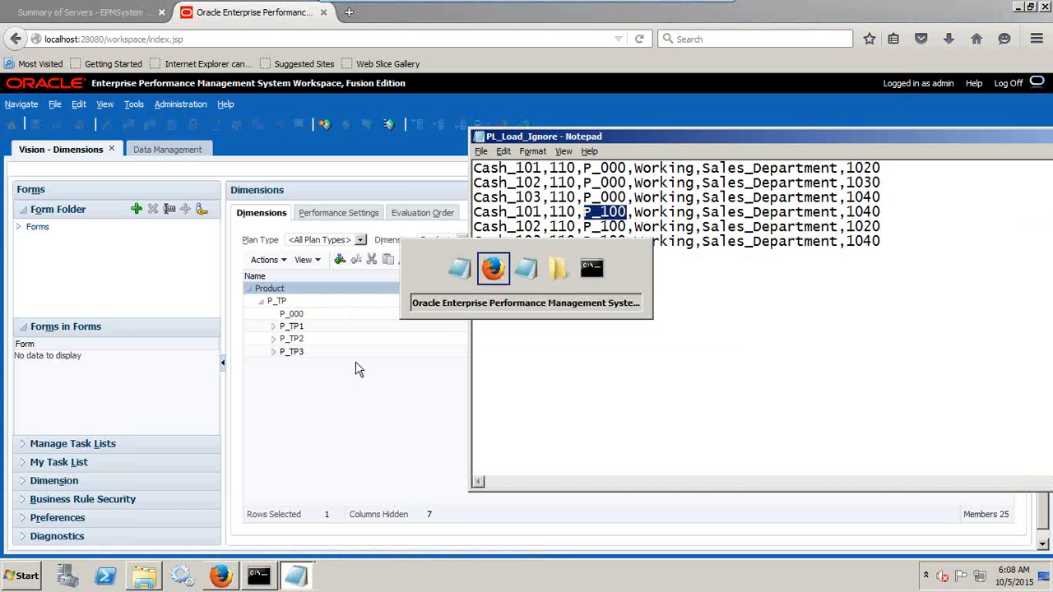
key(alt+Tab)
key(Tab)
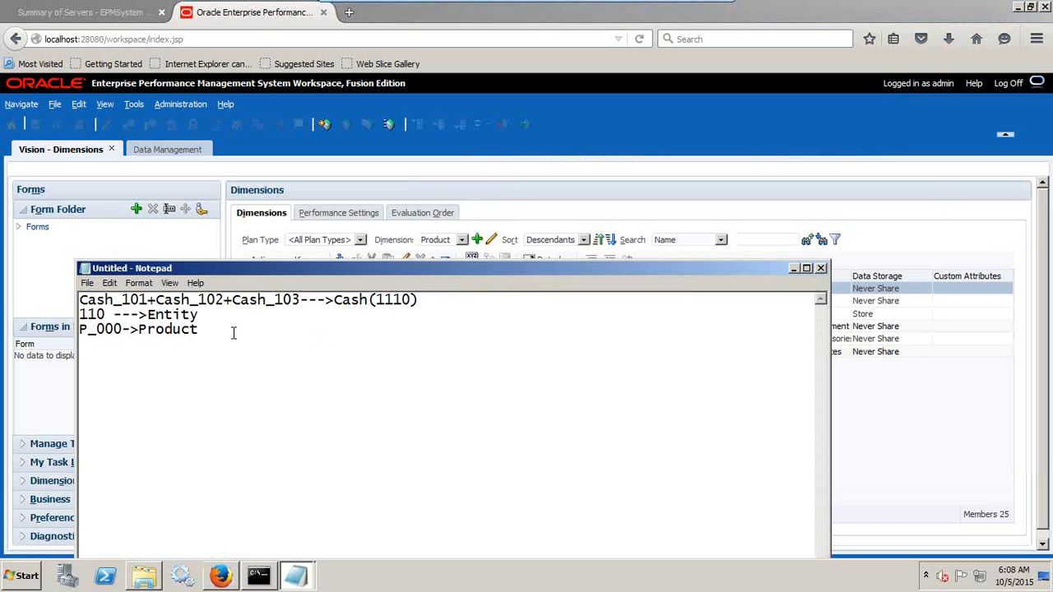
key(ctrl+v)
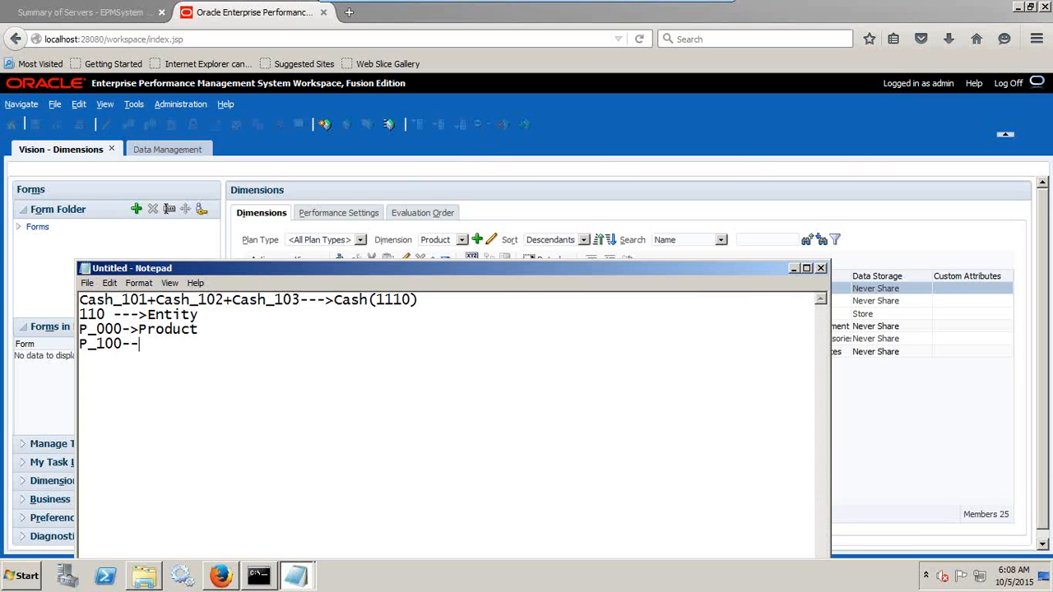
text(->Proe)
Copy Working from the first row of PL_Load_Ignore into the notes as a new line "Working-->version".
key(alt+Tab)
key(alt+Tab)
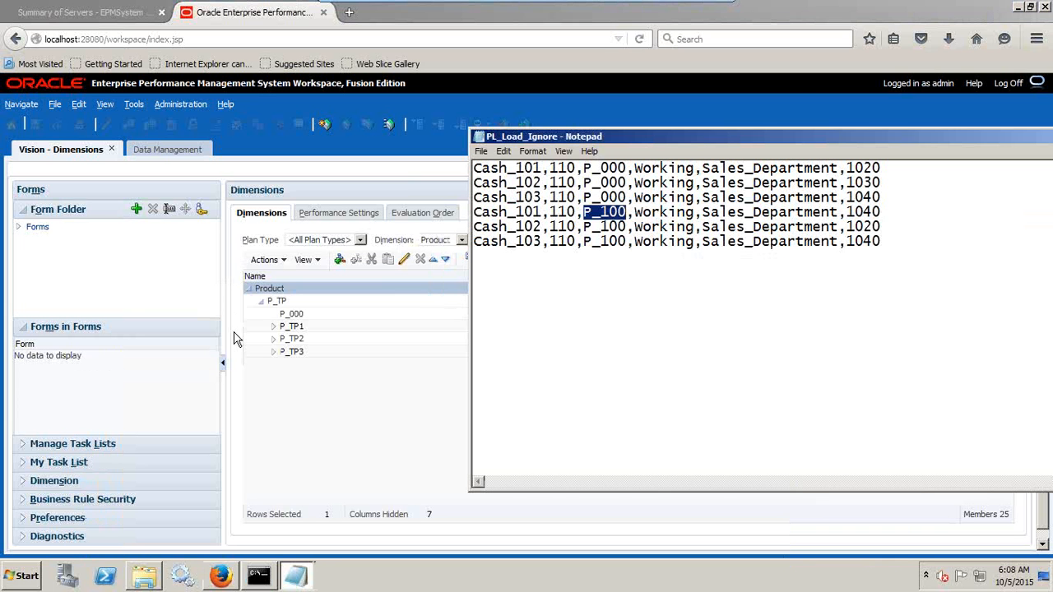
drag(631, 170, 697, 170)
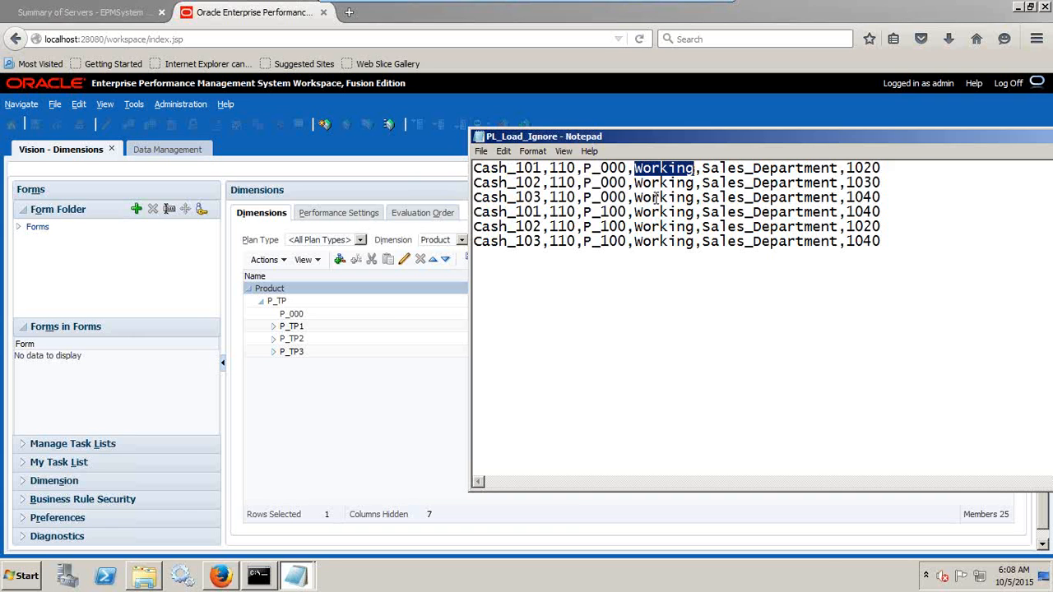
key(alt+Tab)
key(alt+Tab)
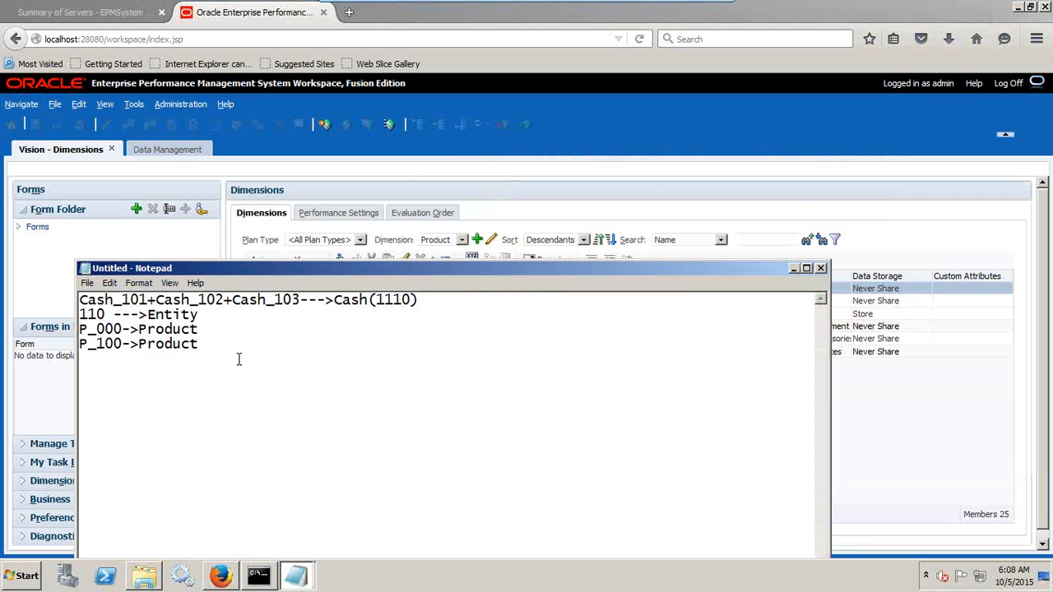
key(Return)
key(ctrl+v)
text(-->versio)
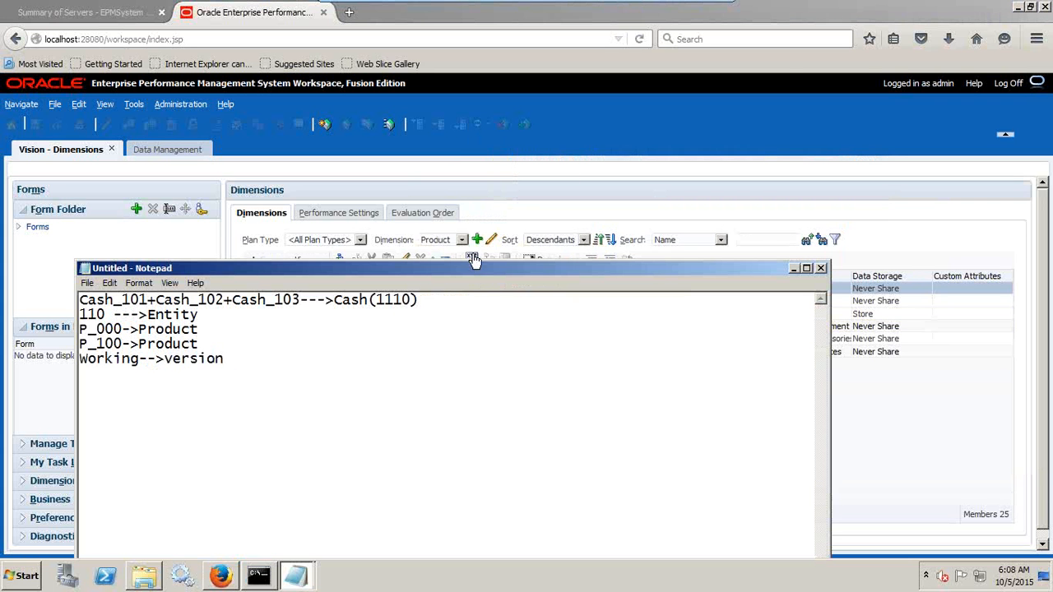
In the workspace, switch to the Version dimension and select the Working member.
click(474, 260)
click(543, 240)
click(441, 240)
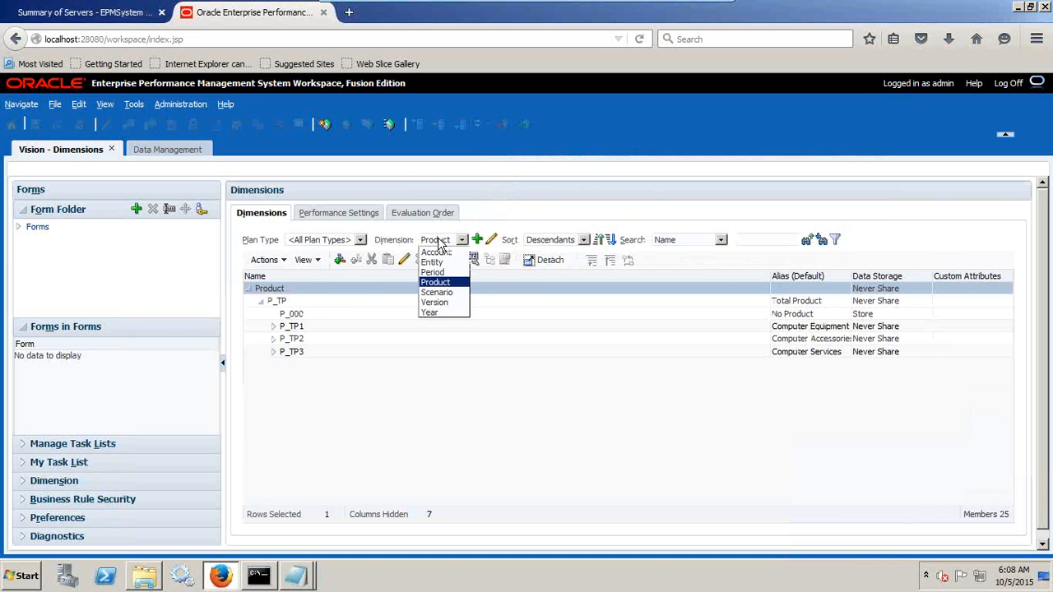
click(435, 302)
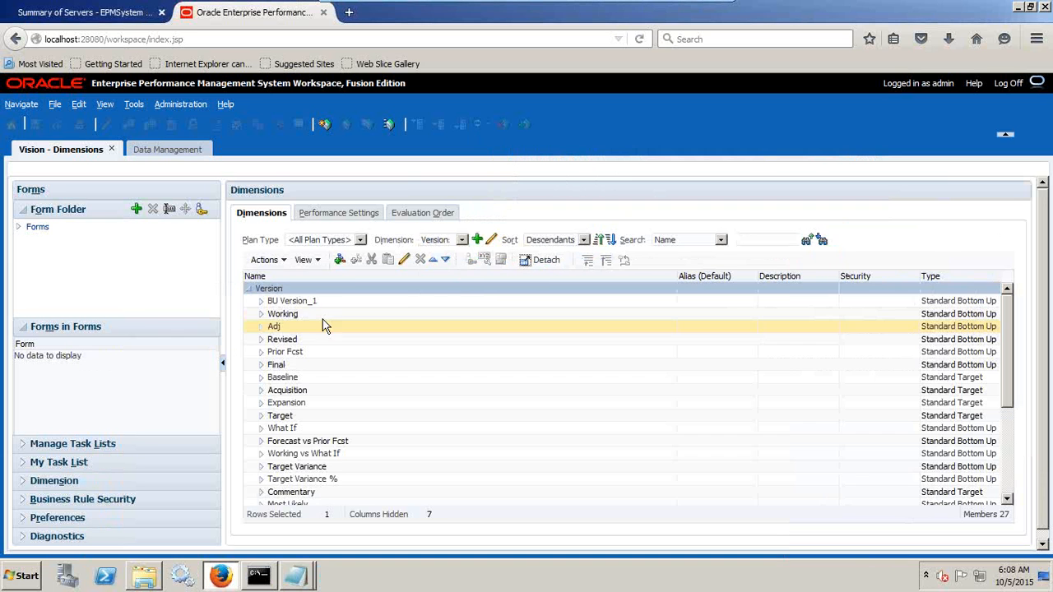
click(277, 315)
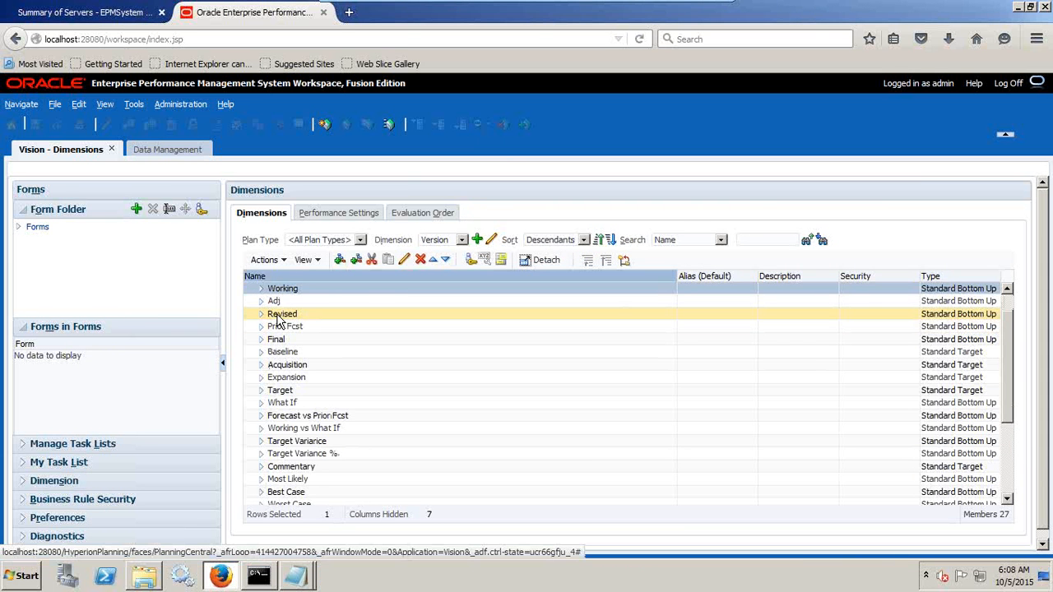
Copy the sales department value from PL_Load_Ignore's first row into the notes as a new line "Sales_Departmen--->IGNORE".
key(alt+Tab)
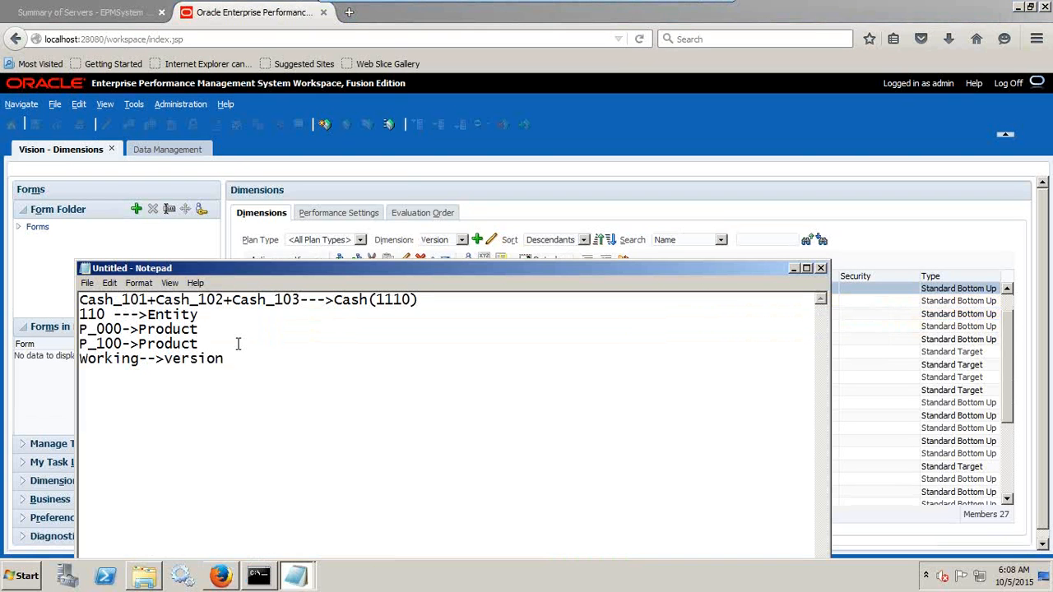
click(295, 576)
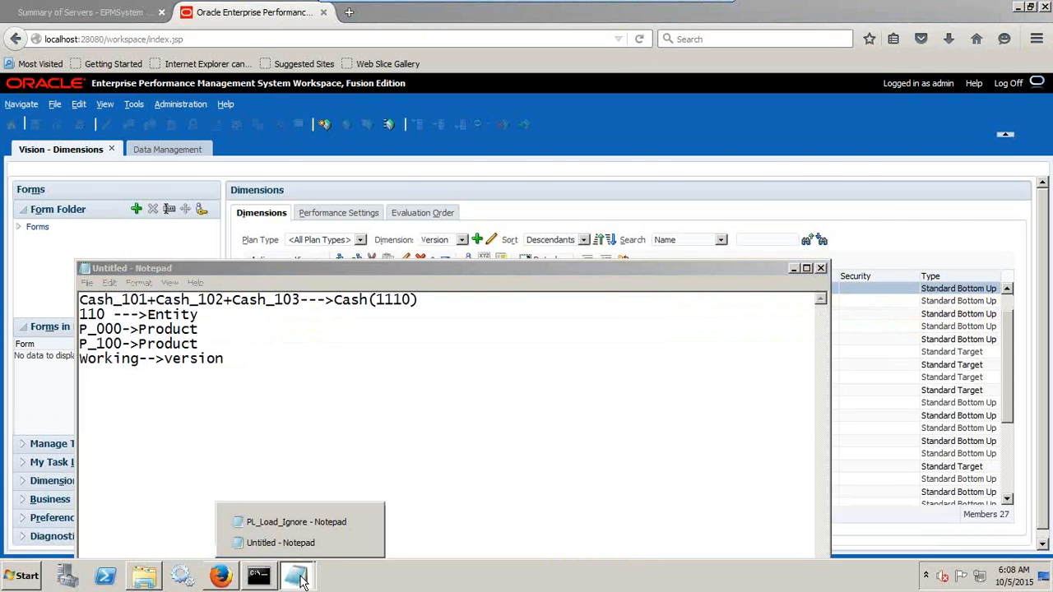
click(333, 522)
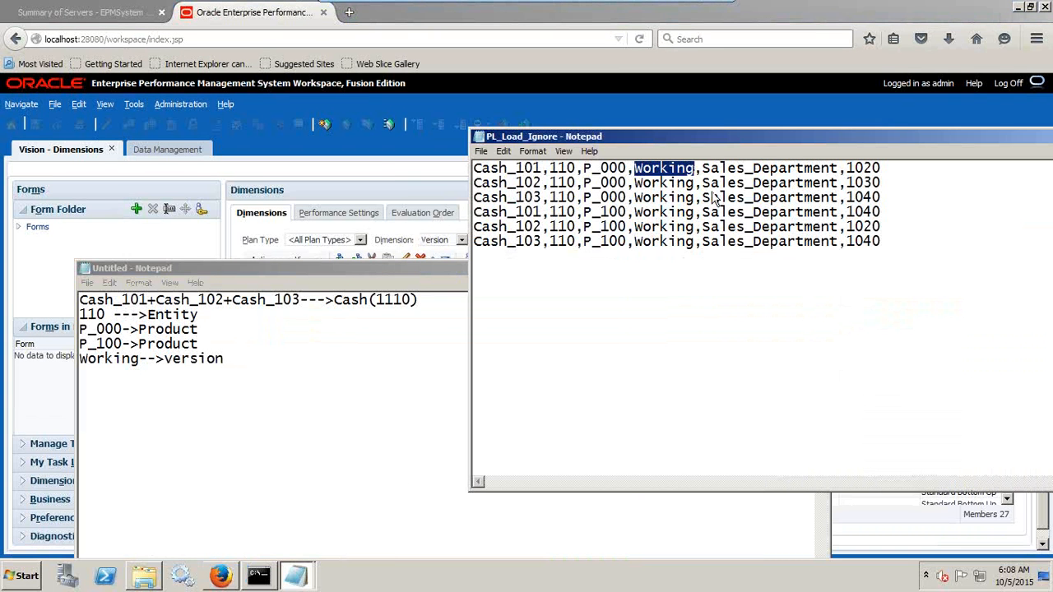
drag(834, 171, 700, 171)
key(ctrl+c)
click(266, 353)
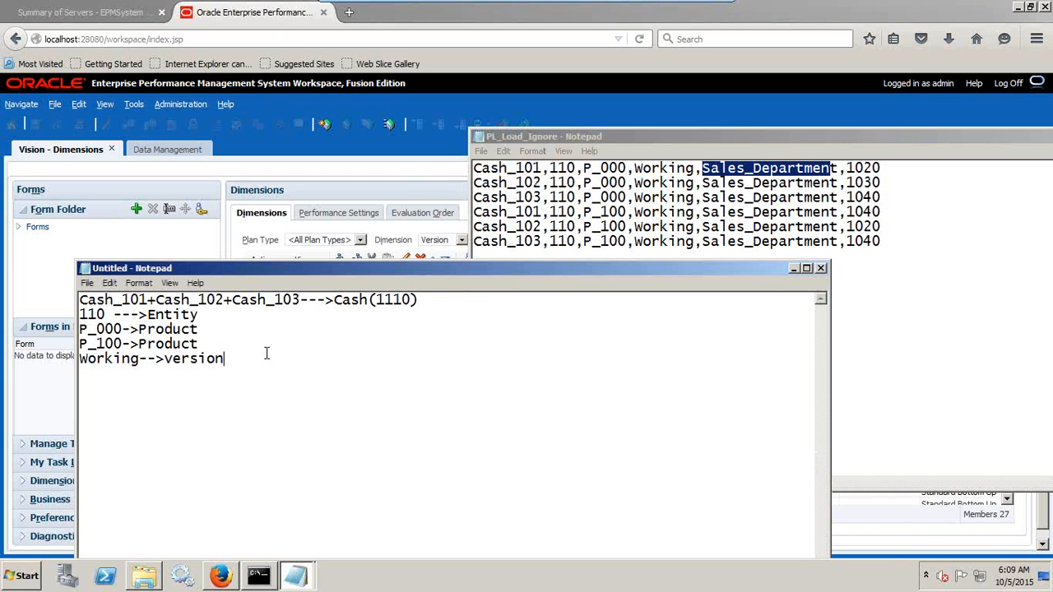
key(Return)
key(ctrl+v)
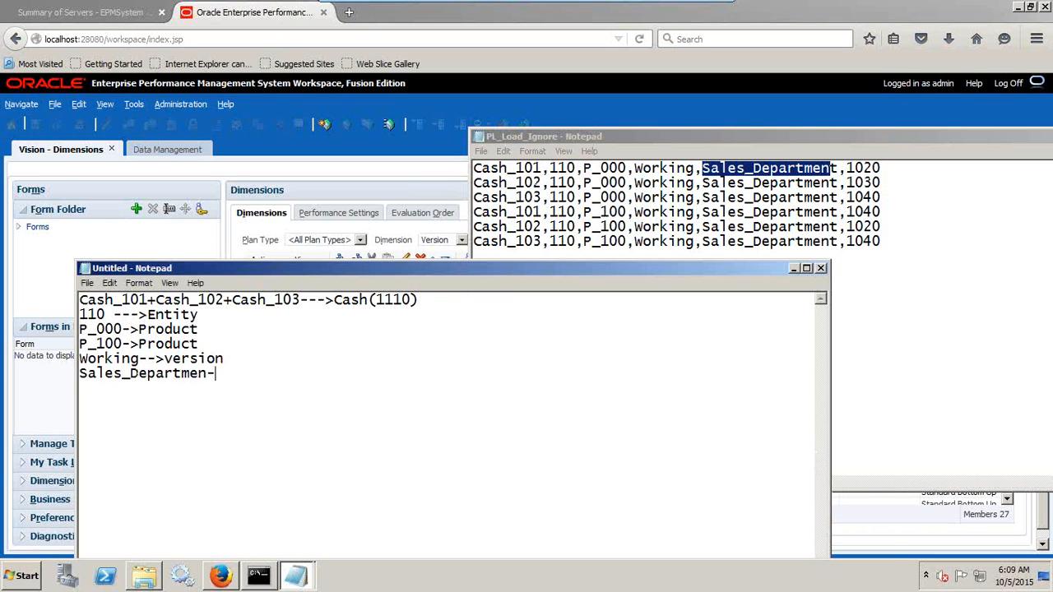
text(--->IGNORE)
Check the workspace's list of dimensions for one matching the sales department column.
click(451, 186)
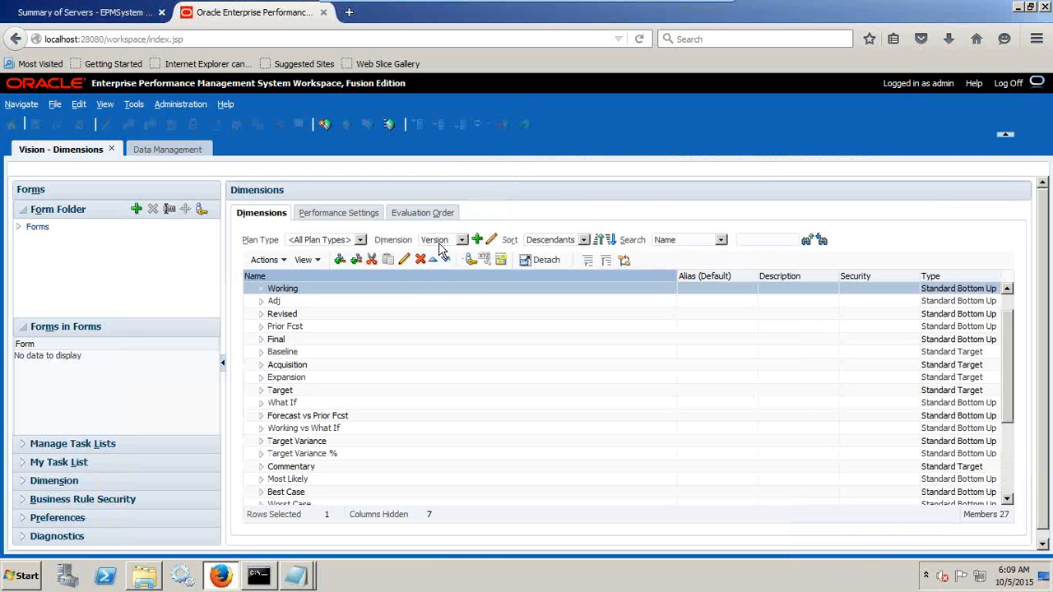
click(442, 243)
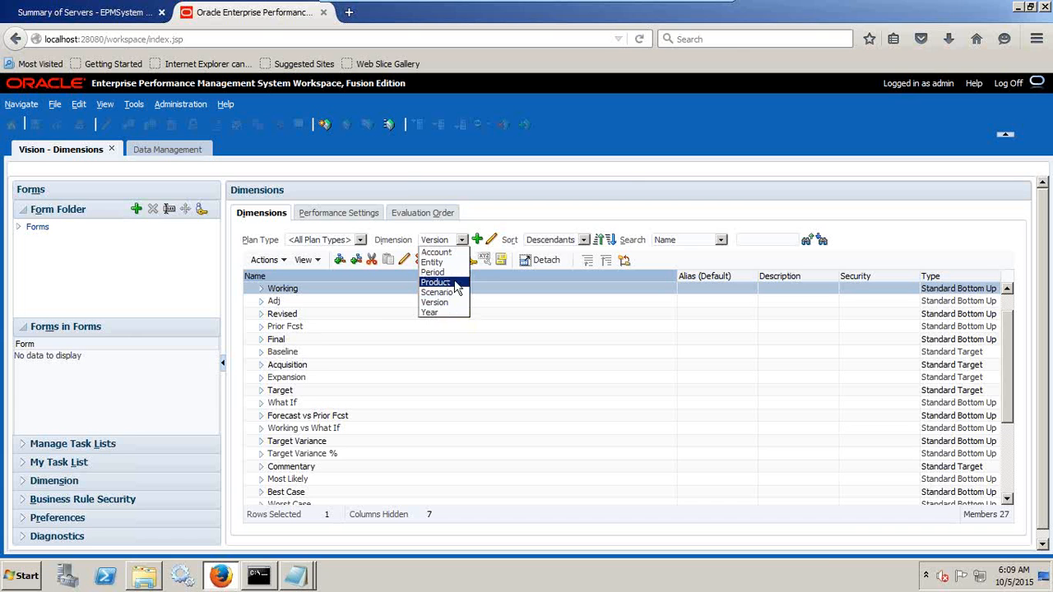
key(alt+Tab)
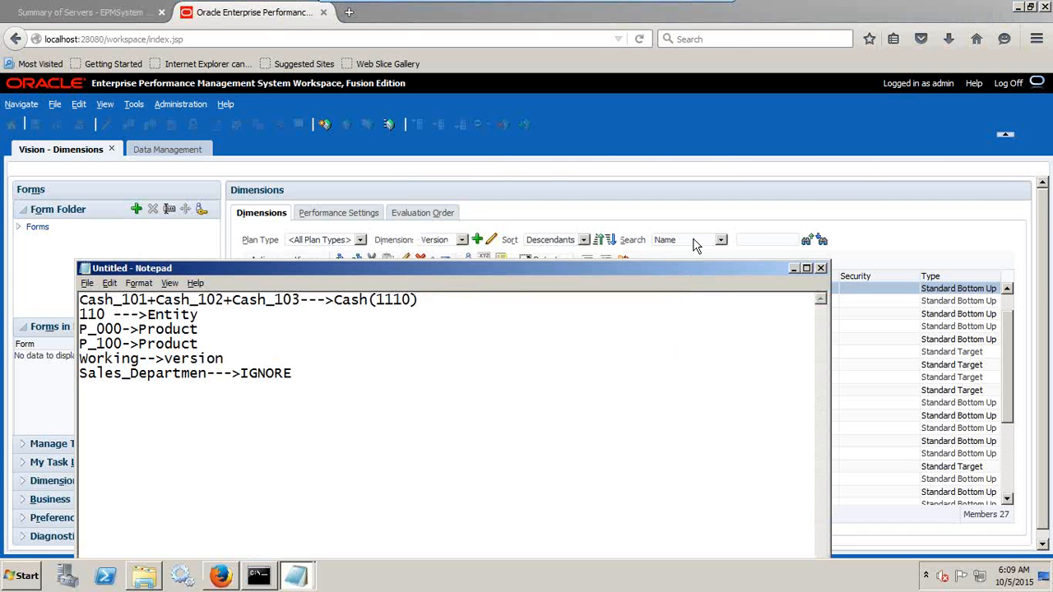
Copy 1020 from the first row of PL_Load_Ignore into the notes as a new line "1020-->Amount".
key(alt+Tab)
drag(882, 169, 848, 169)
key(ctrl+c)
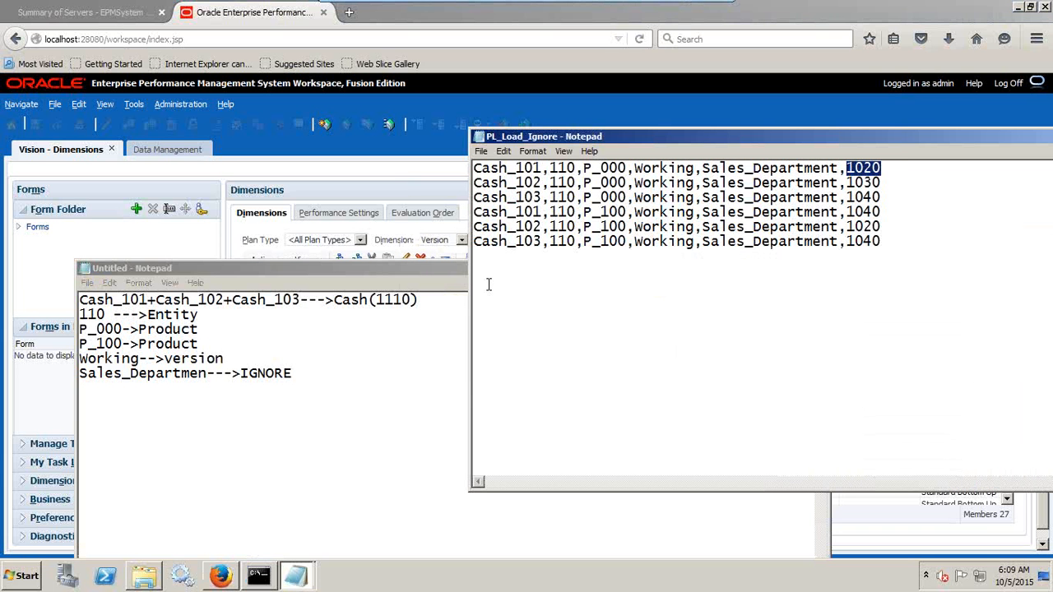
click(354, 374)
key(Return)
key(ctrl+v)
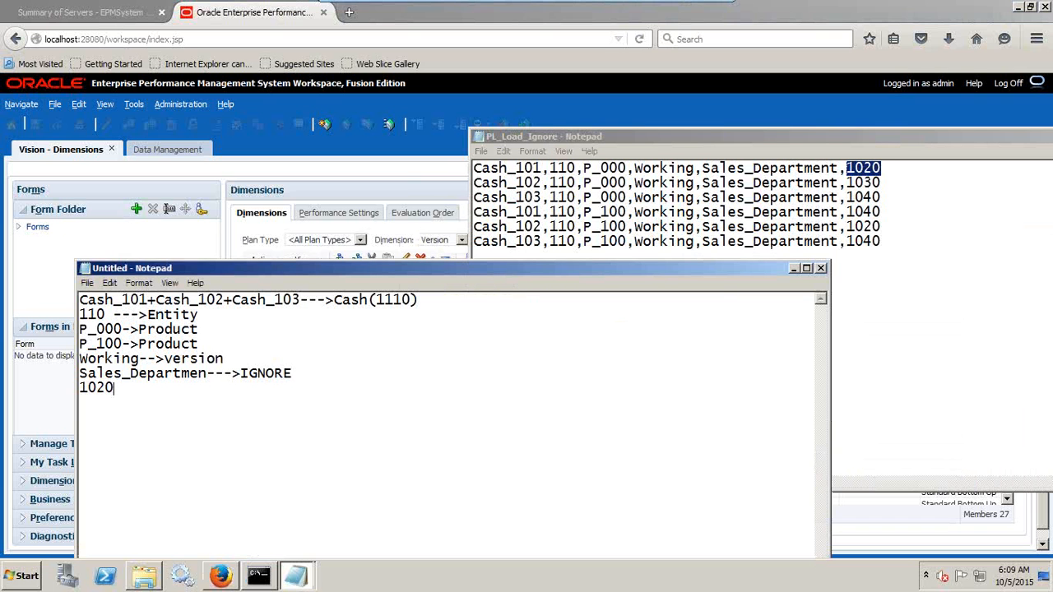
text(-->Amount)
click(366, 149)
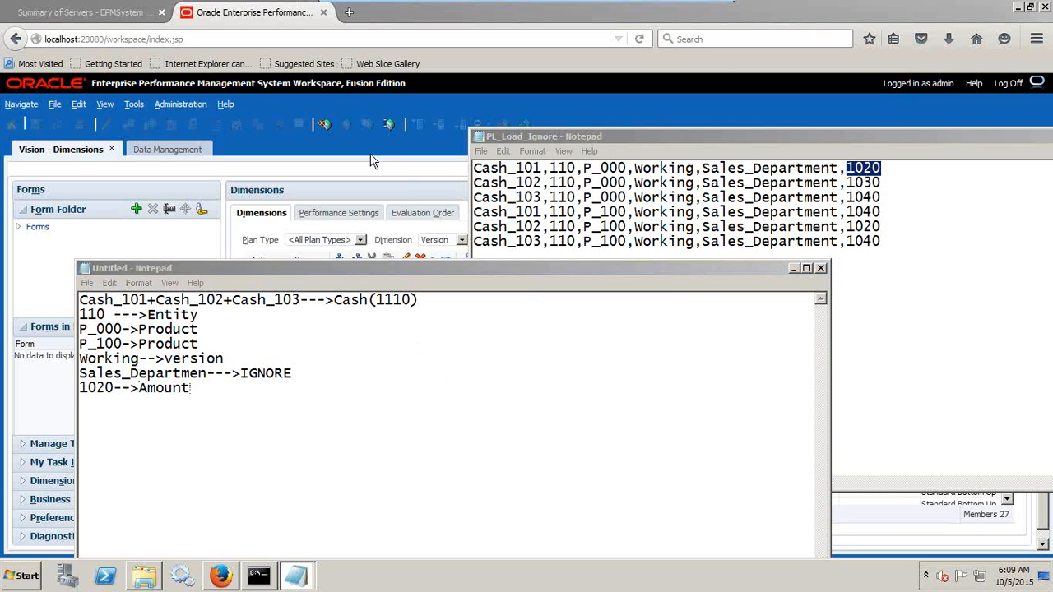
click(106, 19)
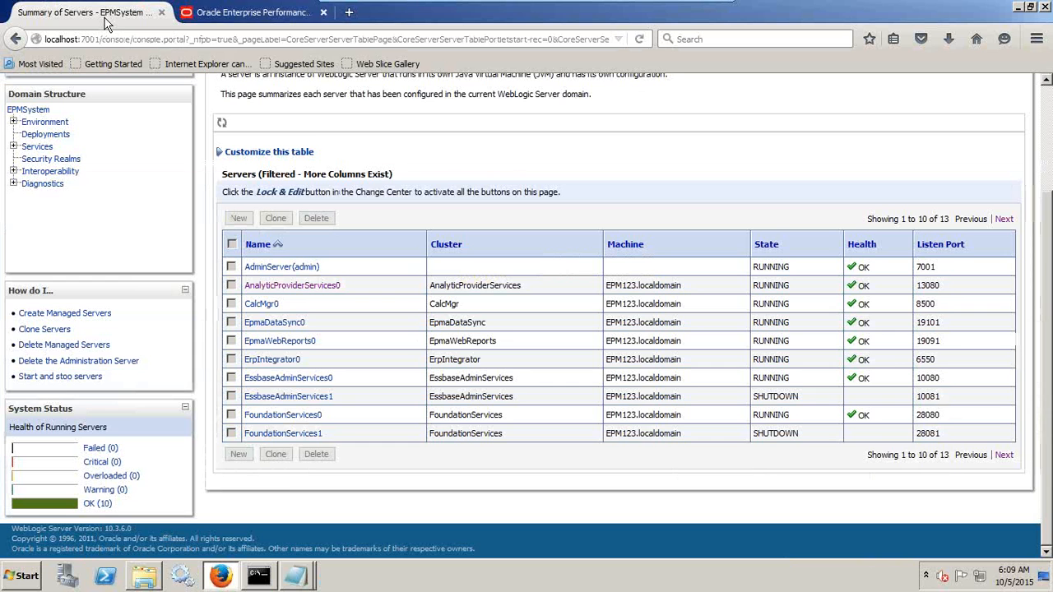
click(218, 15)
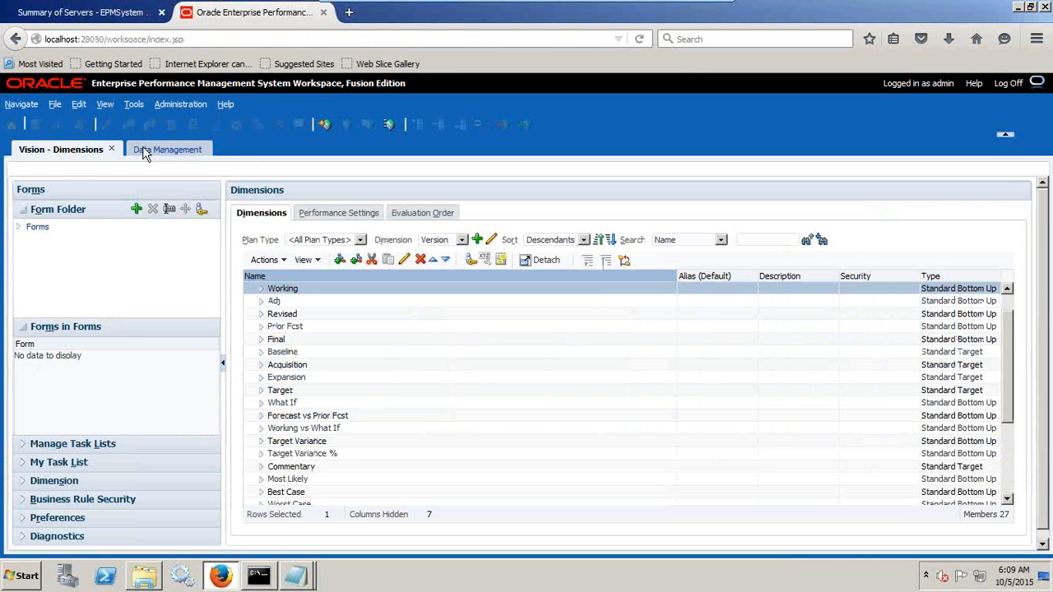
click(22, 103)
mouse_move(53, 156)
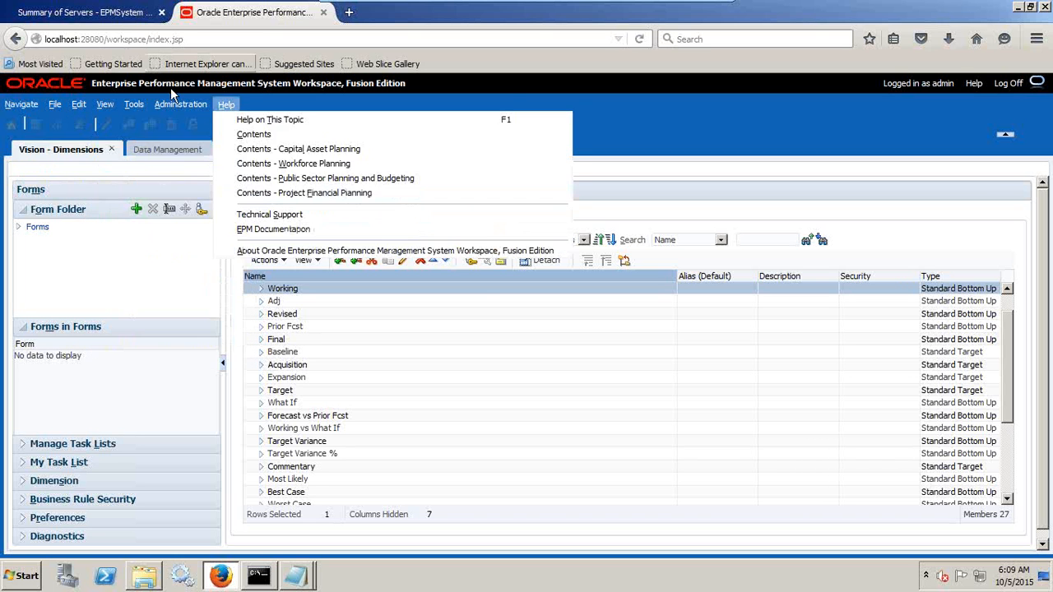
Switch the workspace to Data Management and open its System Settings.
click(140, 155)
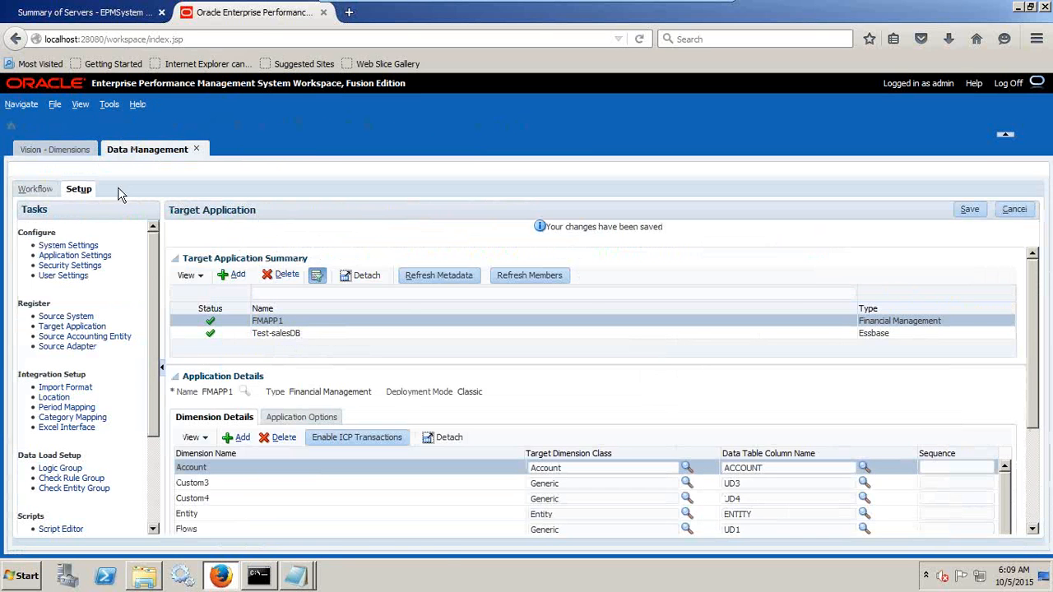
click(70, 245)
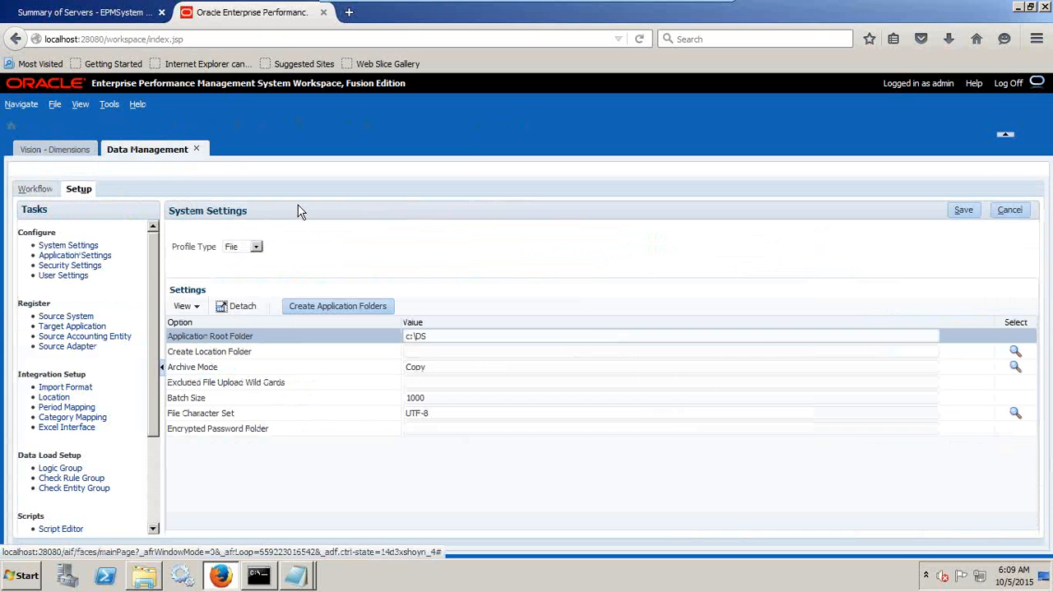
Check the File profile's application root folder in System Settings and look through the matching c:\DS folder in Windows Explorer.
click(256, 247)
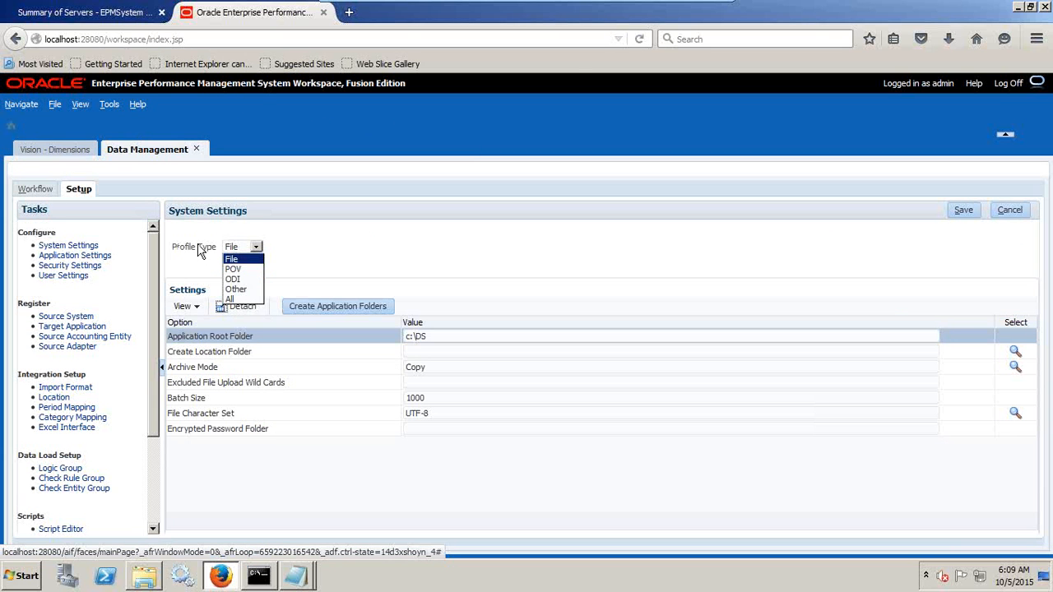
click(240, 256)
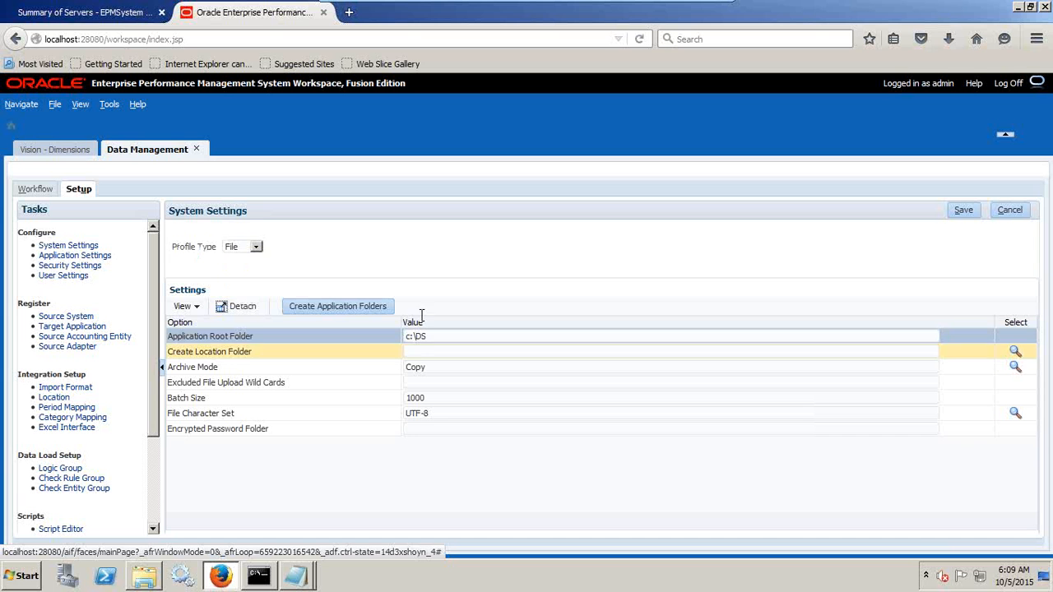
click(437, 336)
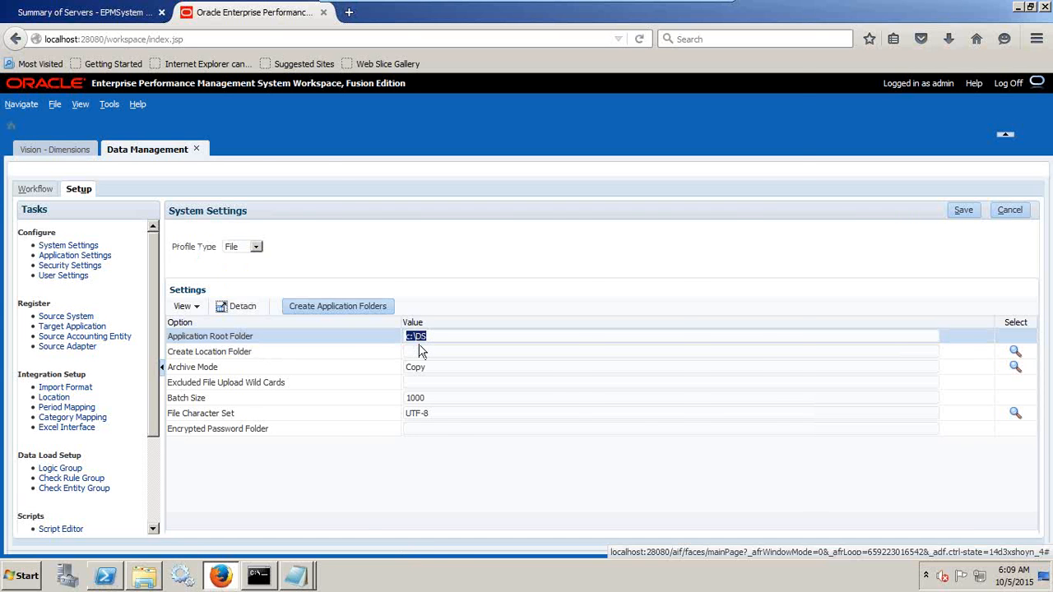
click(144, 578)
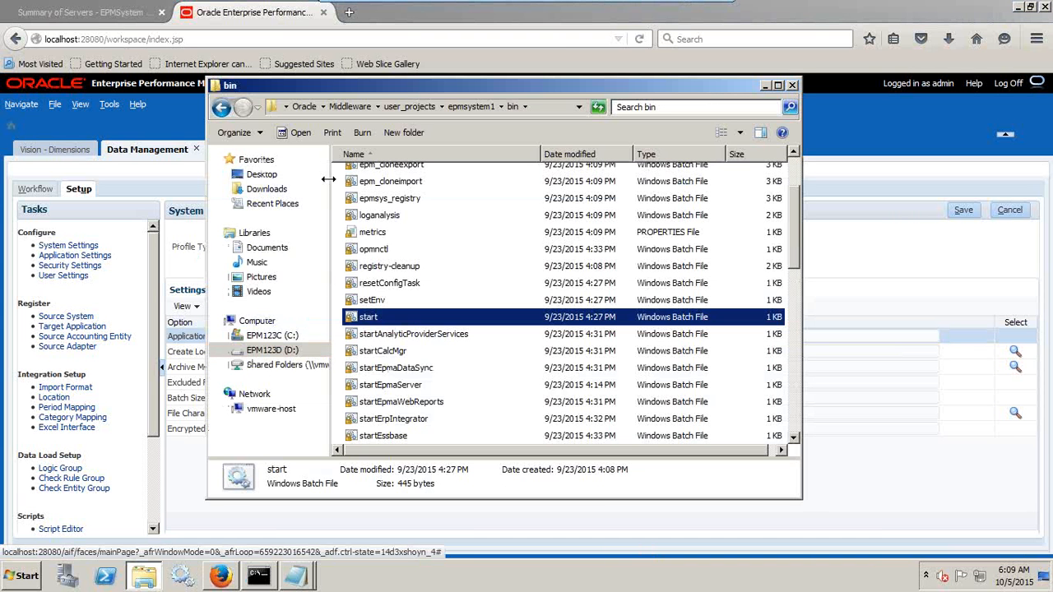
drag(330, 85, 675, 93)
click(617, 343)
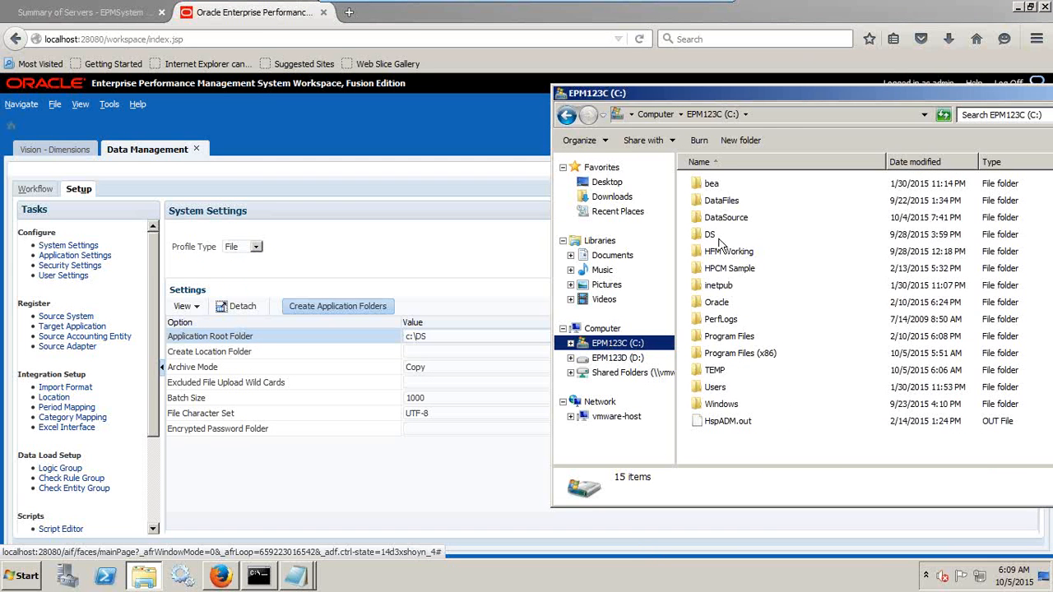
double_click(720, 238)
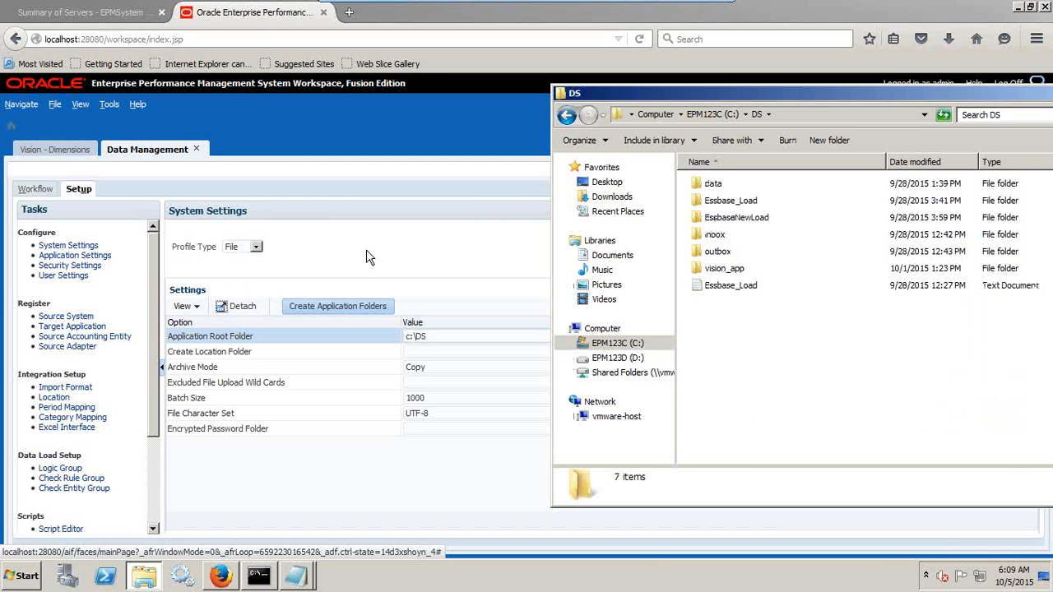
Open Application Settings and check which target applications are available, keeping FMAPP1 selected.
click(97, 258)
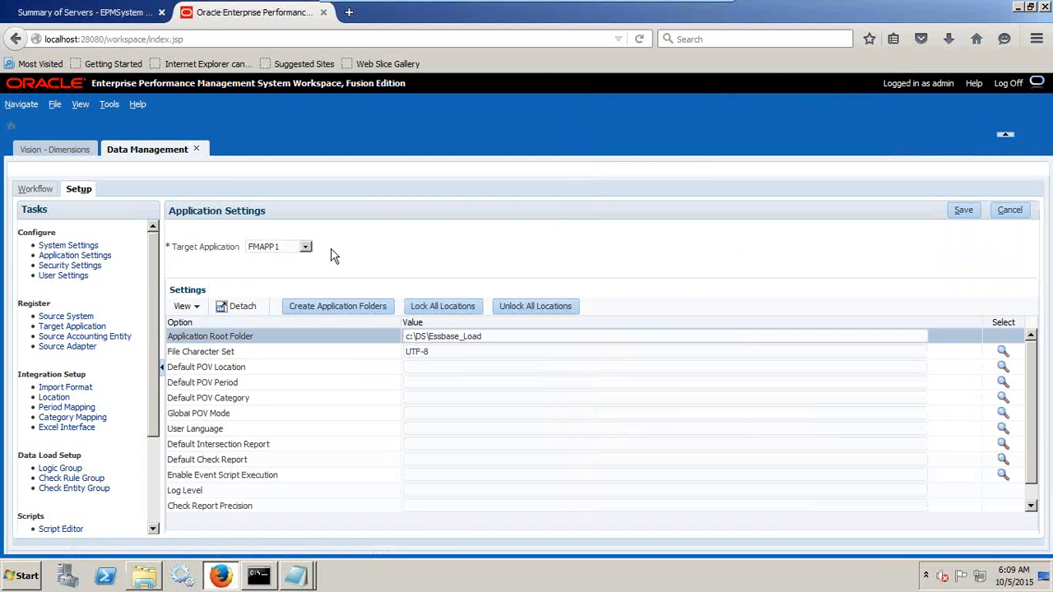
click(295, 247)
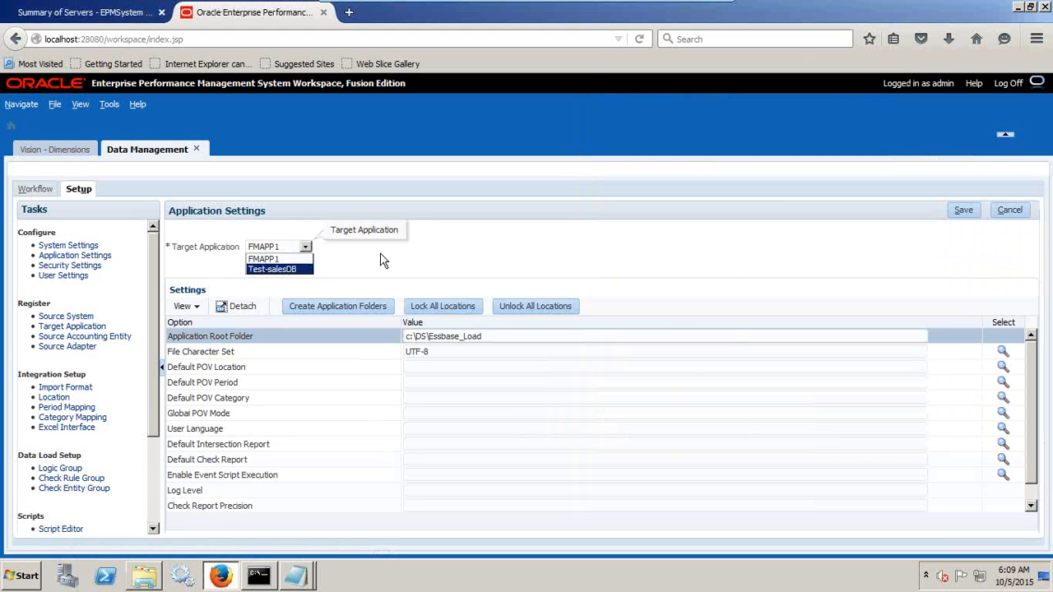
click(268, 259)
click(271, 250)
click(420, 276)
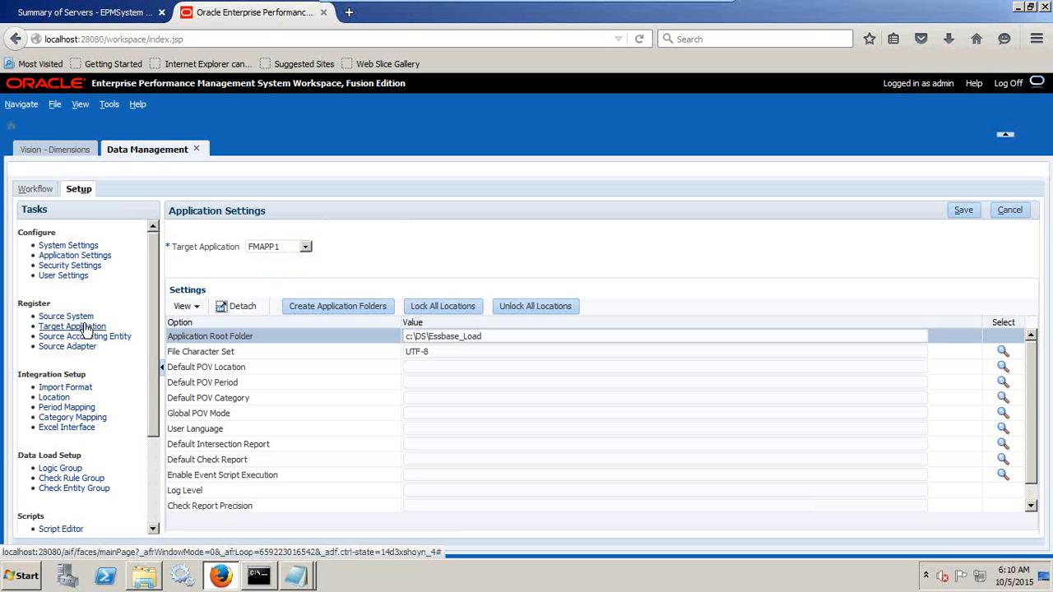
Open the Source System setup and examine the details of the registered File source system.
click(340, 306)
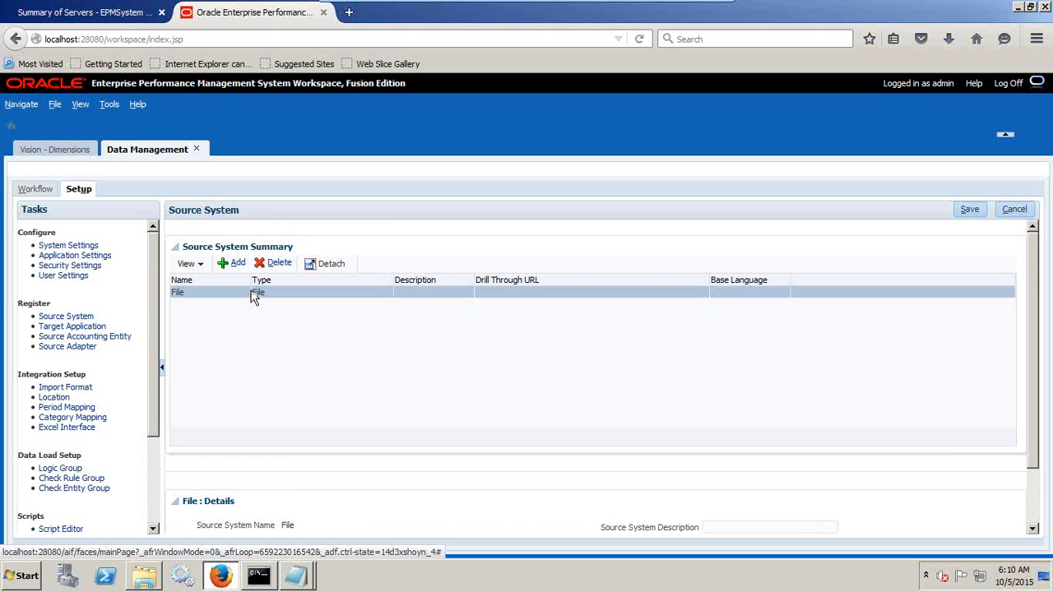
scroll(430, 339, down, 2)
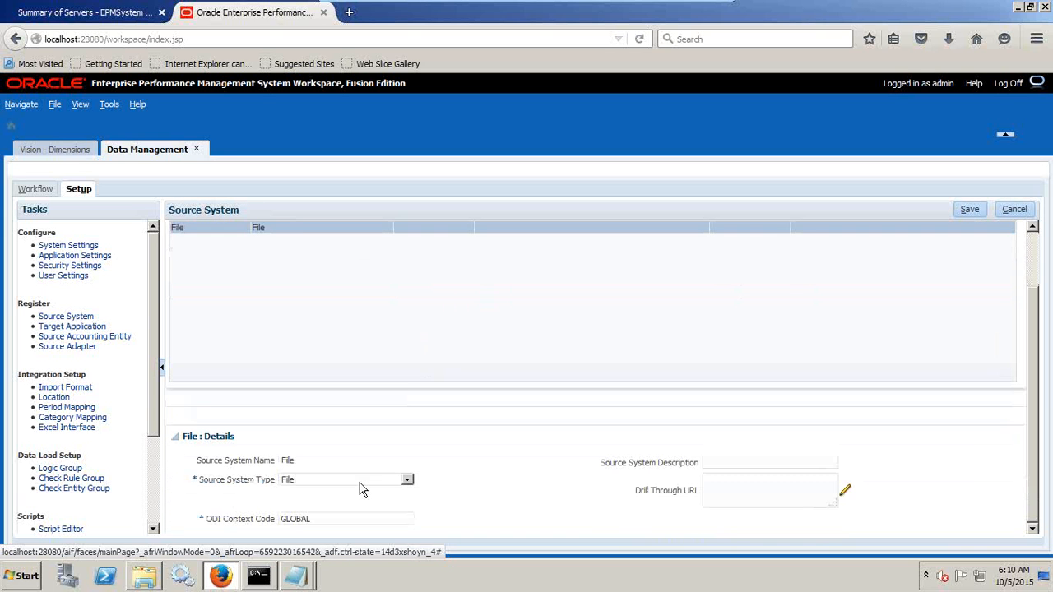
scroll(436, 492, up, 2)
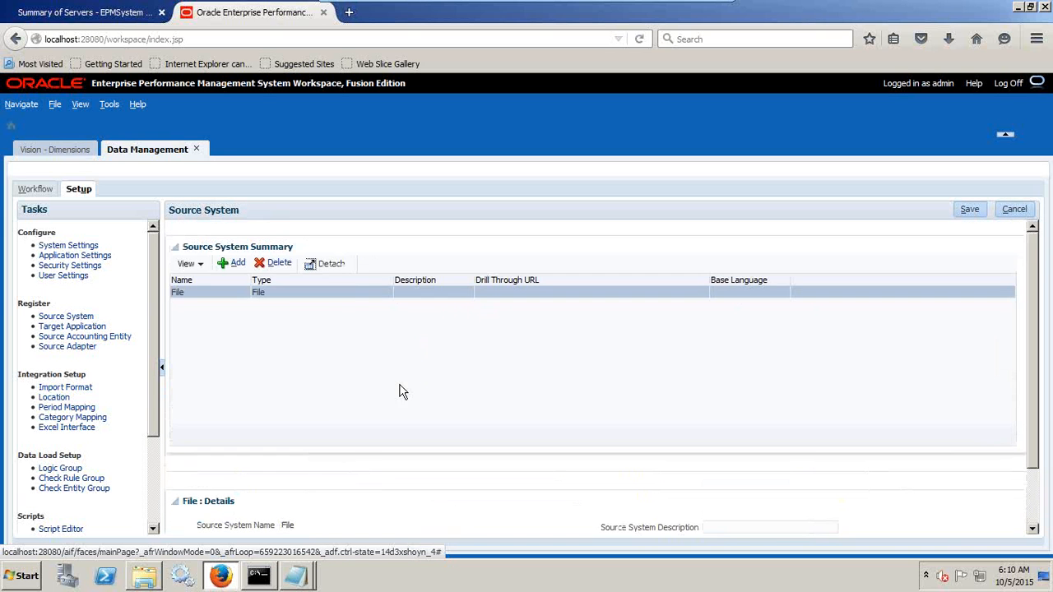
click(238, 264)
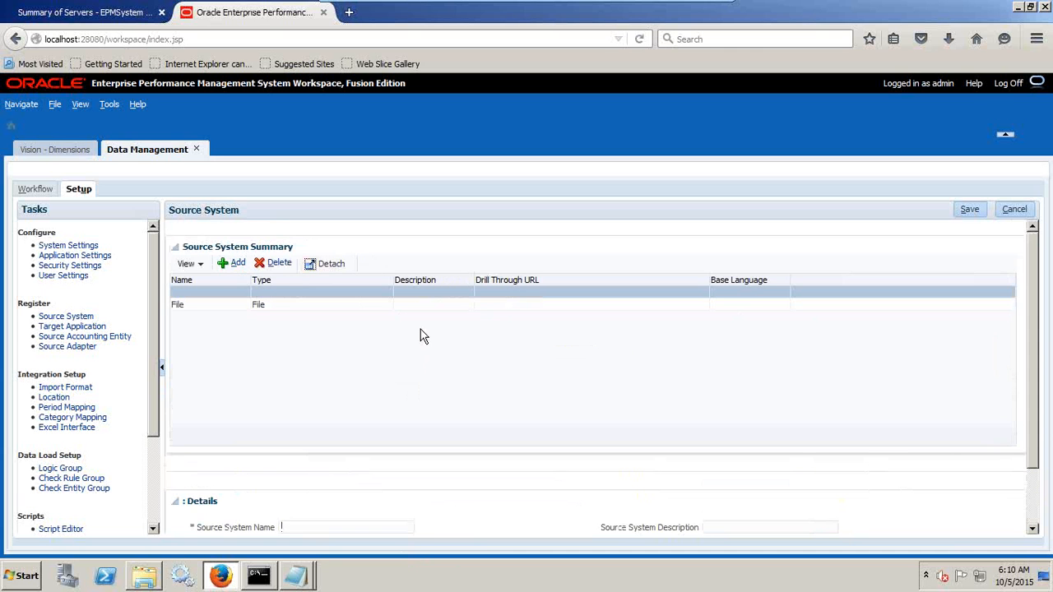
scroll(412, 341, down, 2)
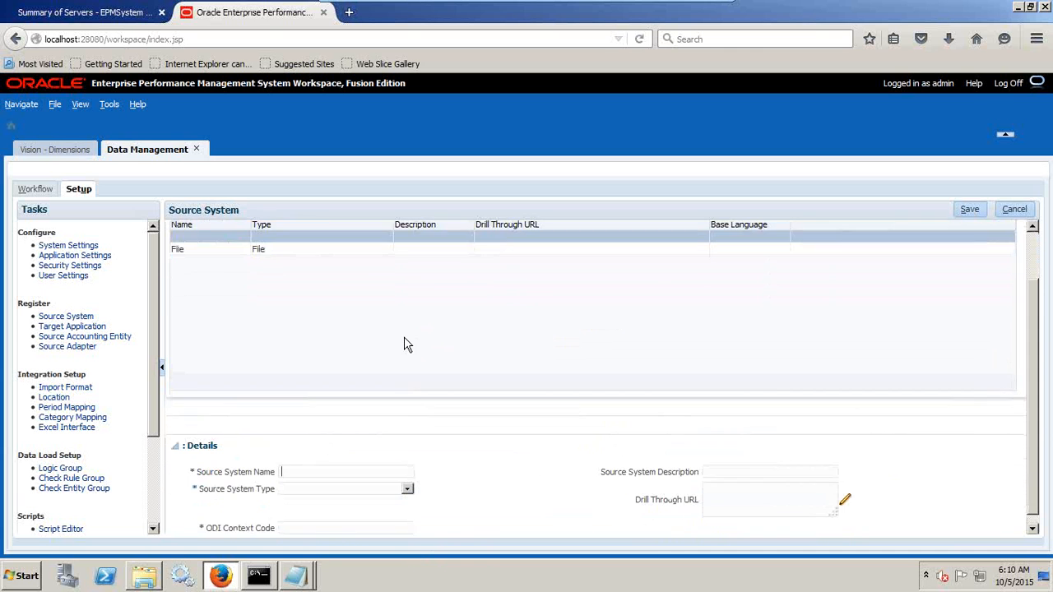
click(408, 480)
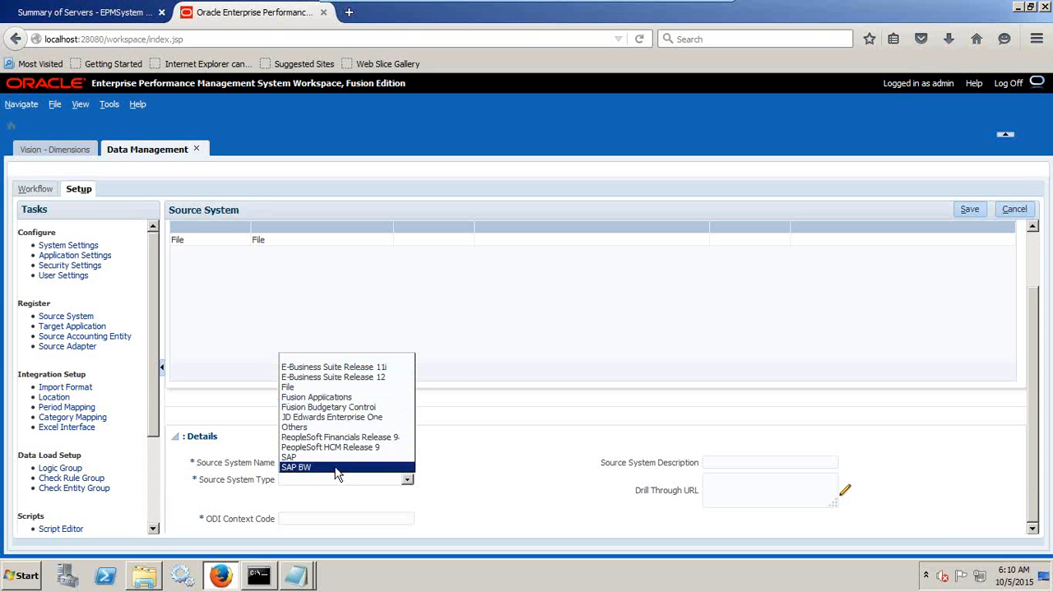
click(337, 388)
scroll(495, 484, down, 2)
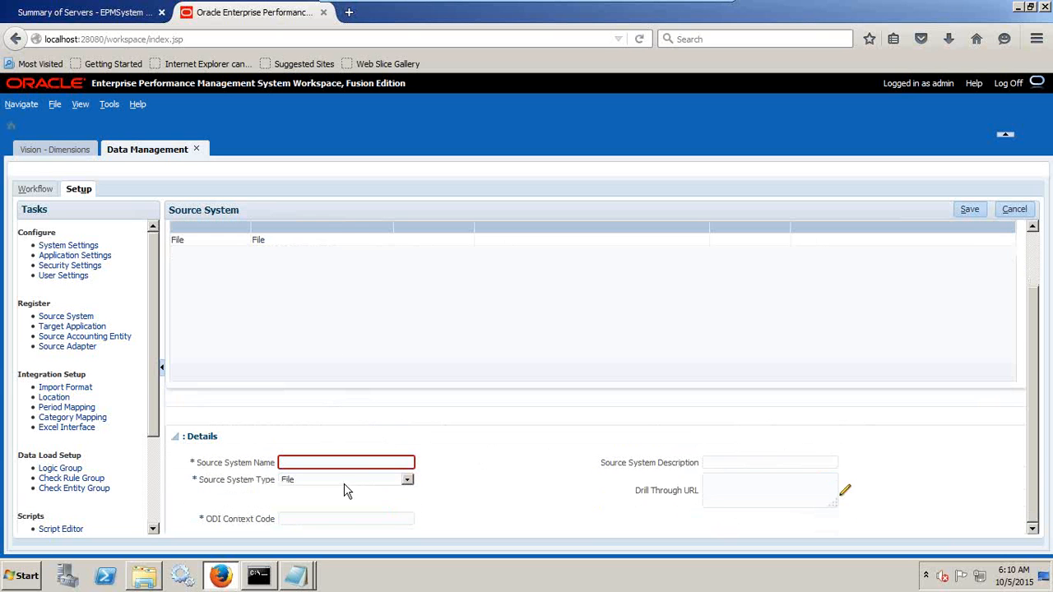
click(393, 471)
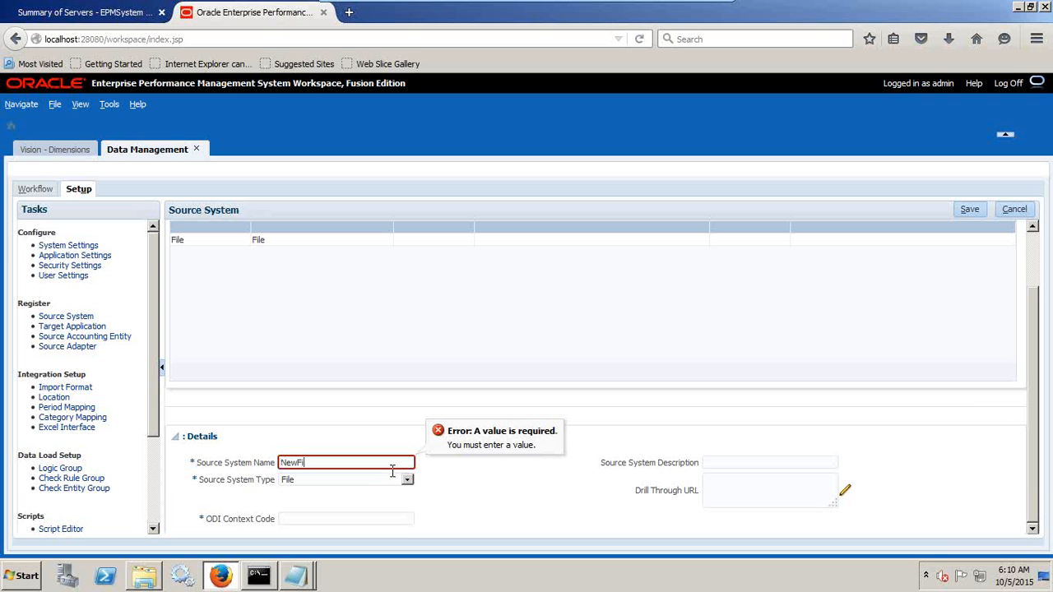
click(297, 520)
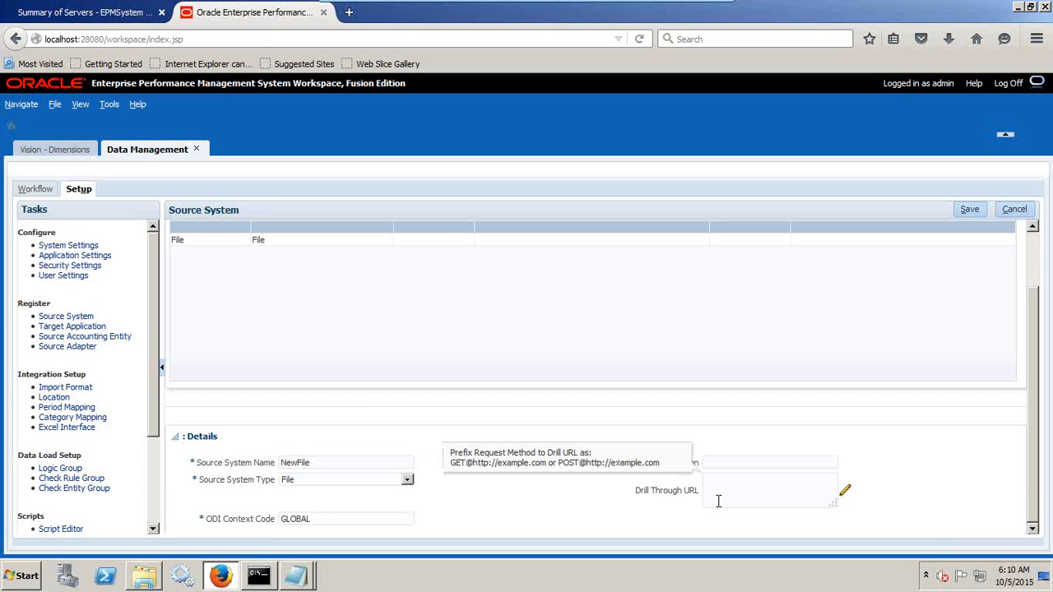
scroll(494, 498, up, 2)
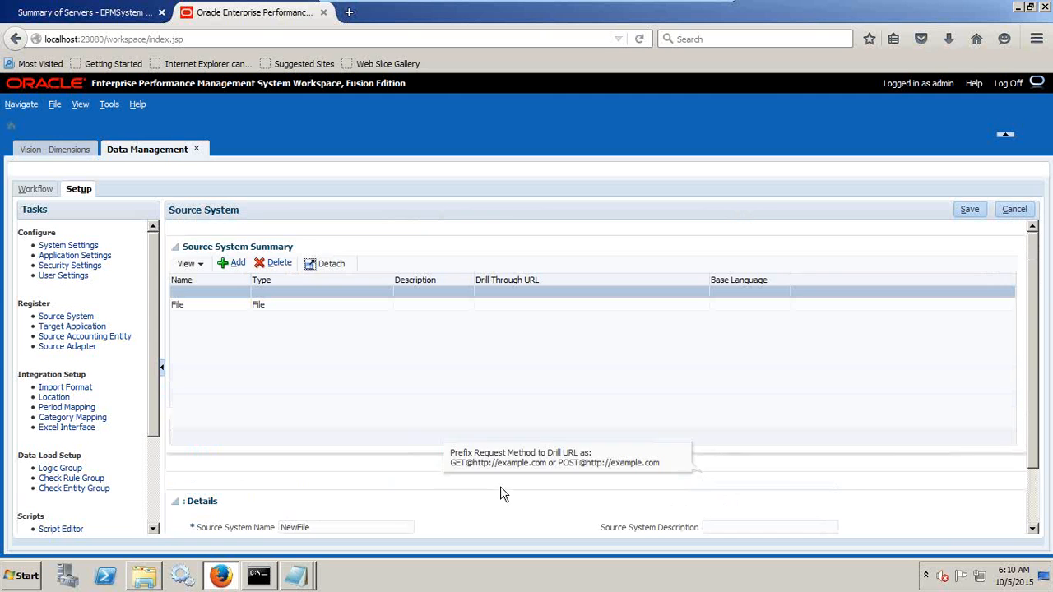
click(1027, 212)
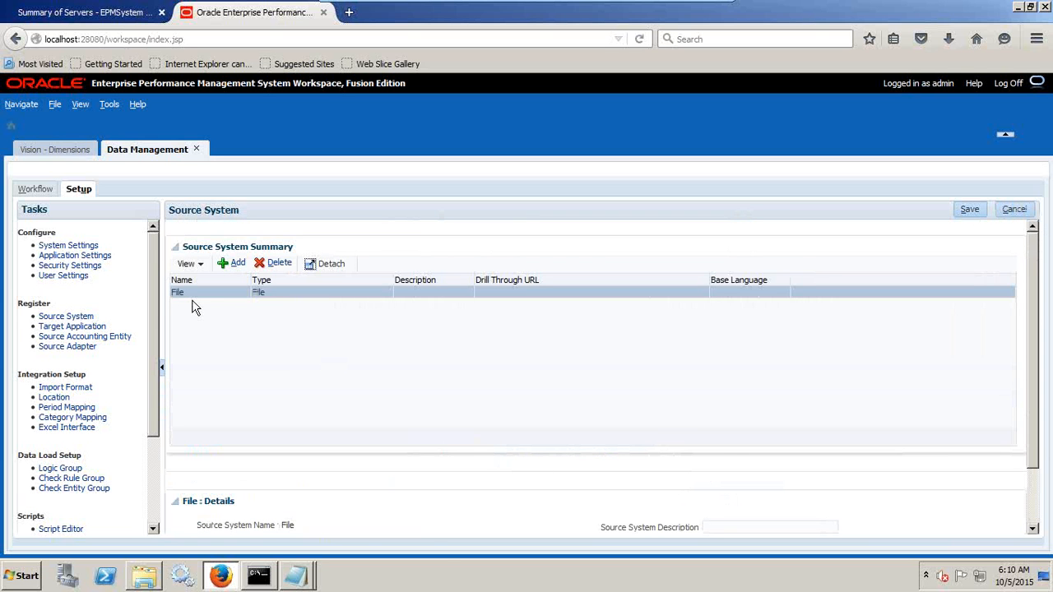
Add the Planning application Vision as a new target application.
click(72, 327)
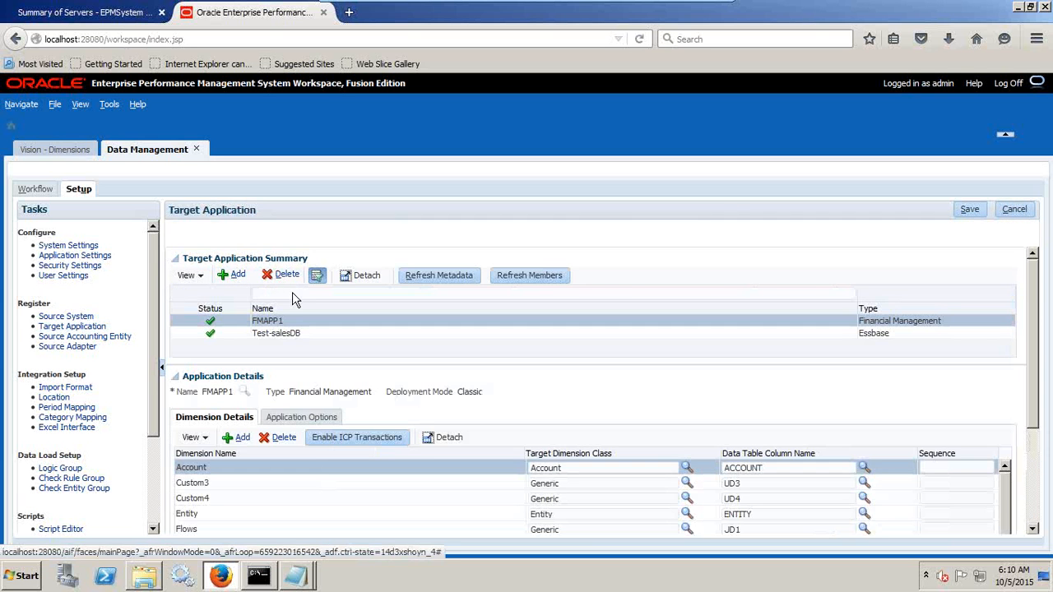
click(234, 275)
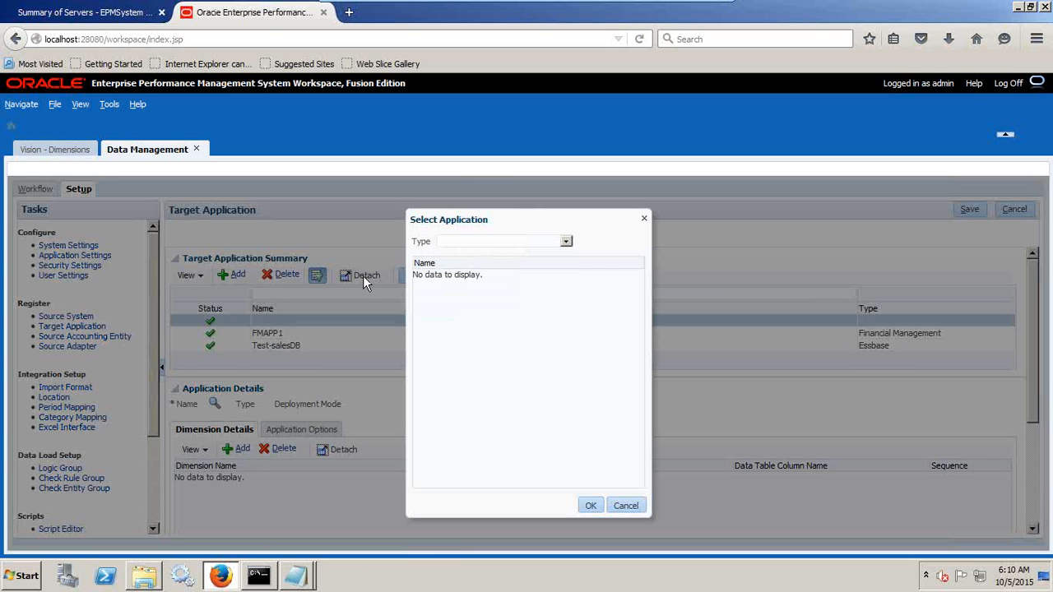
click(531, 242)
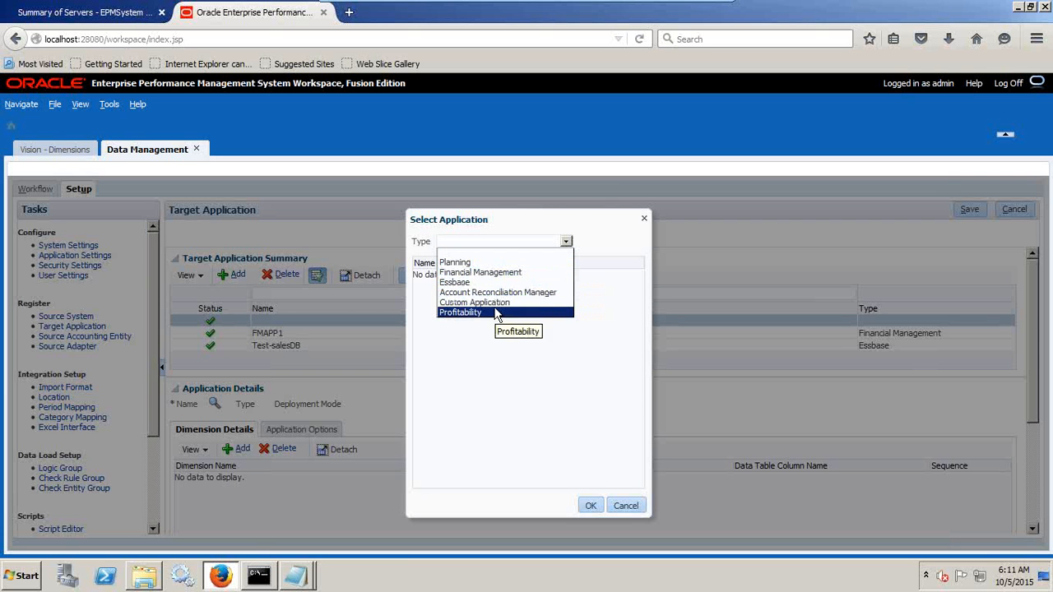
click(502, 264)
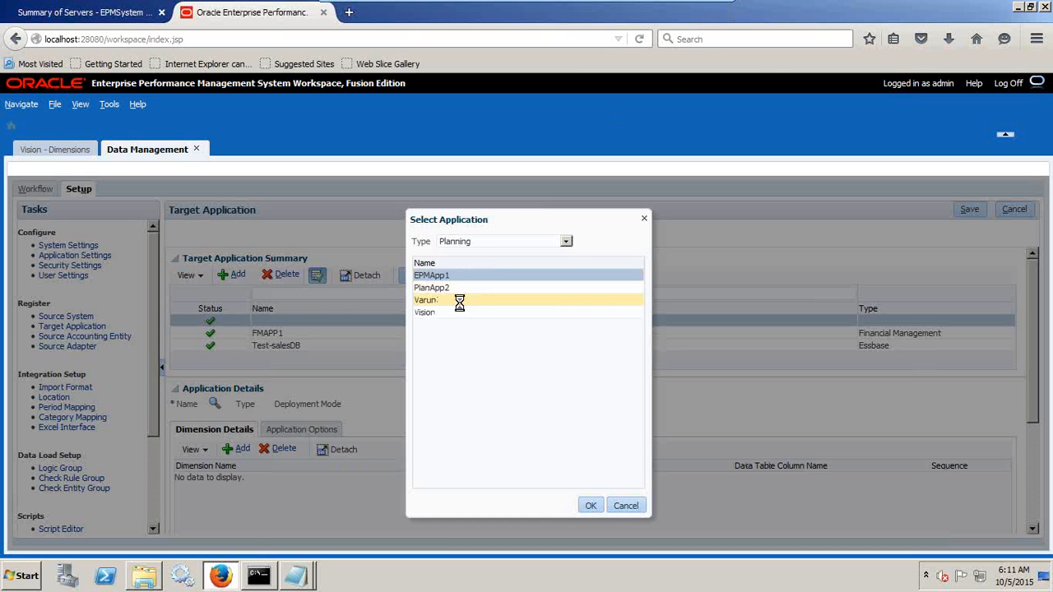
click(459, 300)
click(458, 316)
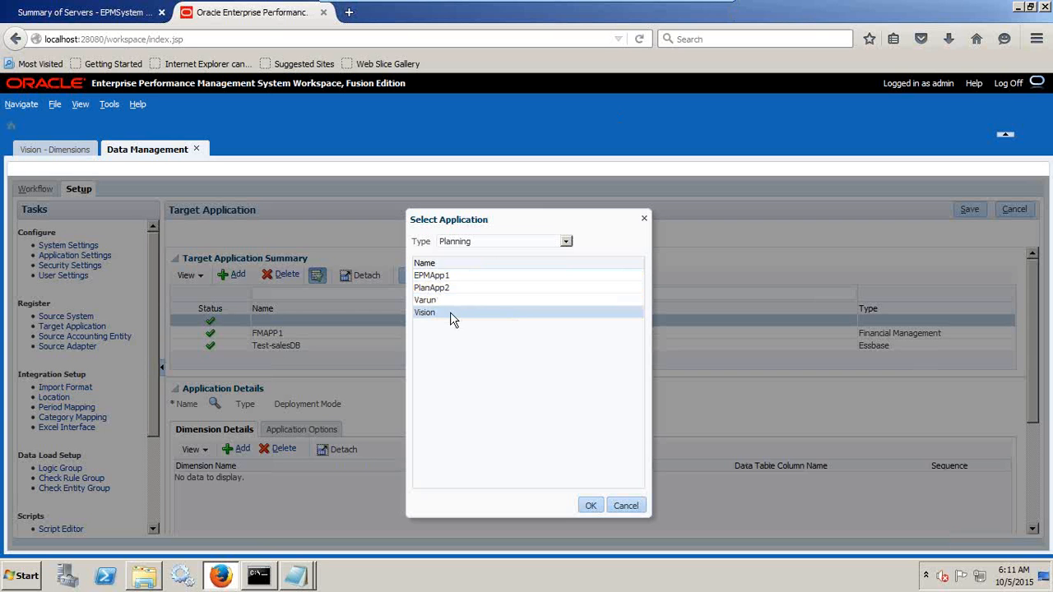
click(591, 505)
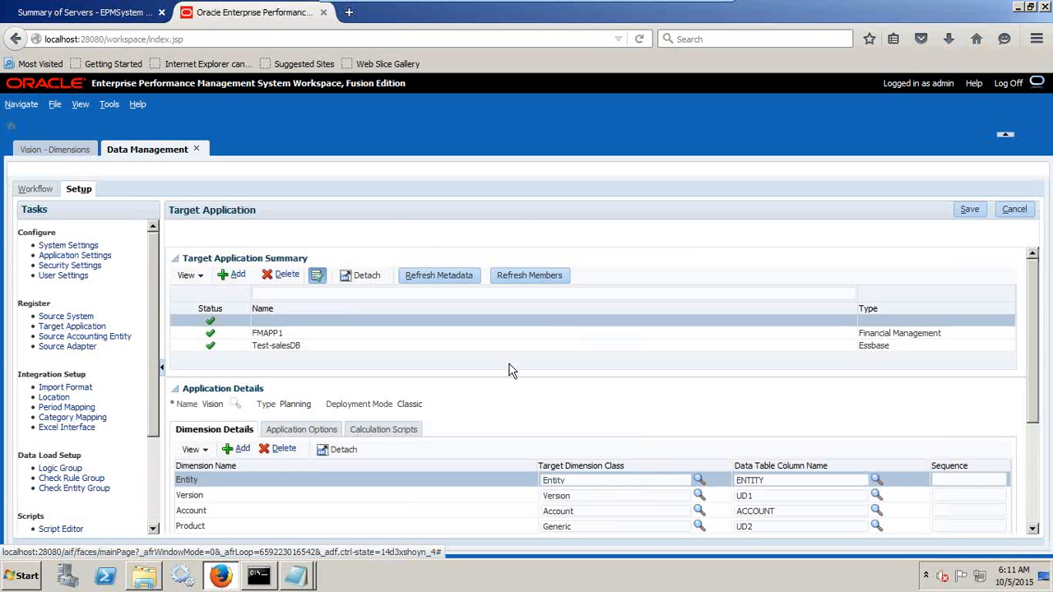
Add a Department dimension to Vision with target dimension class Generic and data table column UD3, and save the target application.
scroll(508, 377, down, 3)
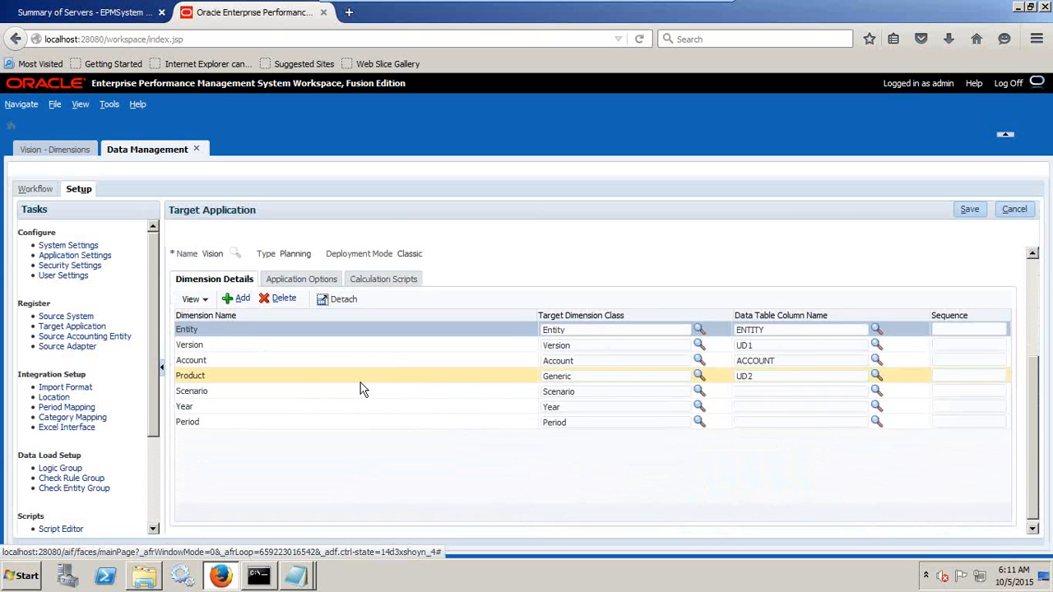
scroll(364, 389, up, 3)
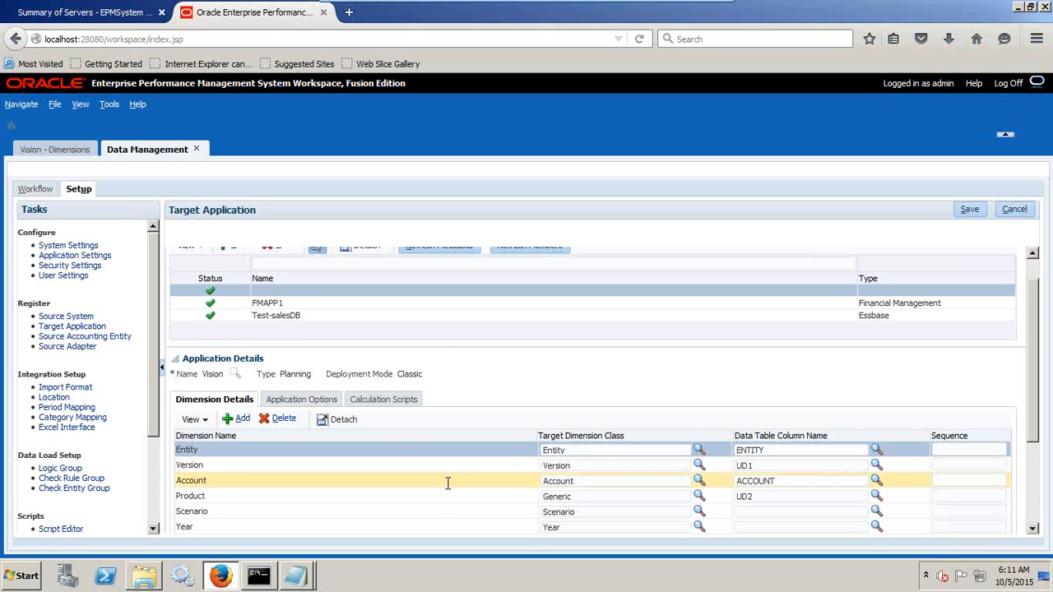
scroll(445, 489, down, 1)
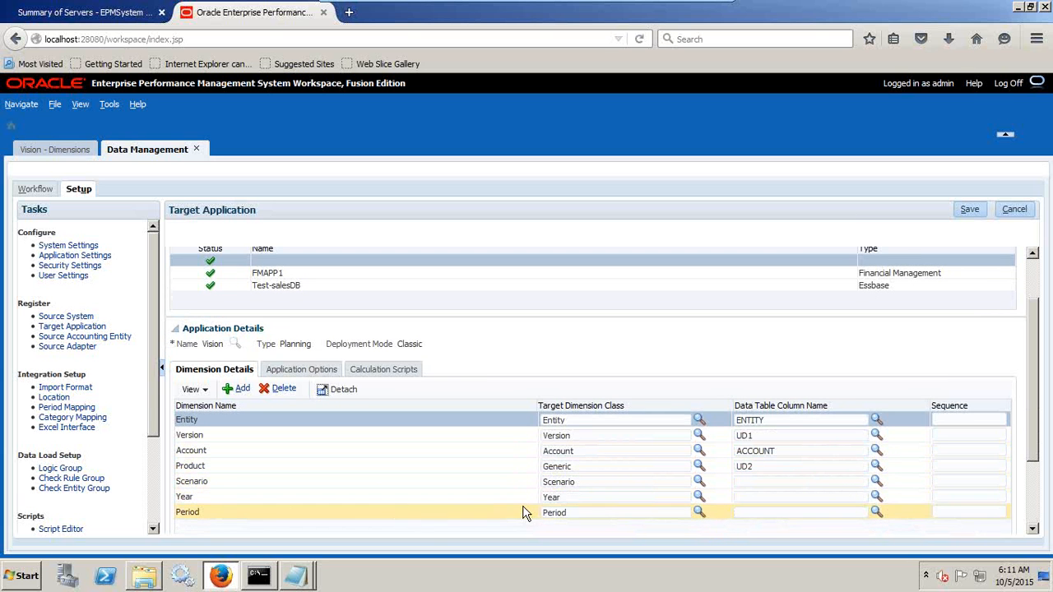
scroll(566, 512, down, 2)
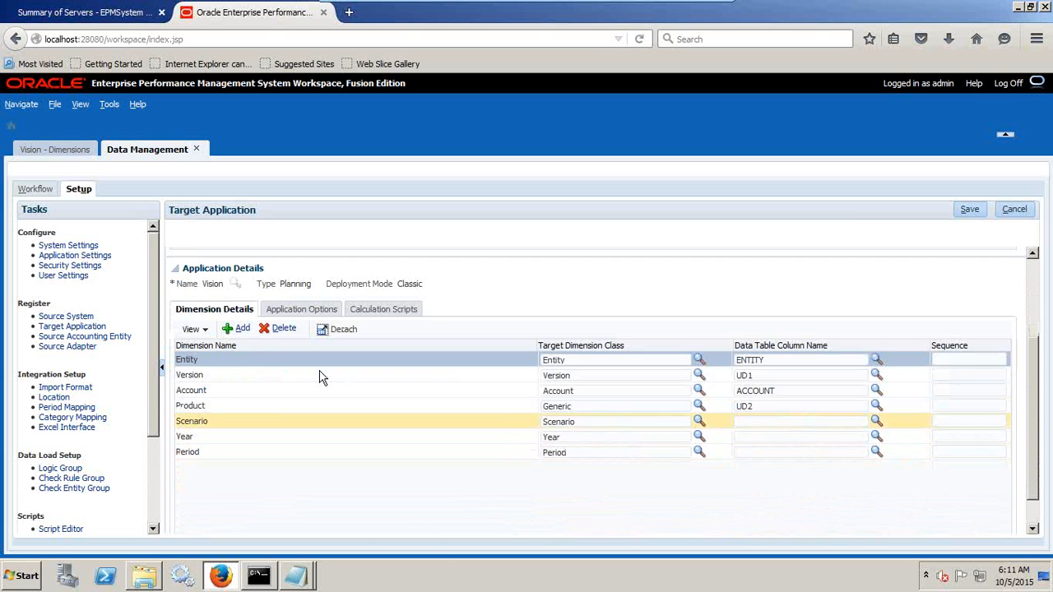
click(242, 330)
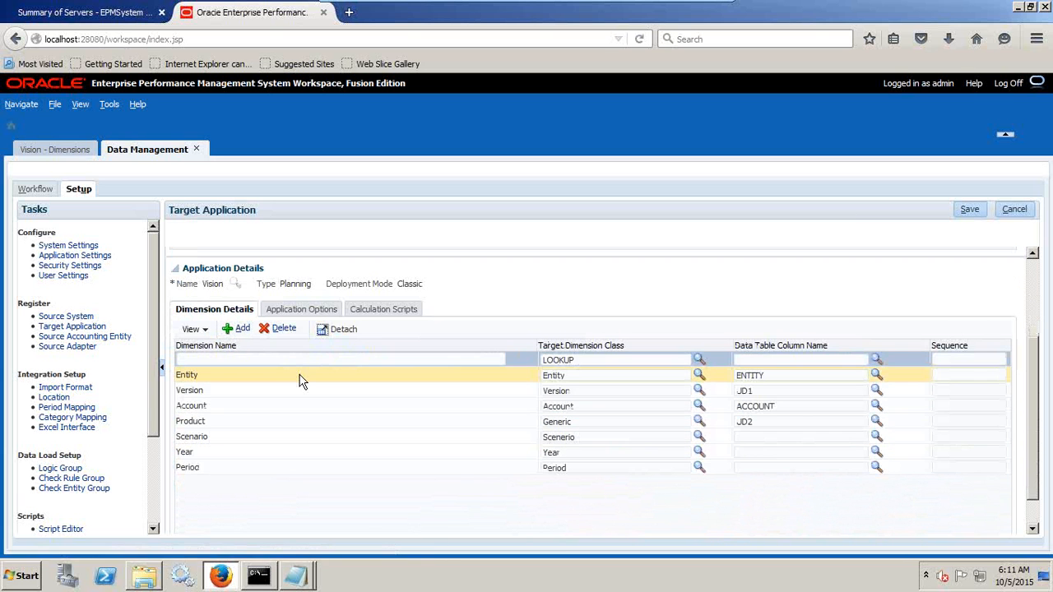
click(244, 365)
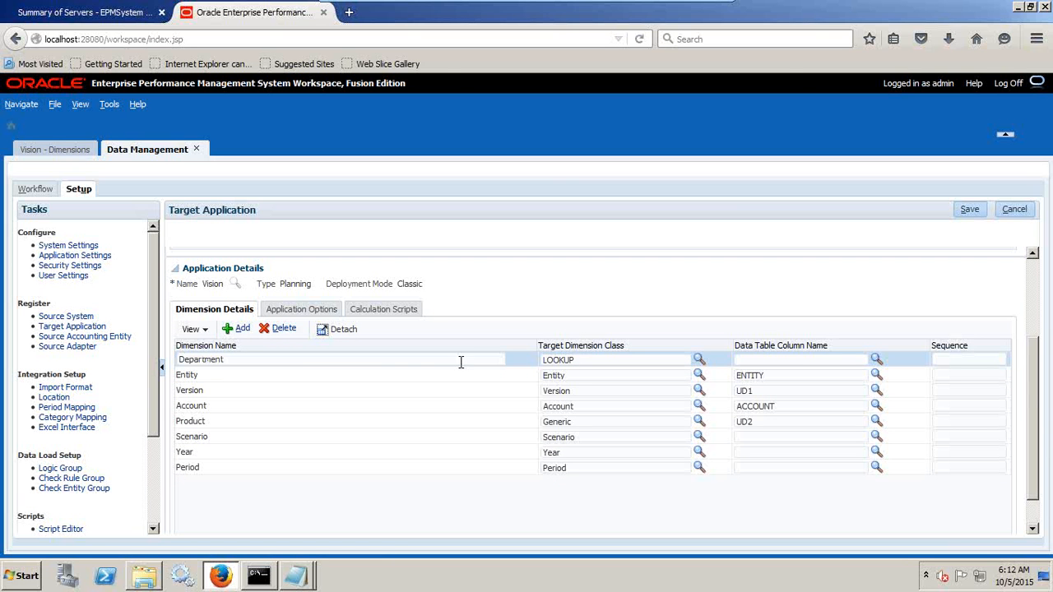
click(699, 360)
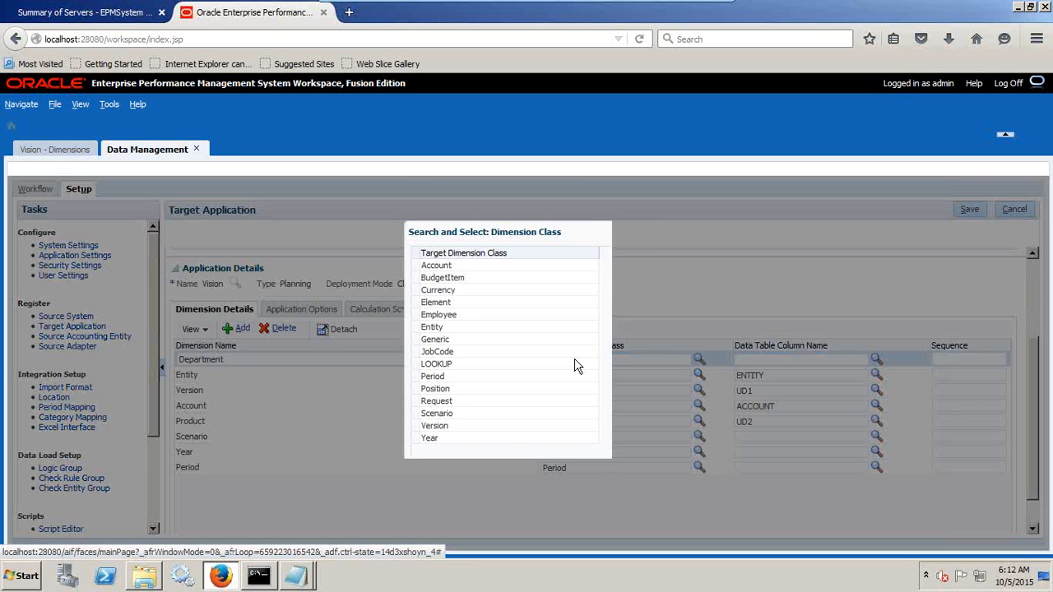
click(462, 340)
click(590, 494)
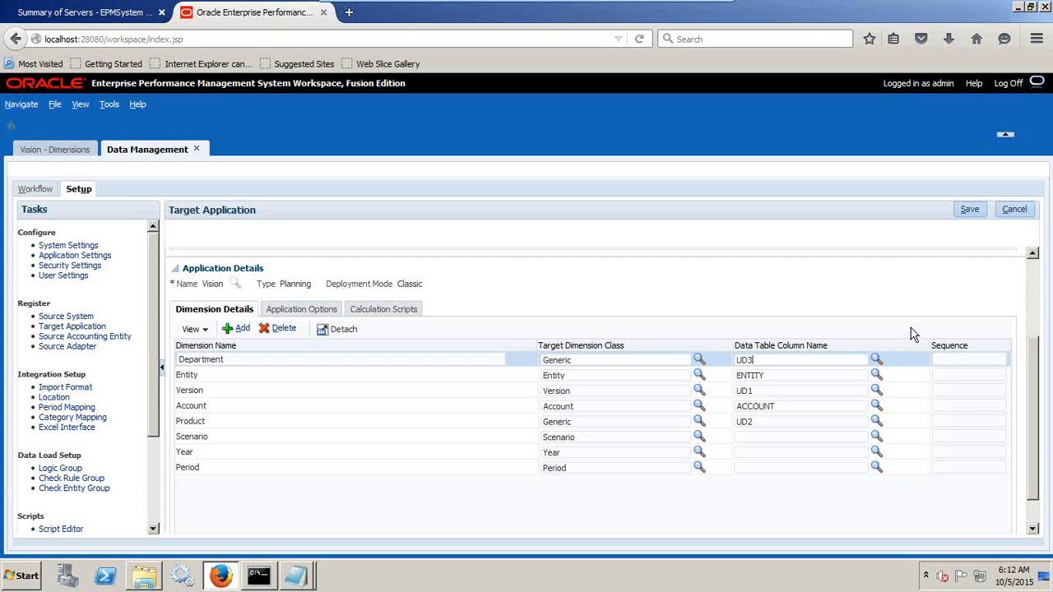
click(970, 211)
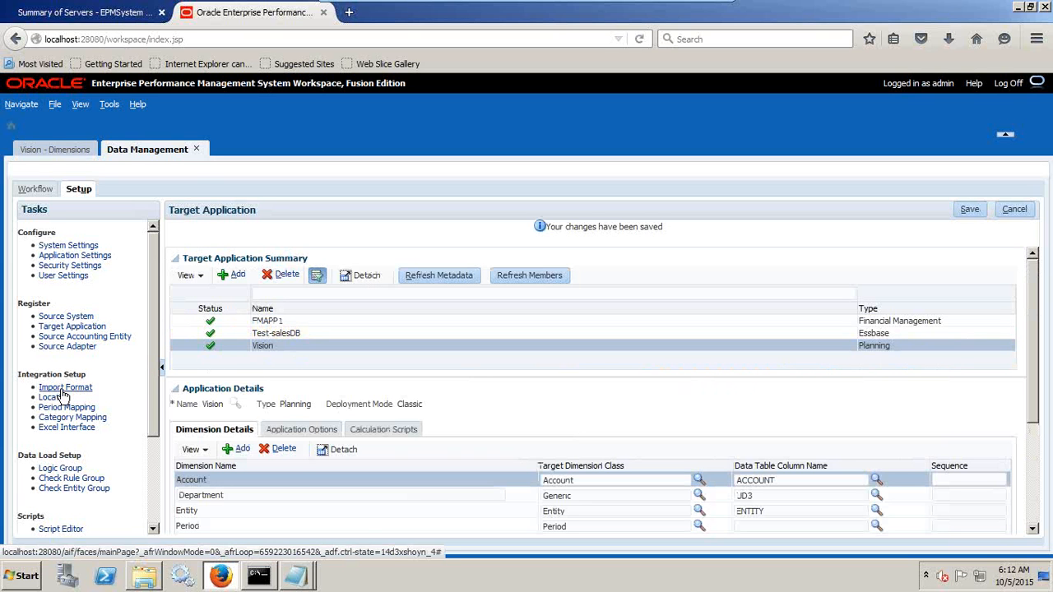
In Application Settings, set Vision's Application Root Folder to the path of the vision_app folder, C:\DS\vision_app, and save.
click(105, 256)
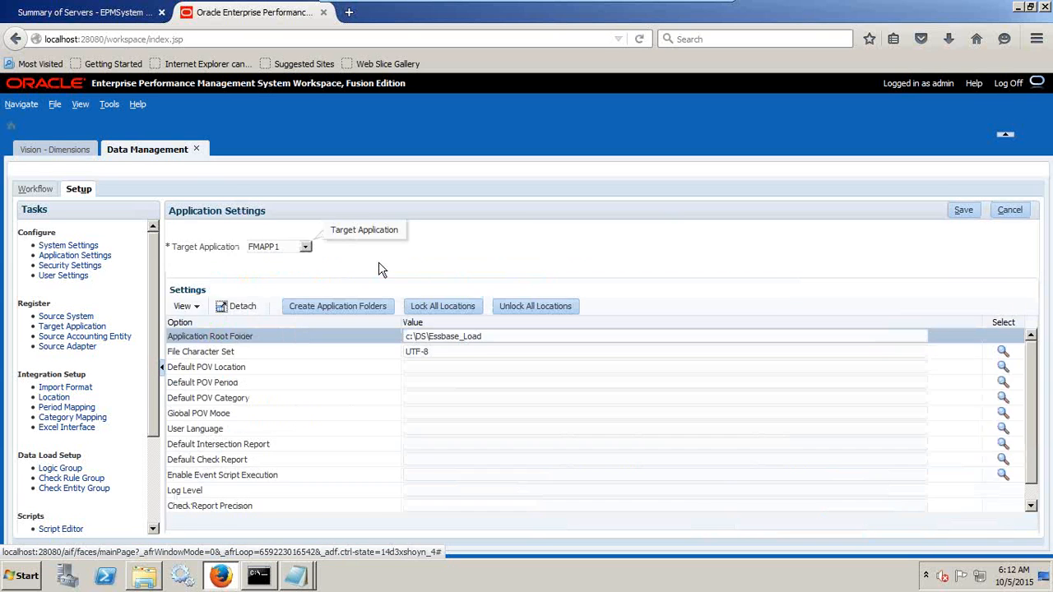
click(305, 247)
click(275, 280)
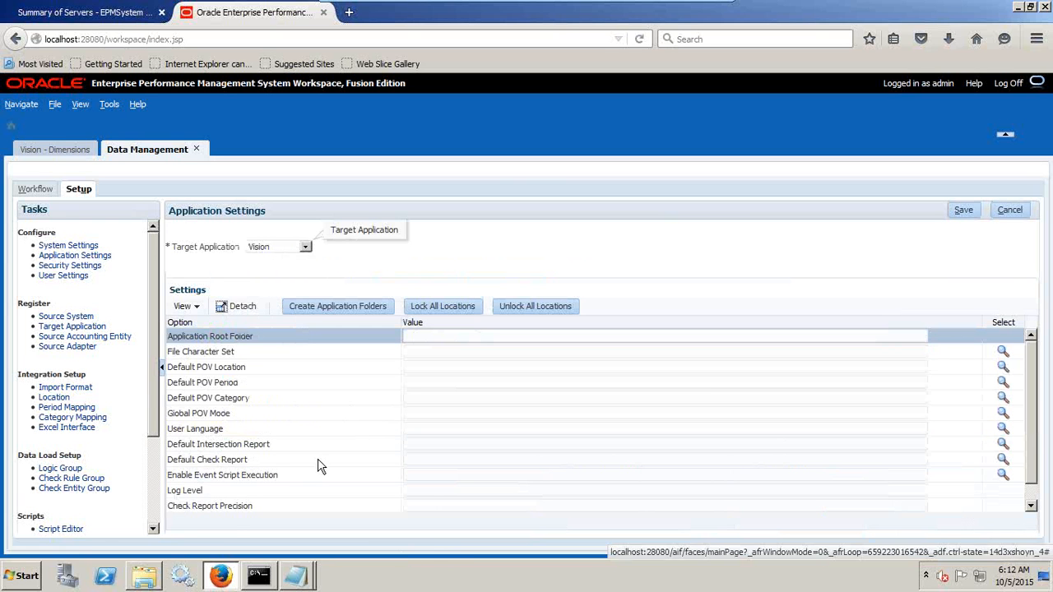
click(158, 570)
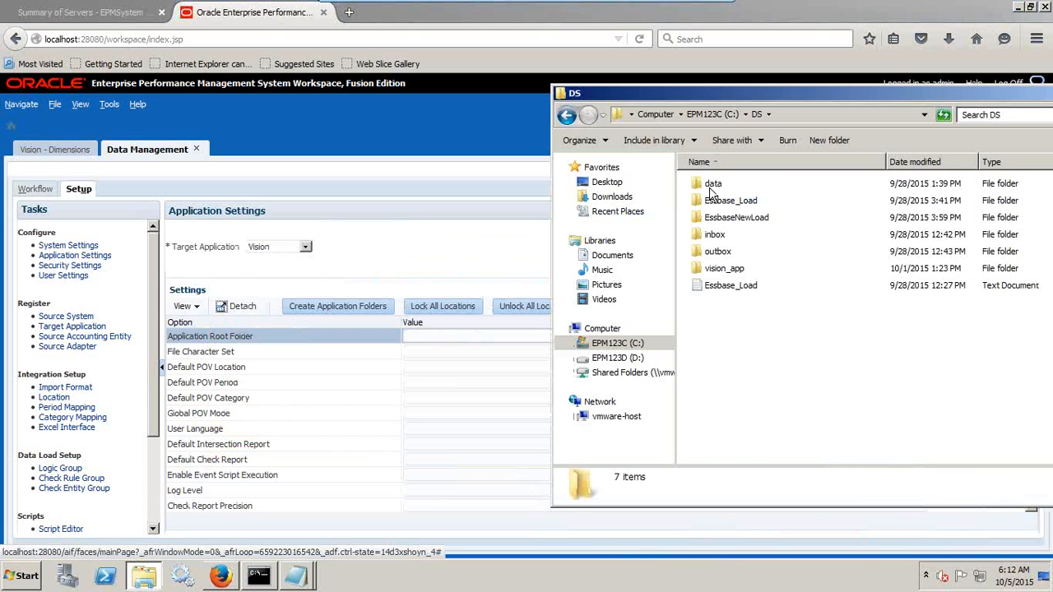
click(731, 271)
double_click(731, 270)
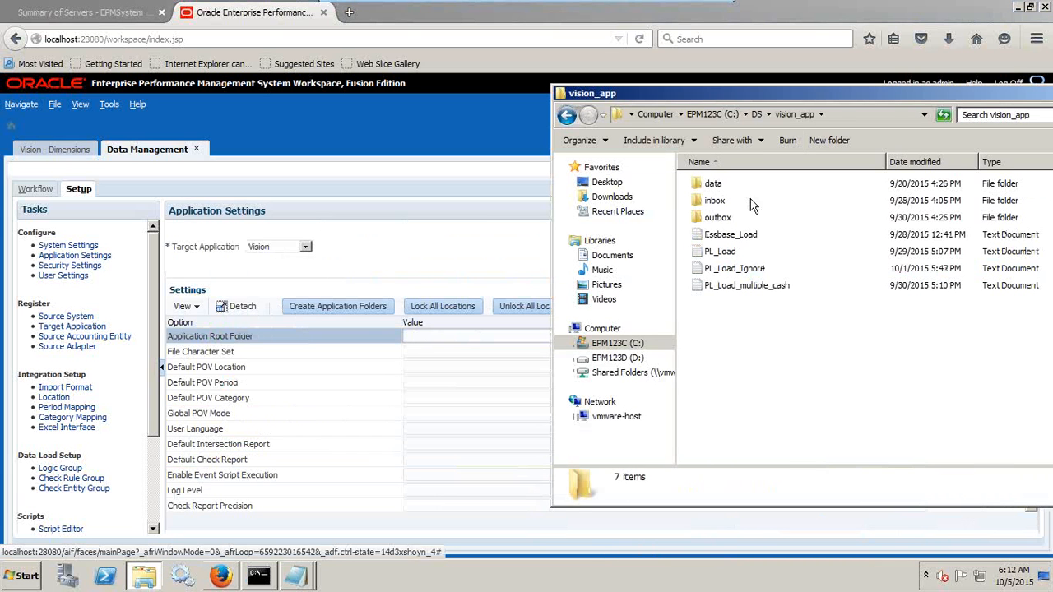
click(843, 116)
key(ctrl+c)
click(475, 336)
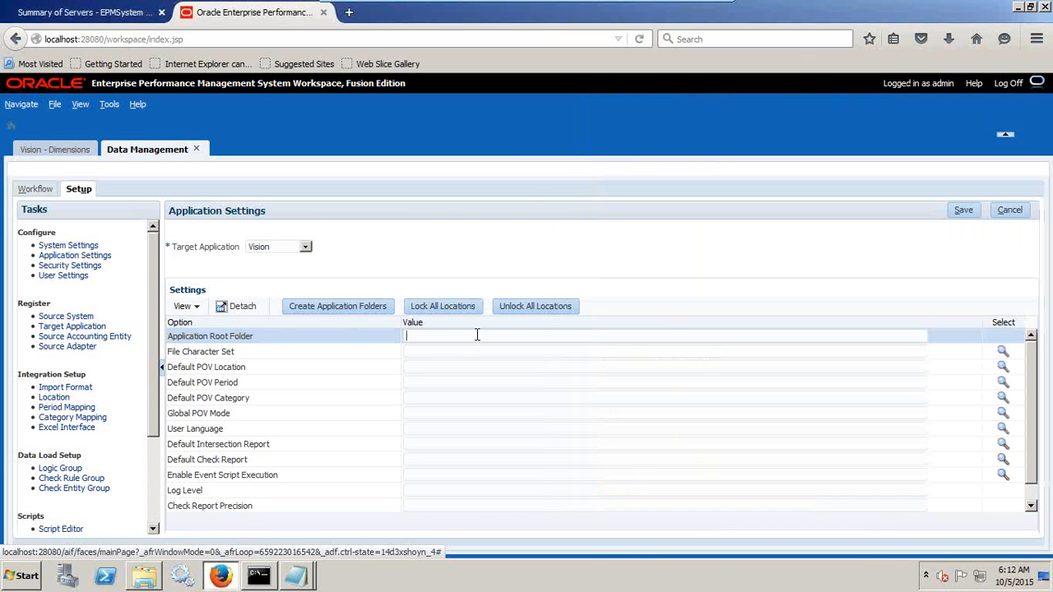
key(ctrl+v)
click(955, 212)
Check the data, inbox and outbox folders inside vision_app, and save Vision's application settings again.
key(alt+Tab)
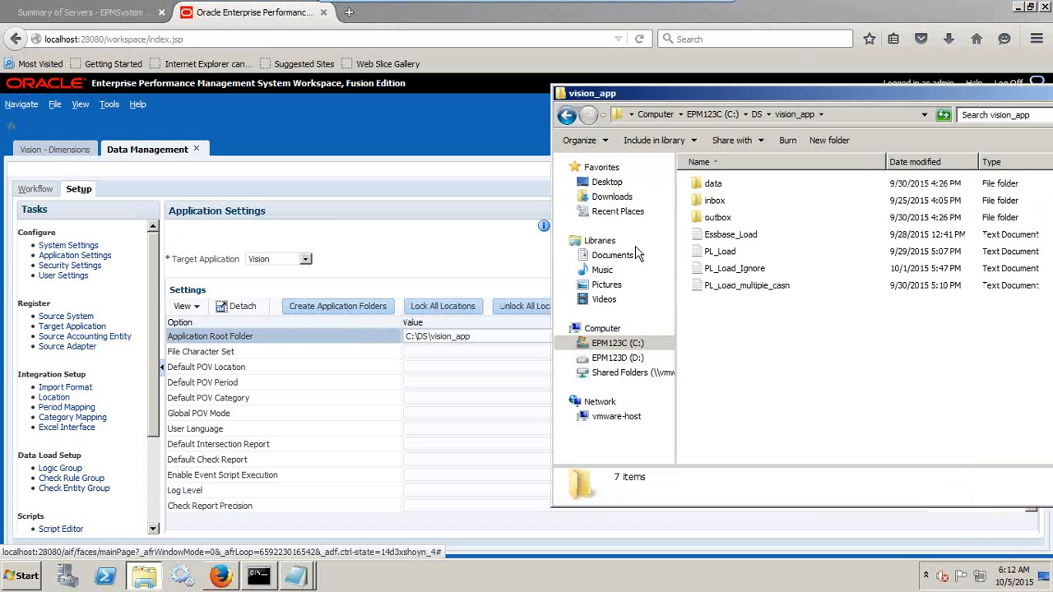
click(721, 187)
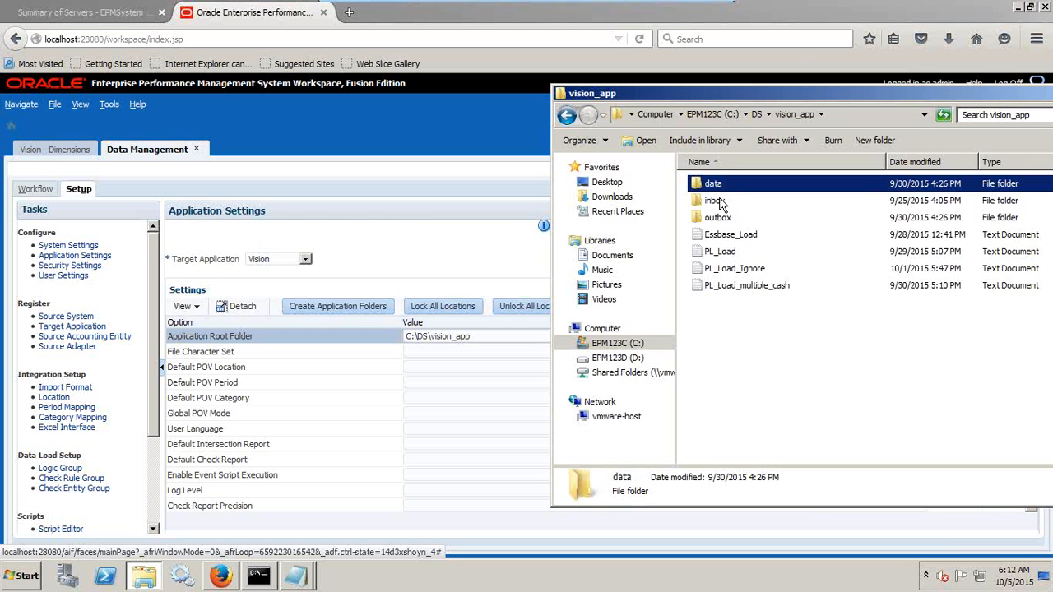
click(719, 201)
click(726, 187)
click(721, 202)
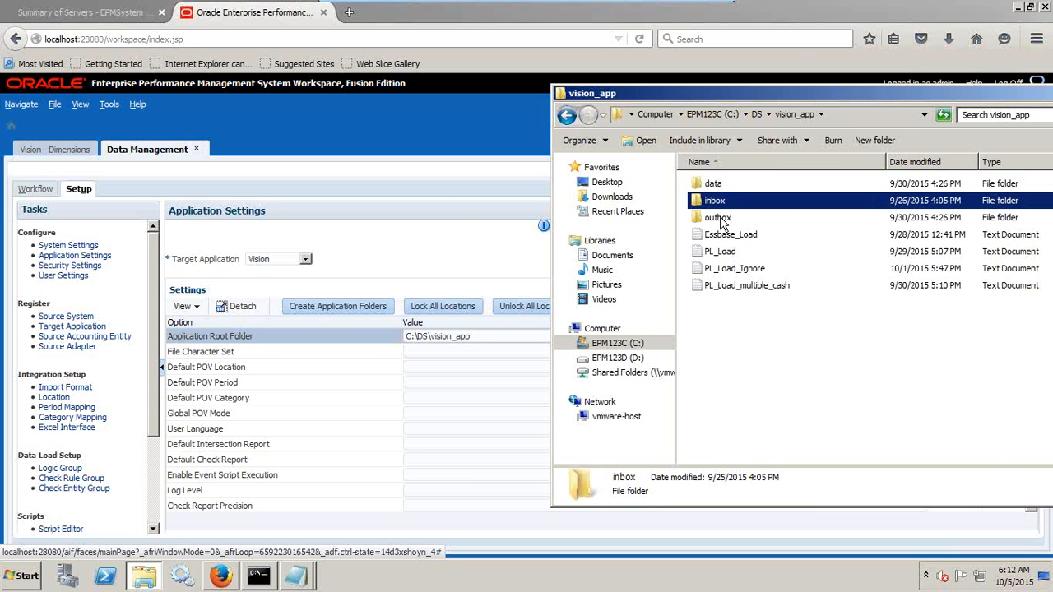
click(722, 218)
click(508, 230)
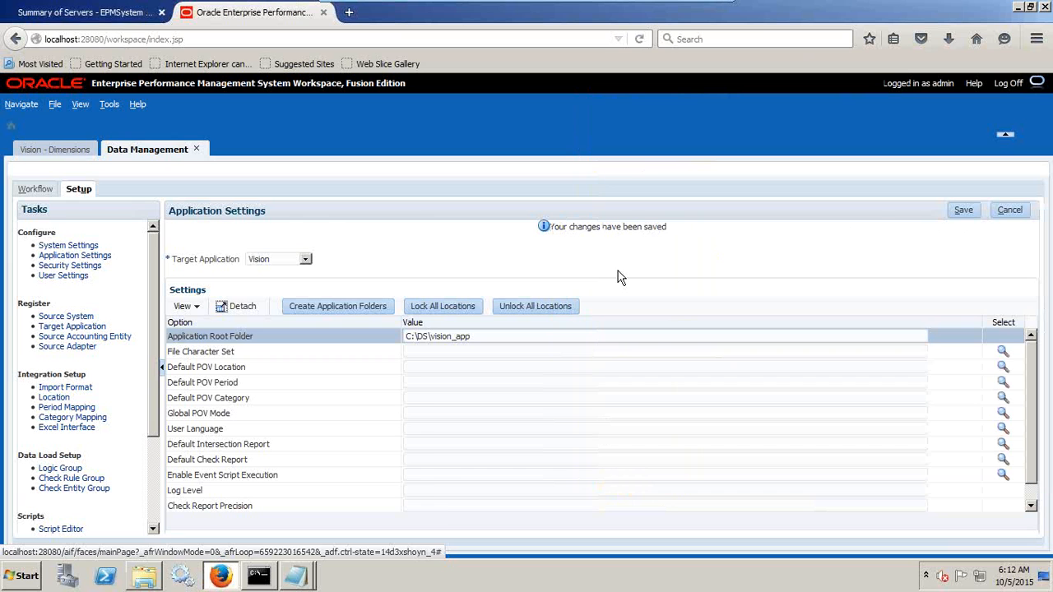
click(968, 210)
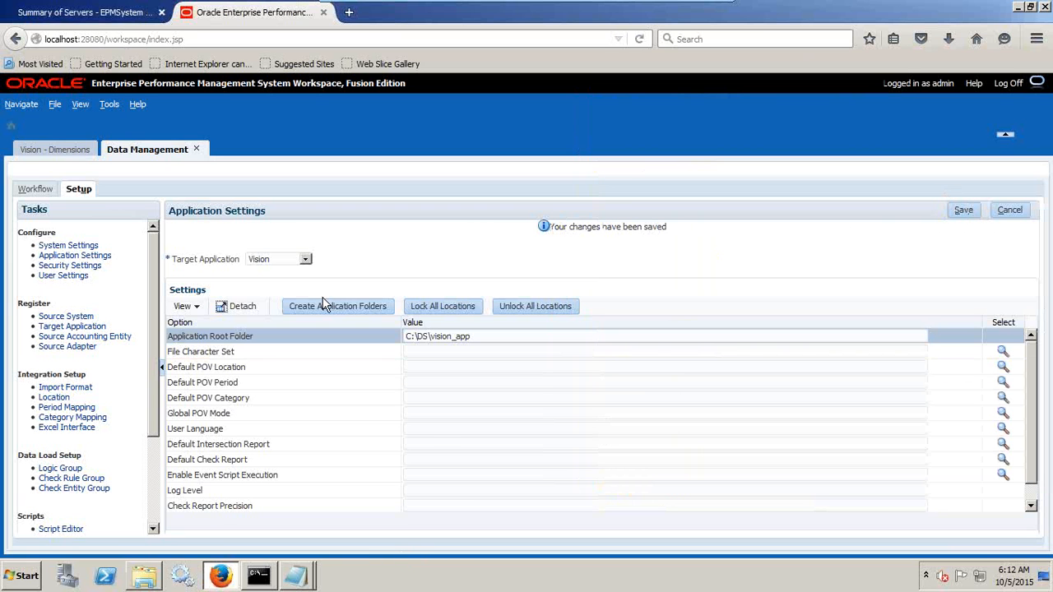
Add a new import format named Vision_Load.
click(72, 388)
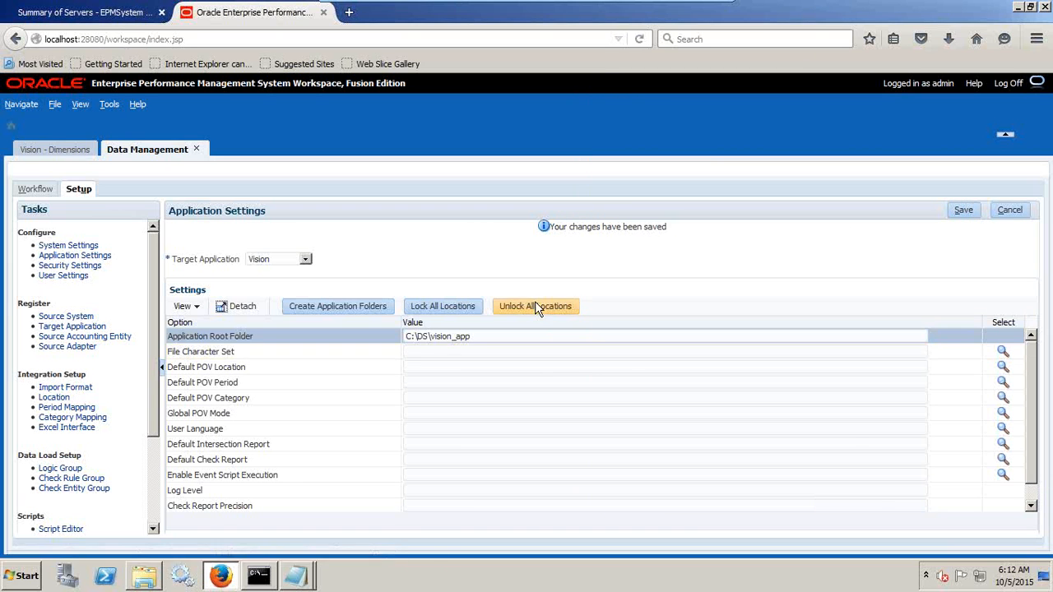
scroll(559, 343, down, 1)
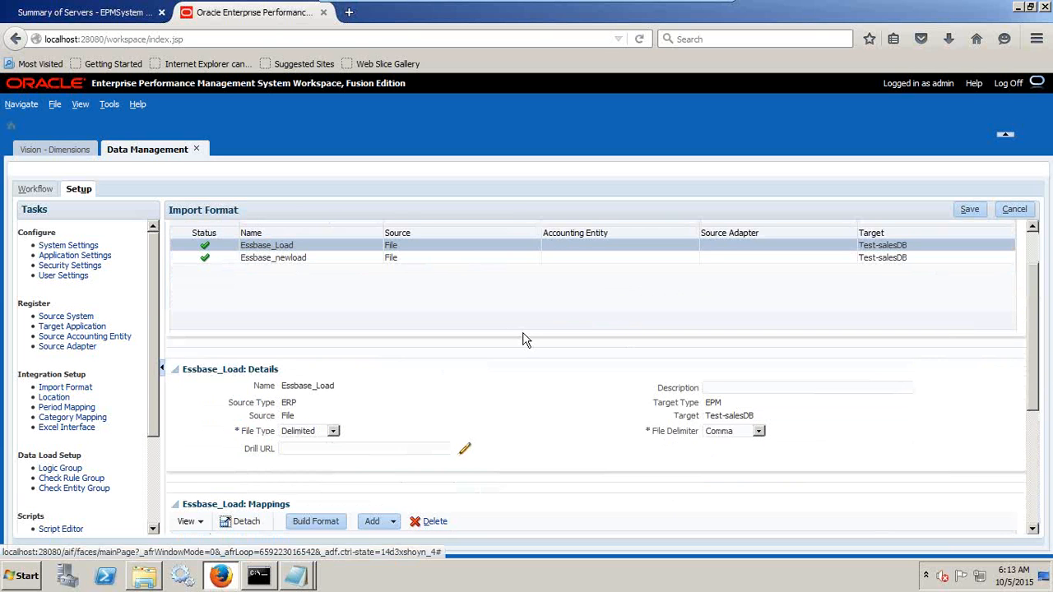
scroll(461, 329, up, 1)
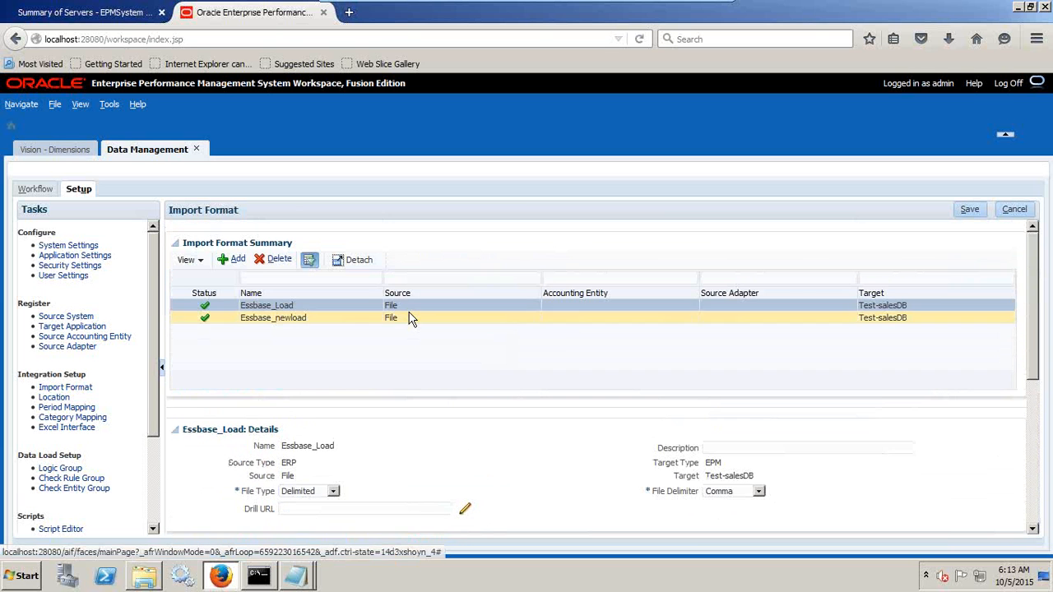
click(233, 260)
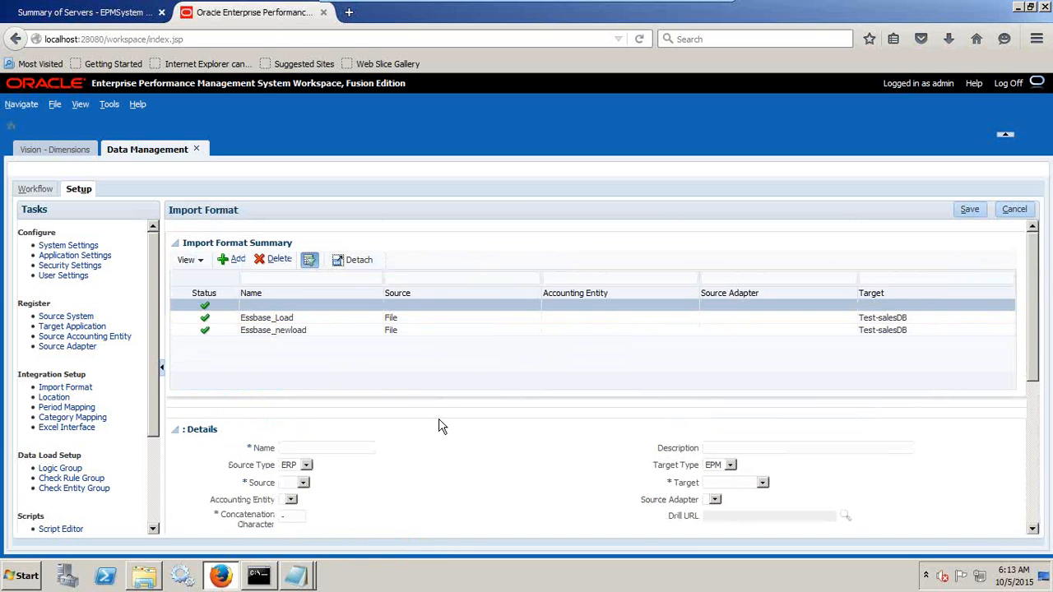
scroll(437, 425, down, 2)
text(V)
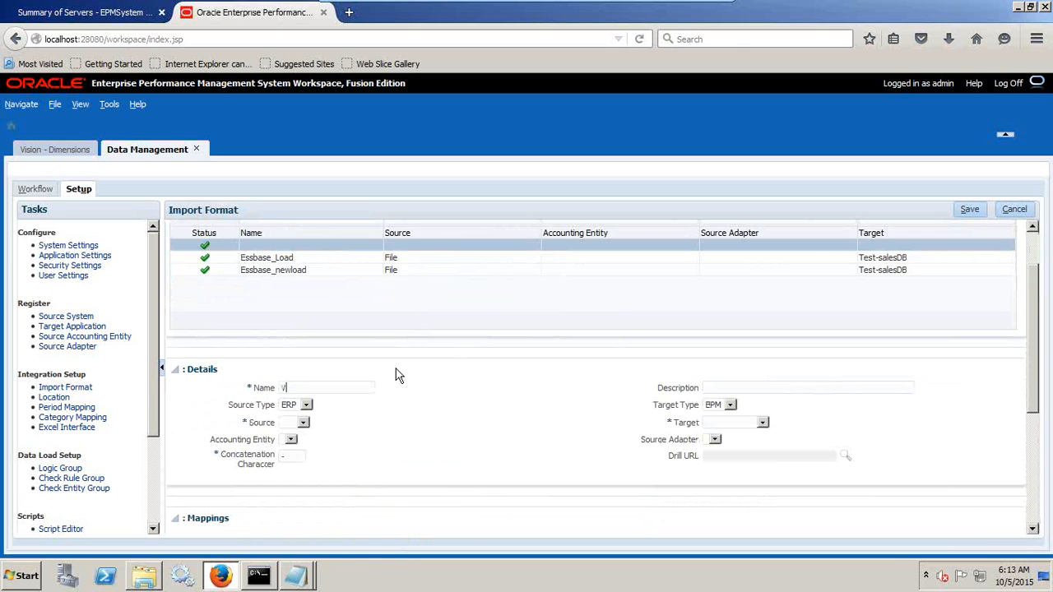
text(isionm)
key(BackSpace)
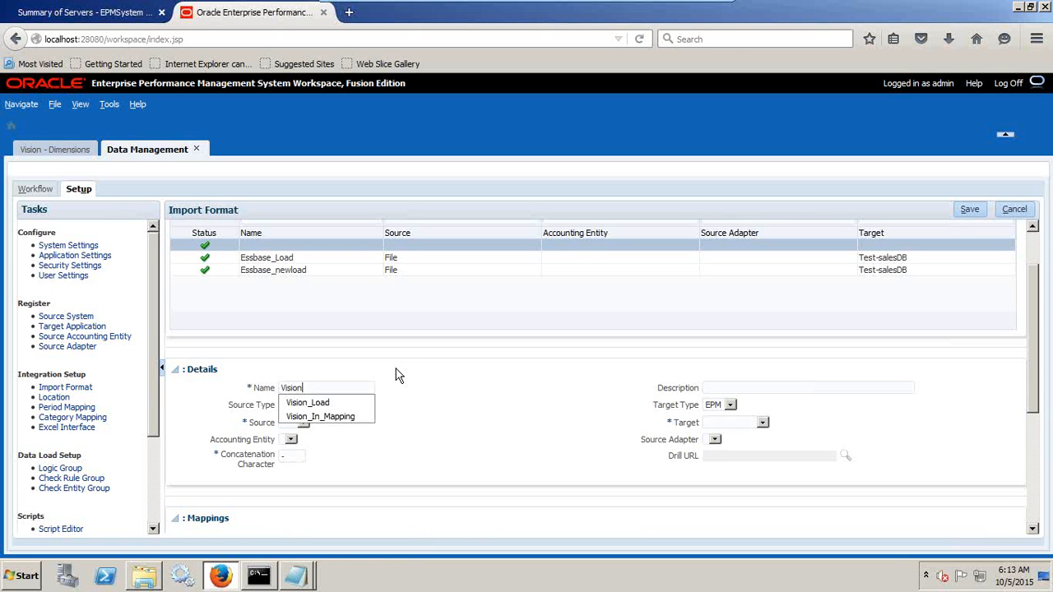
key(Down)
key(Tab)
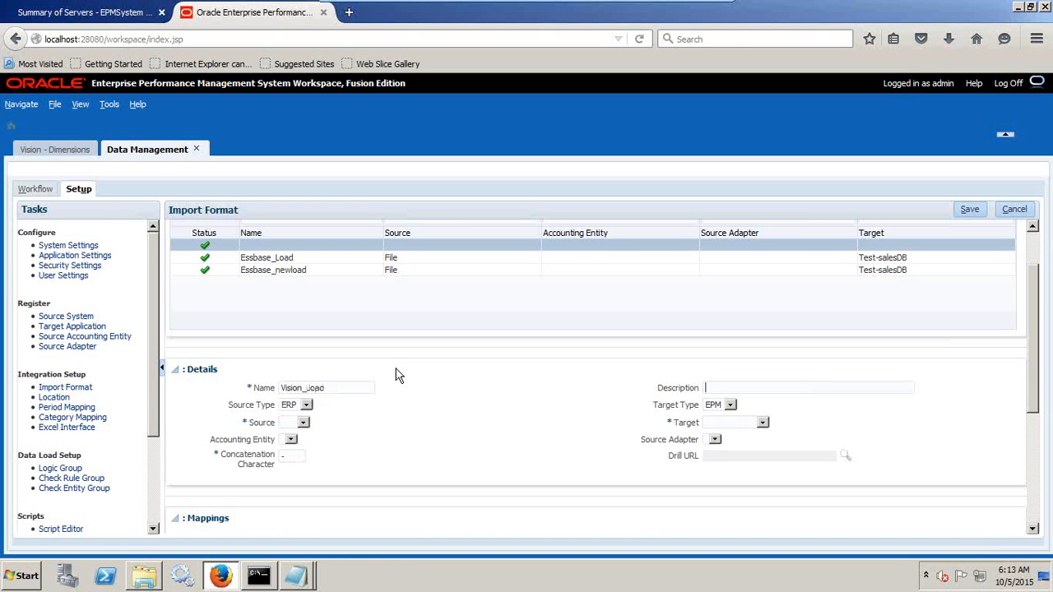
Set Vision_Load's source to File, file type to Delimited, file delimiter to Comma and target to Vision, keeping source type ERP and target type EPM.
click(306, 406)
click(306, 410)
click(715, 403)
click(714, 404)
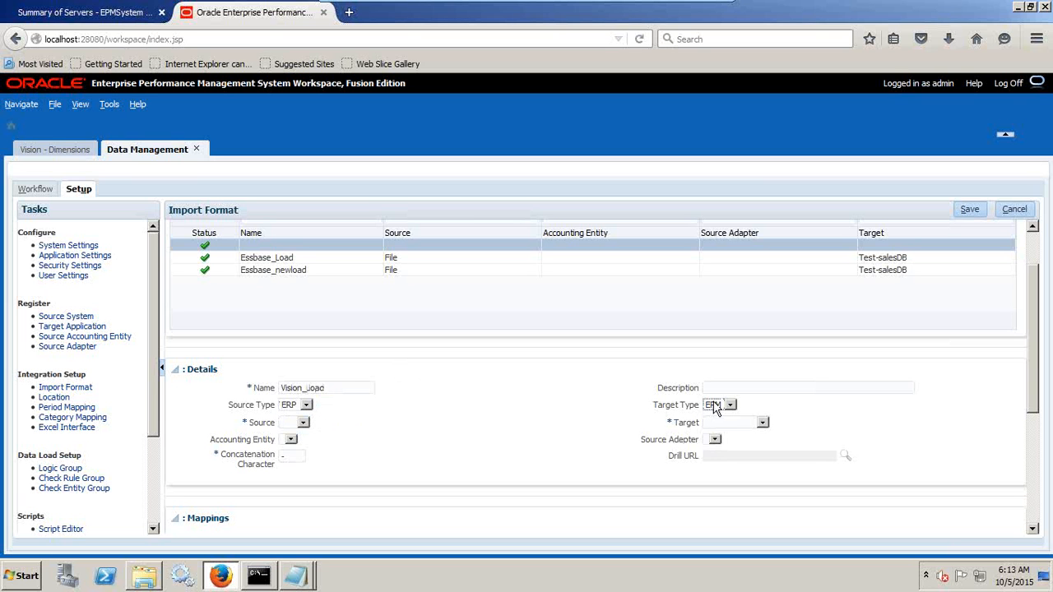
click(303, 423)
click(296, 442)
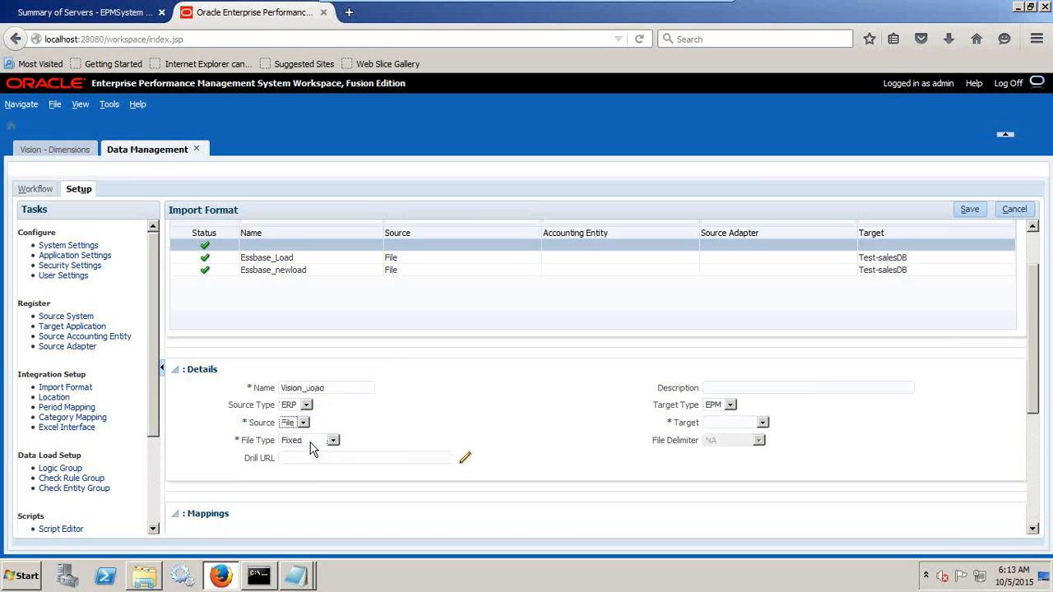
click(311, 444)
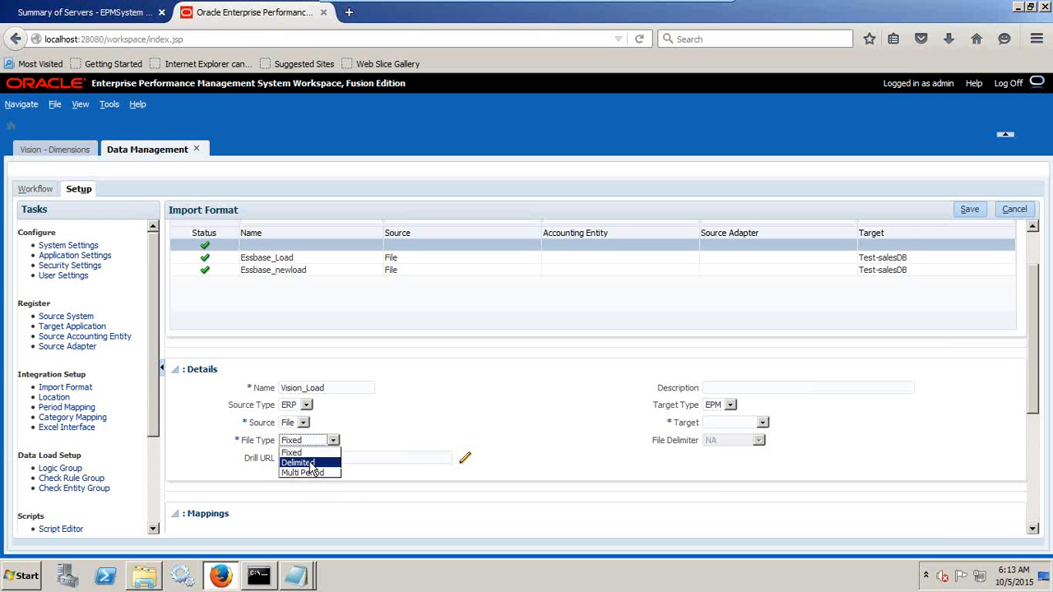
click(313, 466)
click(722, 447)
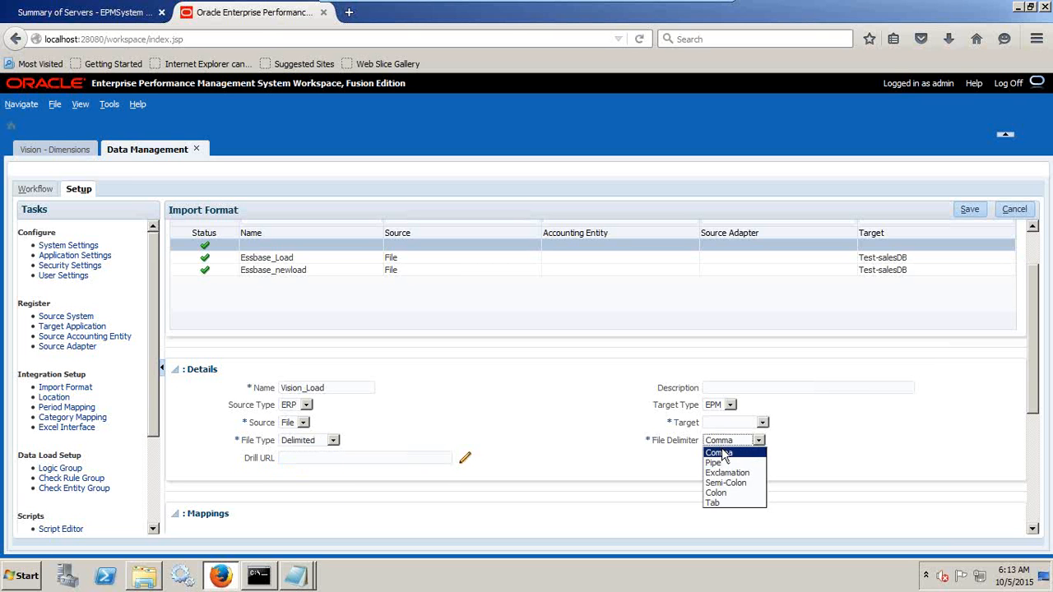
click(722, 454)
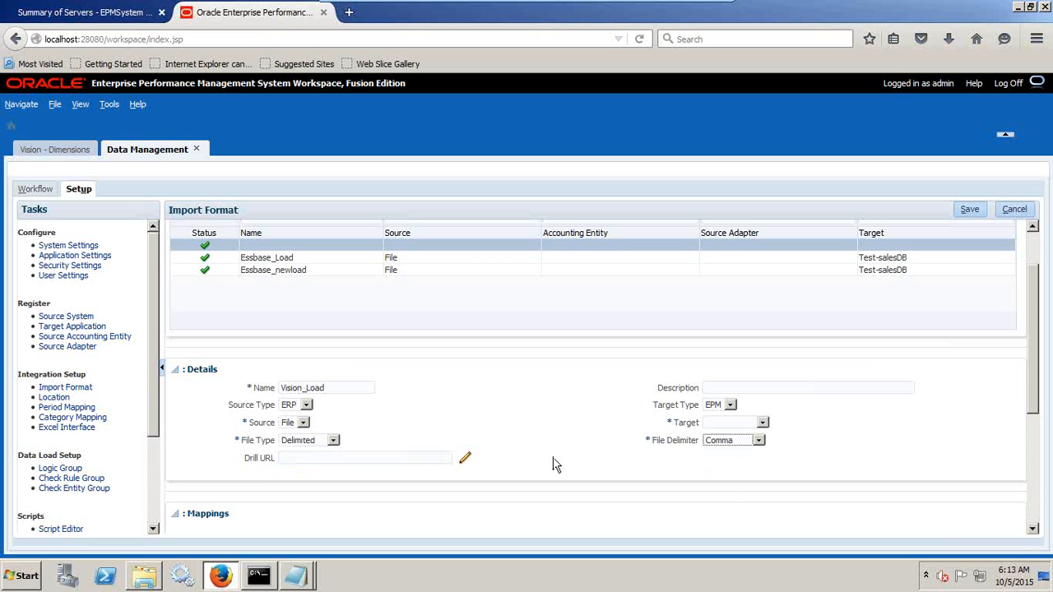
click(743, 423)
click(735, 463)
Check the first column in the PL_Load_Ignore text file, and save the Vision_Load import format.
click(295, 575)
click(297, 521)
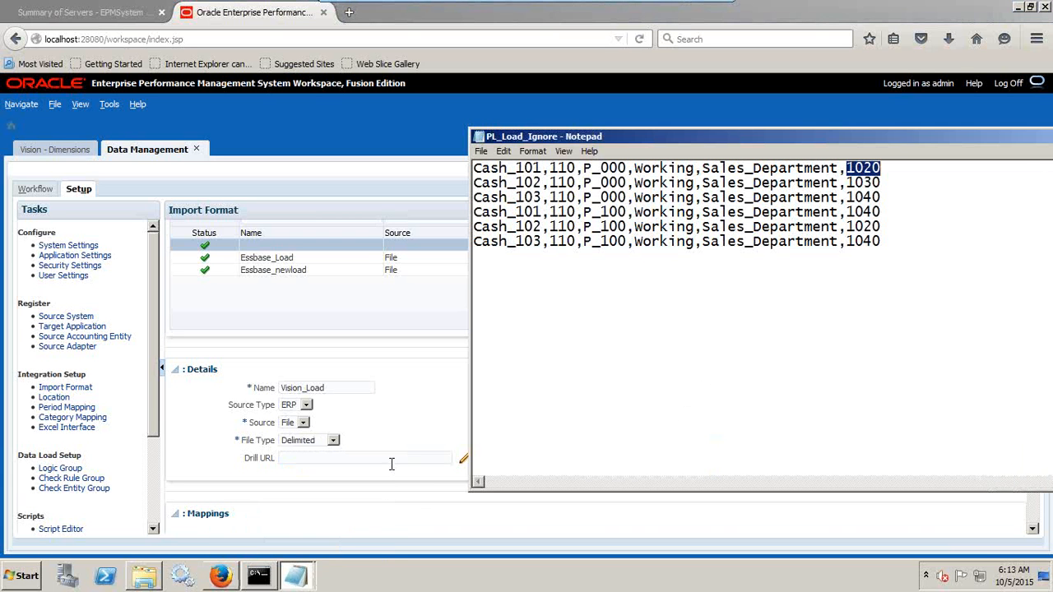
drag(542, 241, 482, 248)
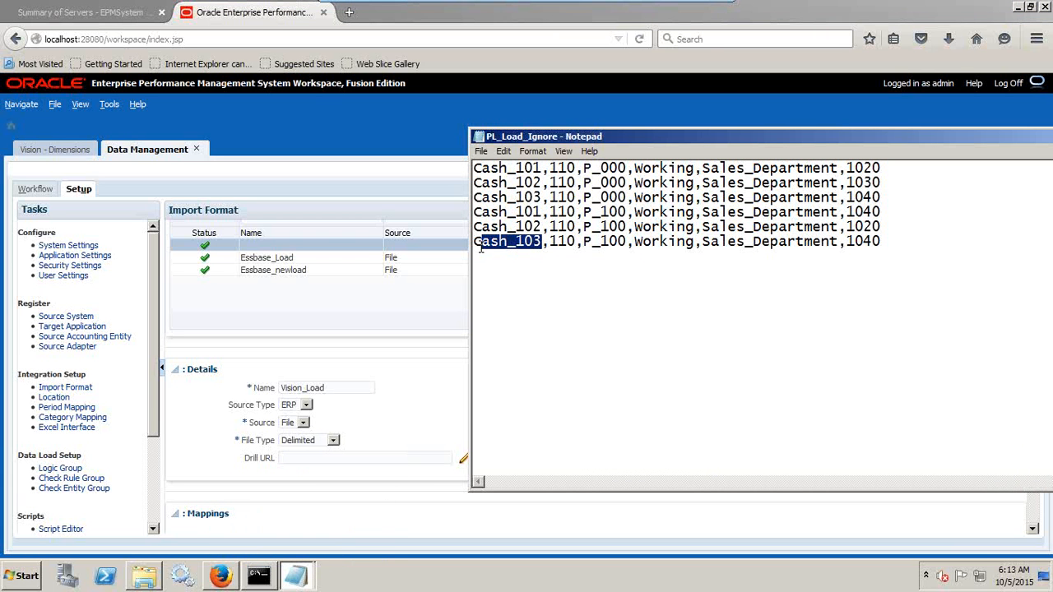
click(383, 307)
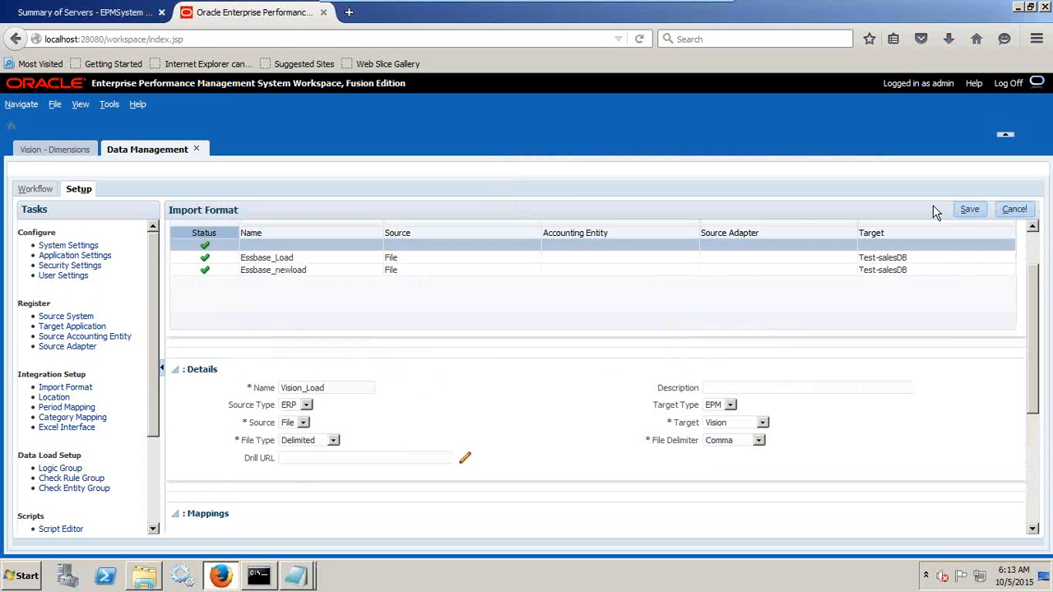
click(970, 209)
scroll(559, 411, down, 6)
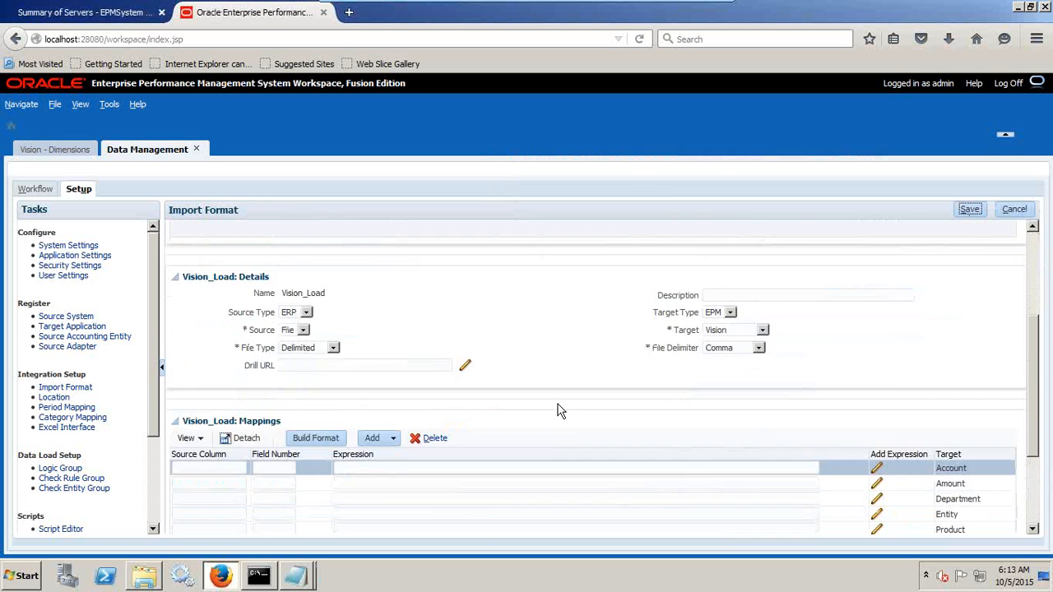
Map the Account target in Vision_Load to source column Account with field number 1, following the column order in PL_Load_Ignore.
key(alt+Tab)
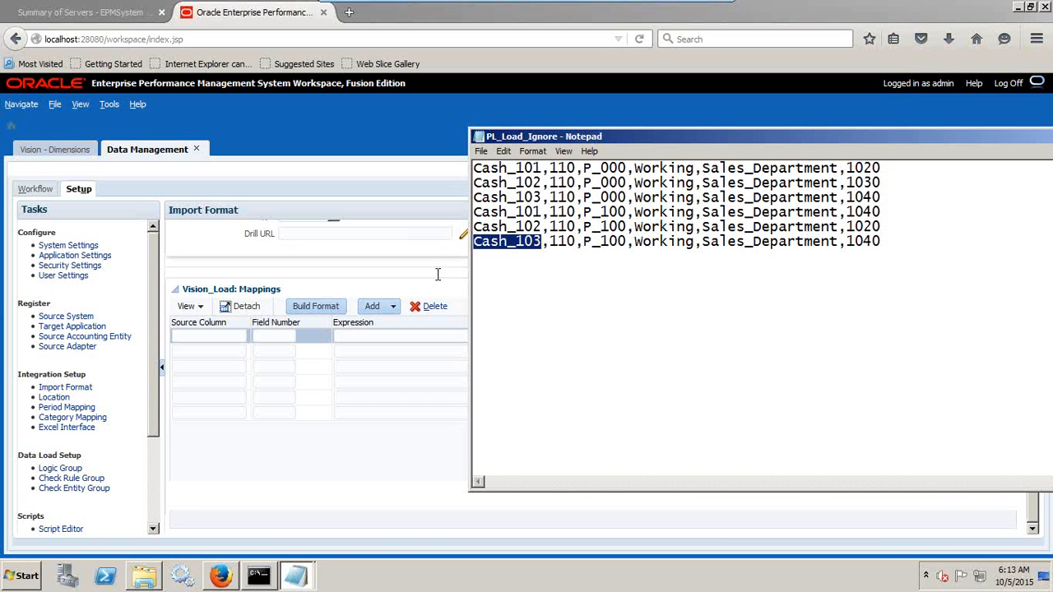
click(224, 335)
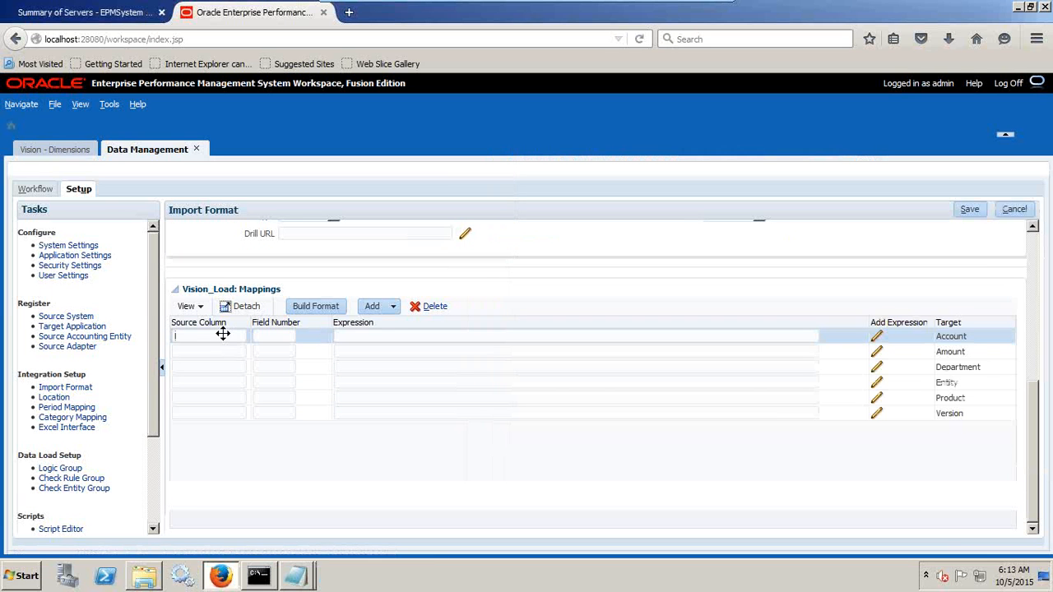
text(Acco)
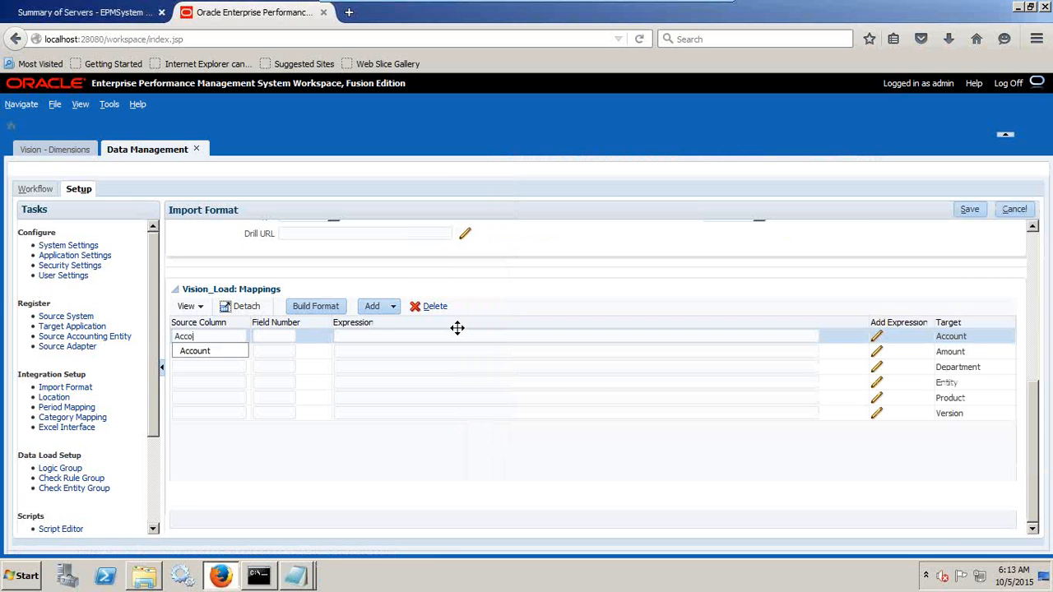
text(unt)
key(alt+Tab)
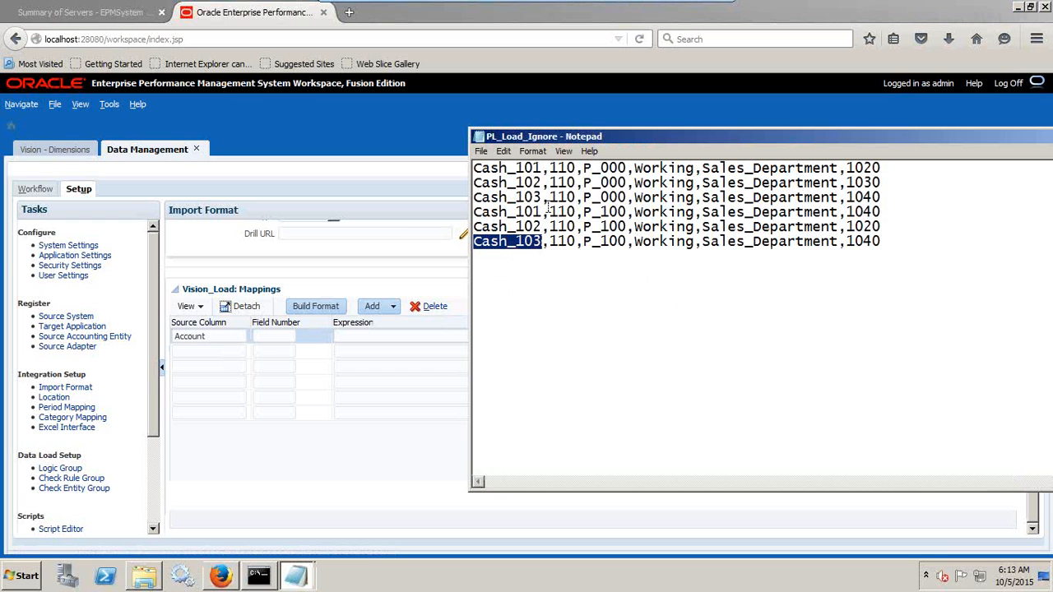
click(272, 337)
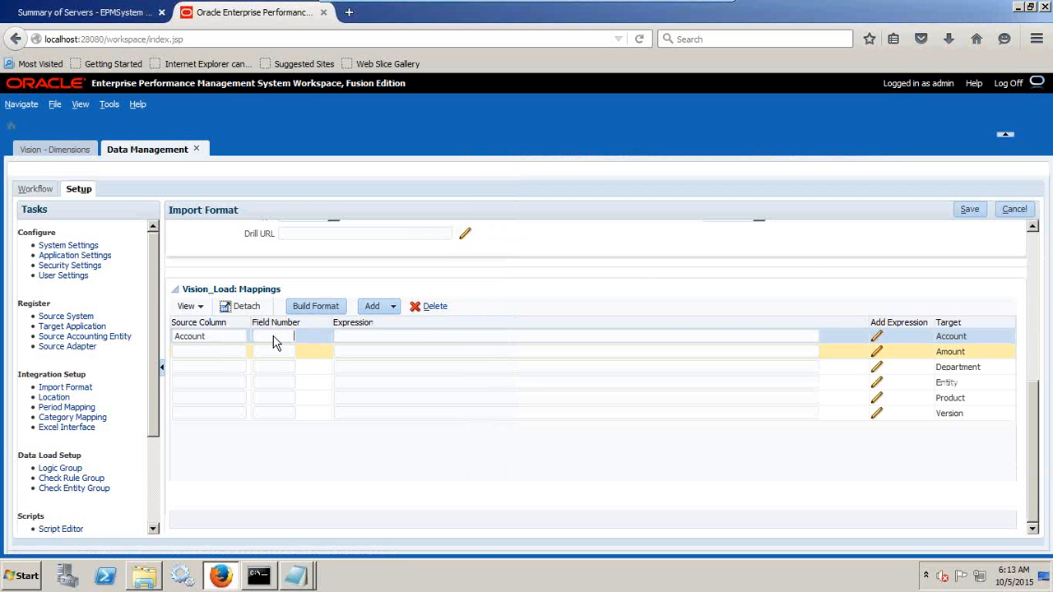
text(1)
click(447, 334)
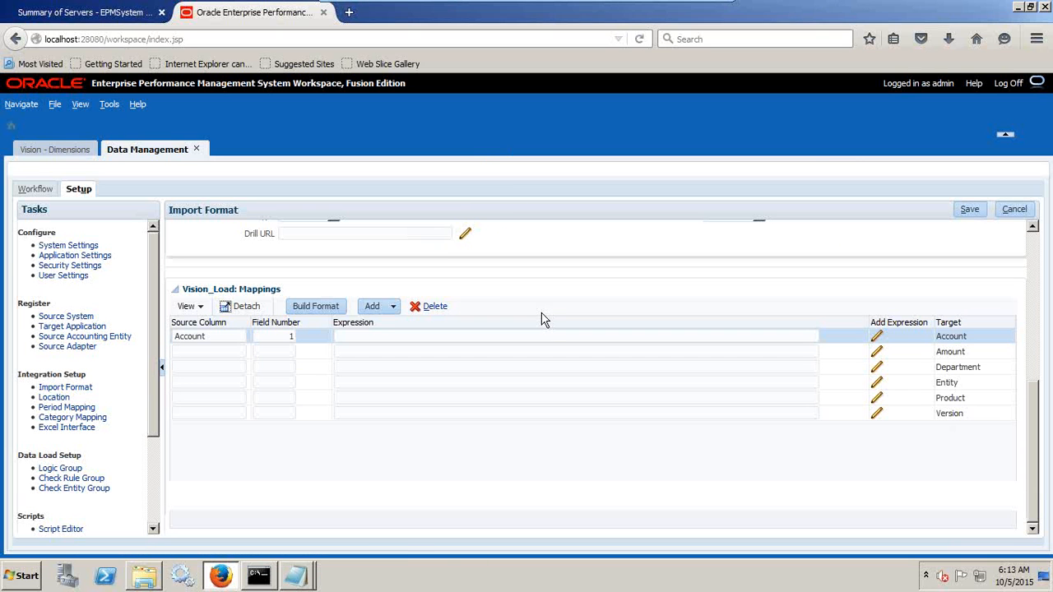
Map the Entity target to source column Entity with field number 2, checking the column order against PL_Load_Ignore.
click(237, 347)
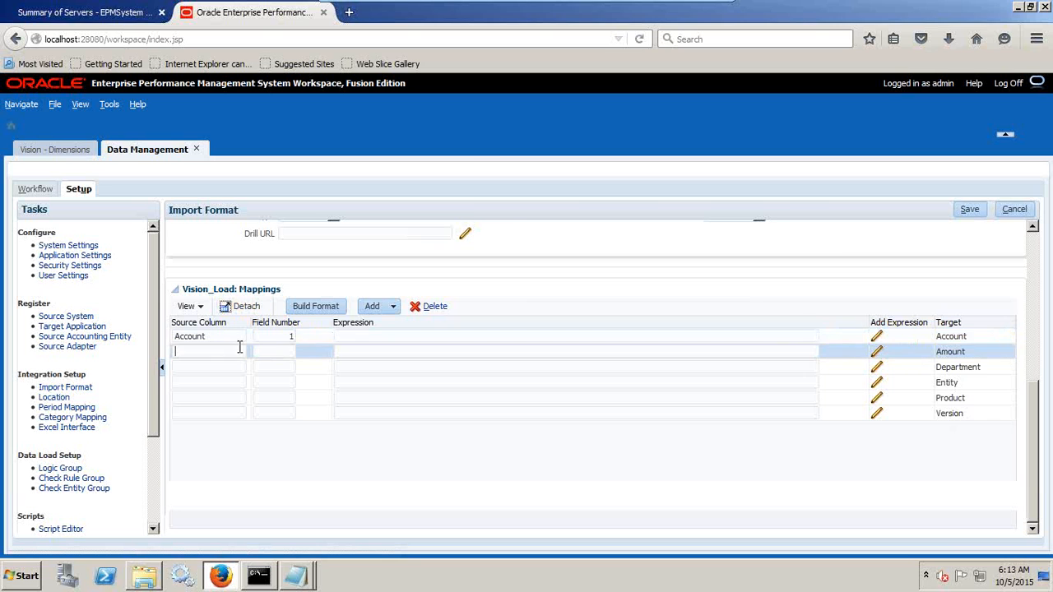
key(alt+Tab)
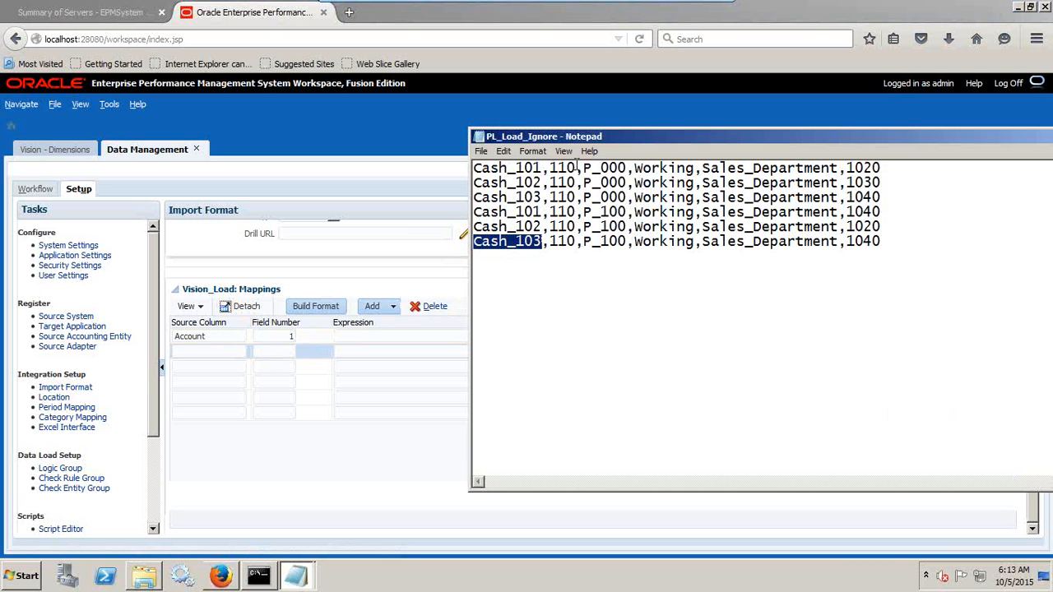
key(alt+Tab)
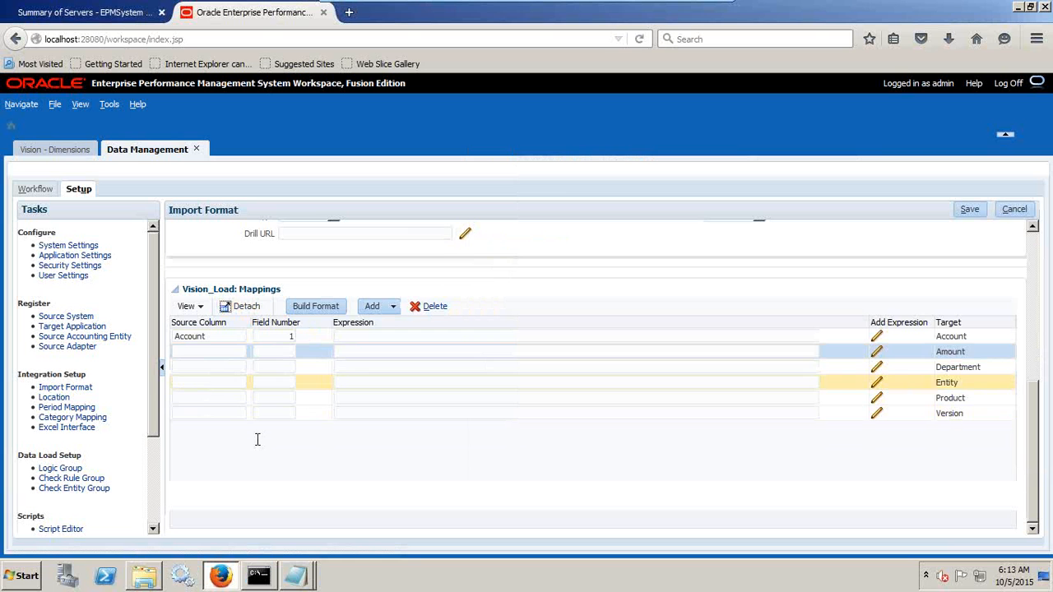
click(229, 389)
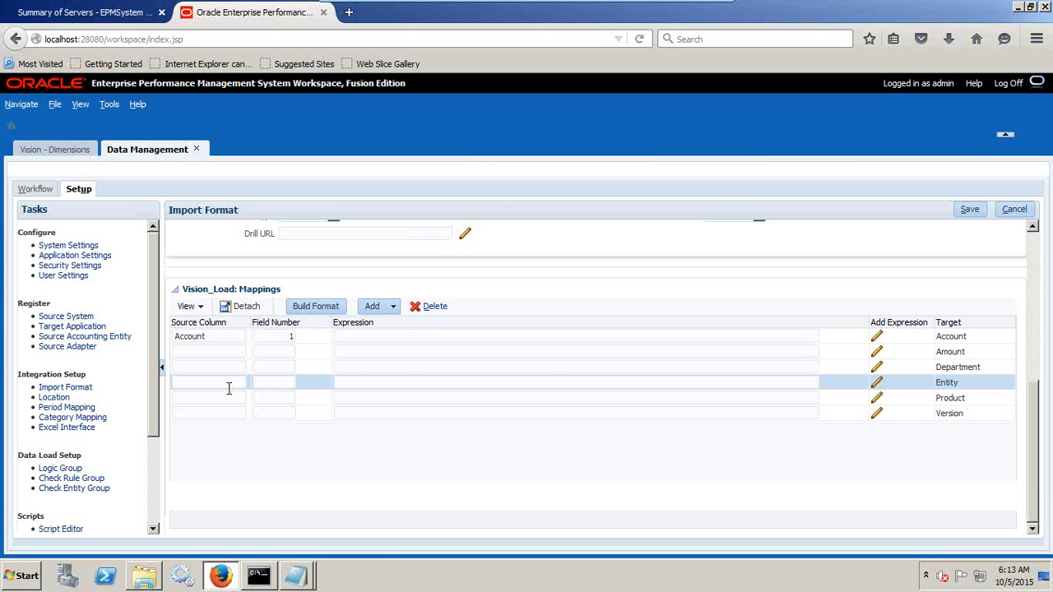
text(Entity)
click(274, 382)
text(2)
key(alt+Tab)
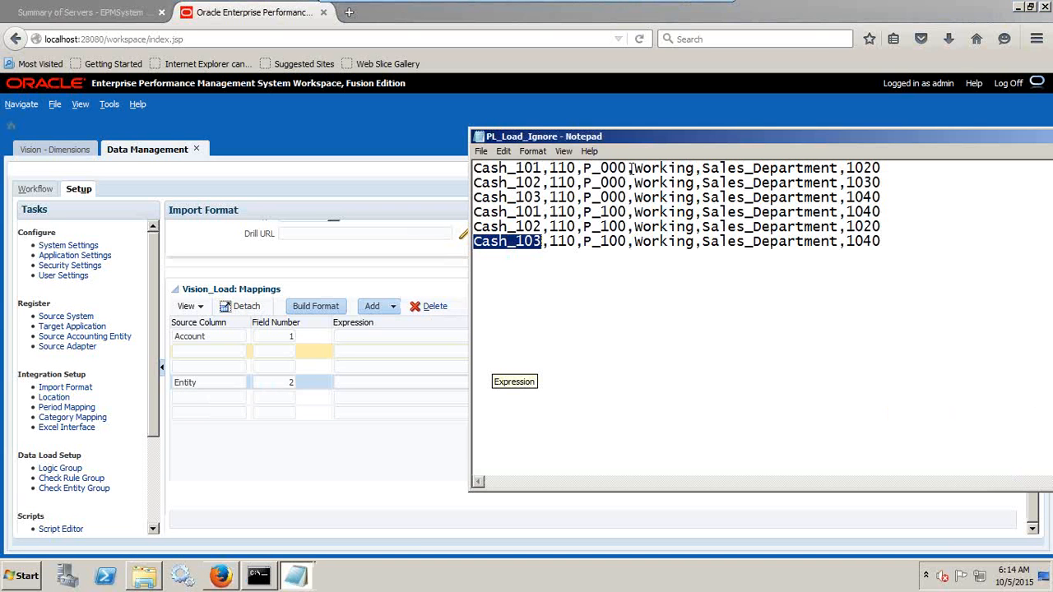
Map the Product target in Vision_Load to source column Product with field number 3.
click(235, 351)
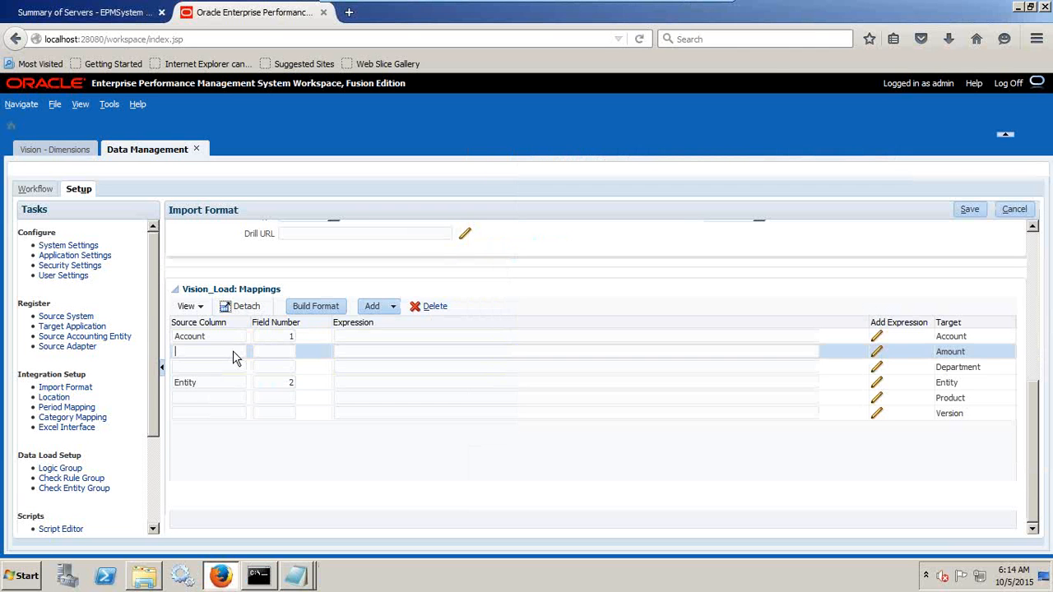
click(226, 401)
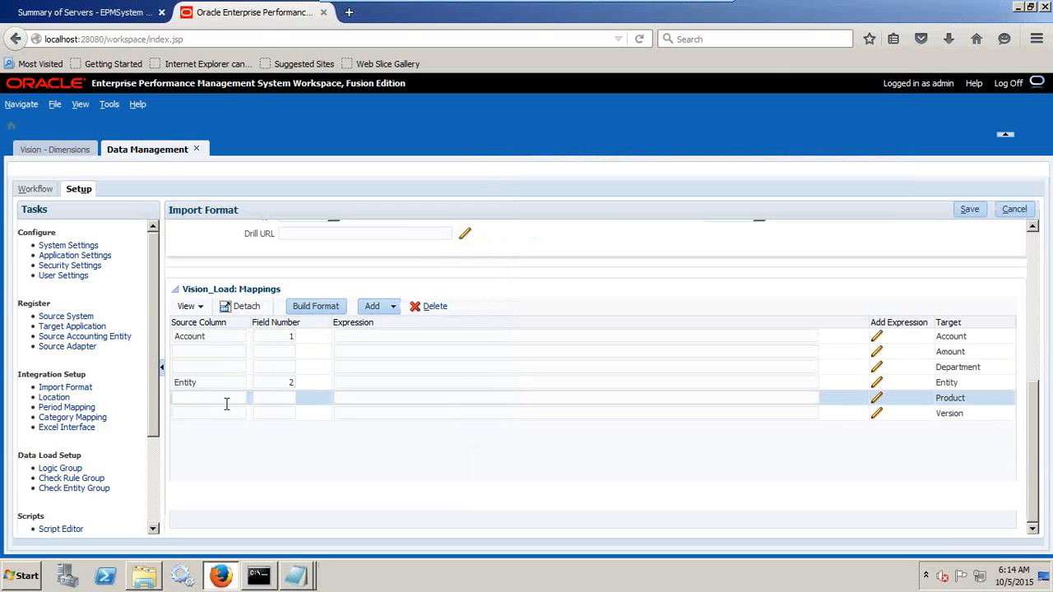
text(Product)
key(Tab)
text(3)
Map the Version target in Vision_Load to source column Working with field number 4, following the column order in PL_Load_Ignore.
key(alt+Tab)
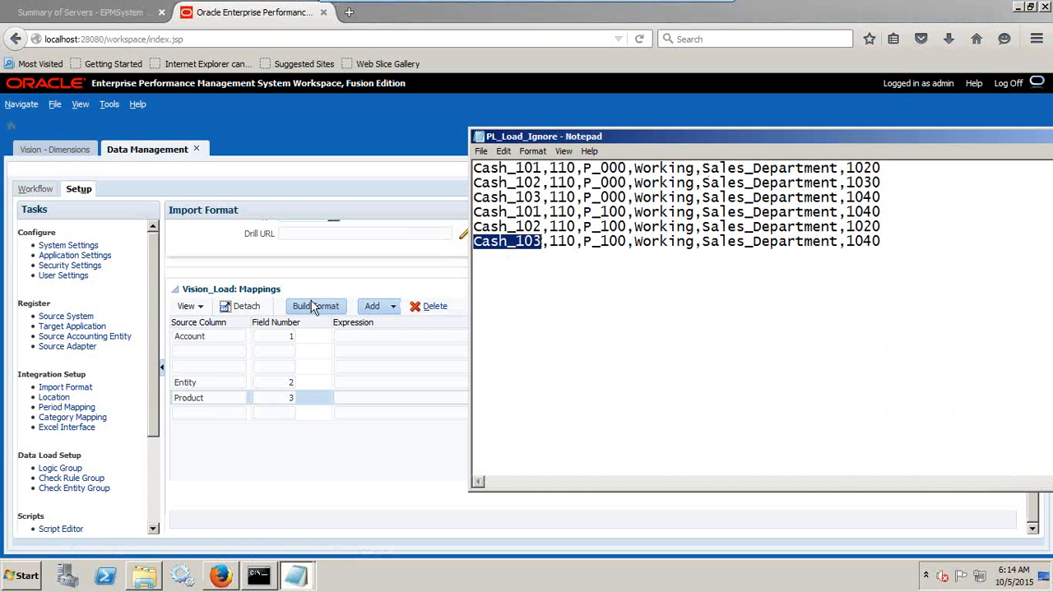
click(226, 347)
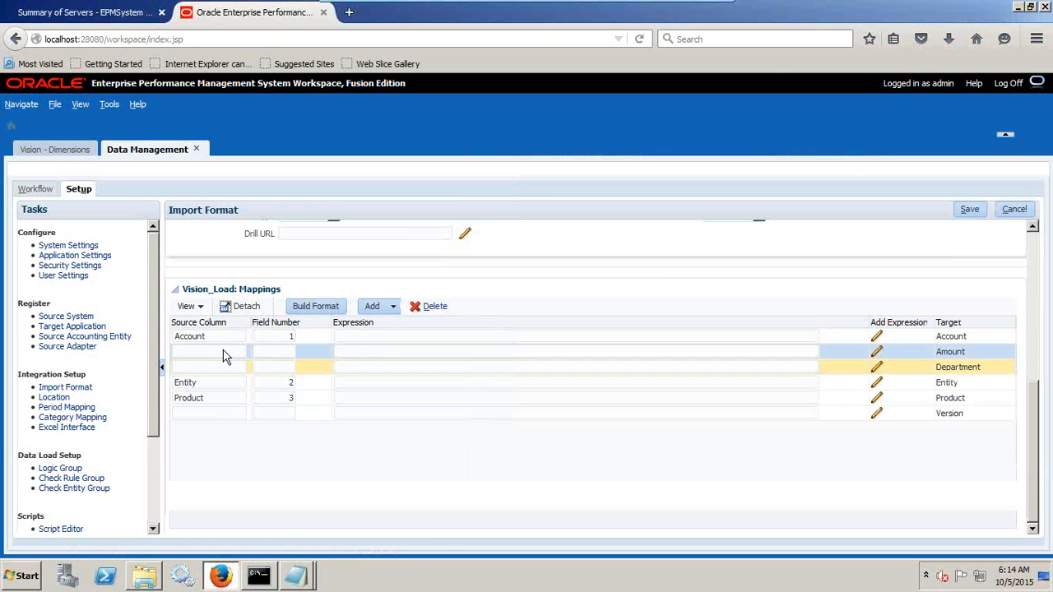
click(209, 414)
text(Ve)
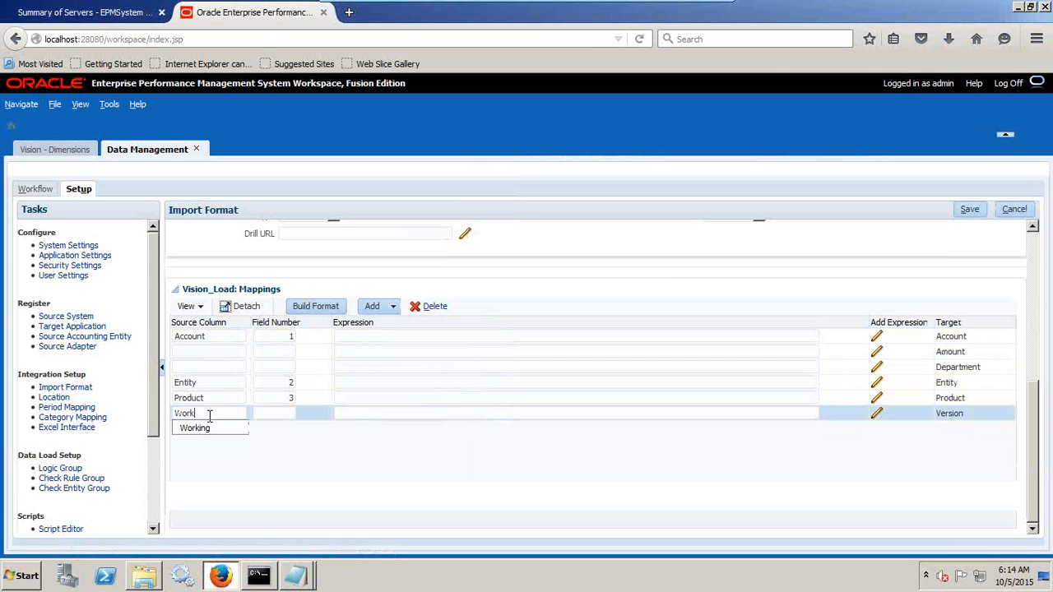
text(ing)
key(Tab)
text(4)
Map the Department target to source column Department with field number 5, checking the column order against PL_Load_Ignore.
key(alt+Tab)
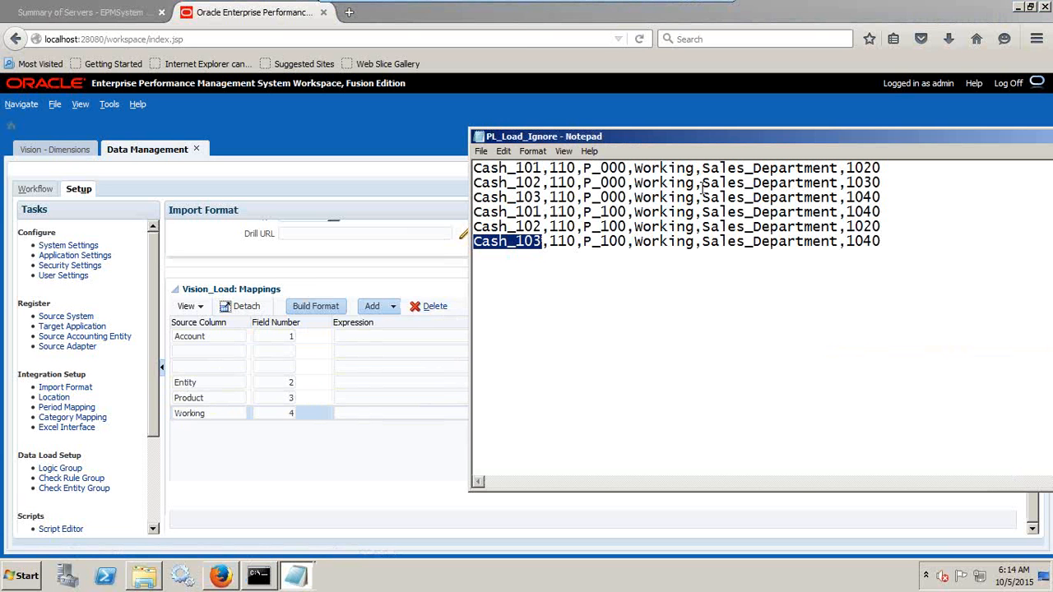
key(alt+Tab)
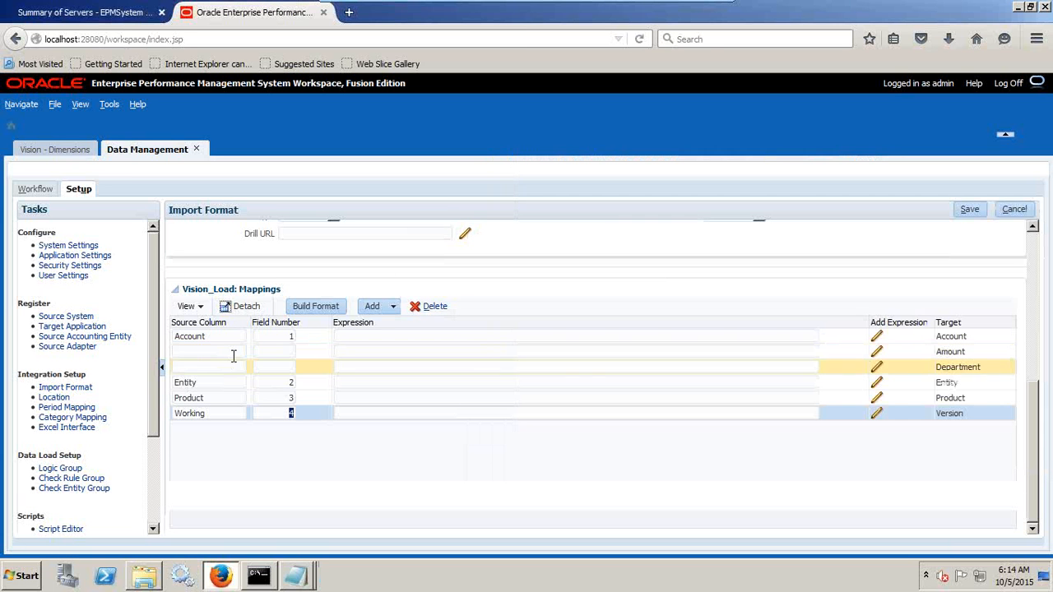
click(234, 355)
text(Department)
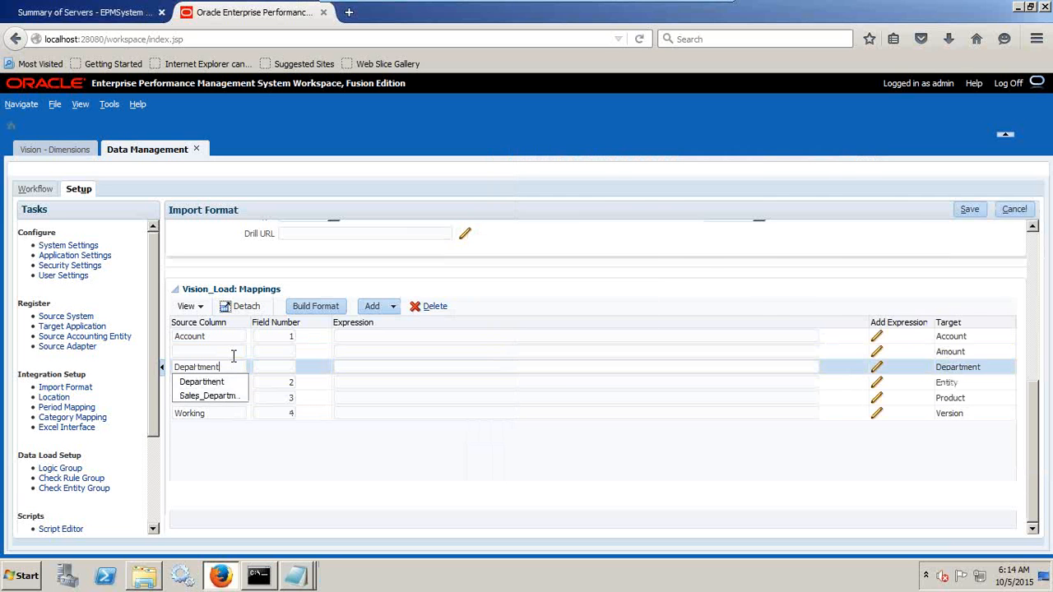
key(alt+Tab)
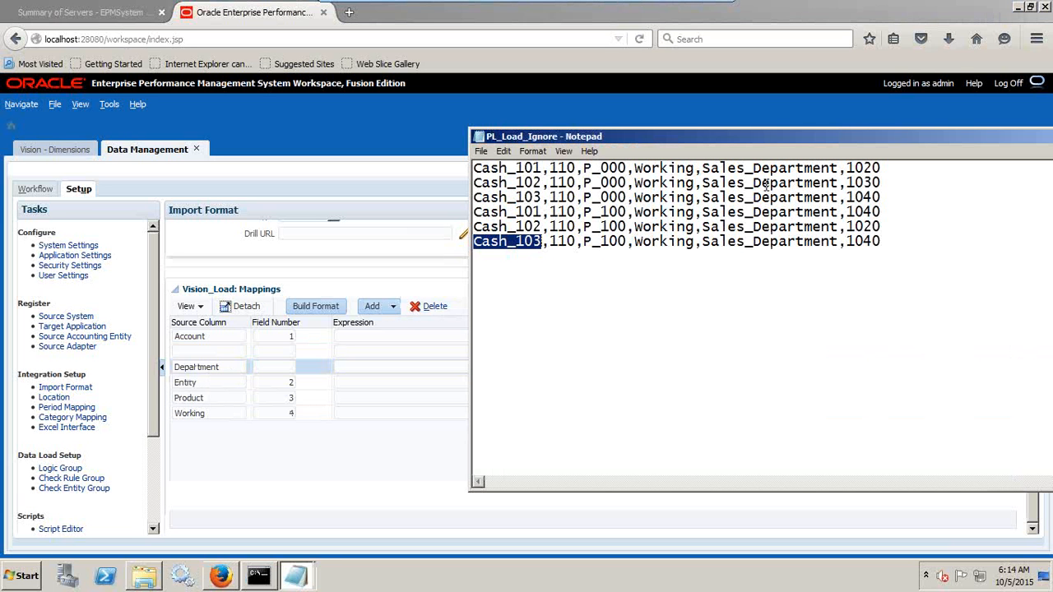
click(293, 365)
text(5)
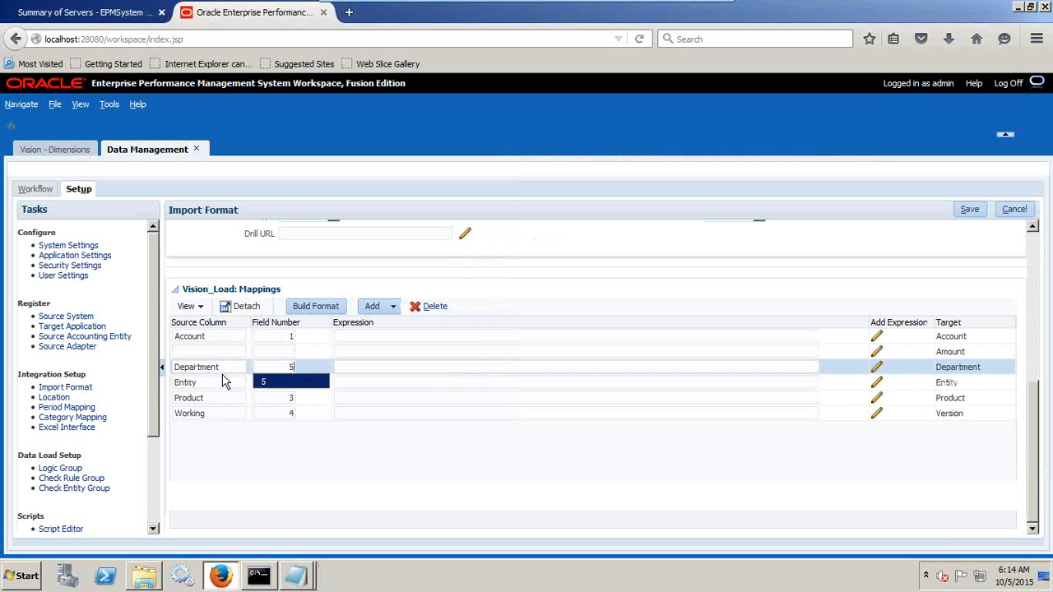
Map the Amount target to source column Amount with field number 6, and save the Vision_Load import format.
click(219, 351)
text(Amount)
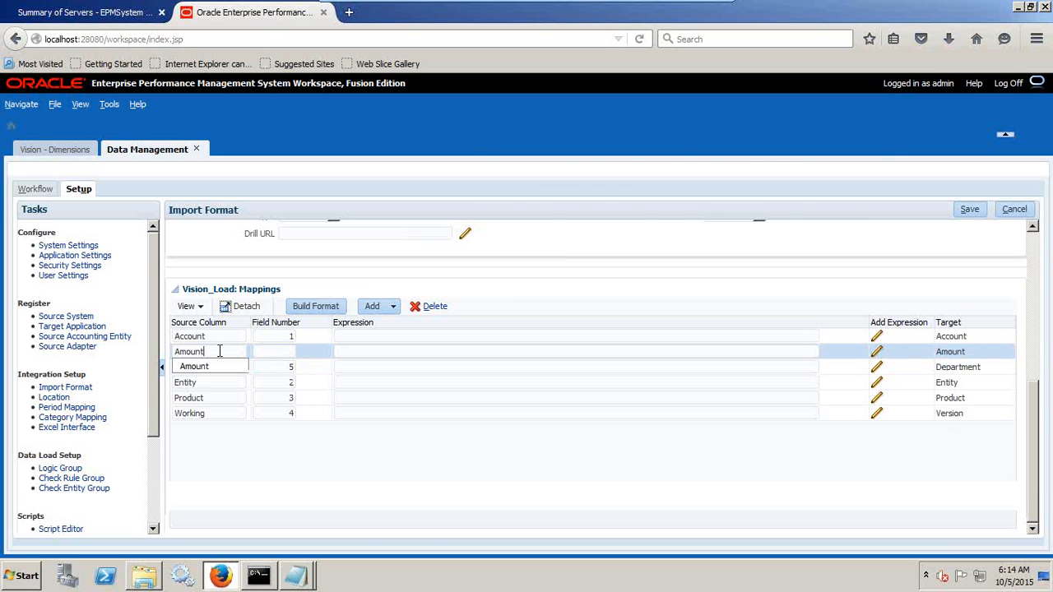
key(Tab)
text(6)
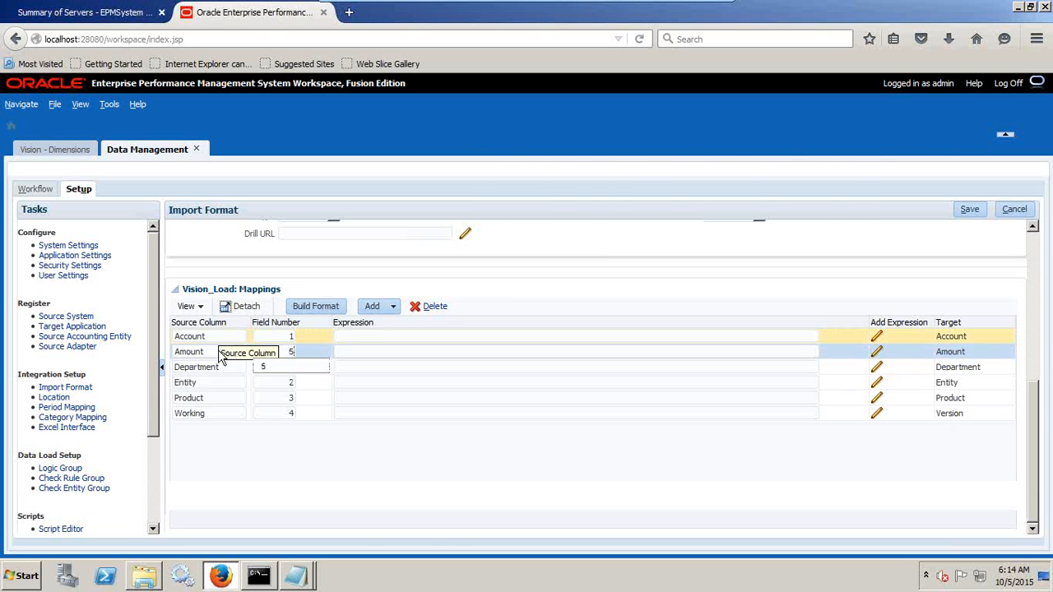
key(alt+Tab)
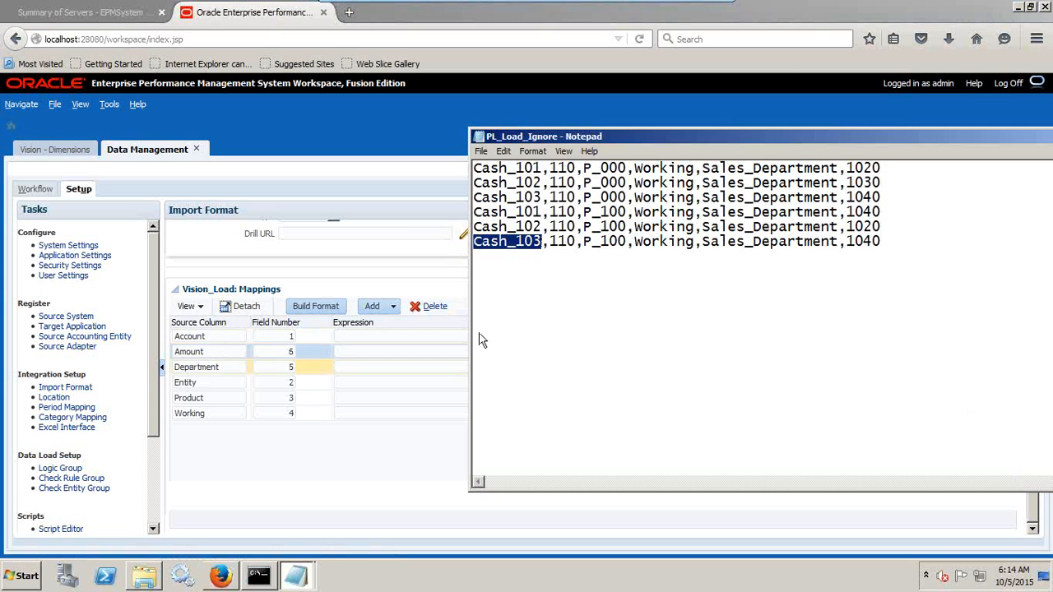
click(375, 463)
click(969, 209)
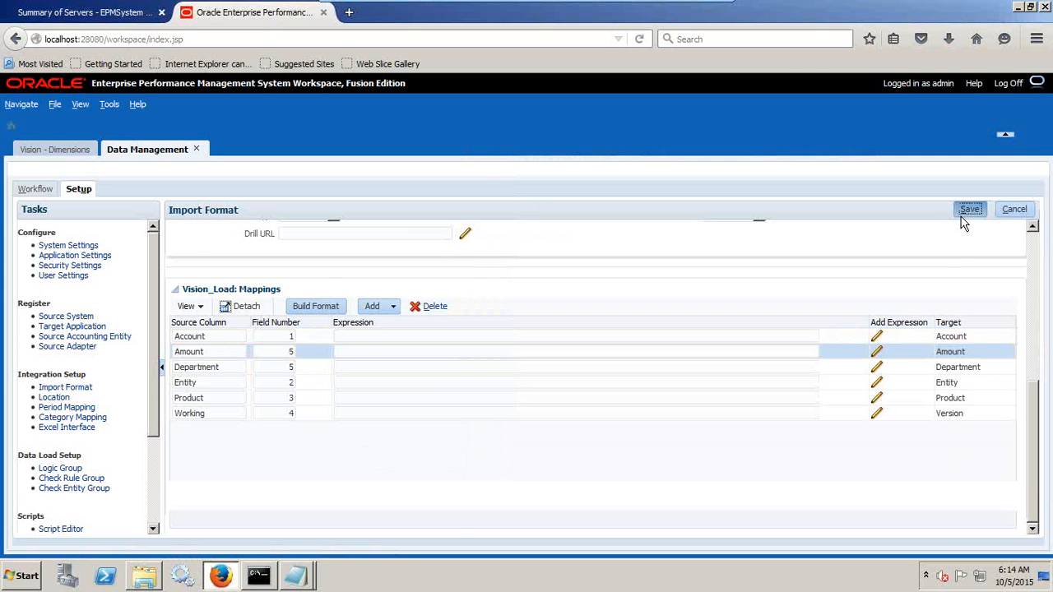
scroll(527, 368, down, 8)
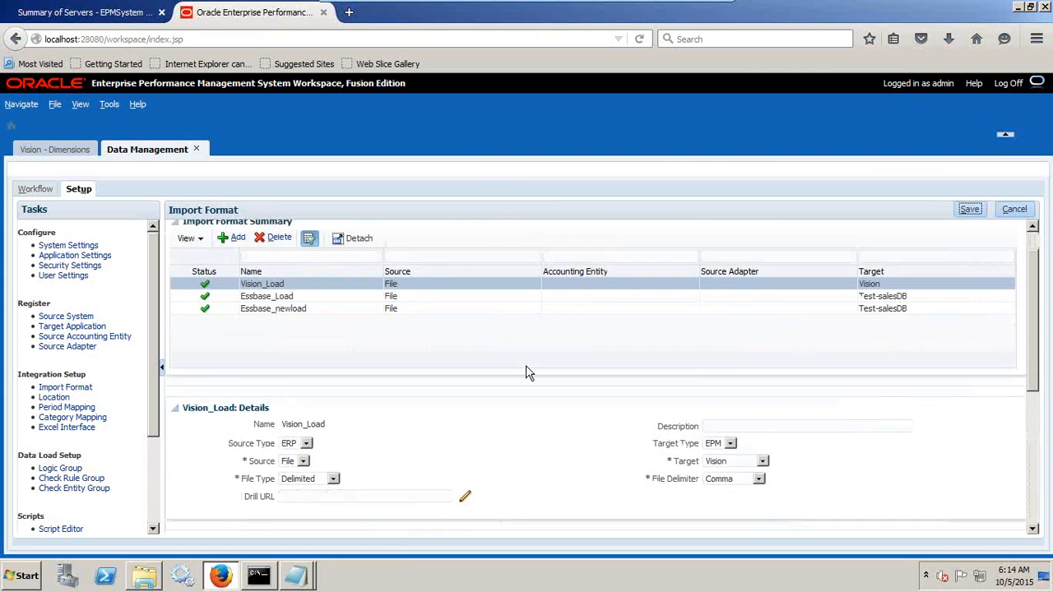
scroll(527, 365, up, 4)
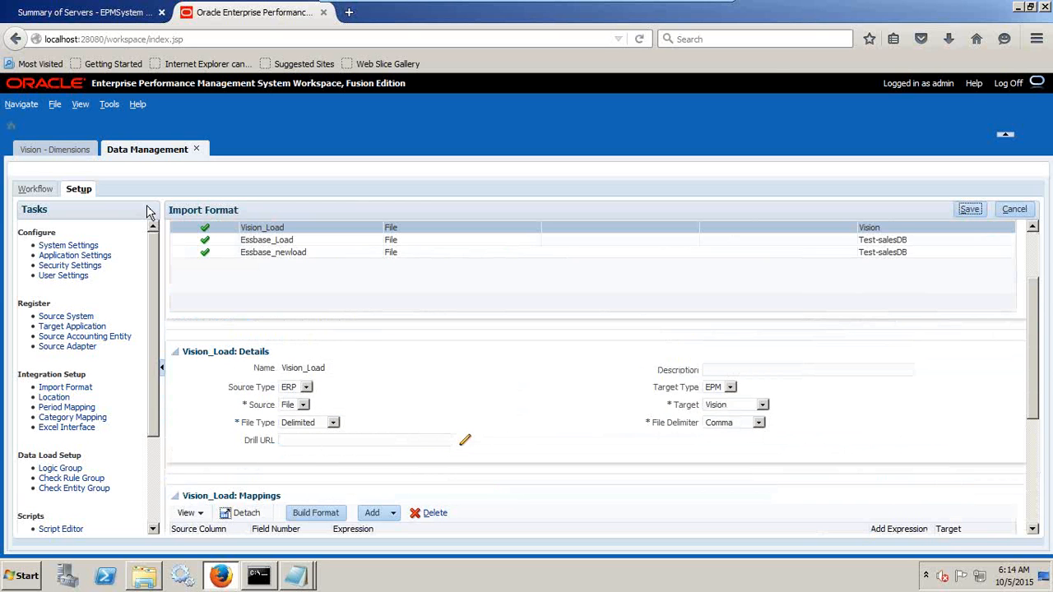
Add a new location in Data Management and name it Vision_Load.
click(66, 400)
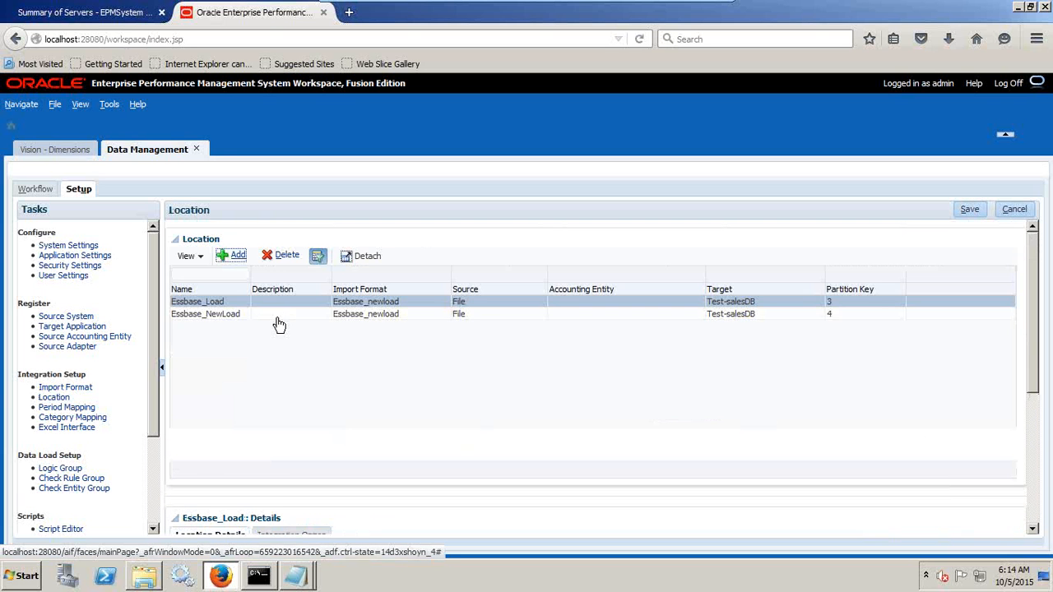
click(237, 255)
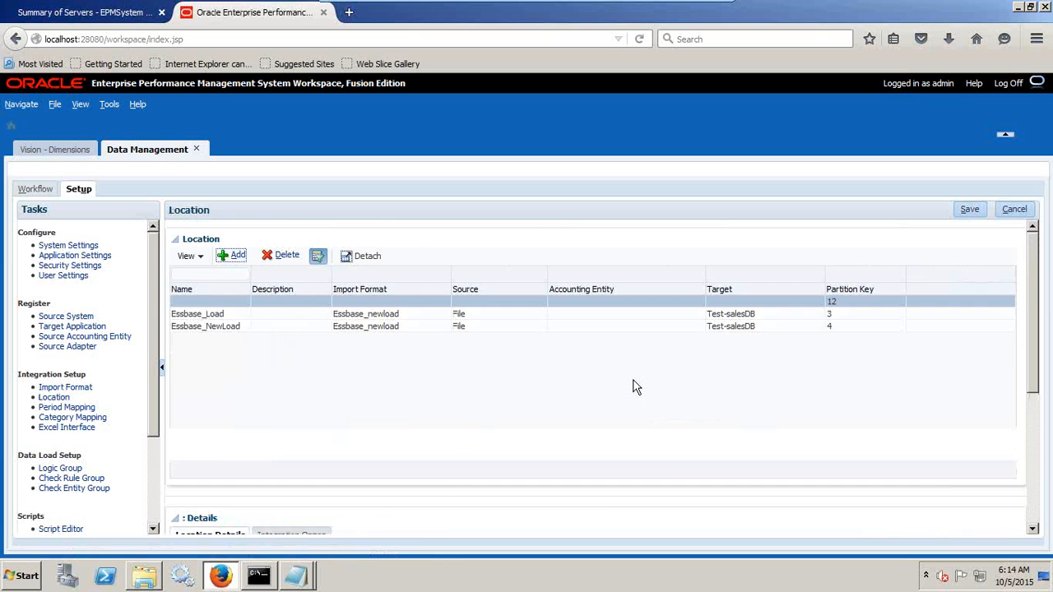
scroll(346, 400, down, 3)
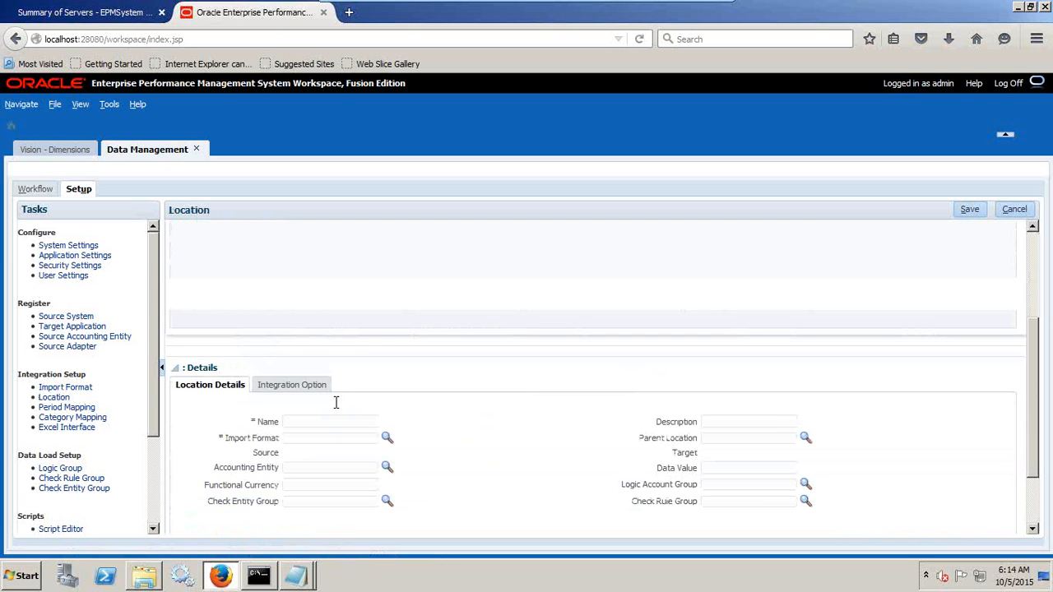
text(Vision)
key(Down)
key(Tab)
Assign the Vision_Load import format to the new location.
click(388, 437)
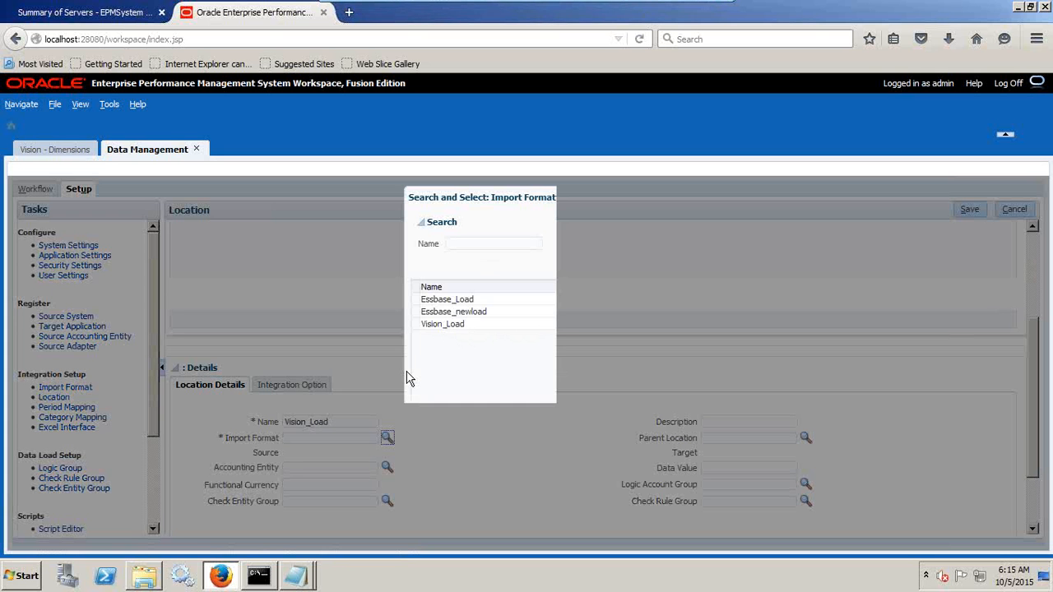
mouse_move(591, 7)
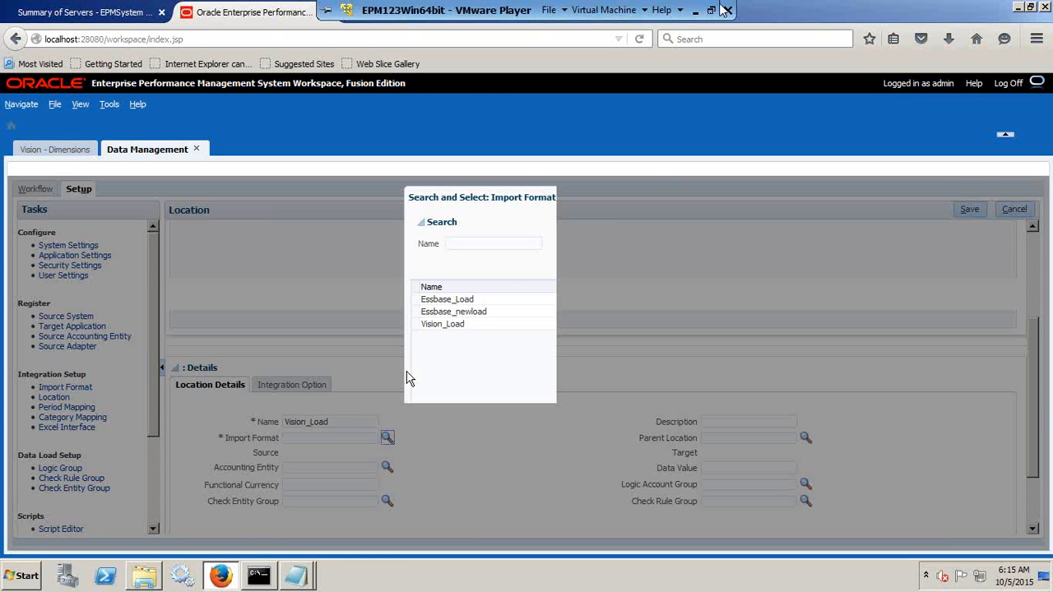
click(713, 11)
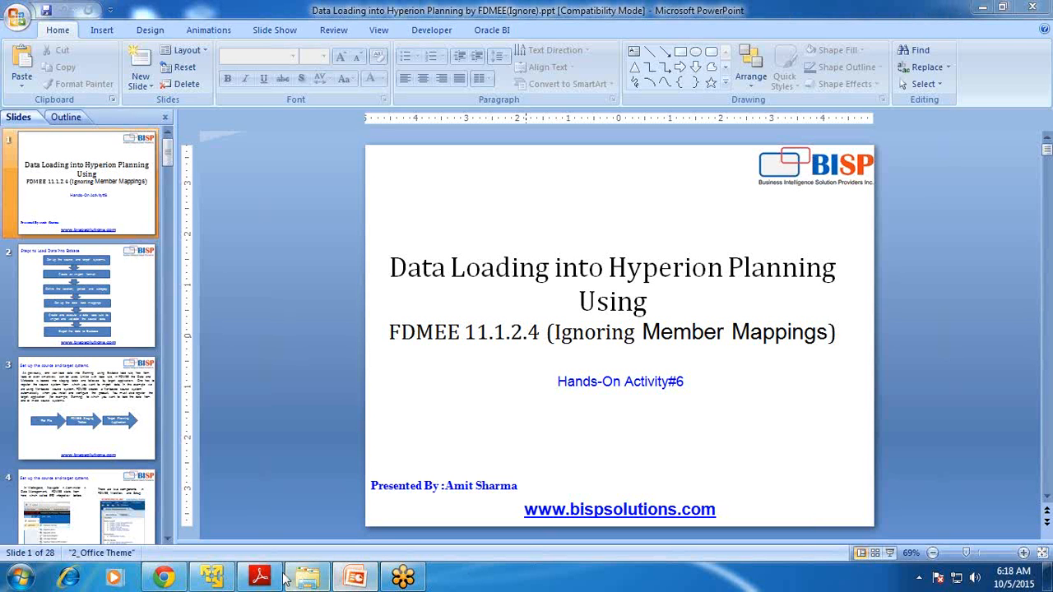
click(212, 579)
click(462, 349)
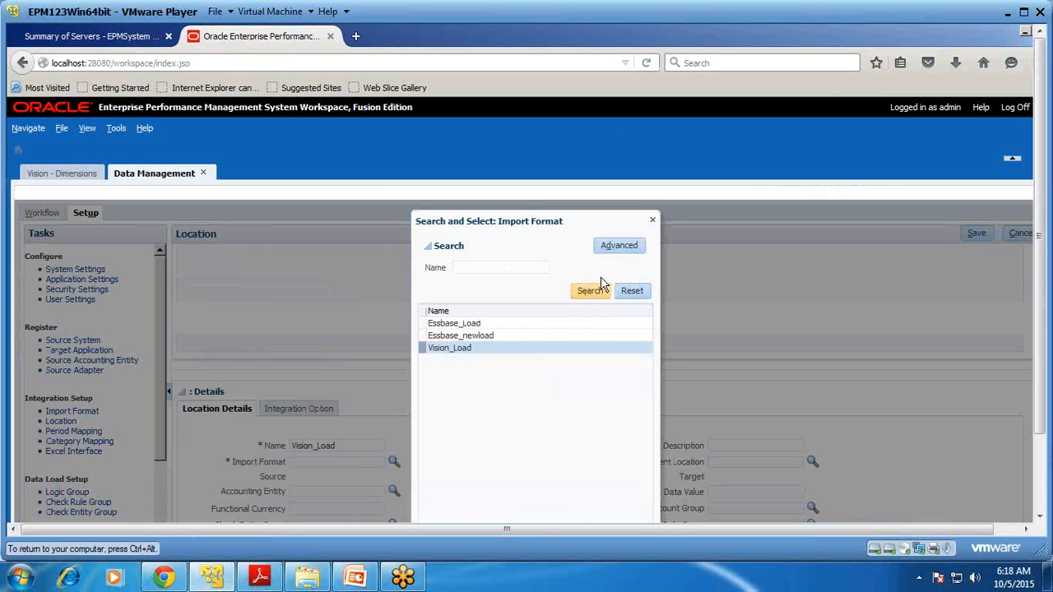
click(1024, 11)
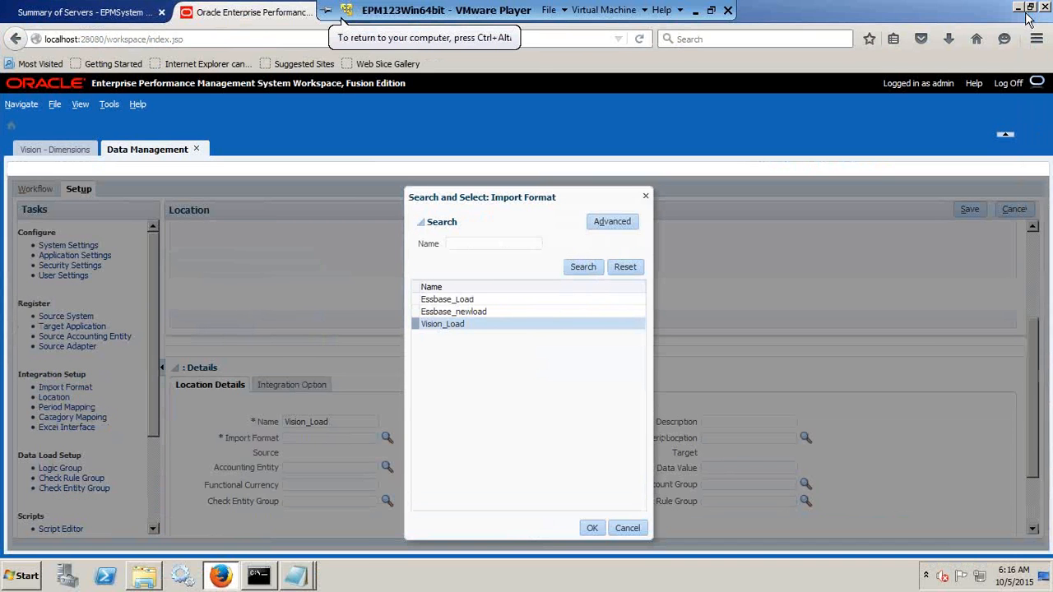
click(590, 529)
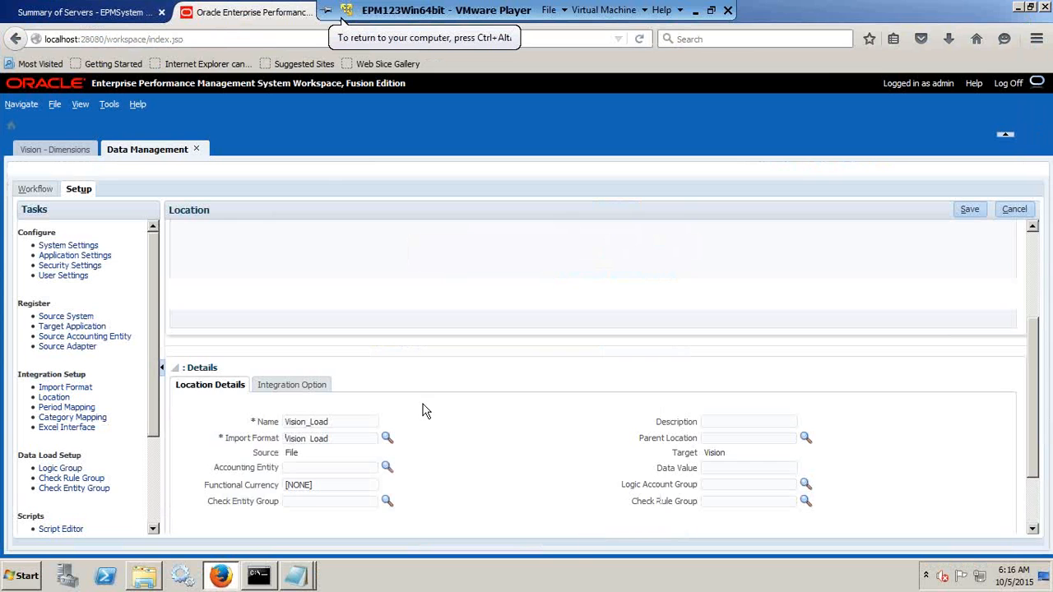
Review the Vision_Load location details and save the location.
scroll(489, 366, up, 3)
scroll(485, 370, down, 3)
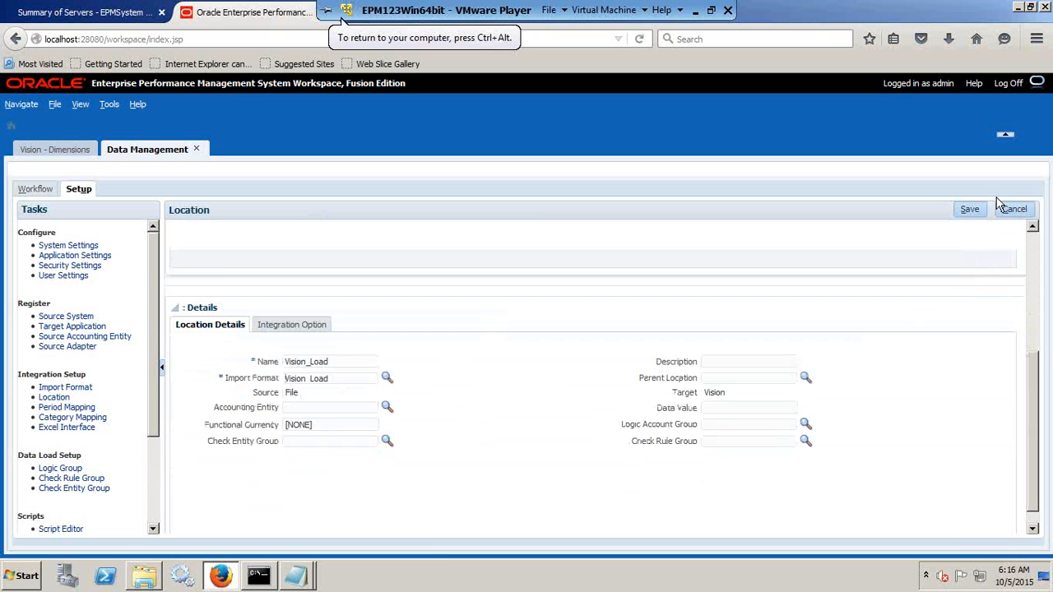
click(971, 210)
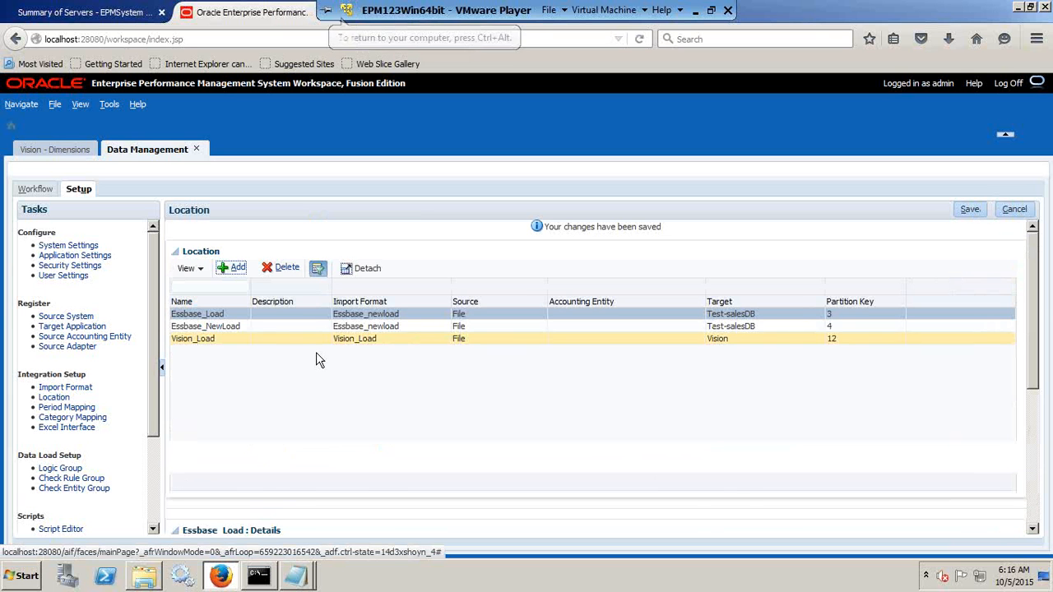
scroll(330, 395, down, 3)
scroll(361, 448, down, 2)
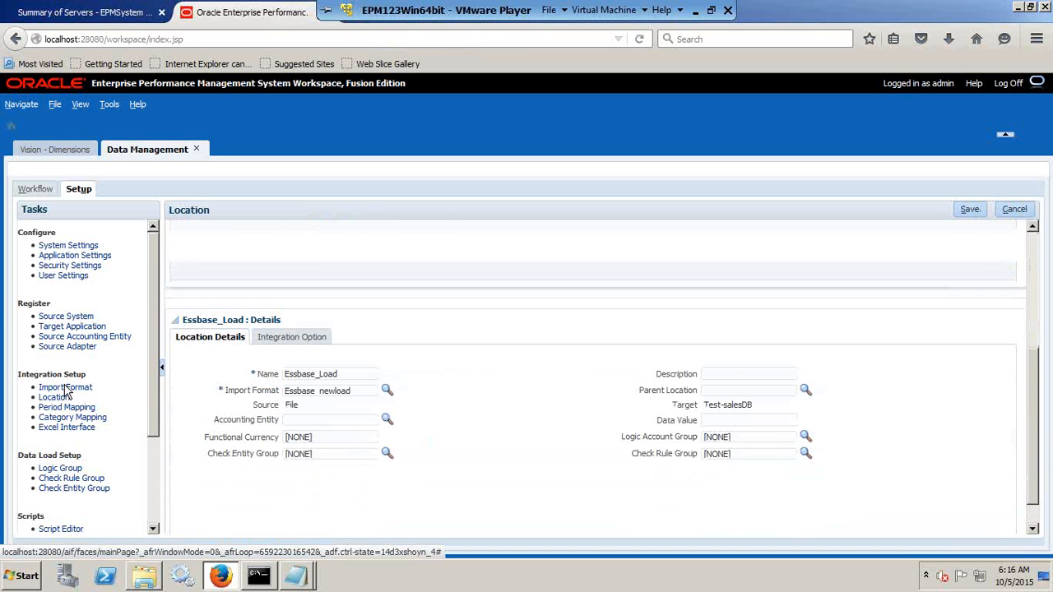
Review the FY15 target year in the global period mapping and examine the Vision Period dimension down to the months of Q1.
click(74, 407)
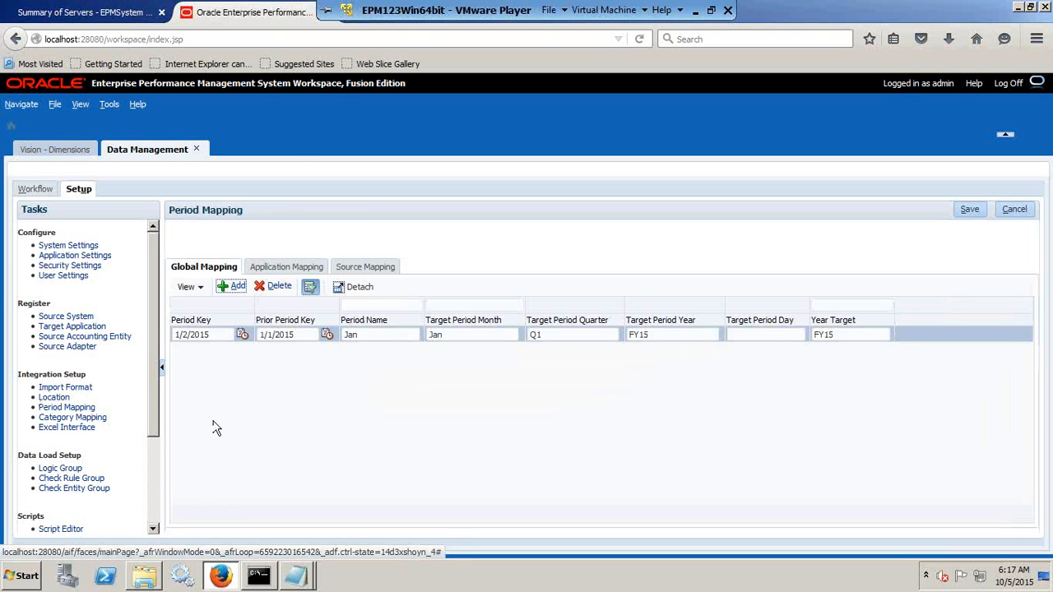
double_click(656, 335)
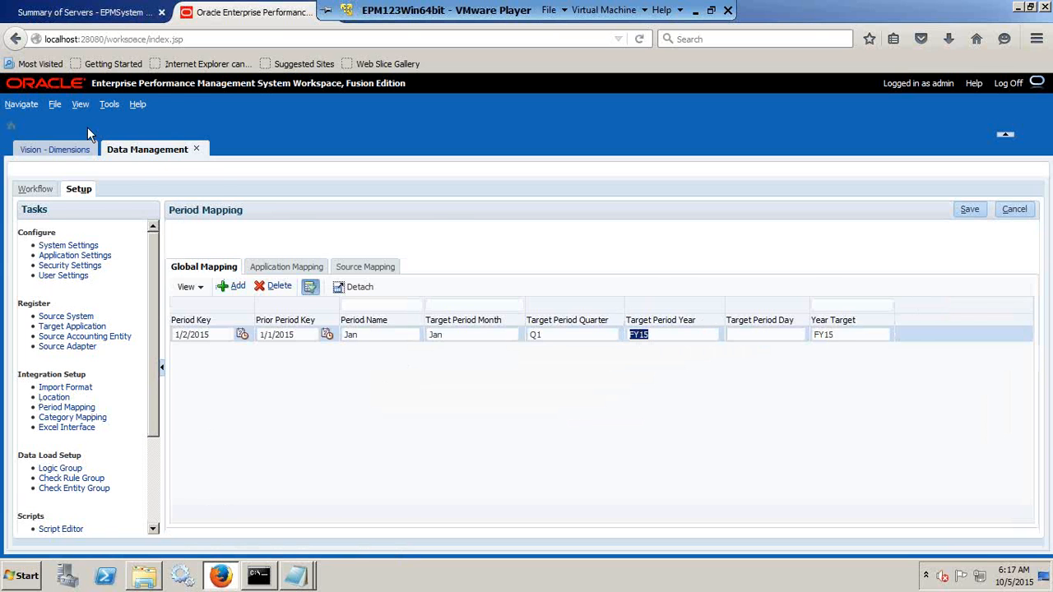
click(72, 150)
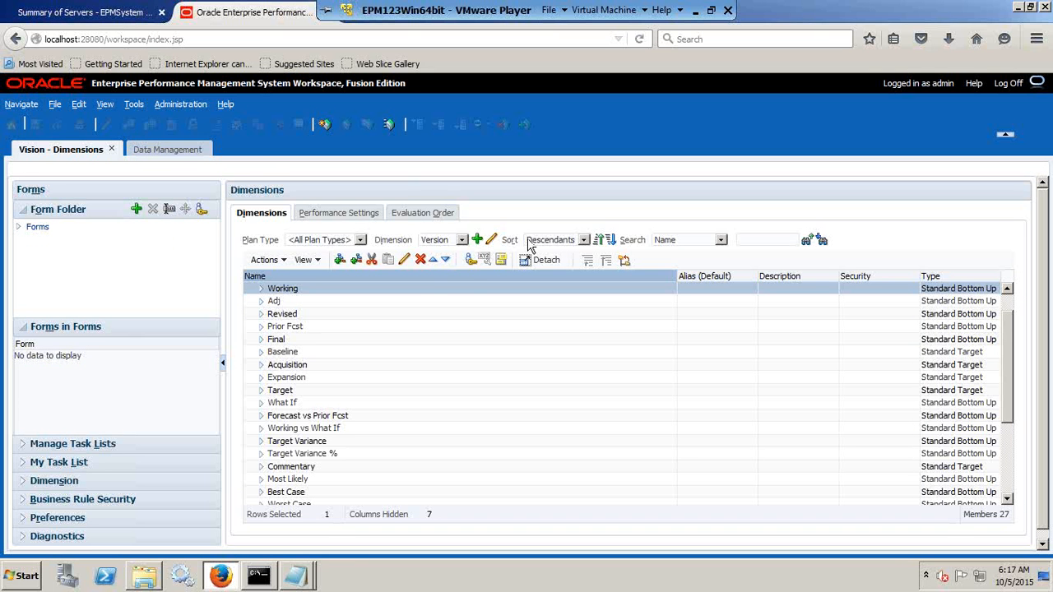
click(435, 239)
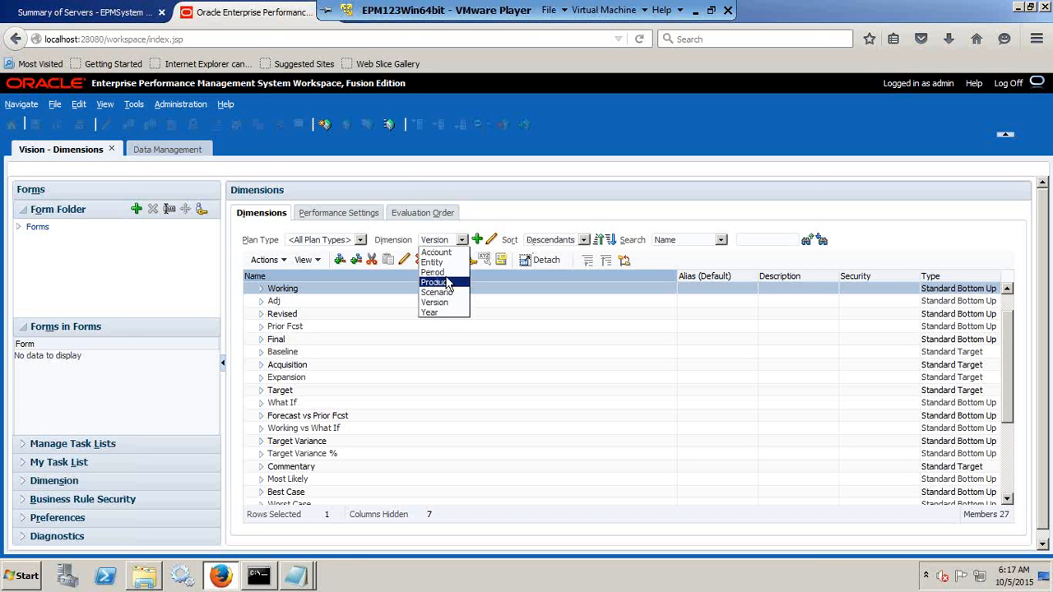
click(444, 272)
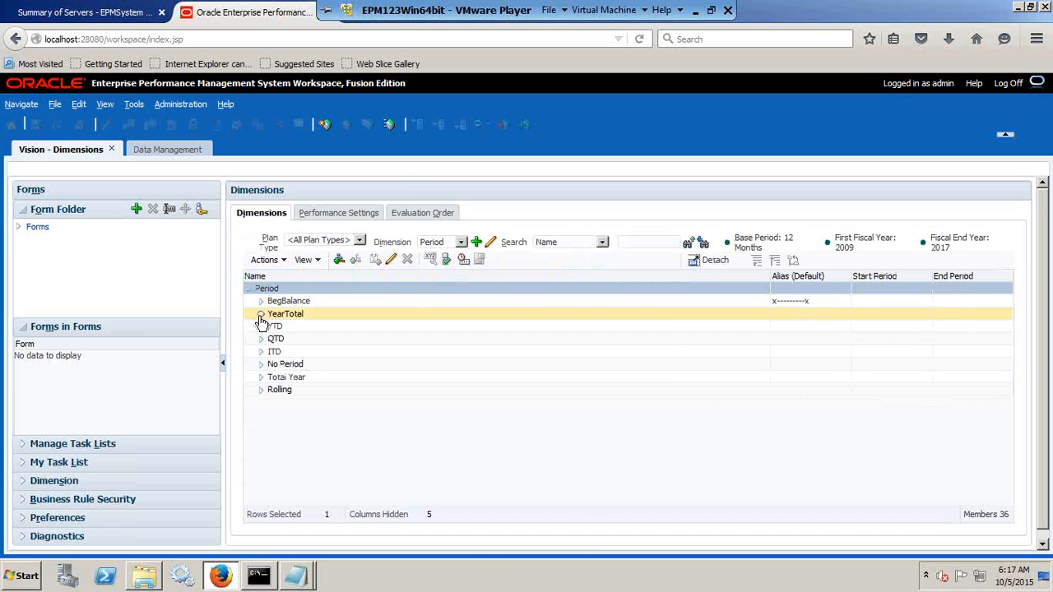
click(261, 313)
click(273, 327)
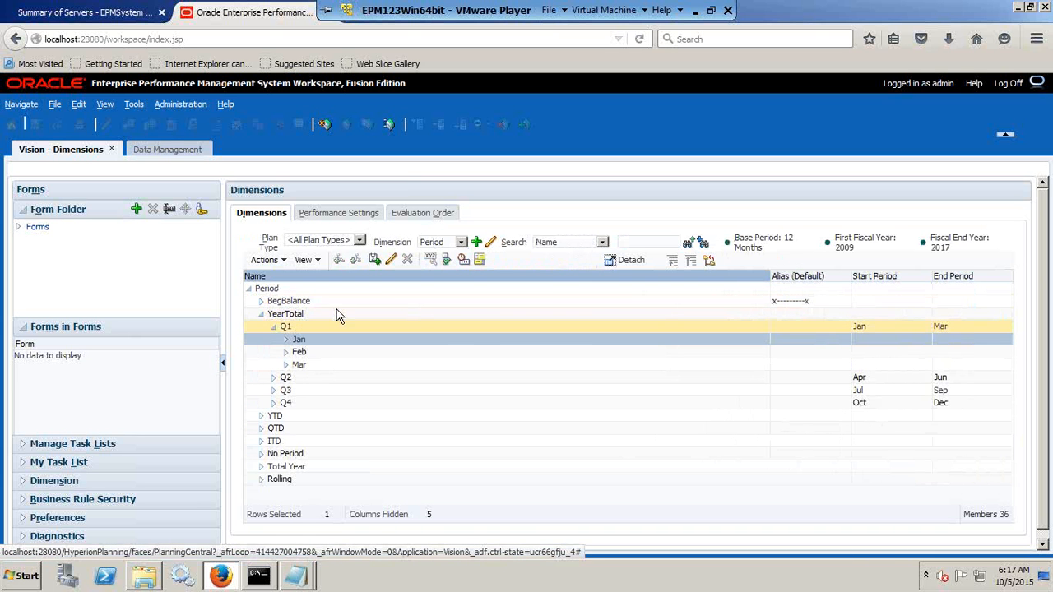
Check the FY15 member in the Vision Year dimension and return to Data Management.
click(442, 244)
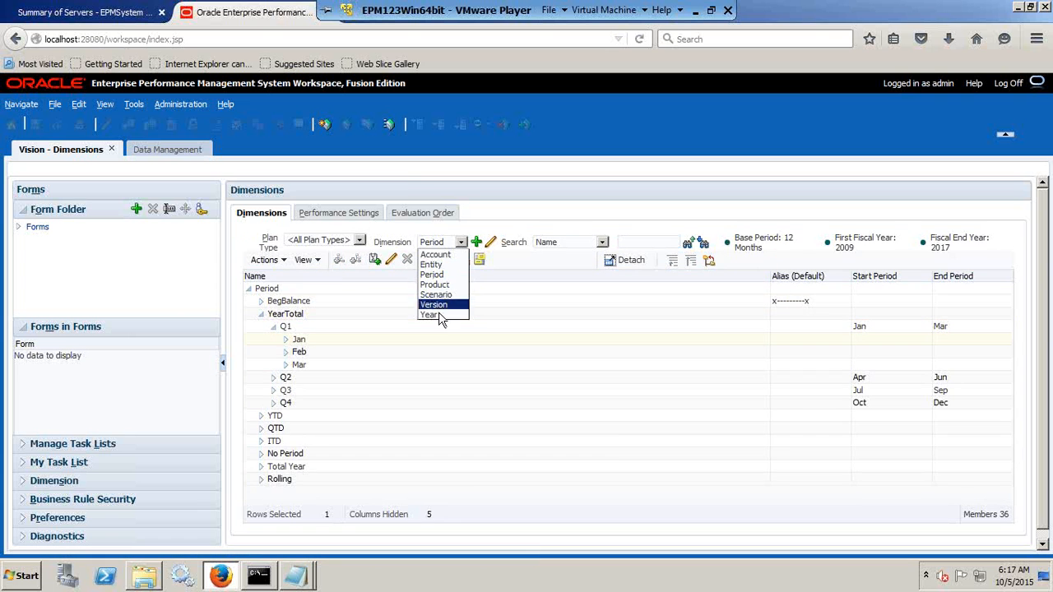
click(436, 315)
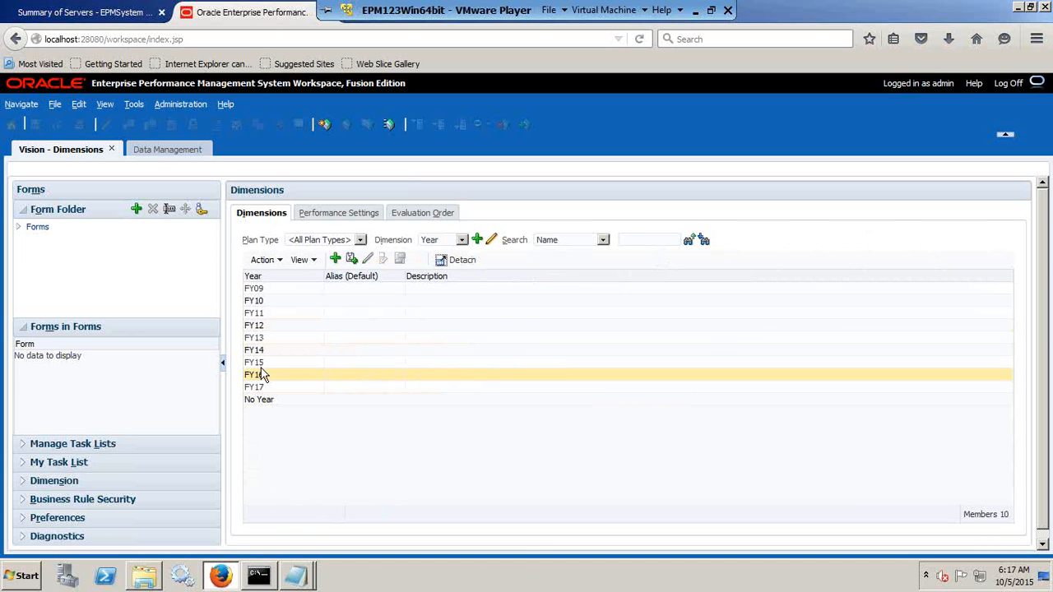
click(265, 363)
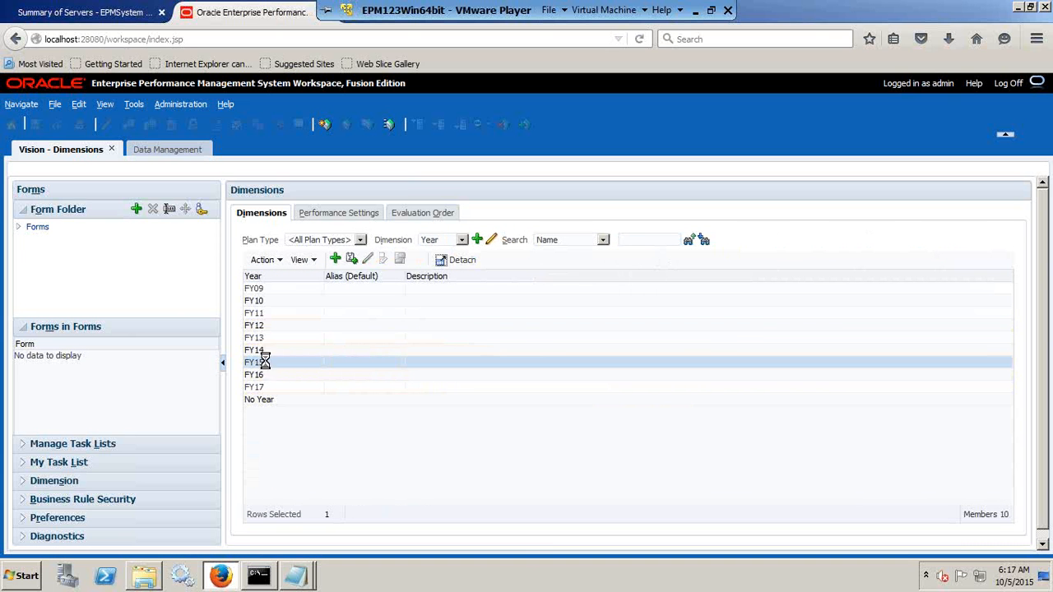
click(180, 153)
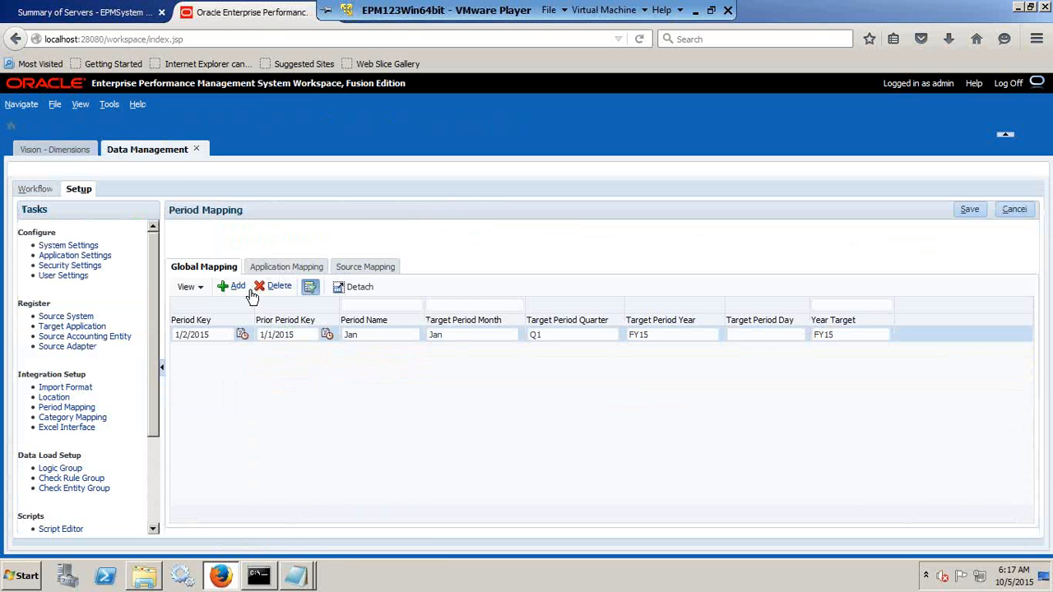
Set the Forecast category's frequency to Quarterly in the global category mapping and save it.
click(77, 418)
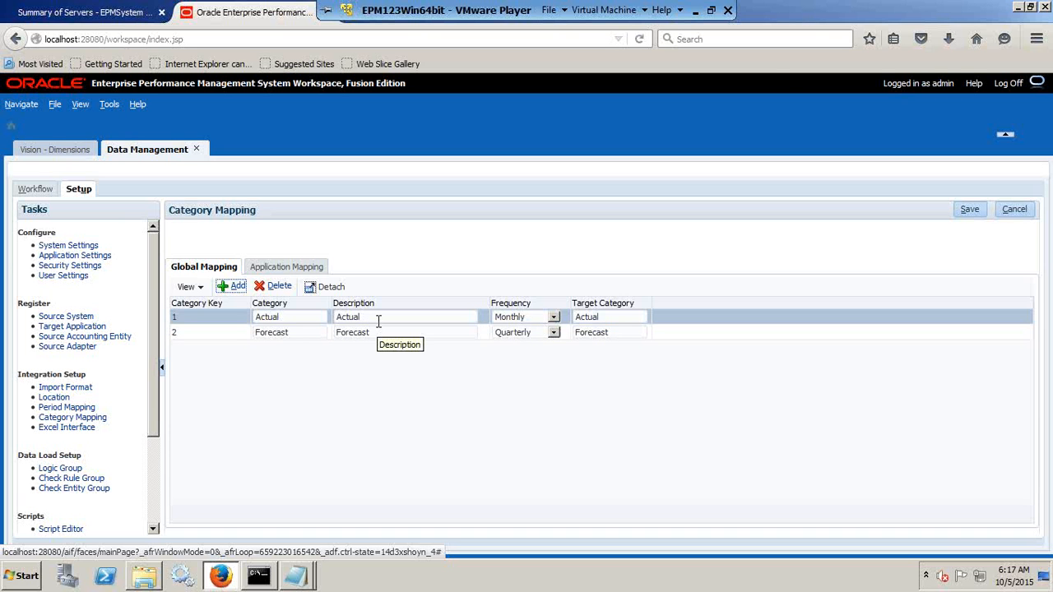
click(530, 334)
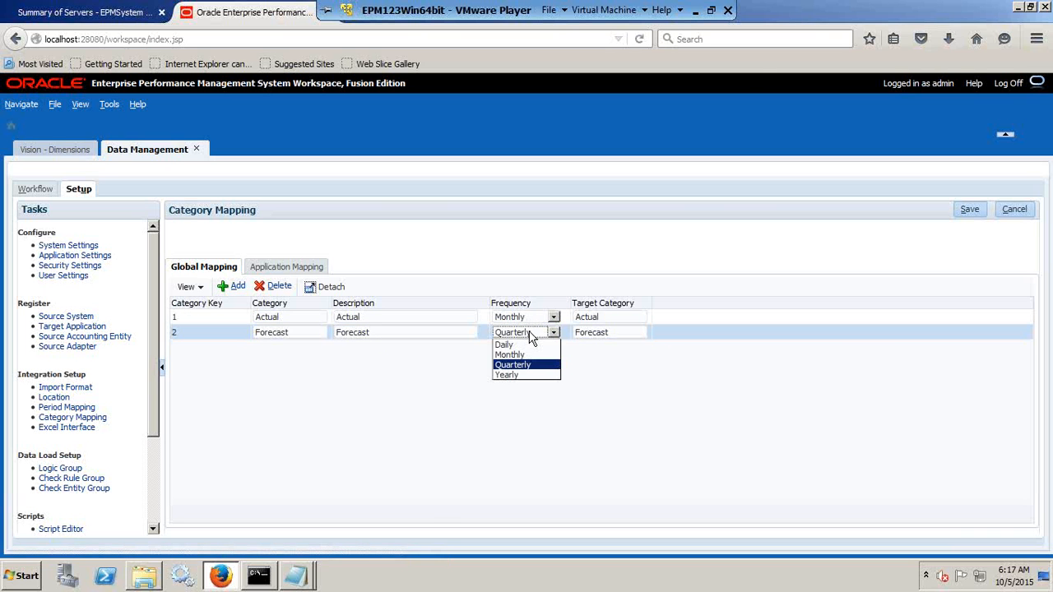
click(528, 366)
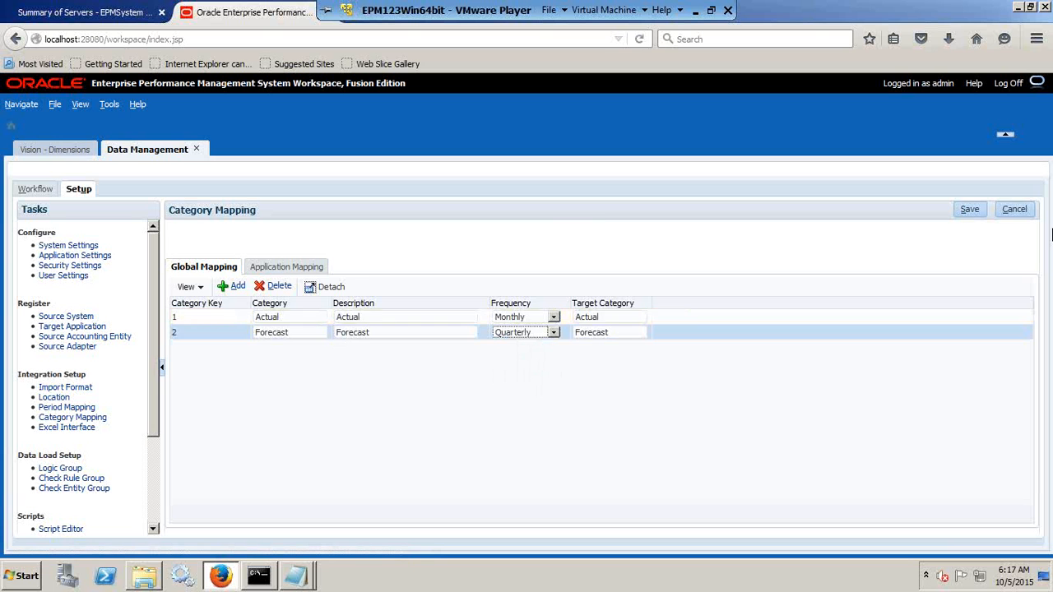
click(971, 211)
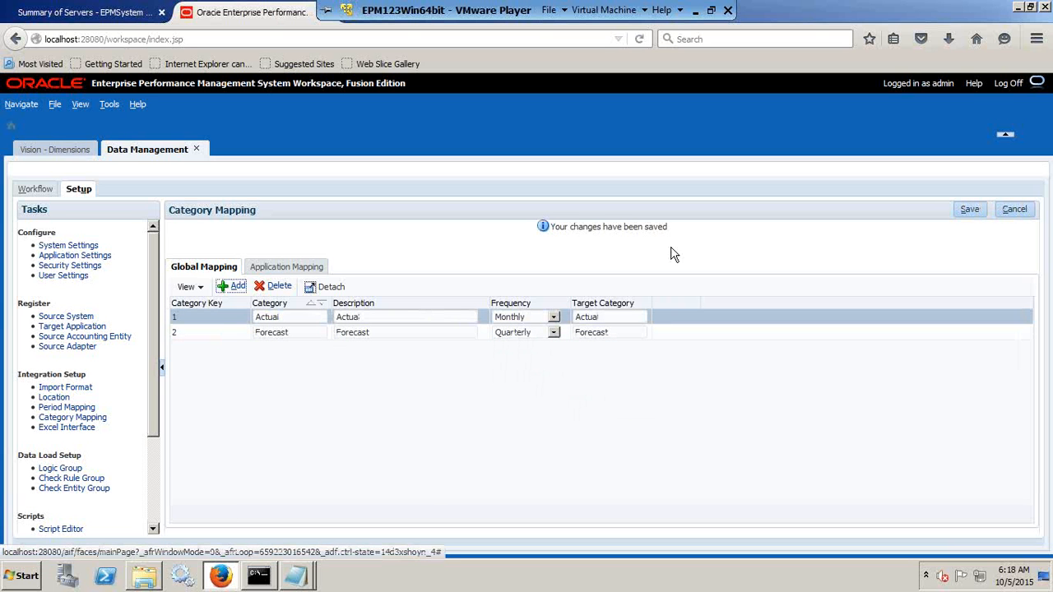
Open the data load mapping and change the point of view location to Vision_Load.
click(35, 189)
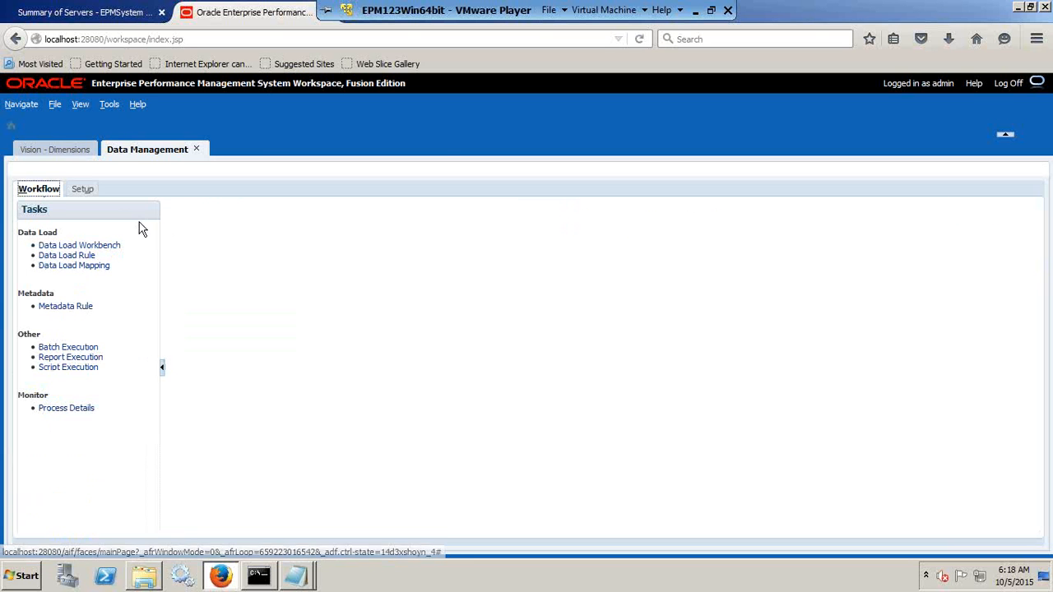
click(92, 270)
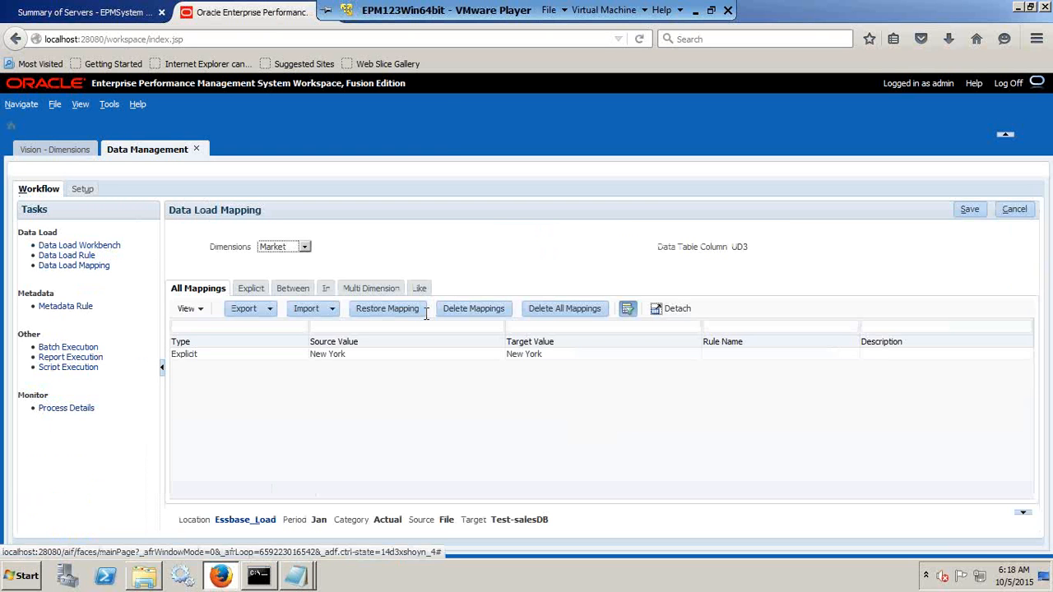
click(293, 249)
click(294, 258)
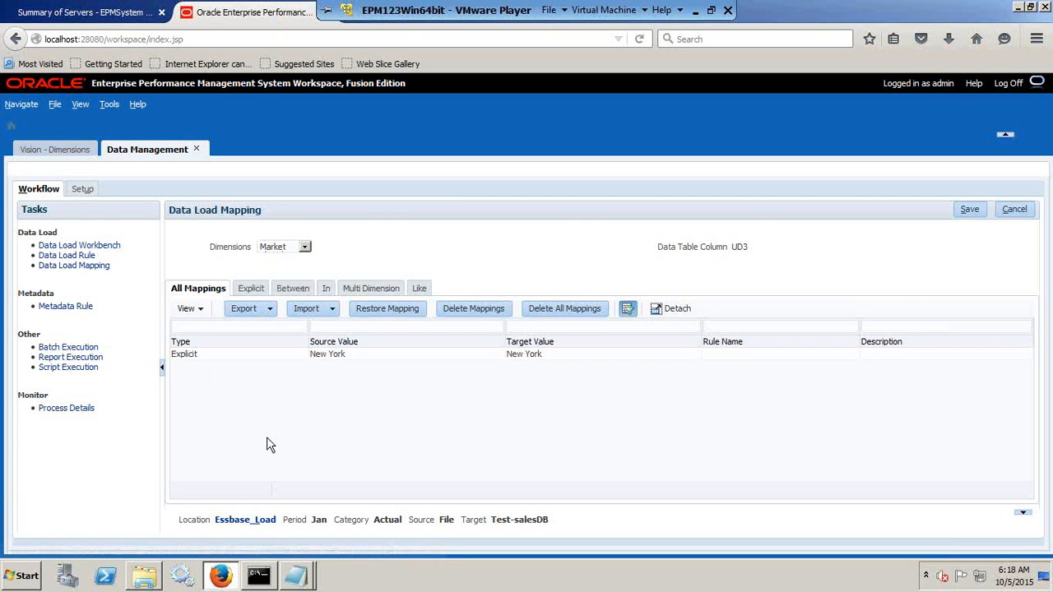
click(257, 522)
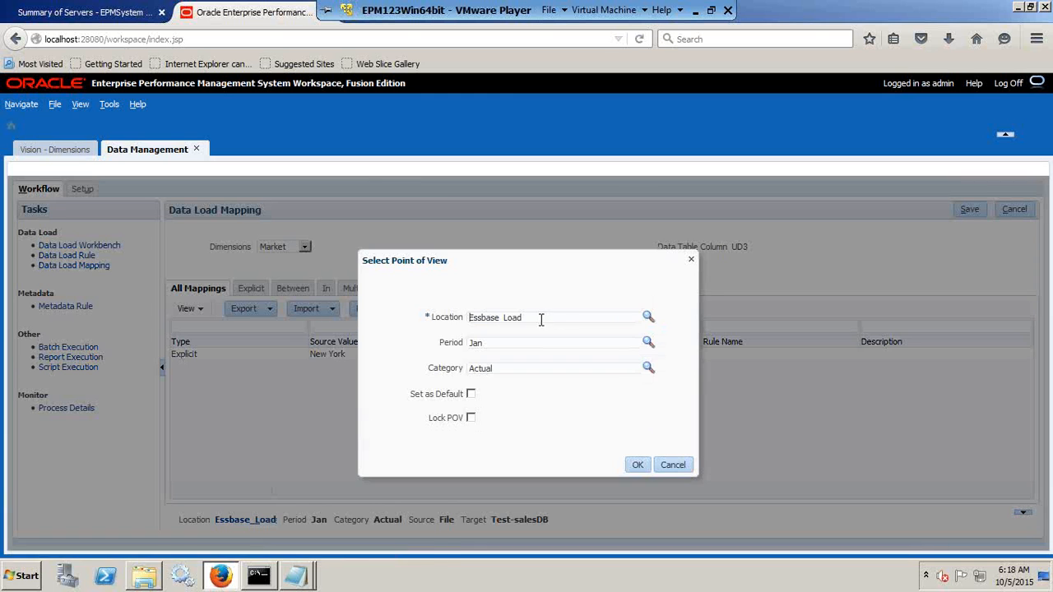
click(648, 318)
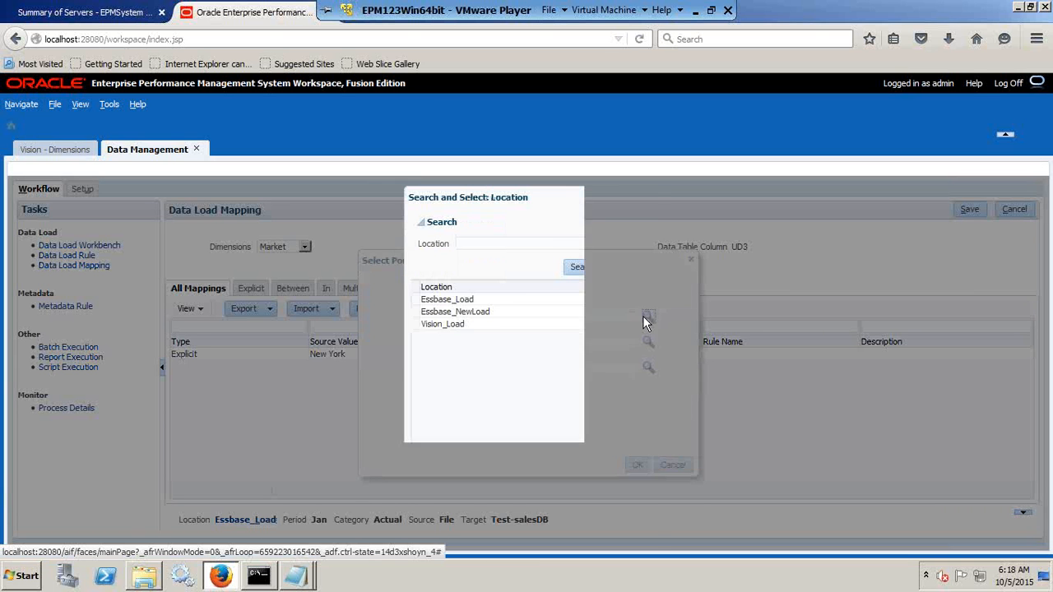
click(464, 325)
click(592, 528)
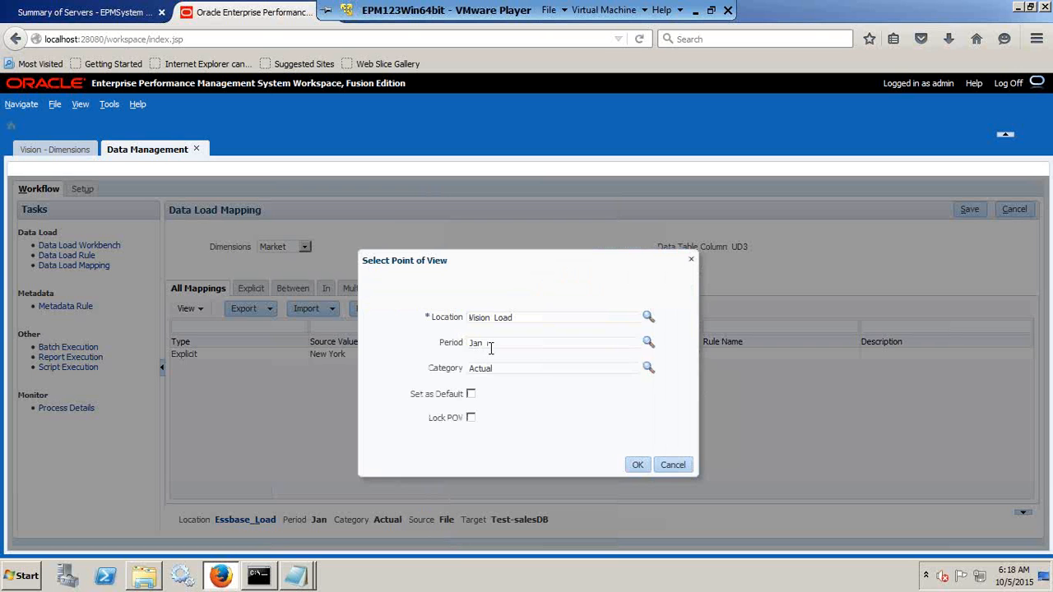
click(635, 465)
Choose the Account dimension for mapping and copy Cash_101+Cash_102+Cash_103 from the untitled Notepad notes.
click(295, 250)
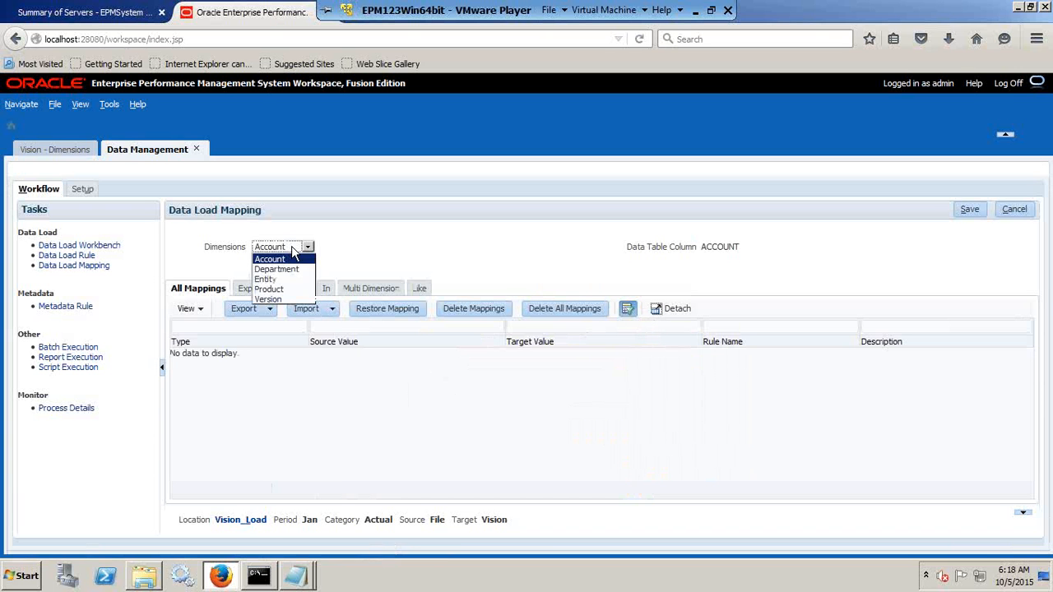
click(288, 259)
mouse_move(296, 576)
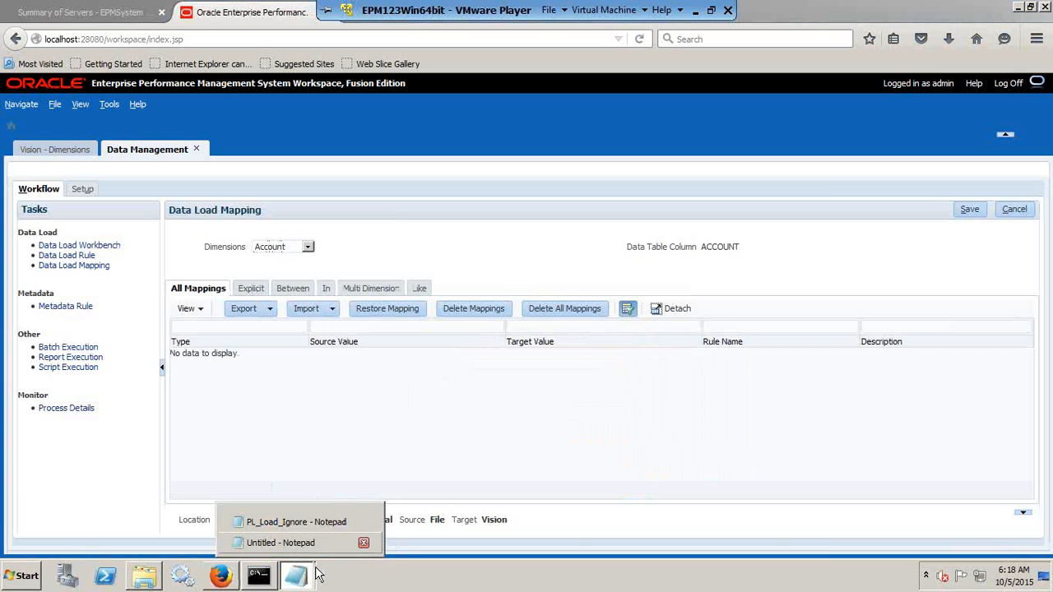
click(330, 542)
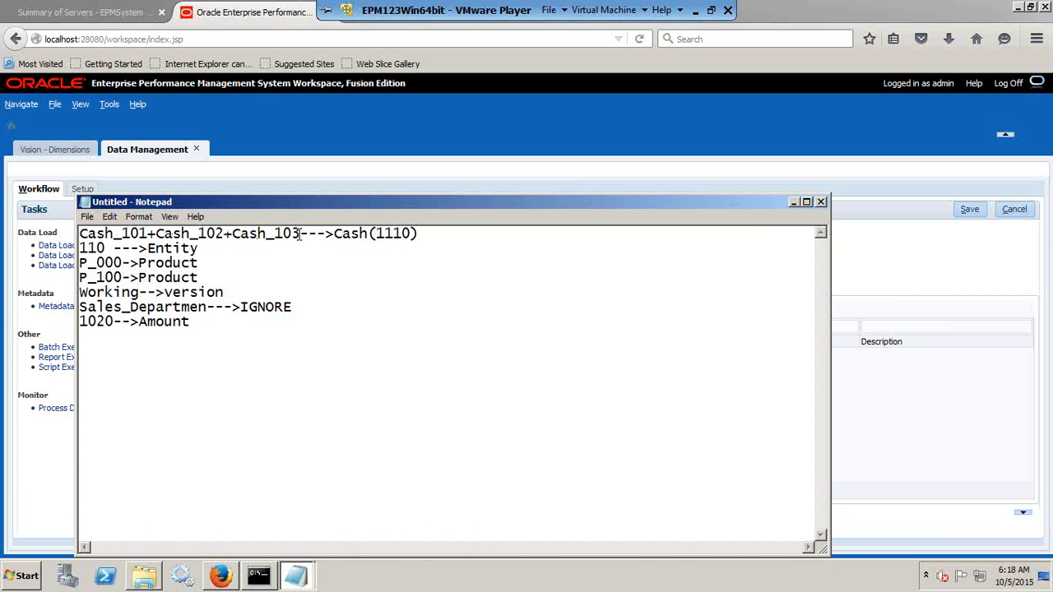
drag(300, 234, 70, 243)
key(ctrl+c)
key(alt+Tab)
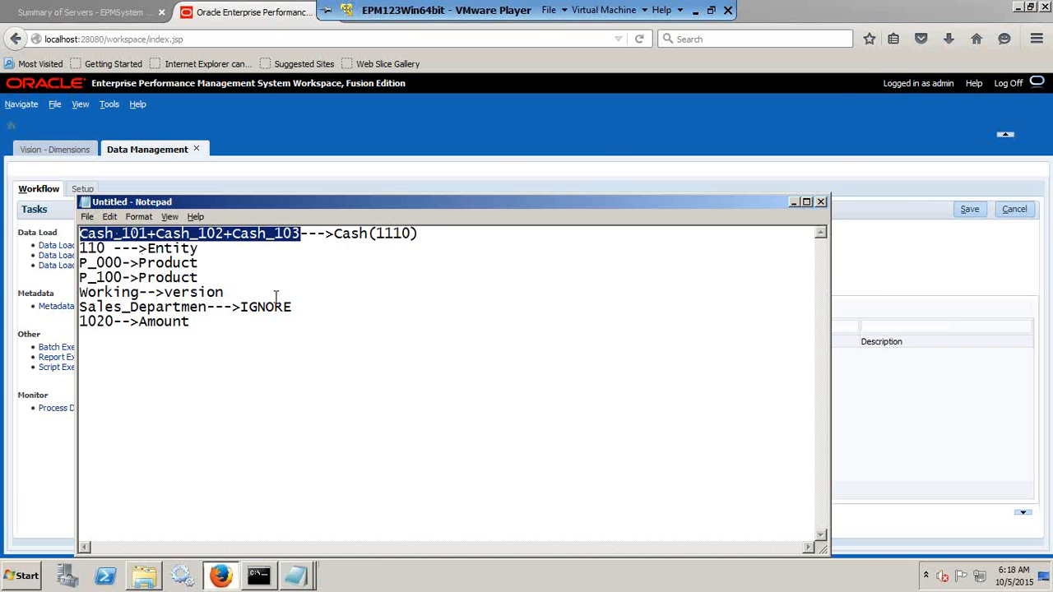
Add an In mapping for Account with the comma-separated source value Cash_101,Cash_102,Cash_103.
click(326, 288)
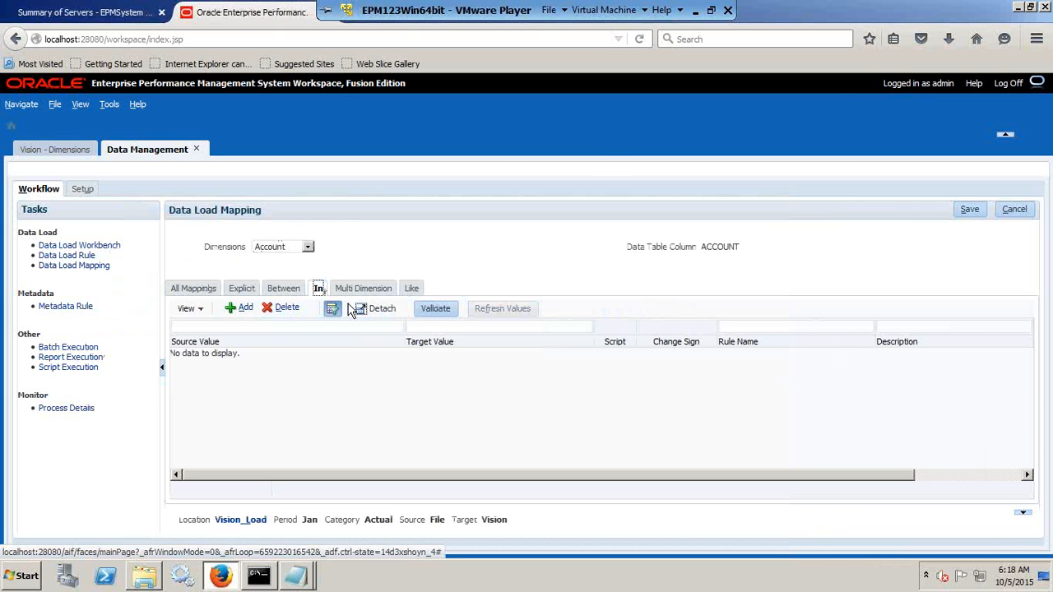
click(245, 308)
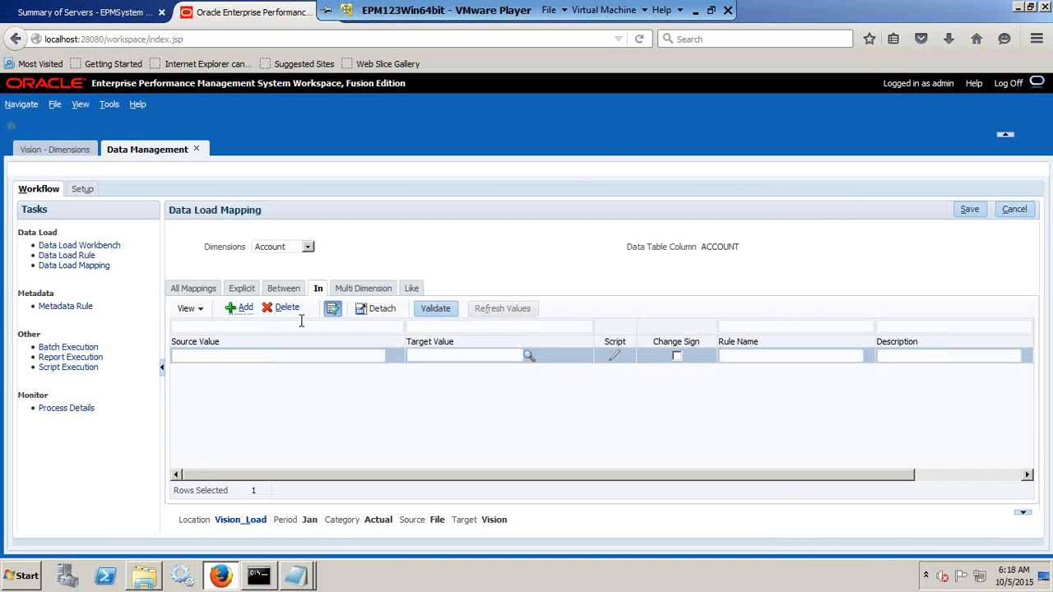
click(223, 357)
key(ctrl+v)
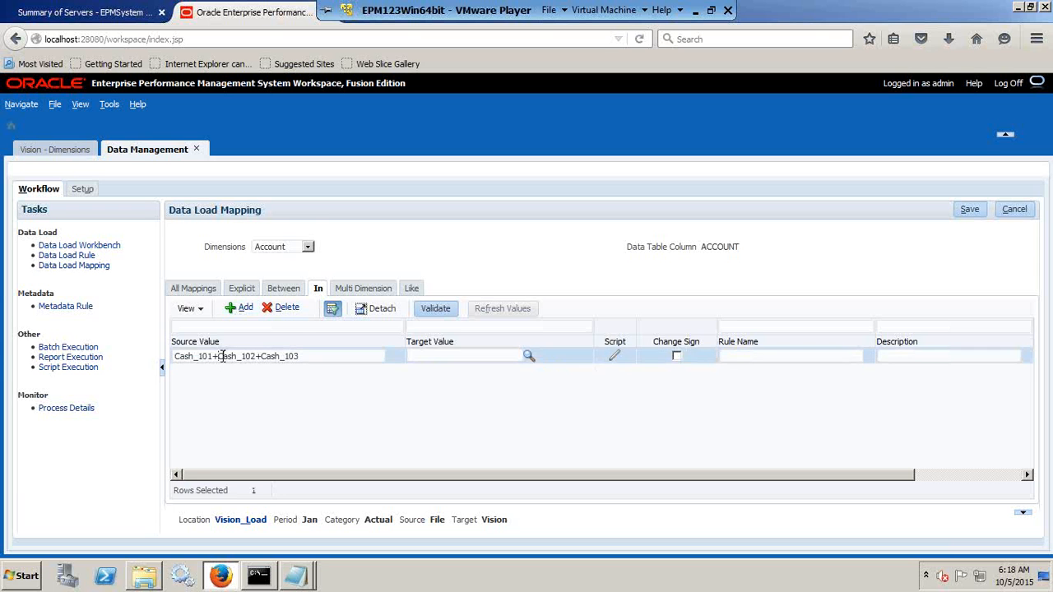
key(ctrl+shift+k)
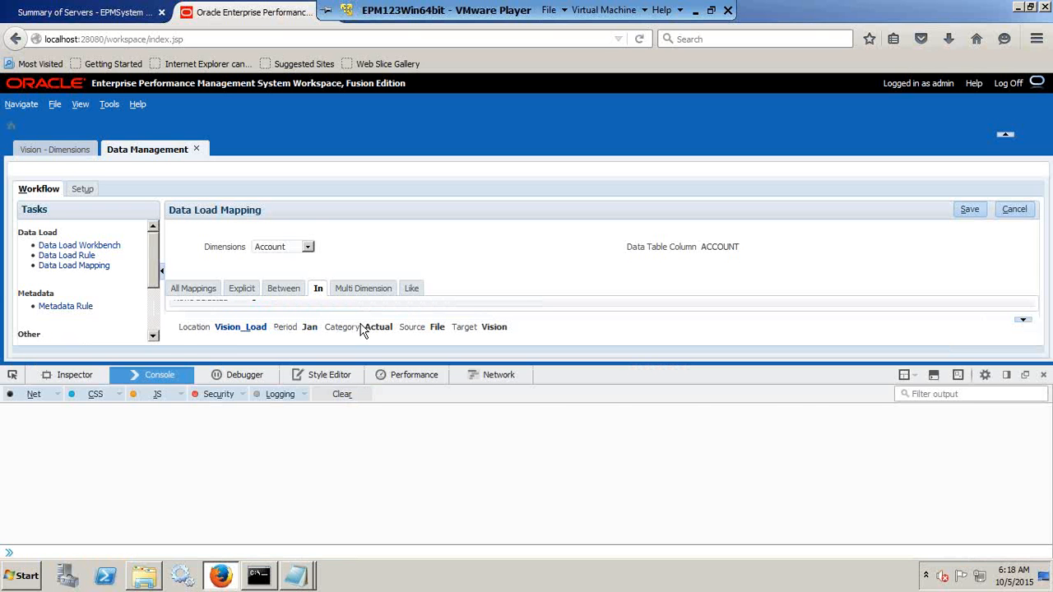
key(ctrl+shift+k)
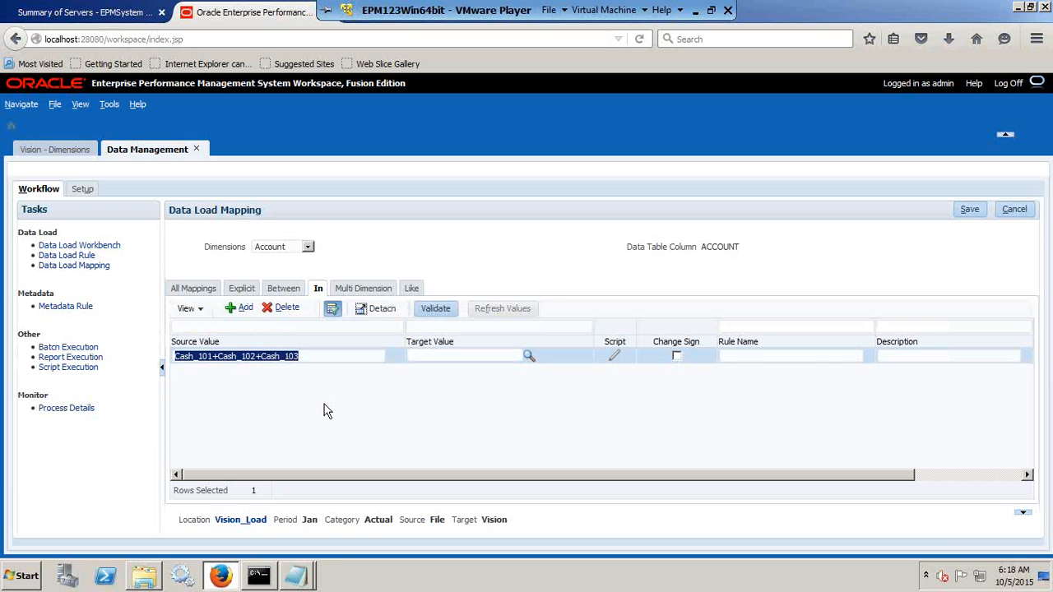
click(268, 365)
key(Delete)
text(,)
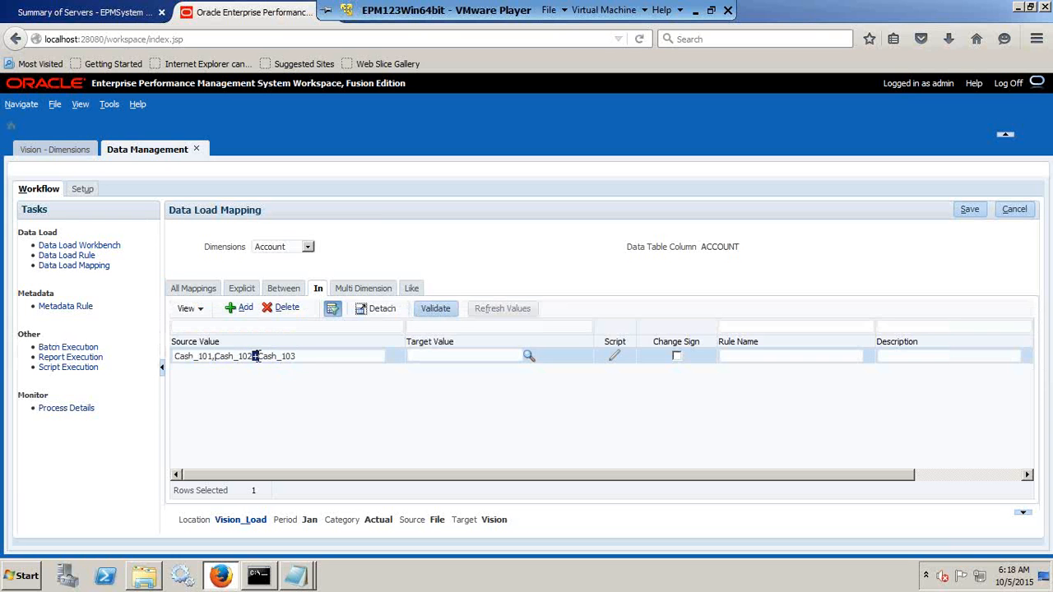
text(,)
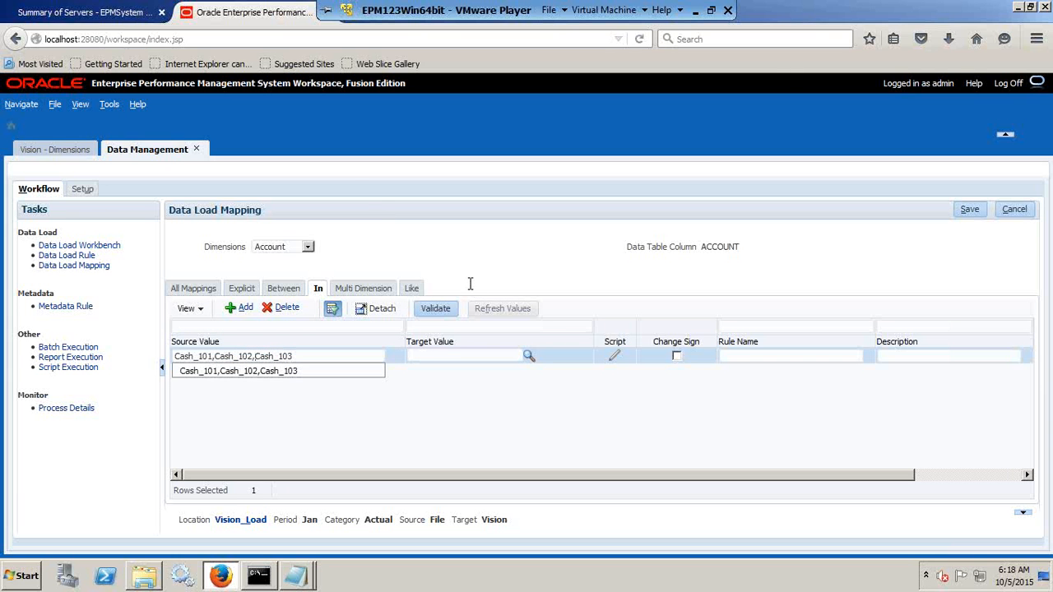
Enter 1110 as the Account In mapping's target value, and open the member selector to refresh the Account members.
click(467, 355)
text(1110)
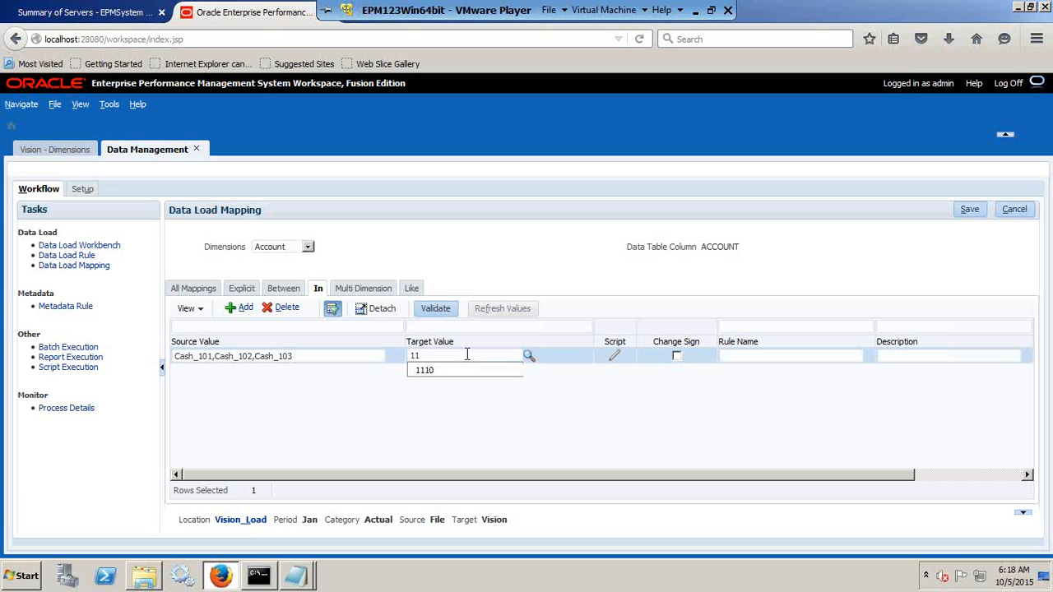
click(529, 356)
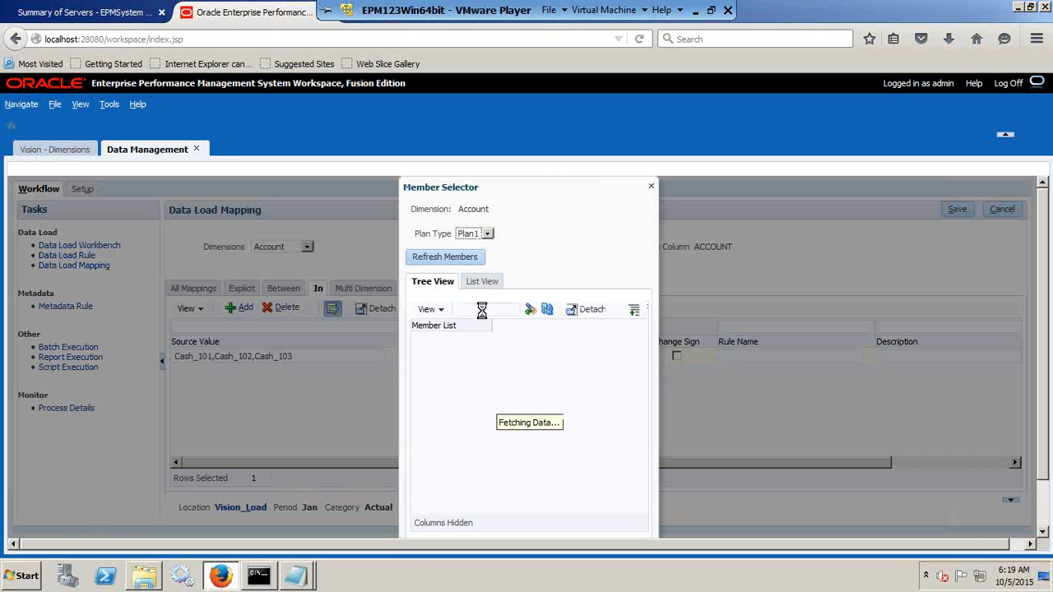
click(451, 256)
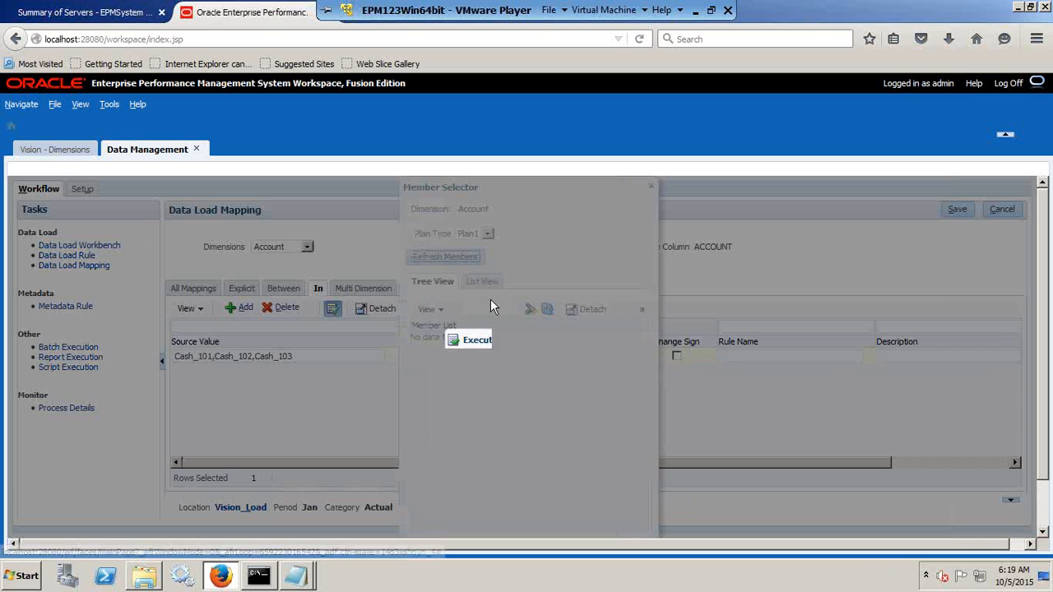
click(541, 388)
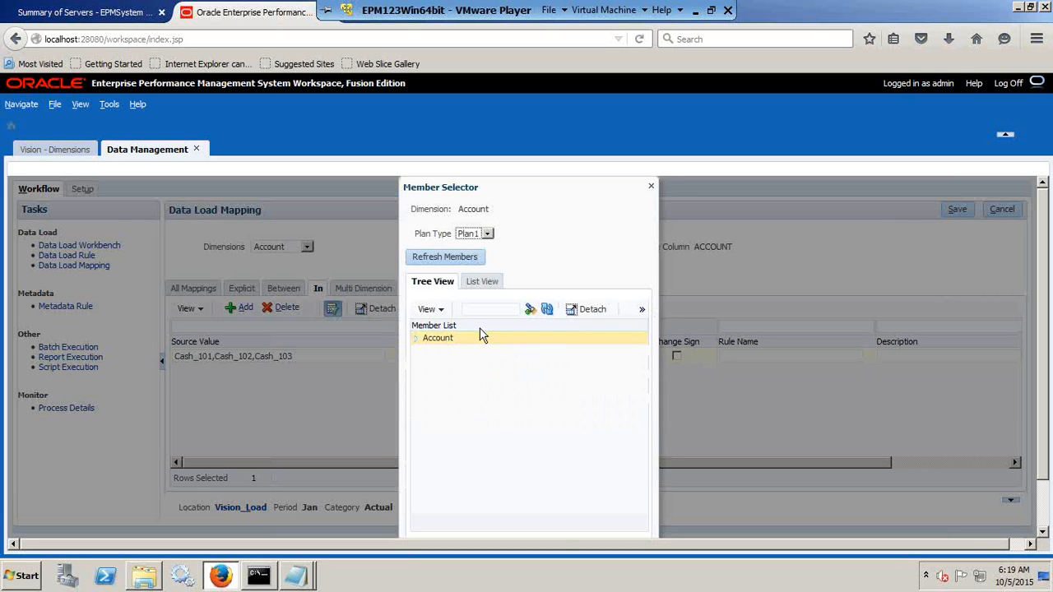
Select member 1110 in the Account hierarchy under AllA, BS, 1001, 1010 and 1100 as the mapping's target value.
click(416, 339)
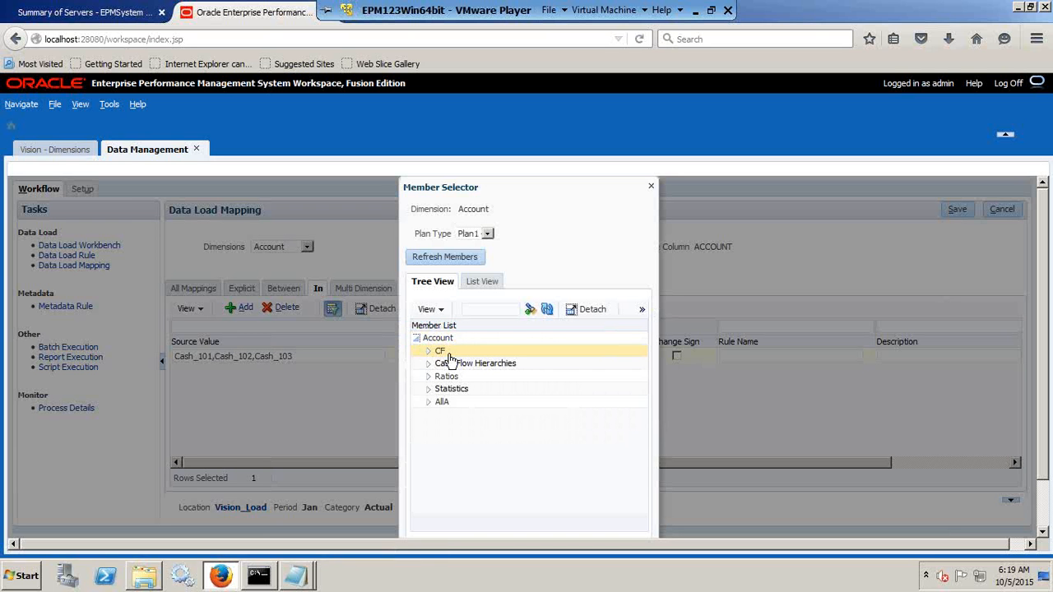
click(429, 402)
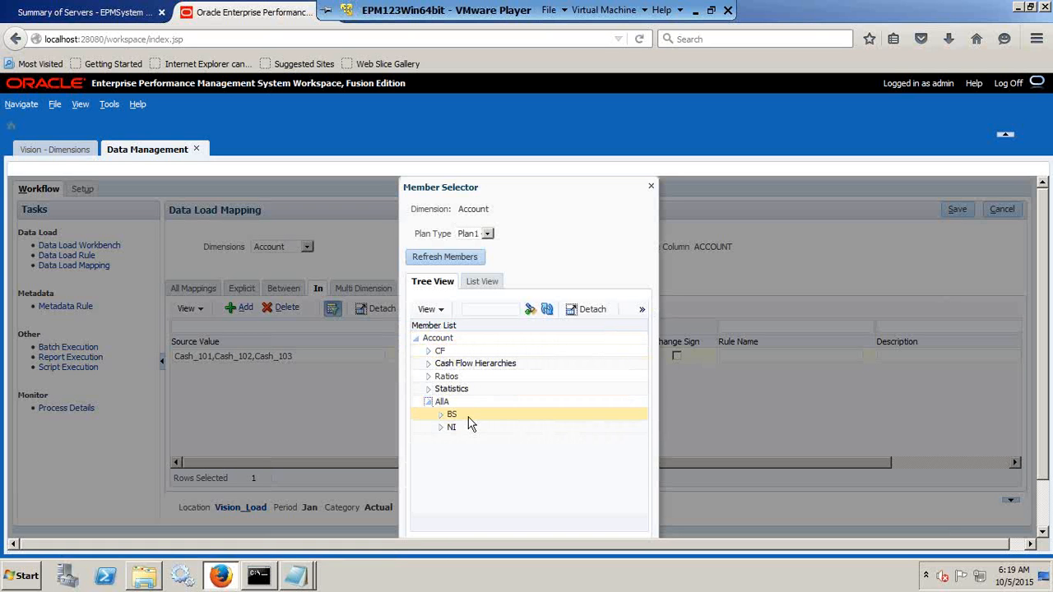
click(441, 414)
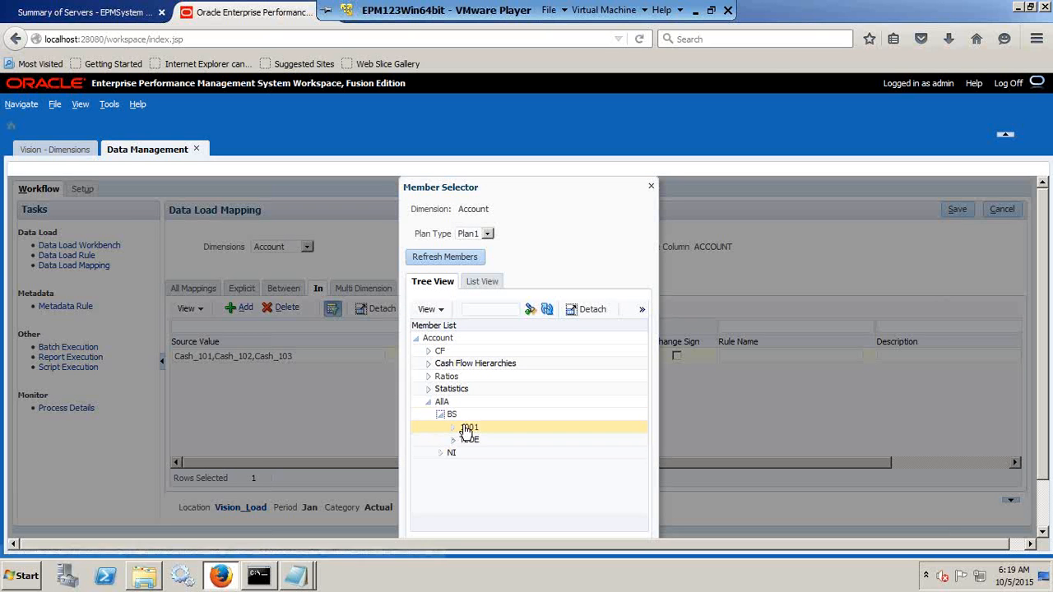
click(454, 427)
click(466, 440)
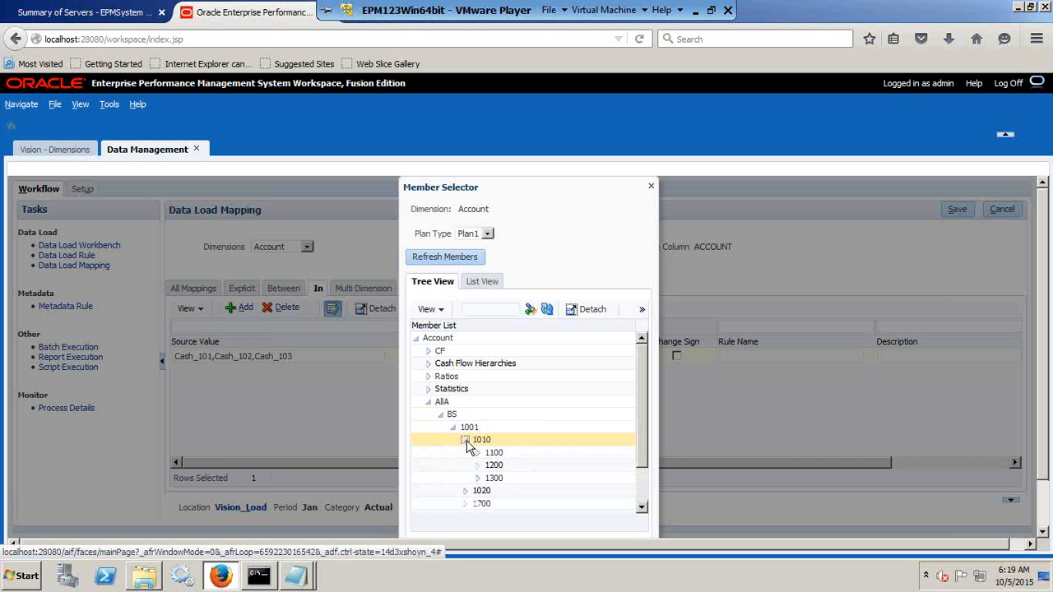
click(478, 453)
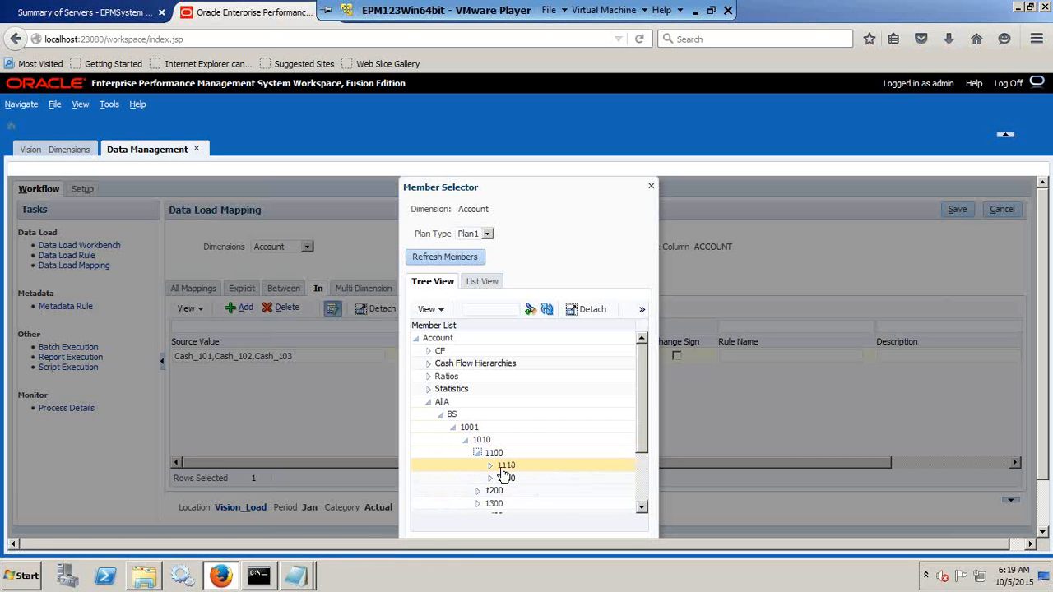
click(531, 467)
scroll(693, 490, down, 1)
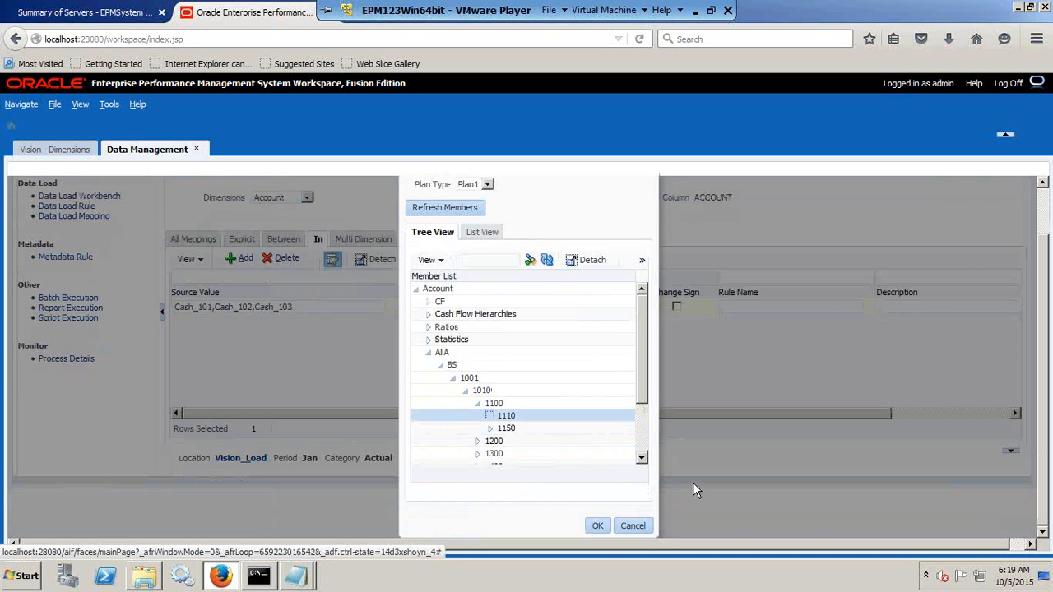
click(600, 525)
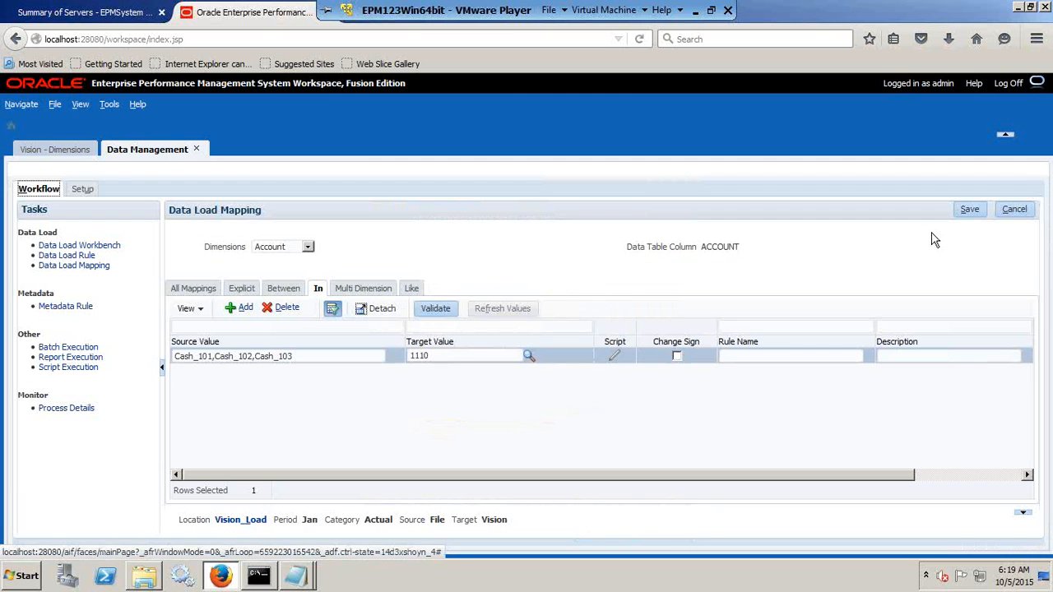
Name the Account In mapping rule AllAccounts and save the mapping.
click(777, 357)
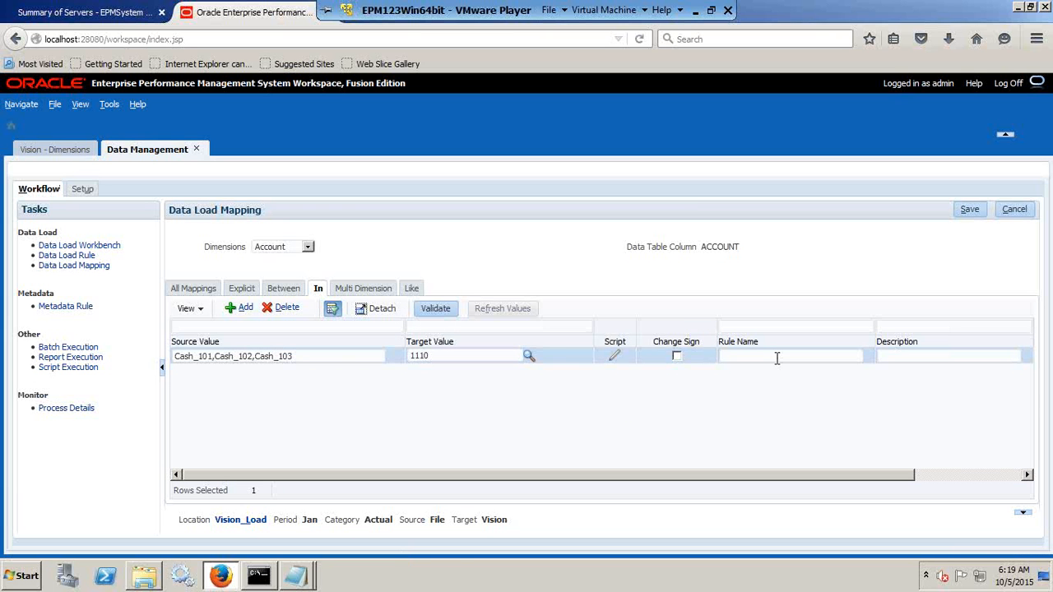
text(AllAccounts)
click(969, 209)
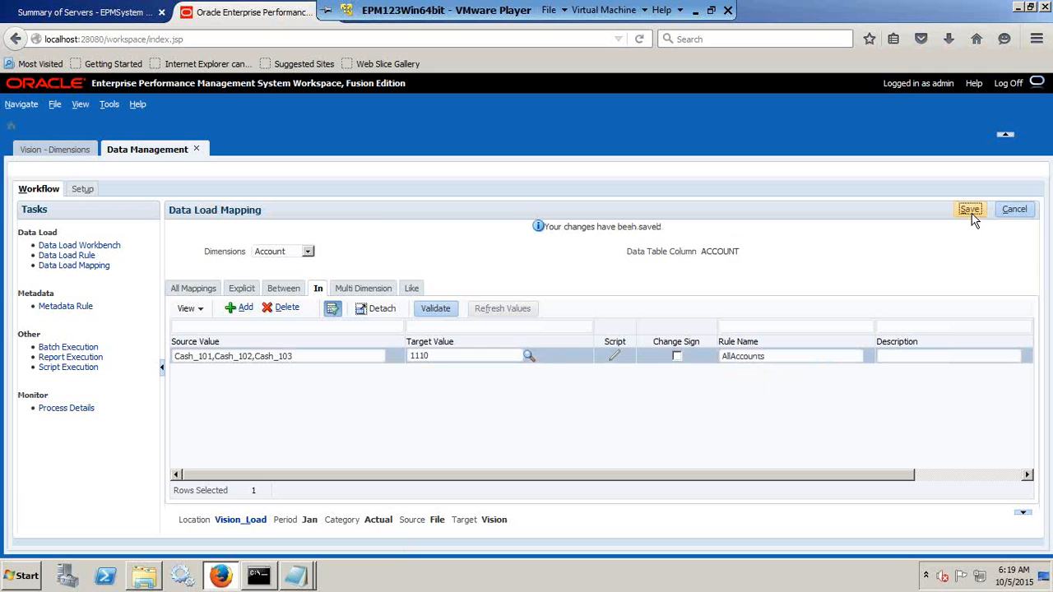
Switch to the Department dimension and add an In mapping from source value Department to target value IGNORE.
click(307, 251)
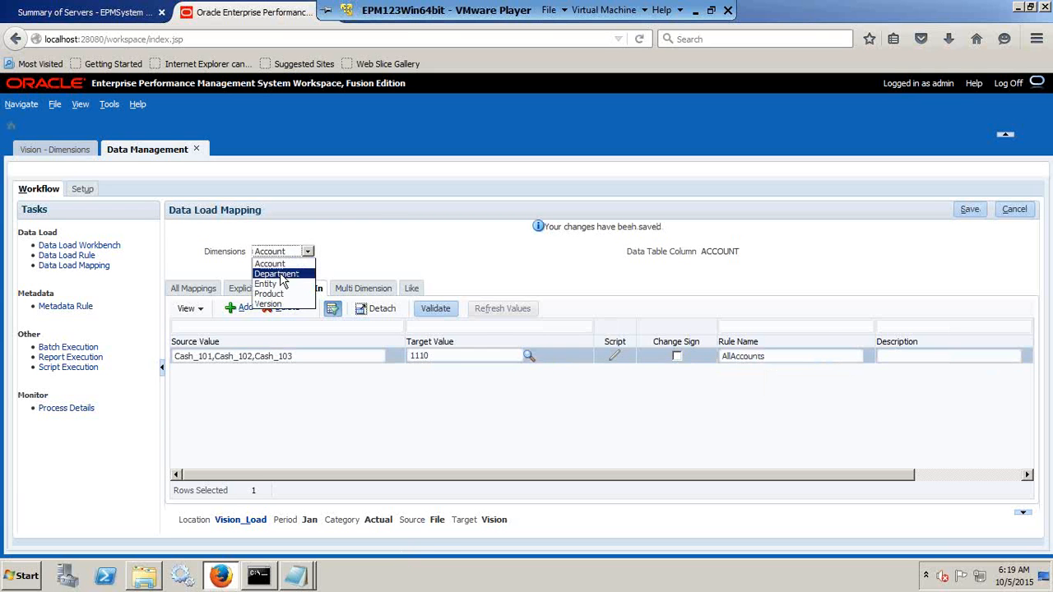
click(279, 271)
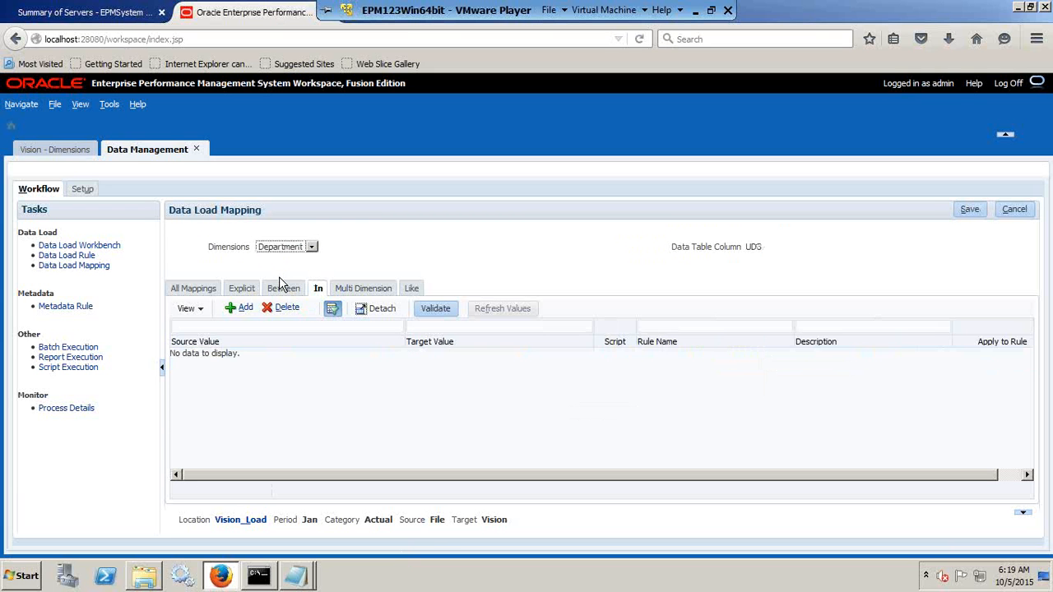
click(238, 308)
click(242, 357)
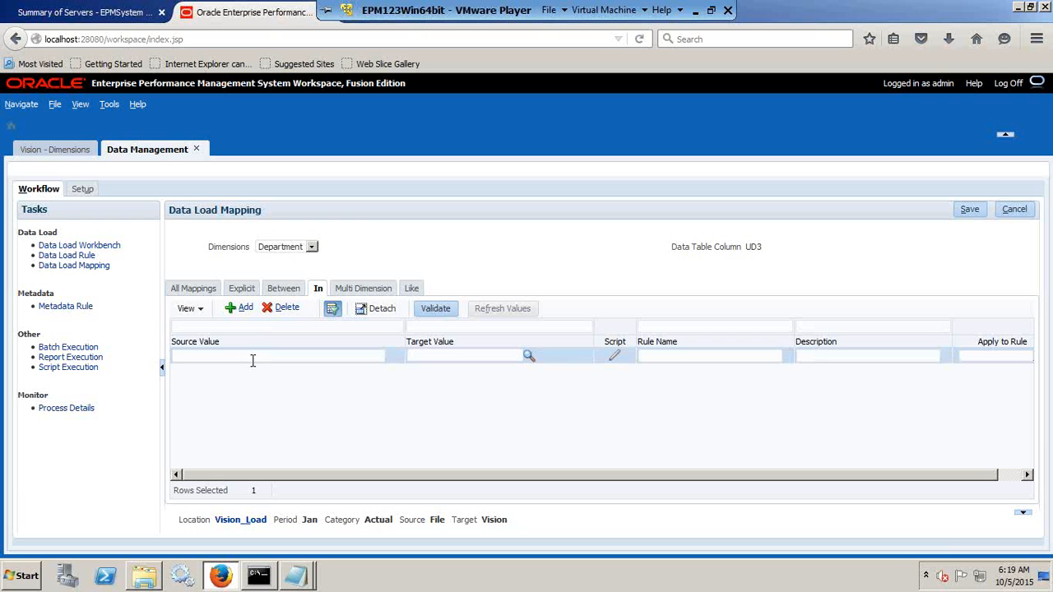
text(Dep)
key(Down)
key(Tab)
text(IG)
key(Down)
key(Tab)
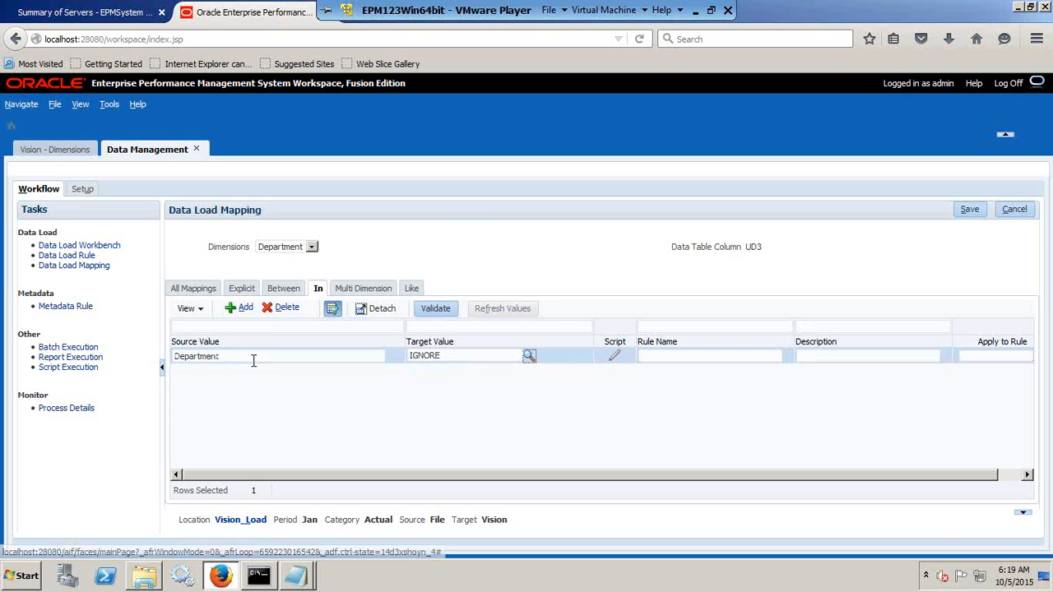
Name the Department In mapping rule Ignore_load and save the mapping.
click(650, 357)
text(Ig)
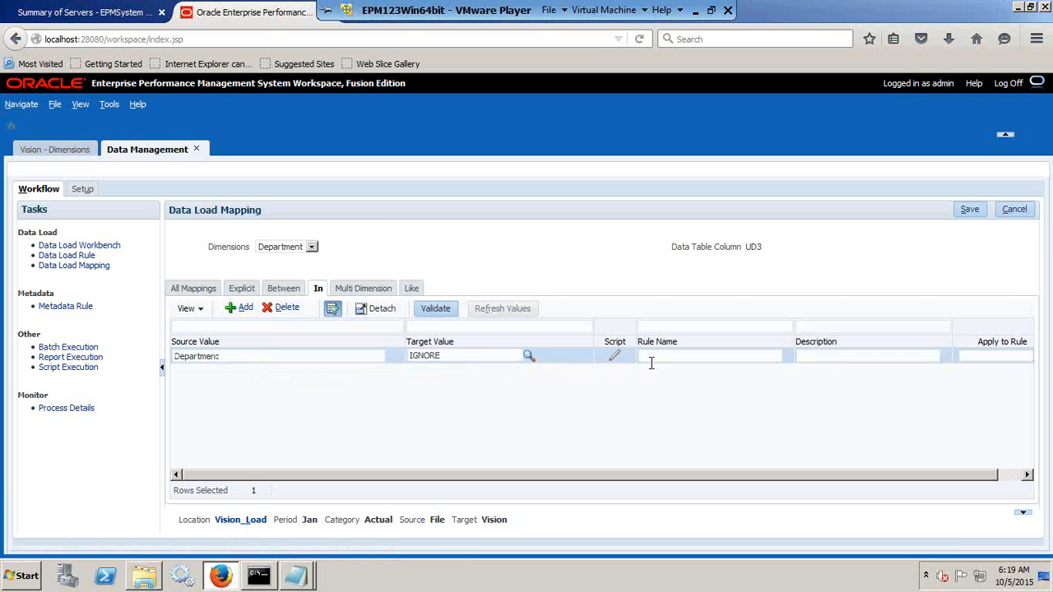
text(nor)
key(Down)
key(Tab)
click(970, 209)
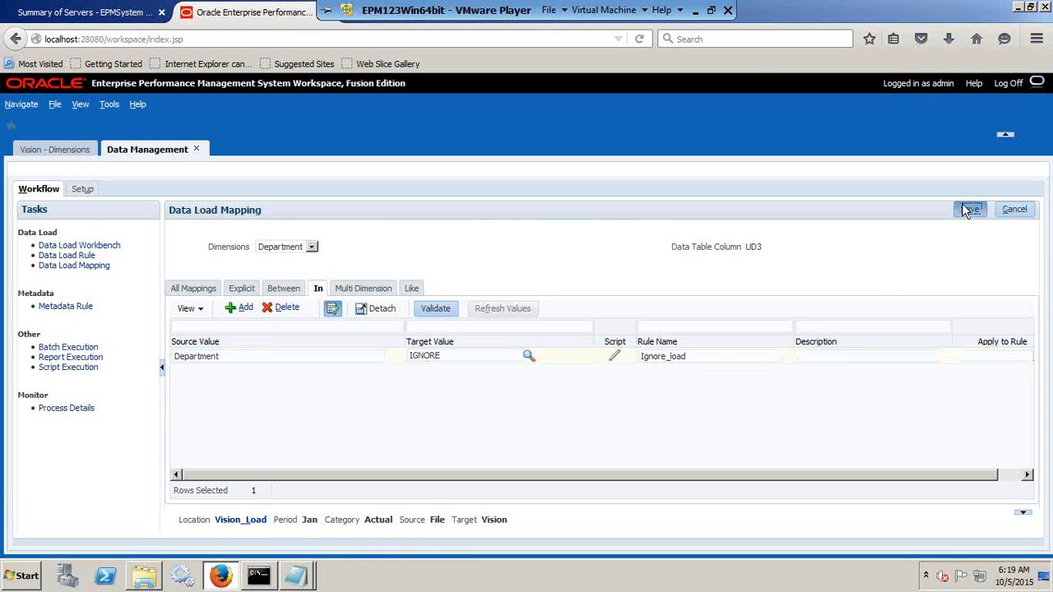
Add an empty In mapping row for the Entity dimension and consult the PL_Load_Ignore file in Notepad for its source values.
click(280, 251)
click(272, 284)
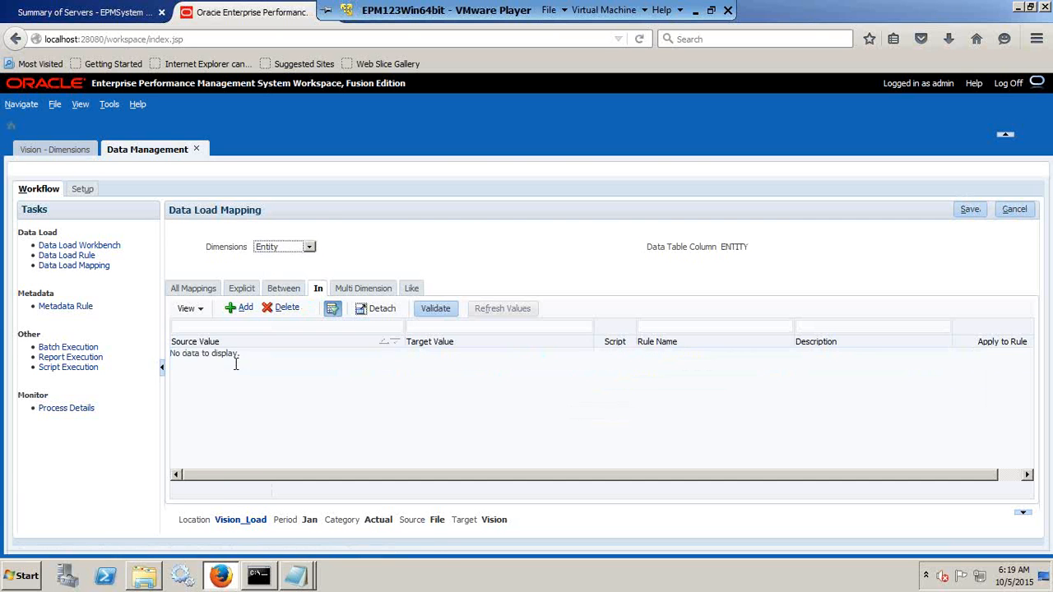
click(242, 308)
mouse_move(298, 574)
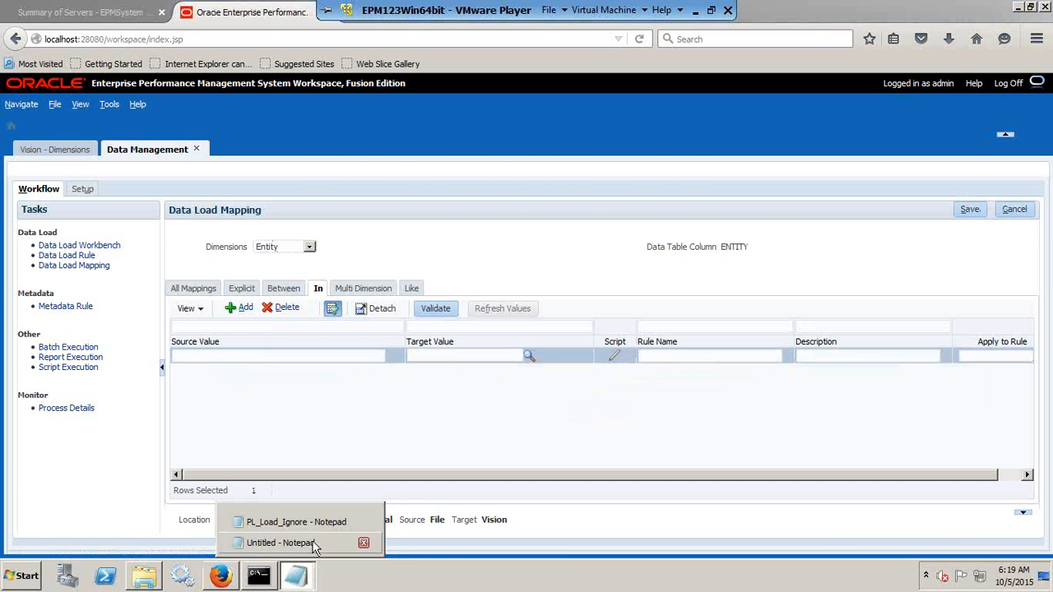
click(296, 522)
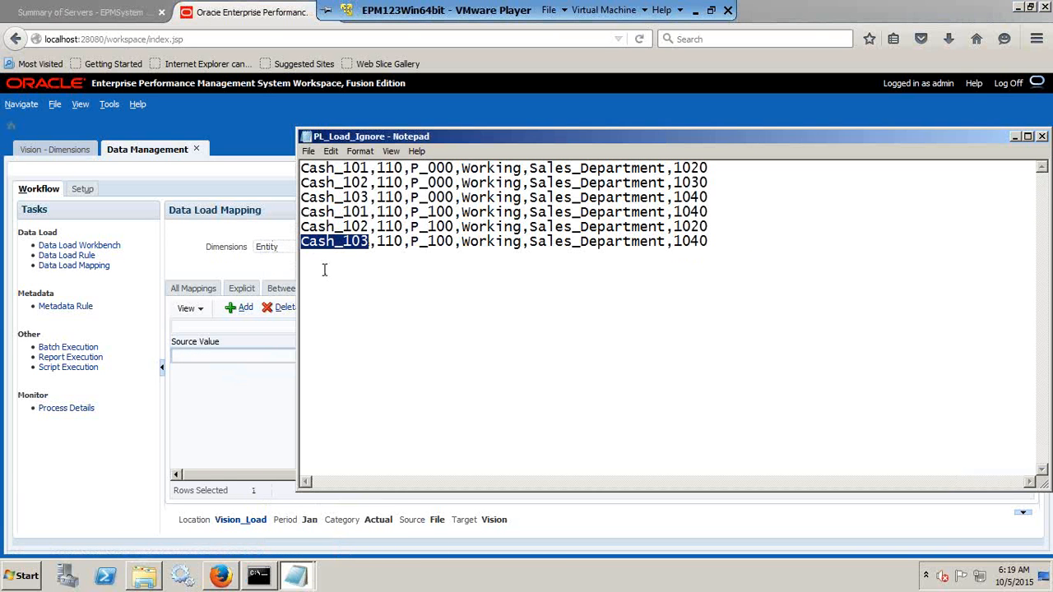
Set the Entity In mapping's source value to "110," and its target value to 110.
click(230, 356)
text(110,)
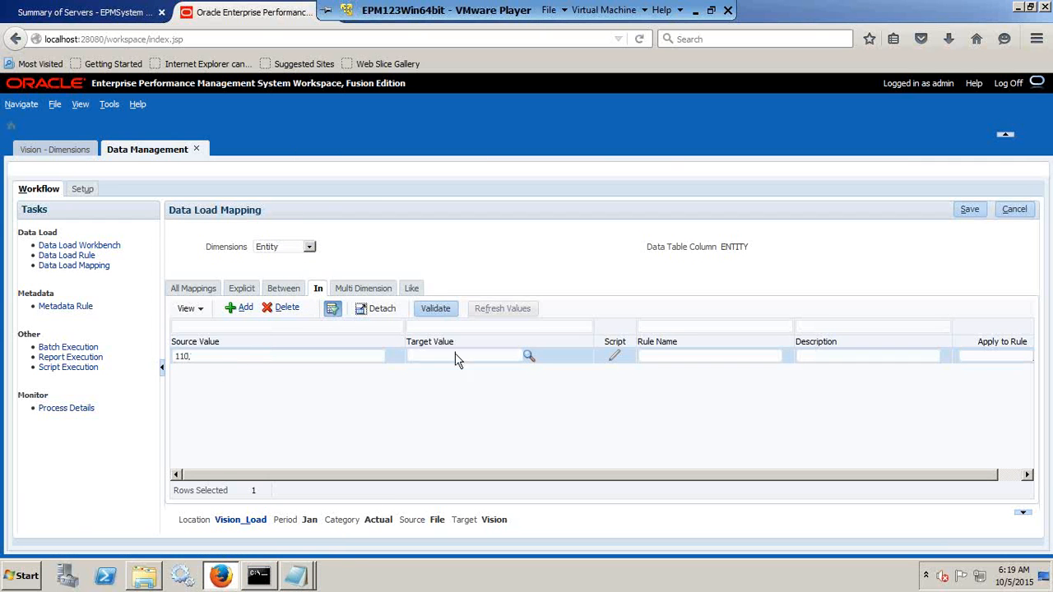
click(436, 354)
text(110)
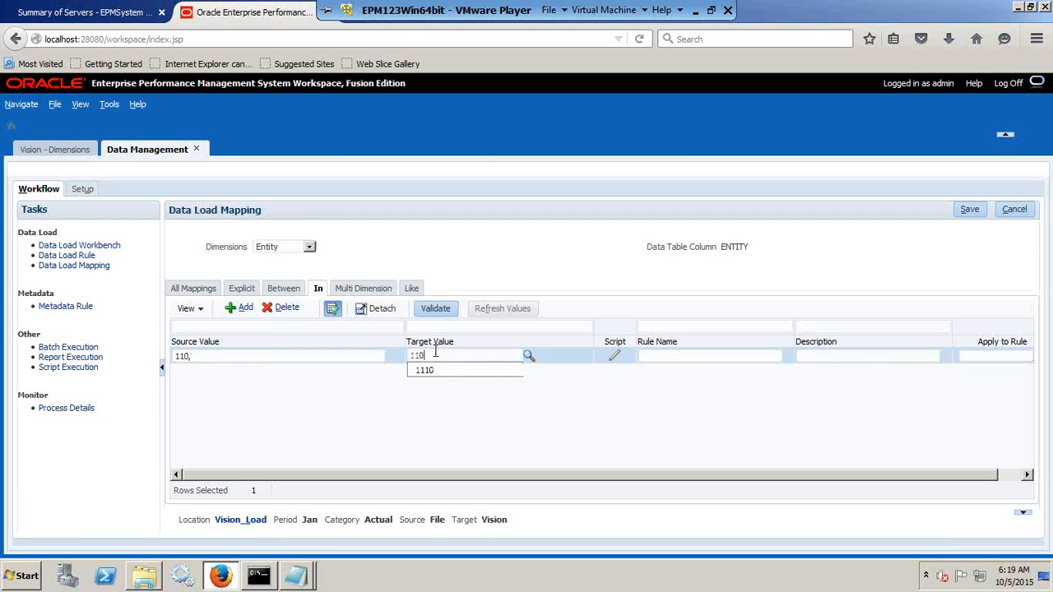
click(675, 383)
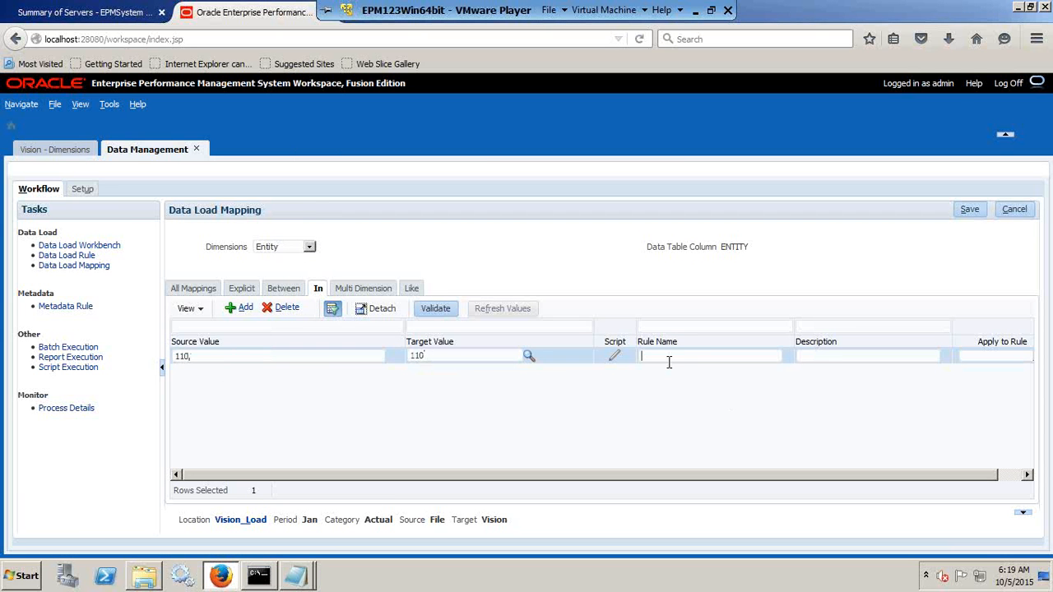
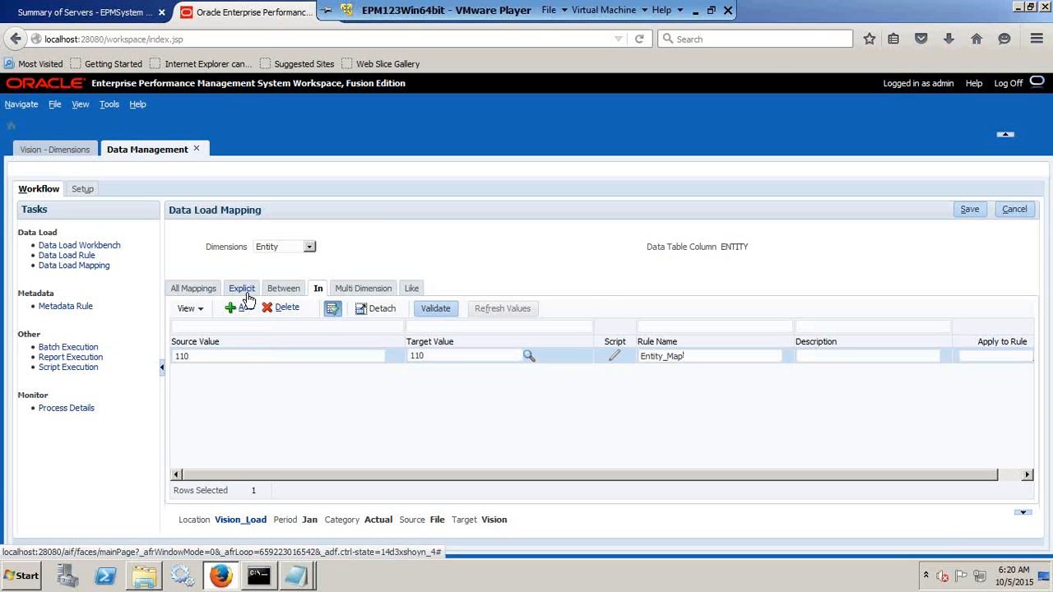
Switch the In data load mappings from the Entity dimension to the Department dimension.
click(244, 290)
click(318, 290)
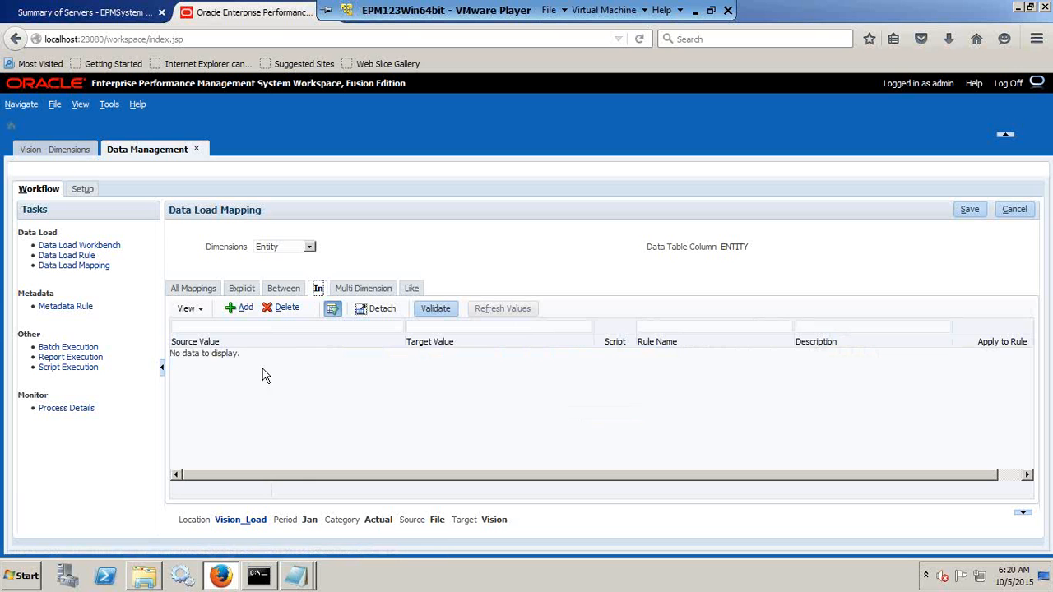
click(306, 248)
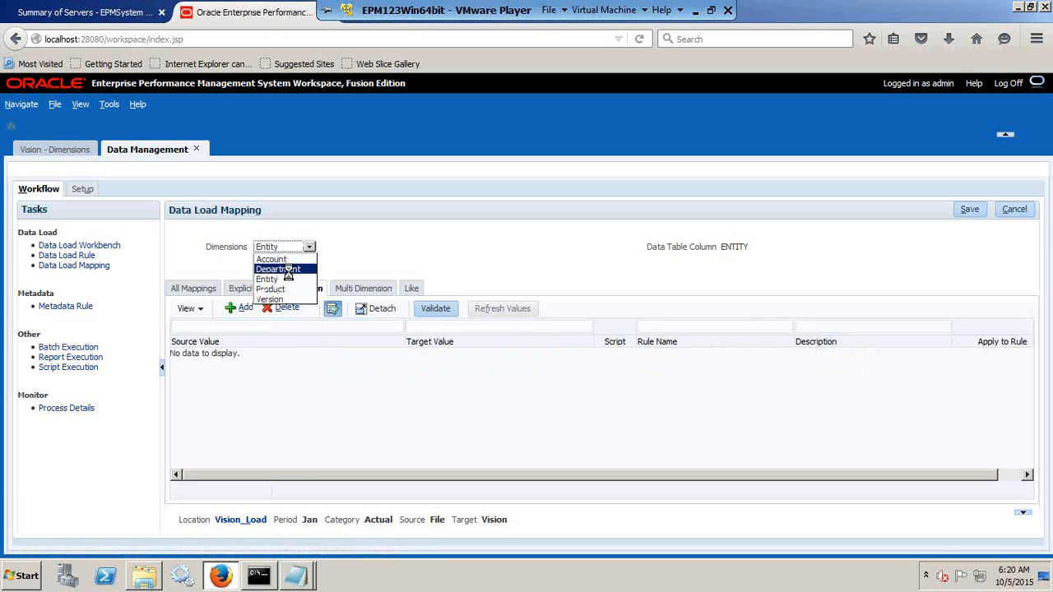
click(295, 271)
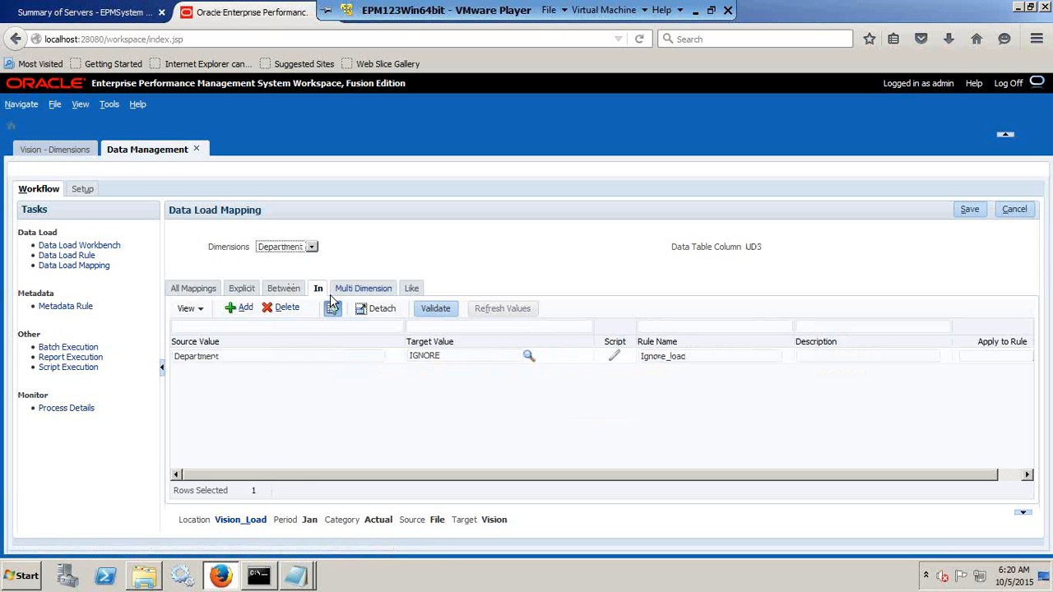
click(283, 308)
click(613, 382)
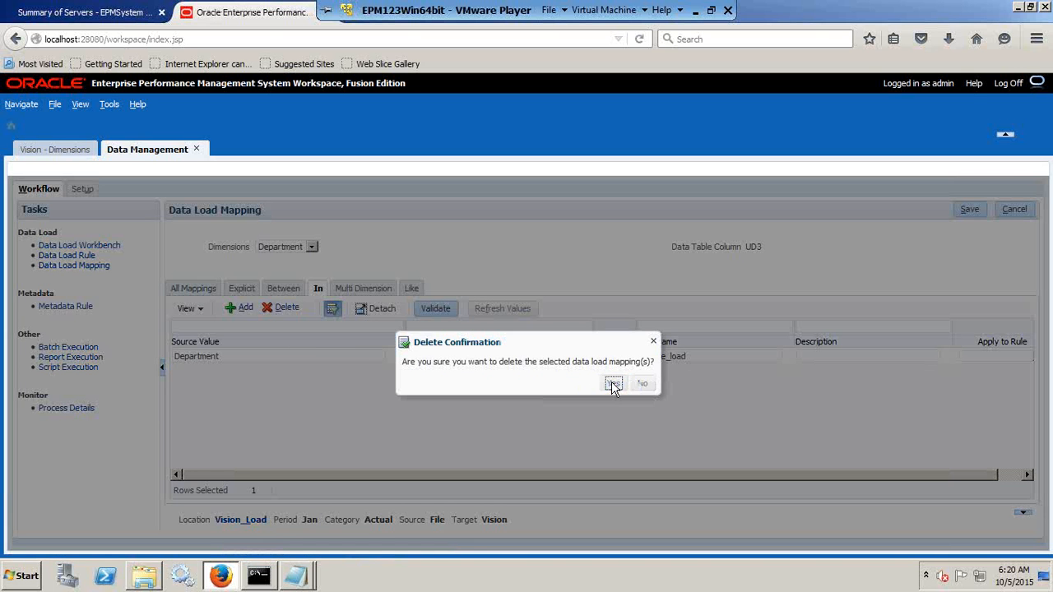
click(785, 284)
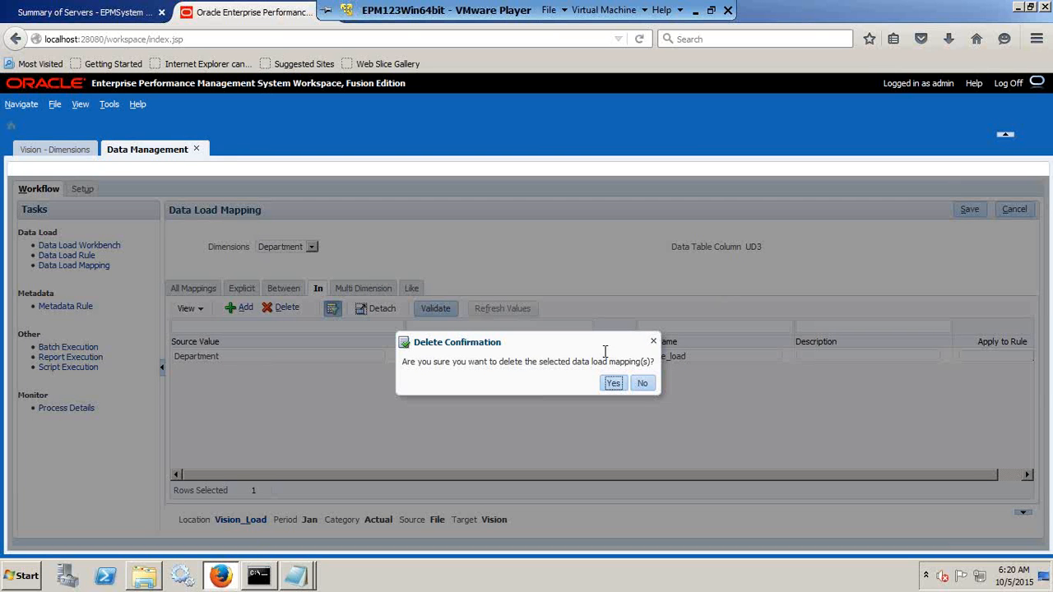
click(613, 383)
click(782, 295)
click(641, 384)
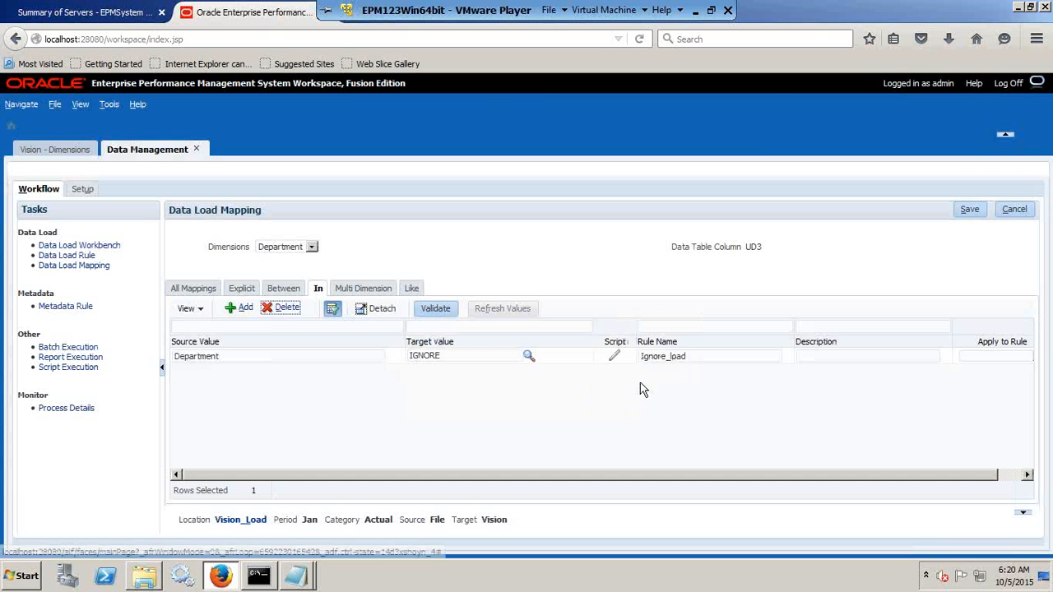
Add an Explicit mapping for Department with source value Sales_Department, copied from the PL_Load_Ignore file in Notepad.
click(242, 290)
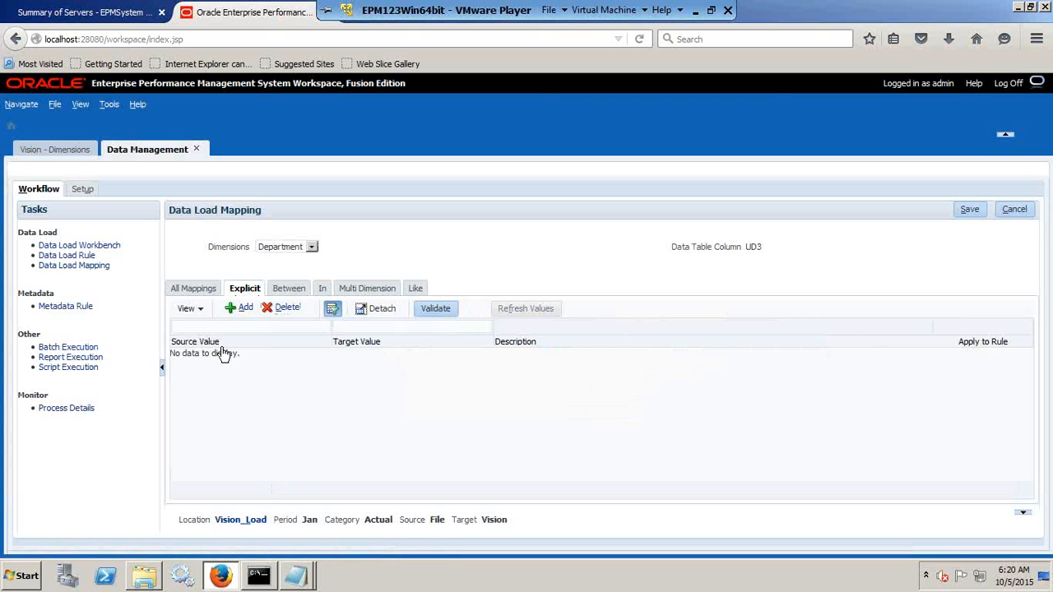
click(238, 307)
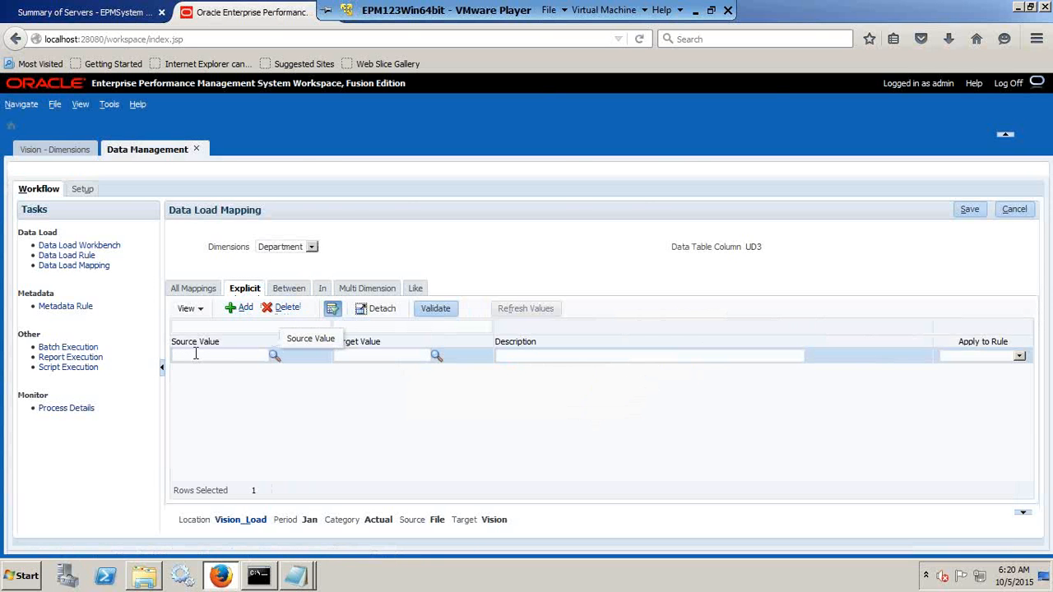
key(alt+Tab)
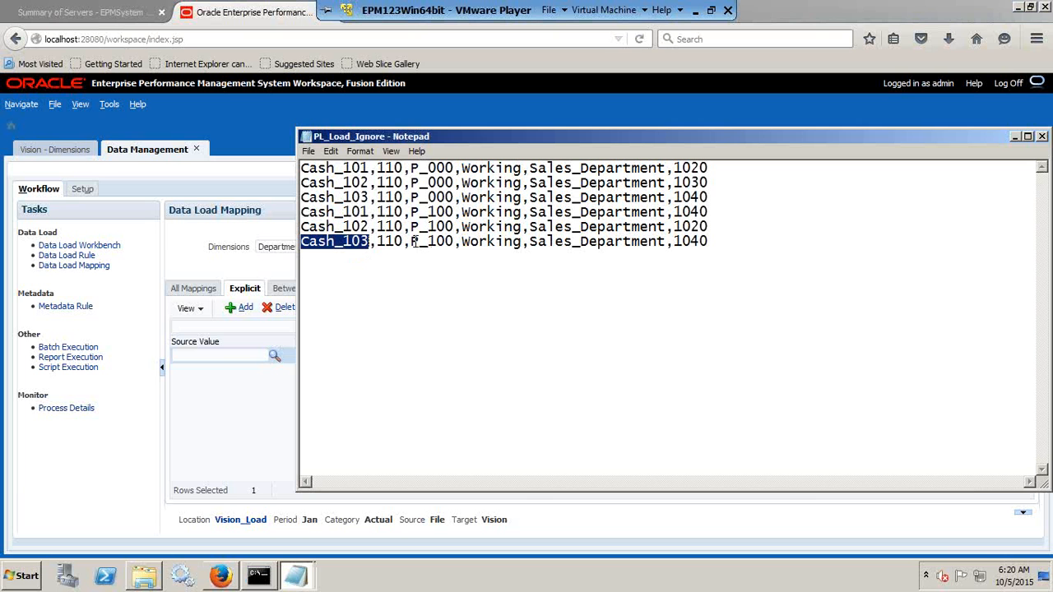
click(207, 355)
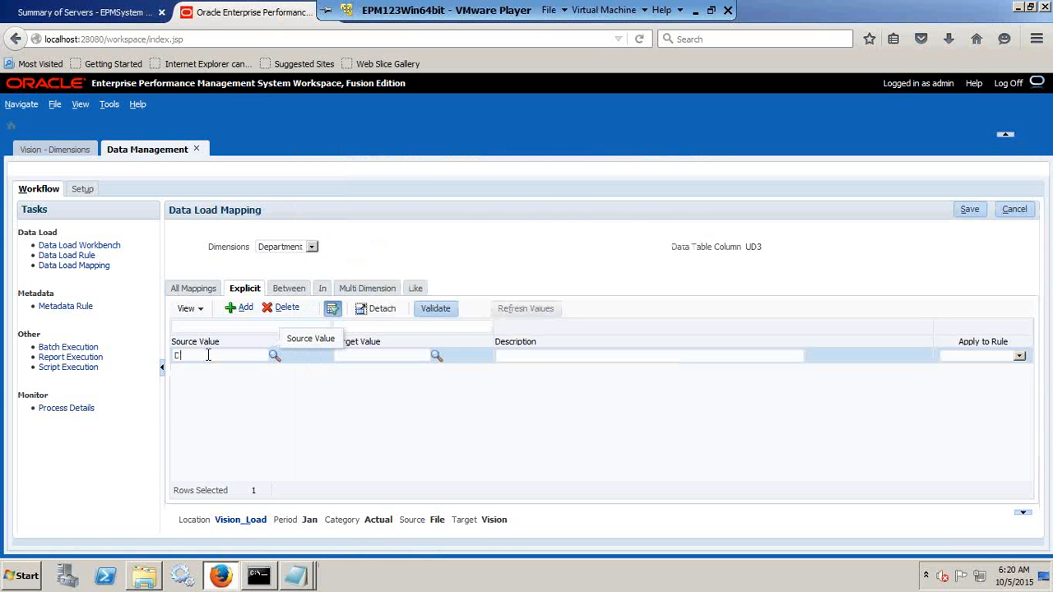
key(alt+Tab)
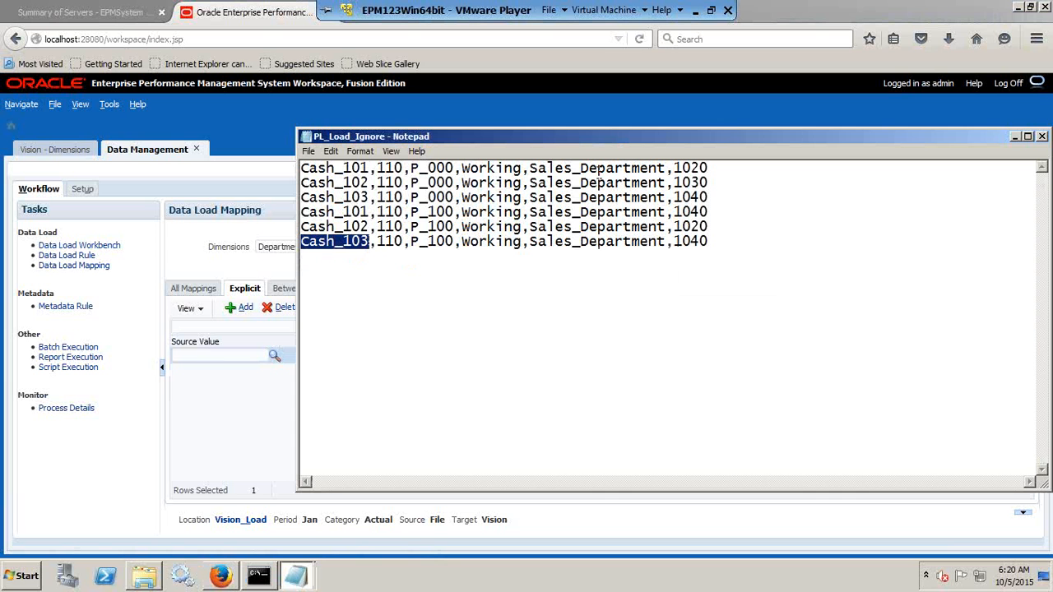
drag(664, 167, 534, 168)
key(ctrl+c)
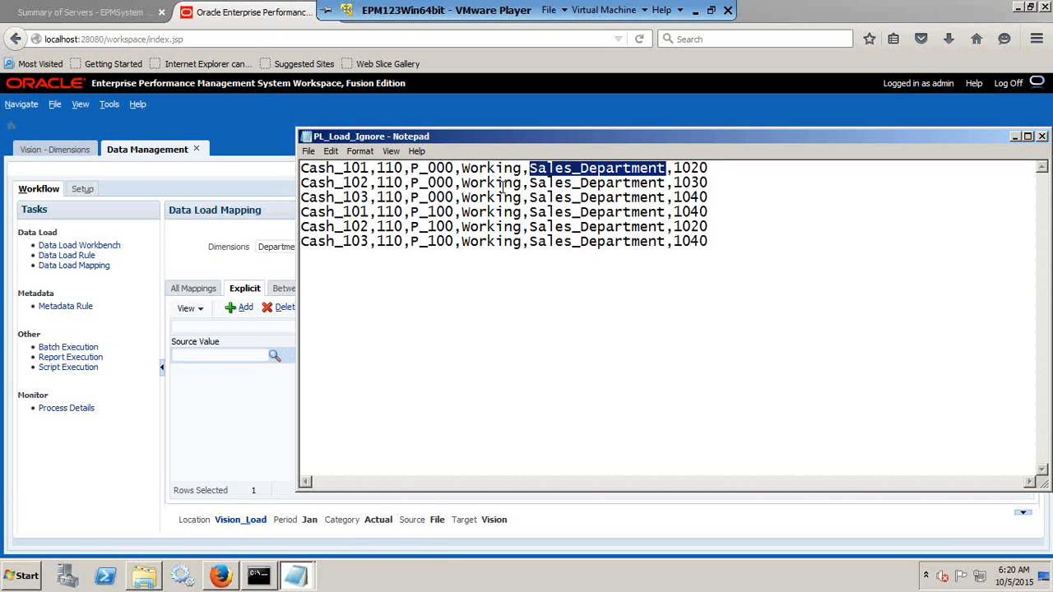
key(alt+Tab)
key(ctrl+v)
Set the Explicit Department mapping's target value to Ignore and save the mapping.
click(379, 353)
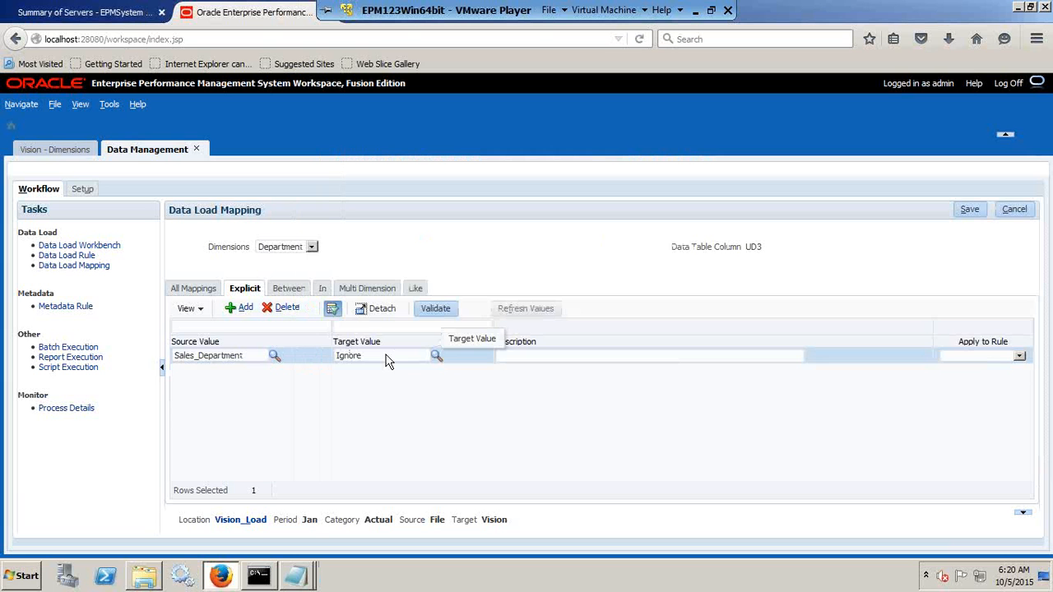
click(992, 358)
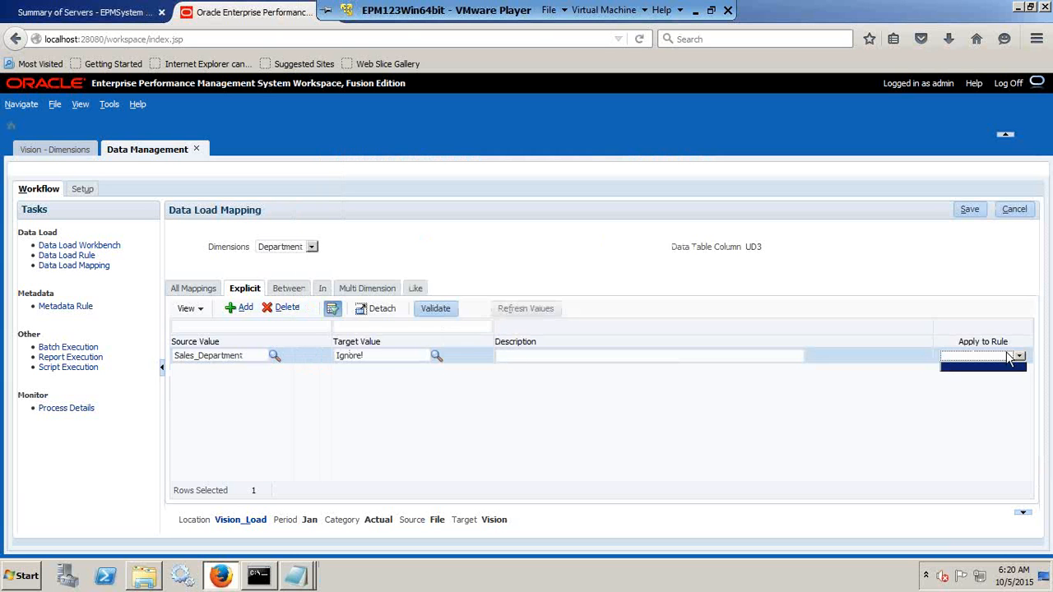
click(971, 212)
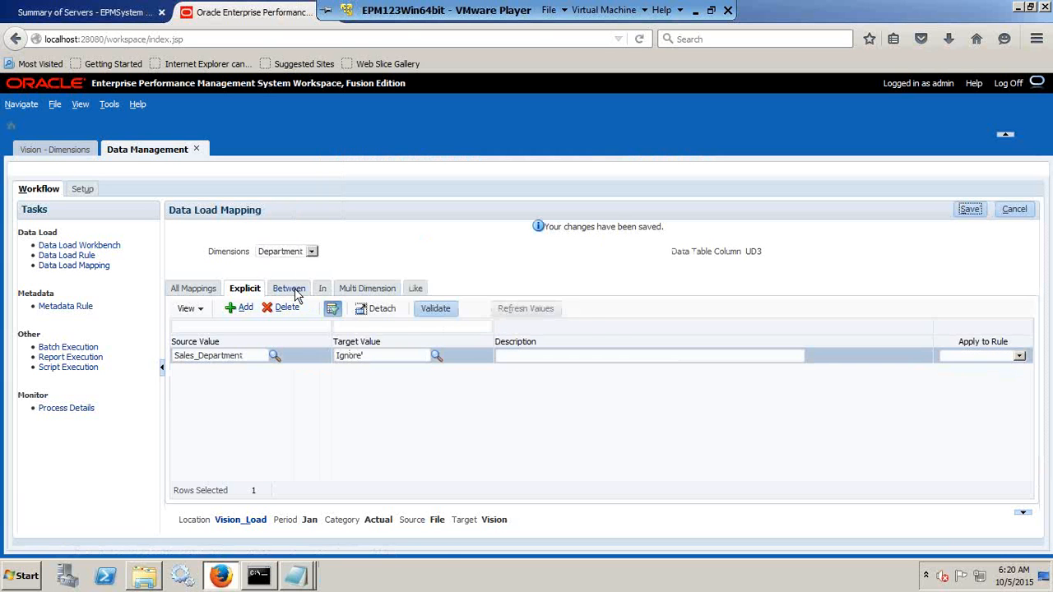
Delete the Ignore_load rule from the Department dimension's In mappings.
click(329, 289)
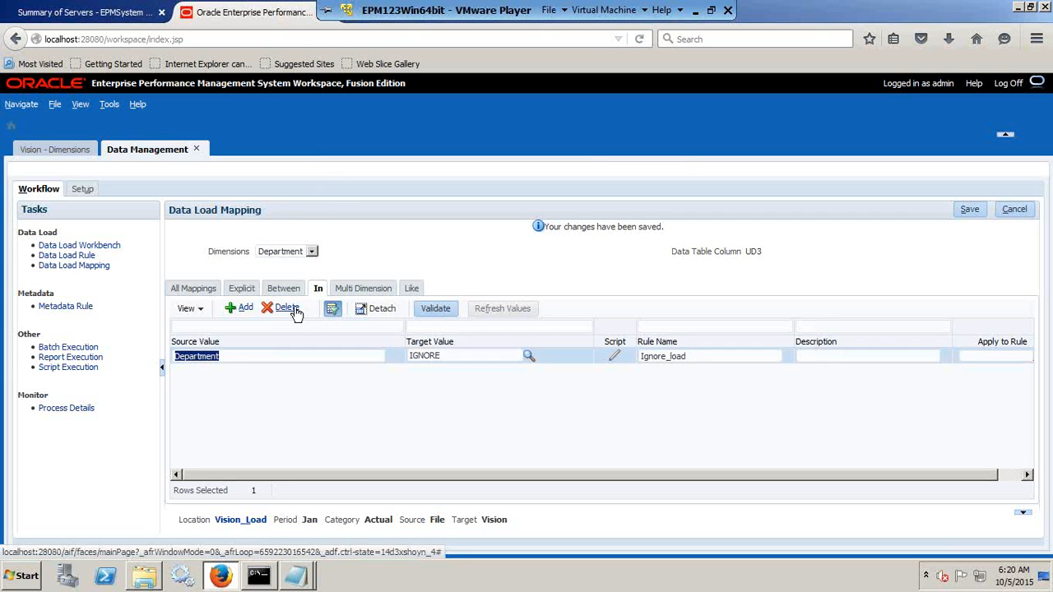
click(286, 308)
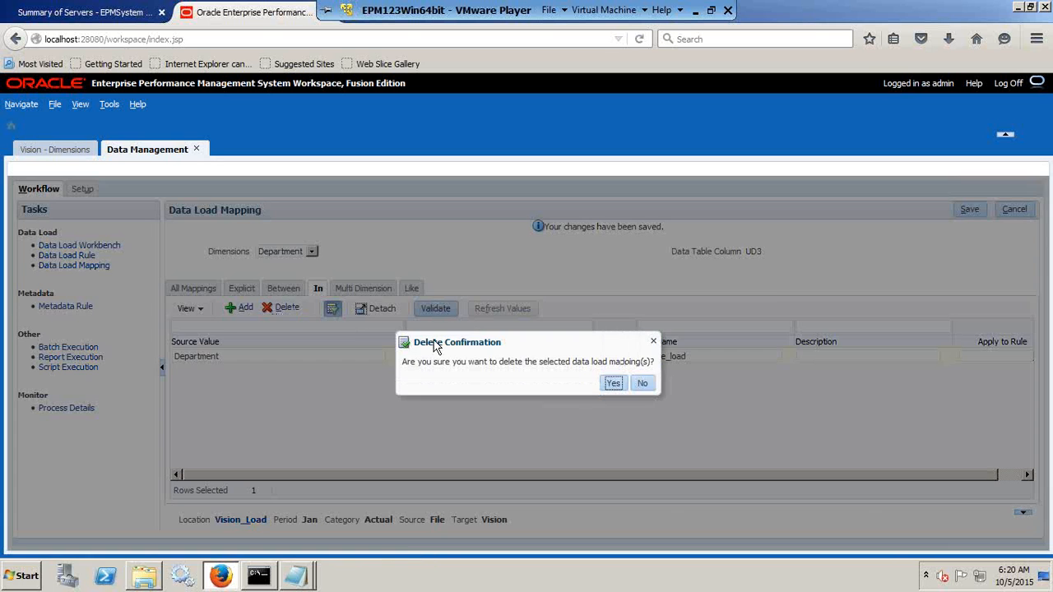
click(612, 383)
Add and save an Explicit mapping for the Entity dimension with source value 110 and target value 110.
click(241, 288)
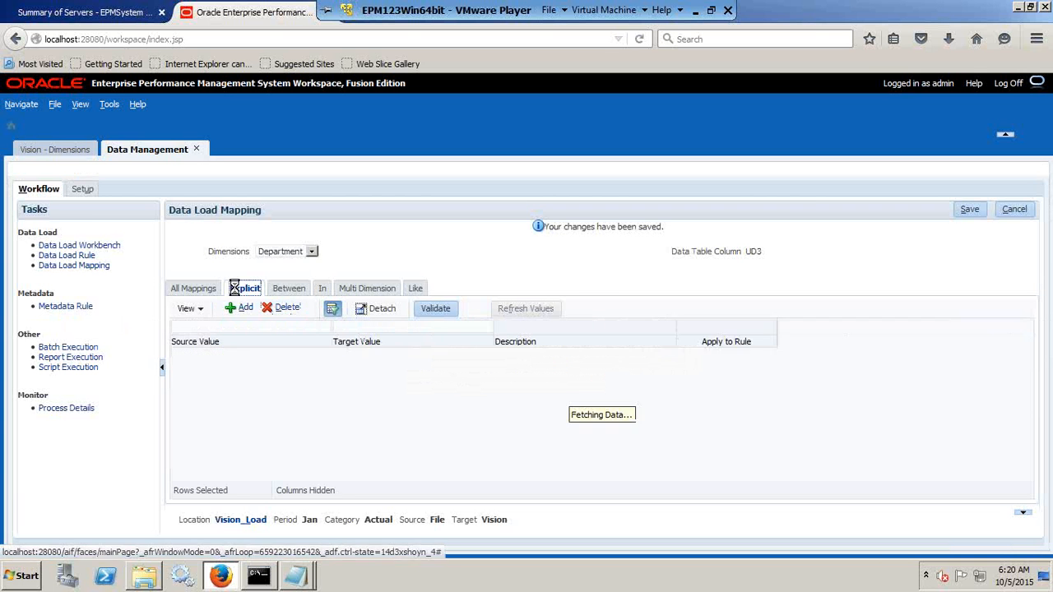
click(311, 251)
click(280, 285)
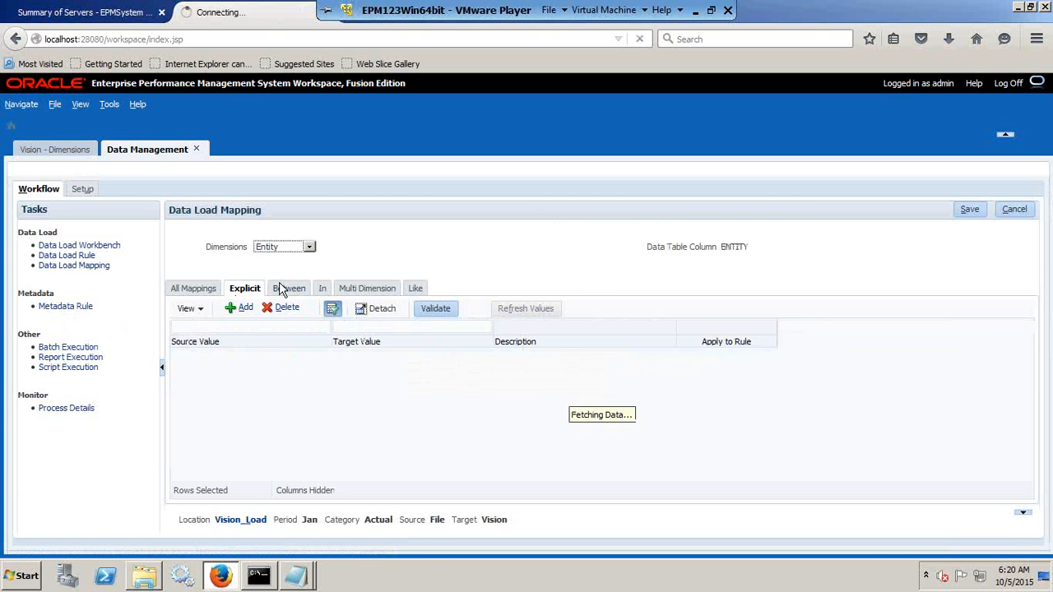
click(238, 308)
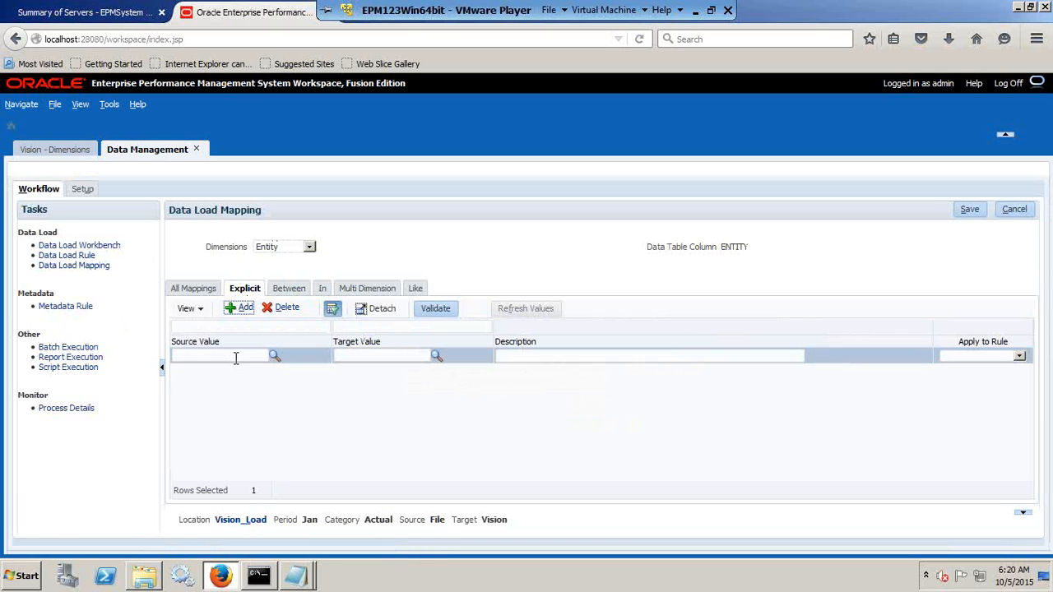
text(110)
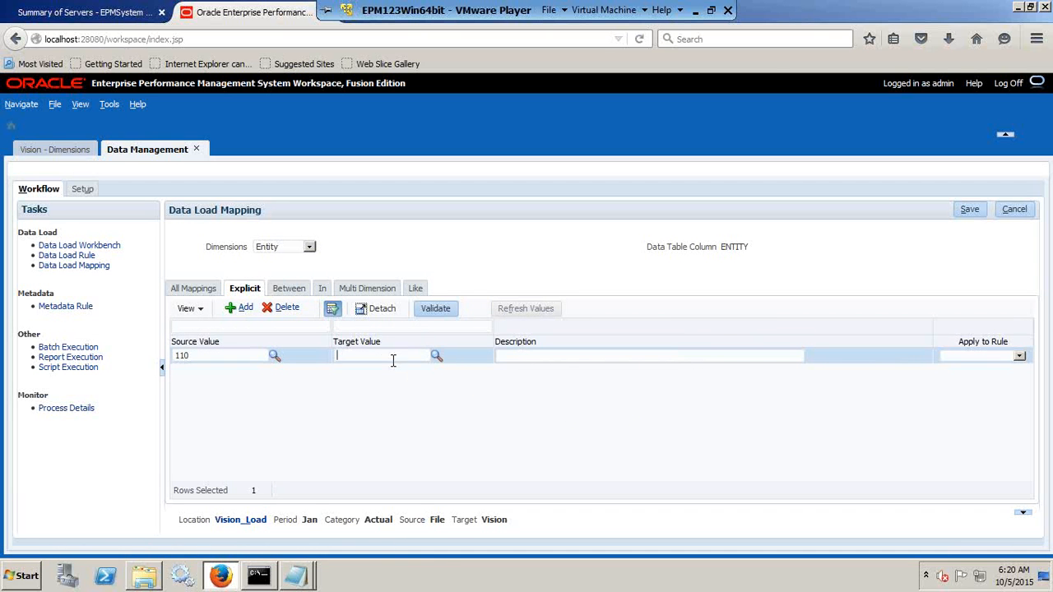
click(393, 359)
text(110)
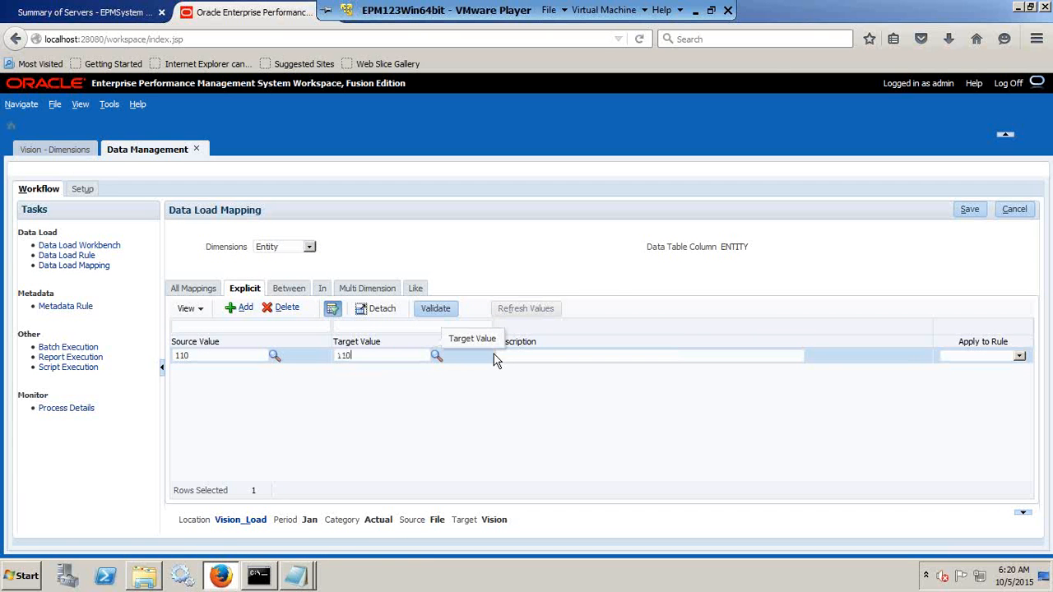
click(975, 210)
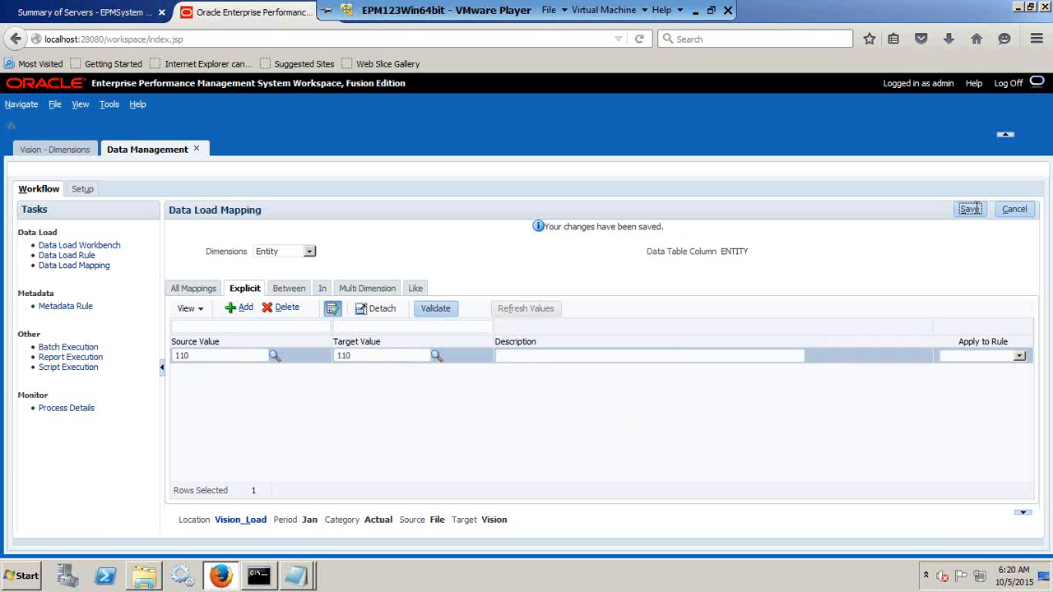
Delete the Entity_Map rule from the Entity dimension's In mappings.
click(322, 288)
click(241, 358)
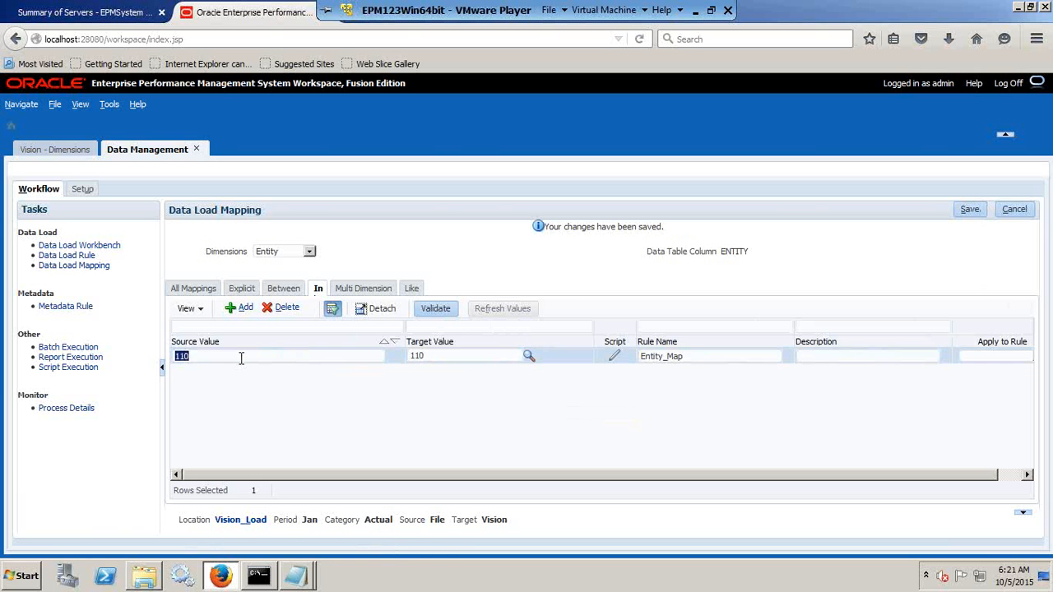
click(281, 308)
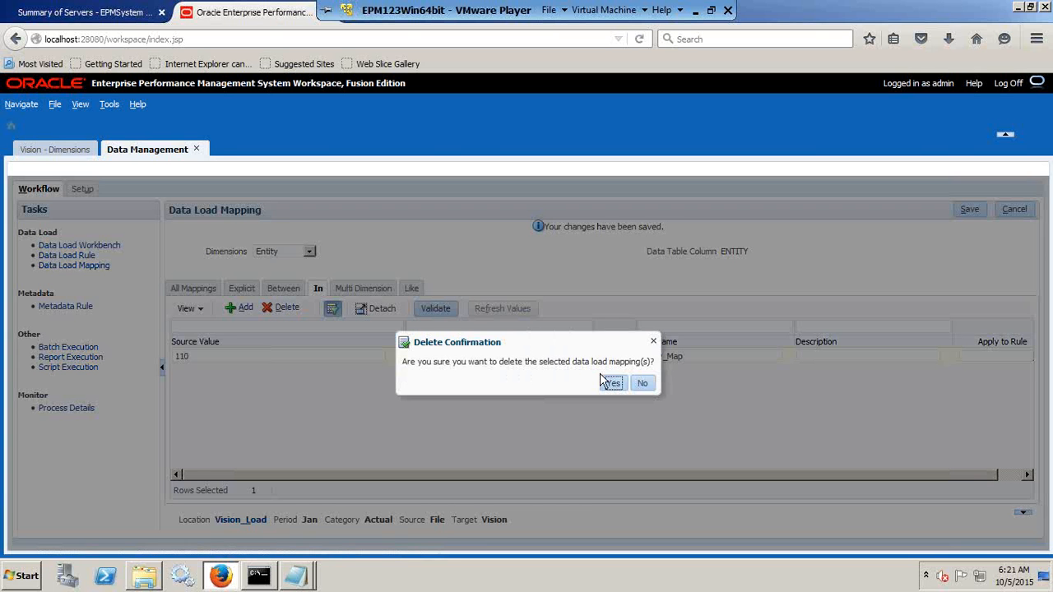
click(610, 383)
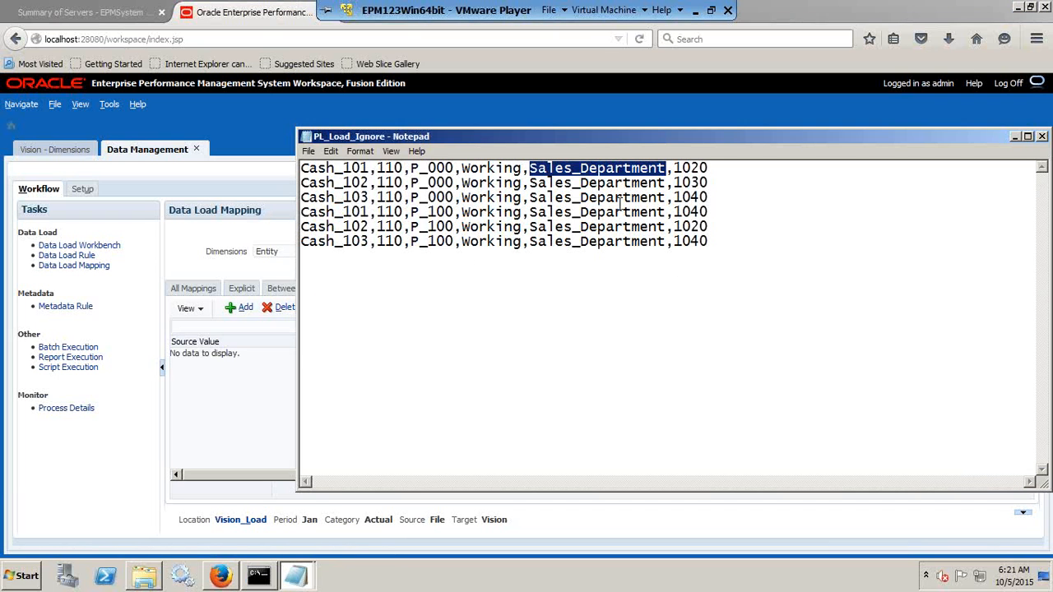
Switch the mappings to the Product dimension and copy the source value P_000 from the PL_Load_Ignore file in Notepad.
key(alt+Tab)
click(301, 251)
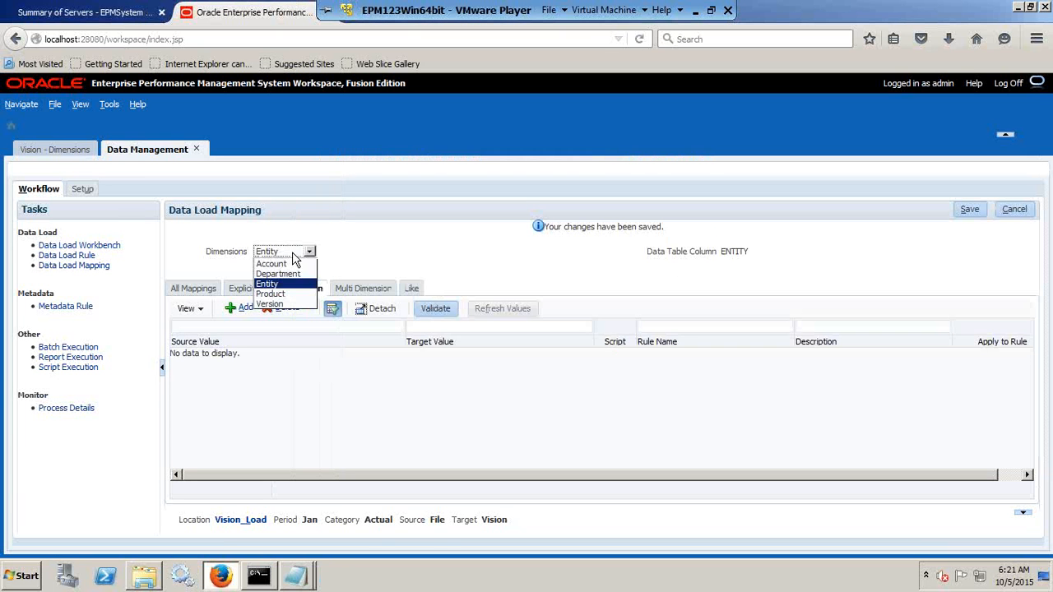
click(271, 294)
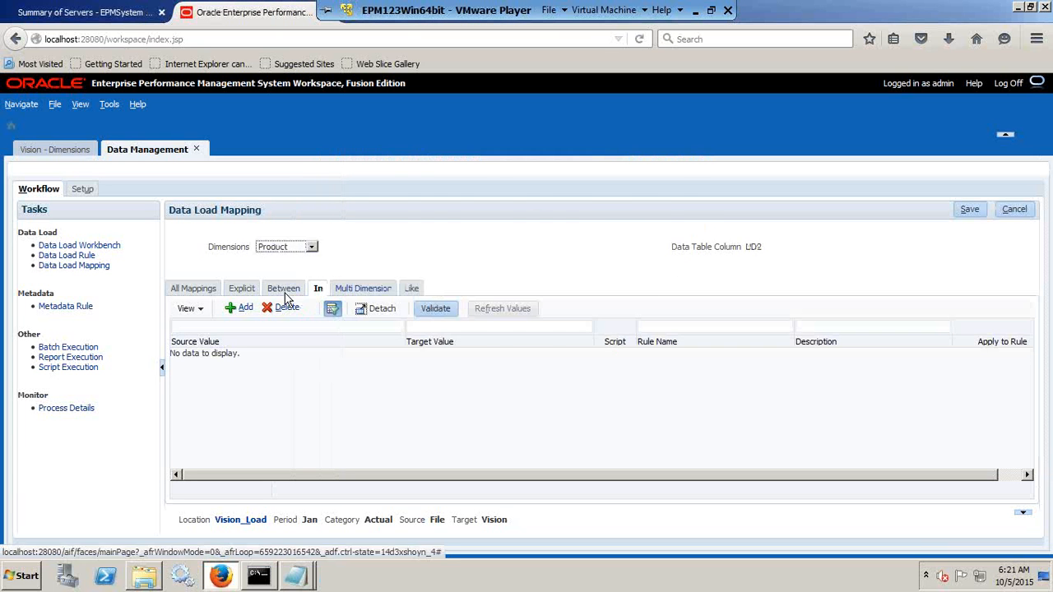
key(alt+Tab)
drag(457, 170, 409, 169)
key(ctrl+c)
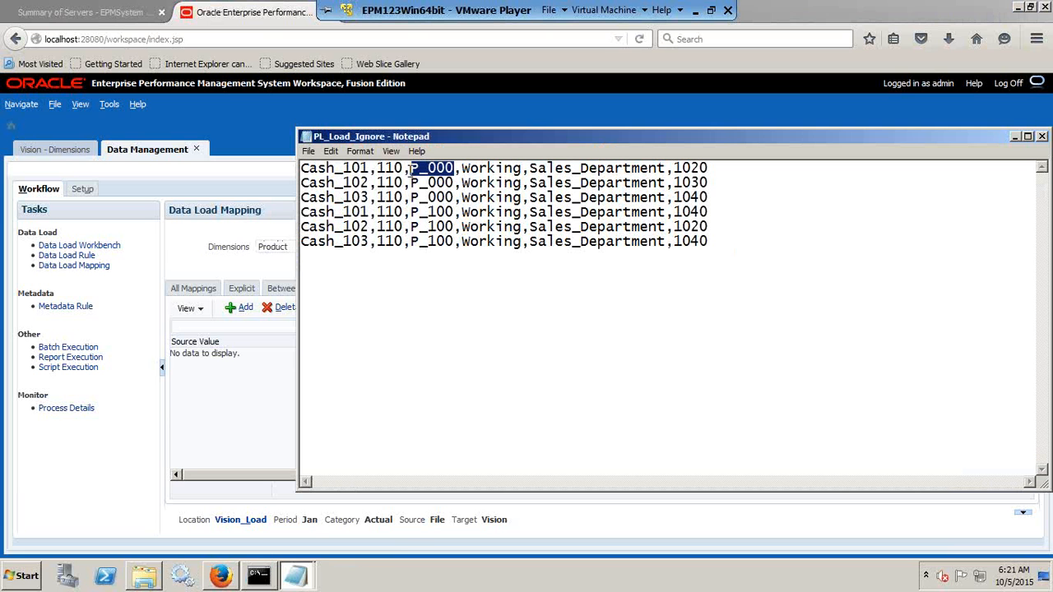
click(247, 307)
key(ctrl+v)
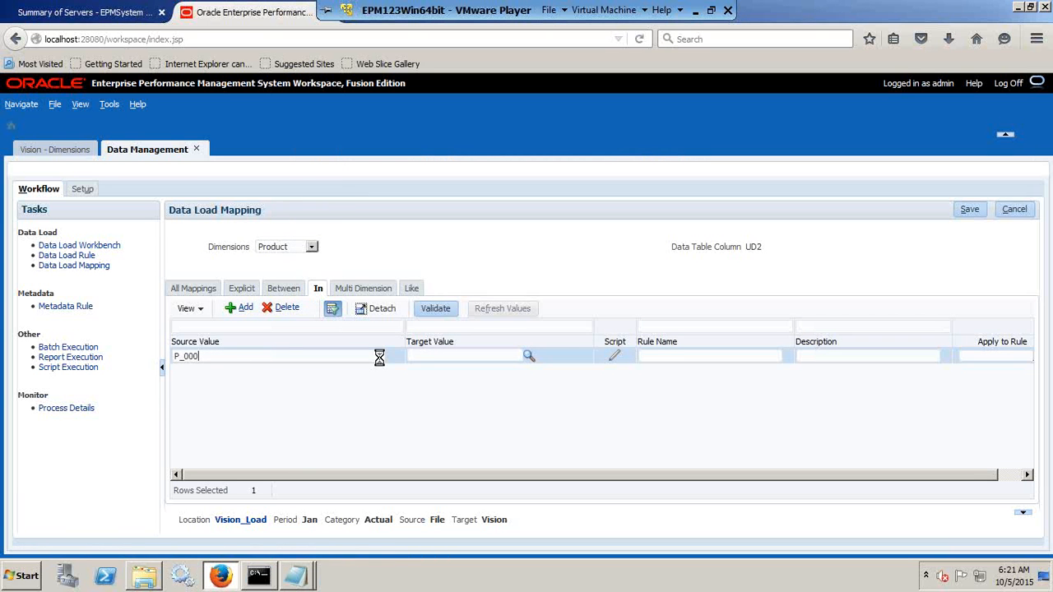
click(435, 363)
click(724, 360)
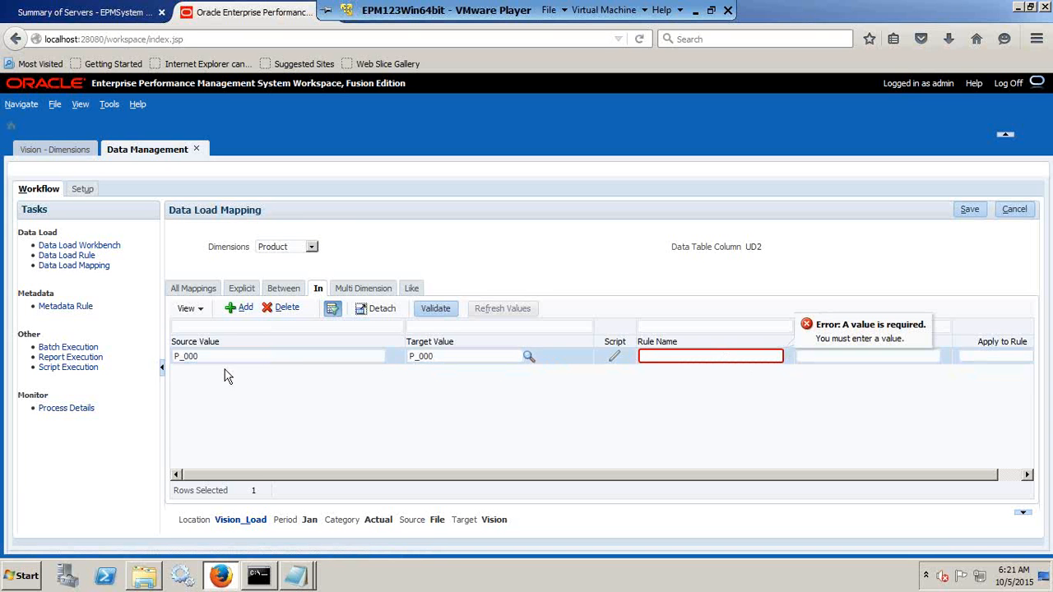
text(Prod_)
click(284, 307)
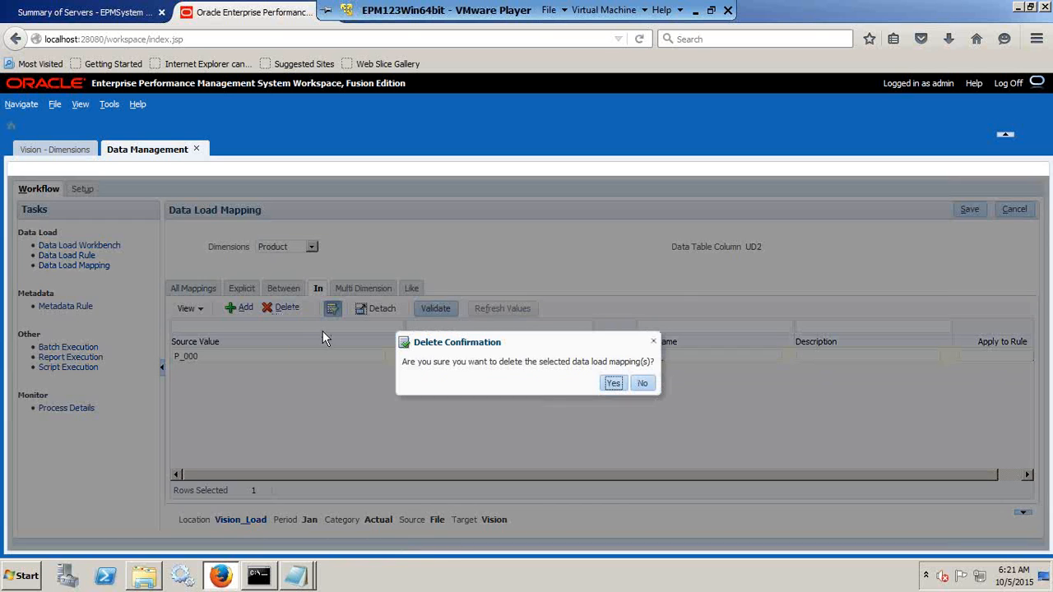
click(613, 382)
Add an Explicit mapping for the Product dimension with source value P_000 and target value P_000.
click(238, 288)
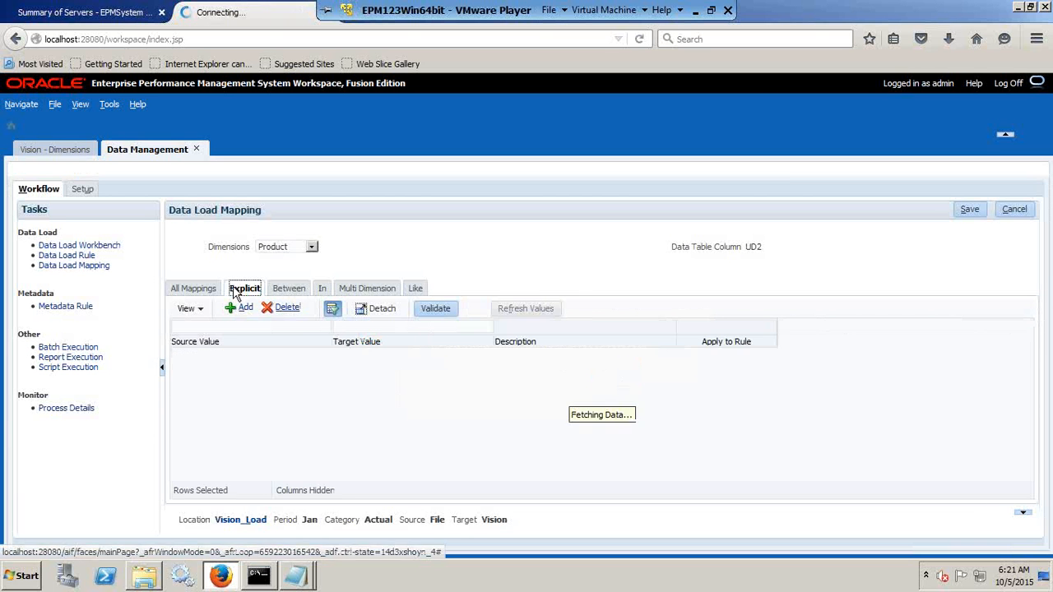
click(245, 307)
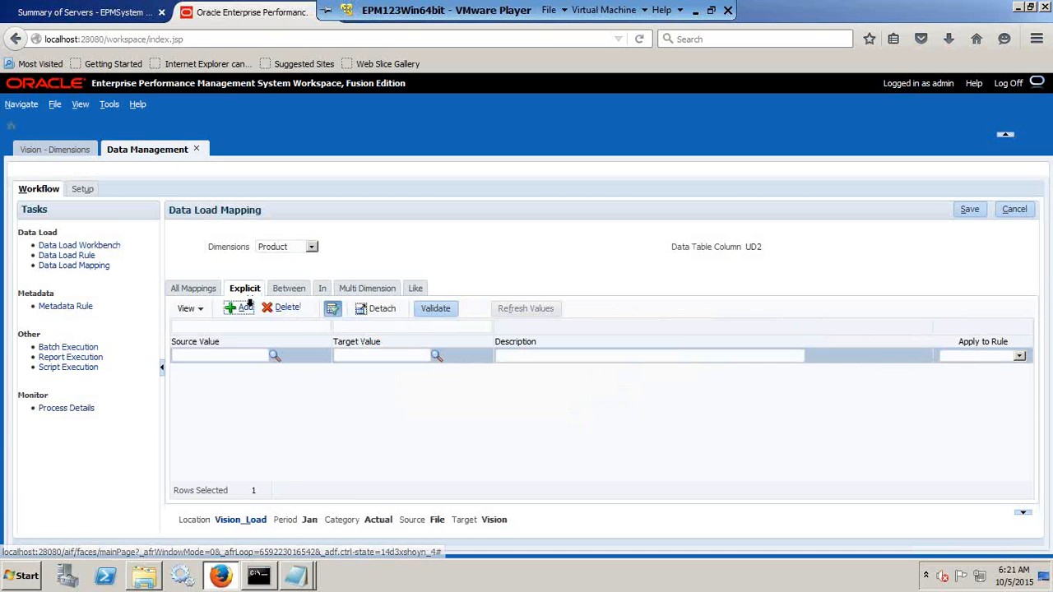
click(254, 356)
text(P_000)
click(363, 356)
text(P_000)
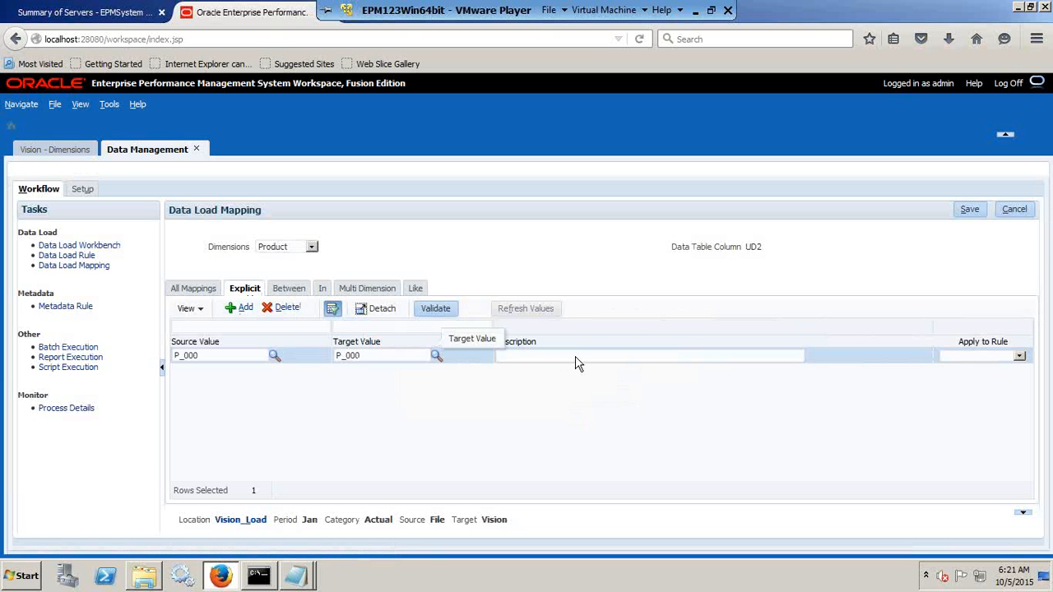
Add a second Explicit mapping for the Product dimension with source and target value P_100, copied from the PL_Load_Ignore file, and save the mappings.
click(240, 308)
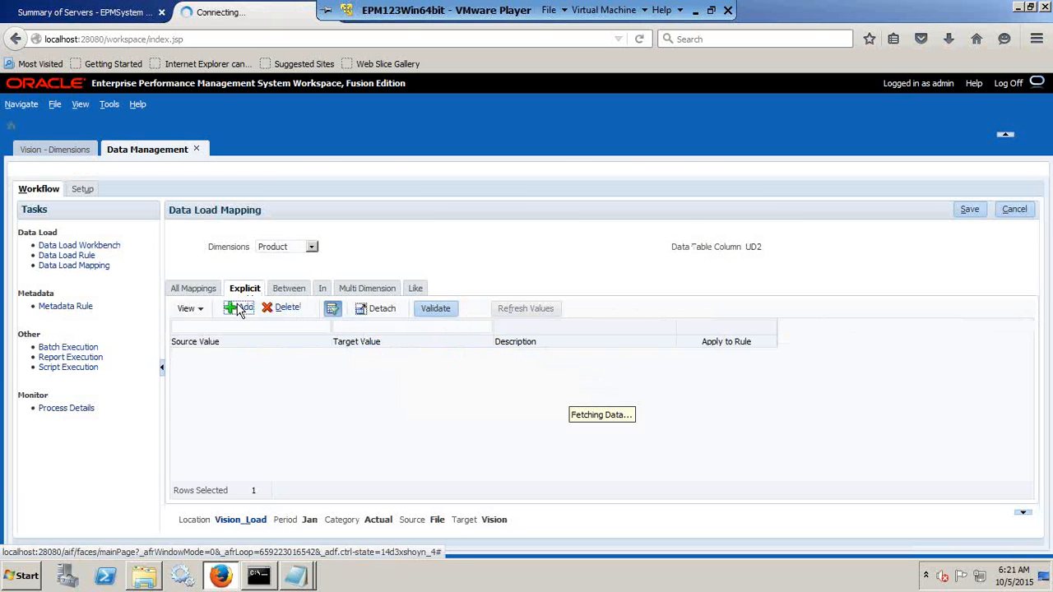
key(alt+Tab)
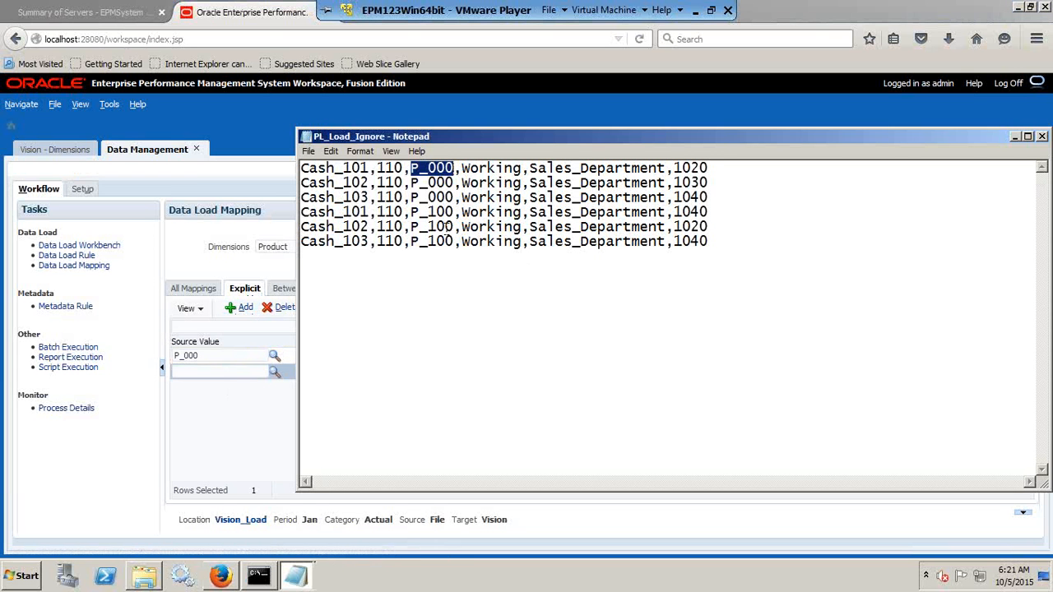
drag(454, 228, 417, 231)
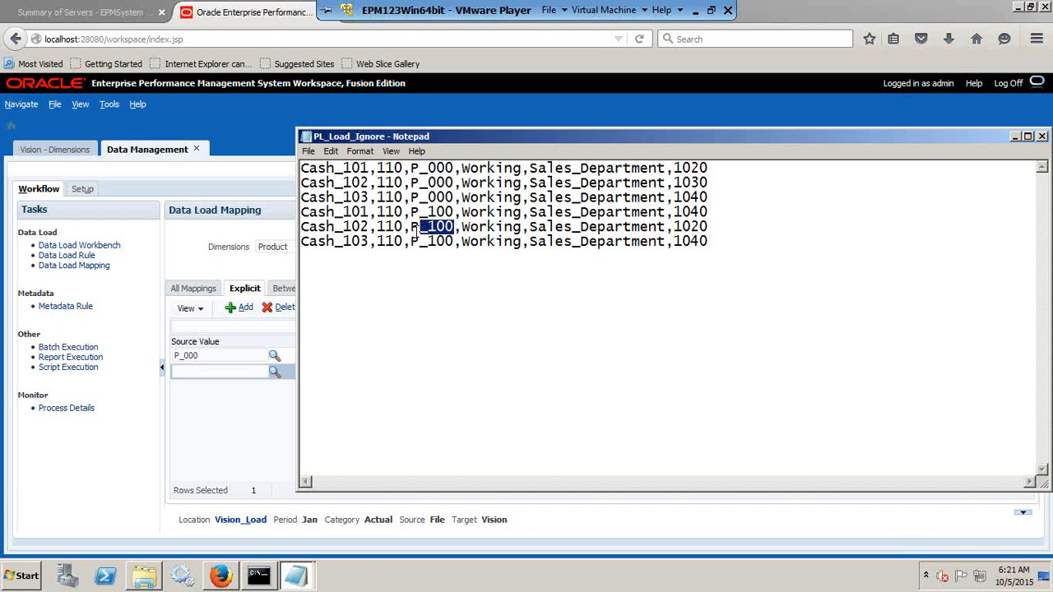
click(301, 281)
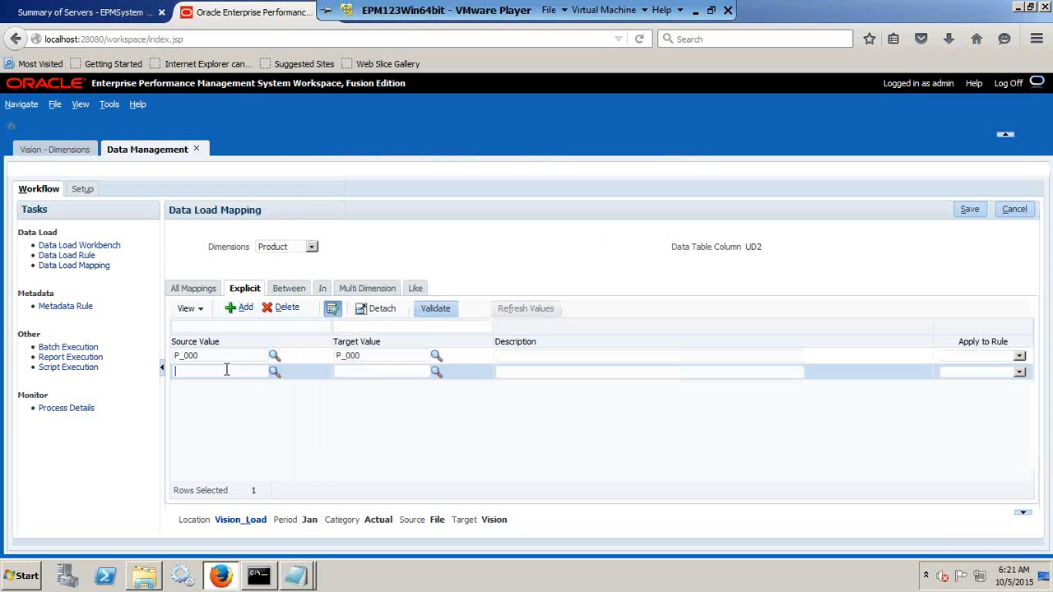
text(P_100)
click(383, 373)
text(P_100)
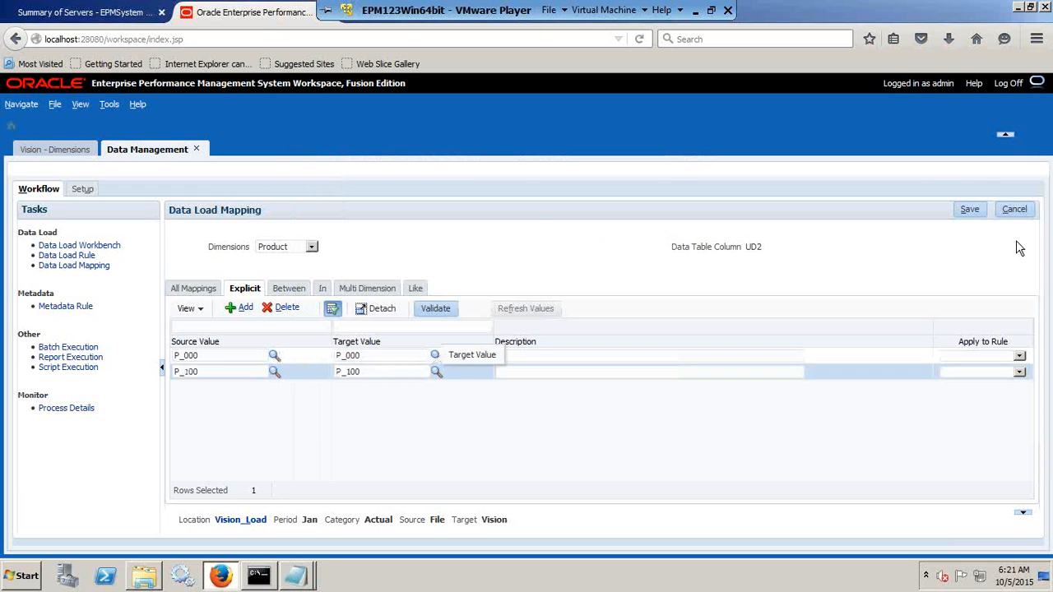
click(972, 210)
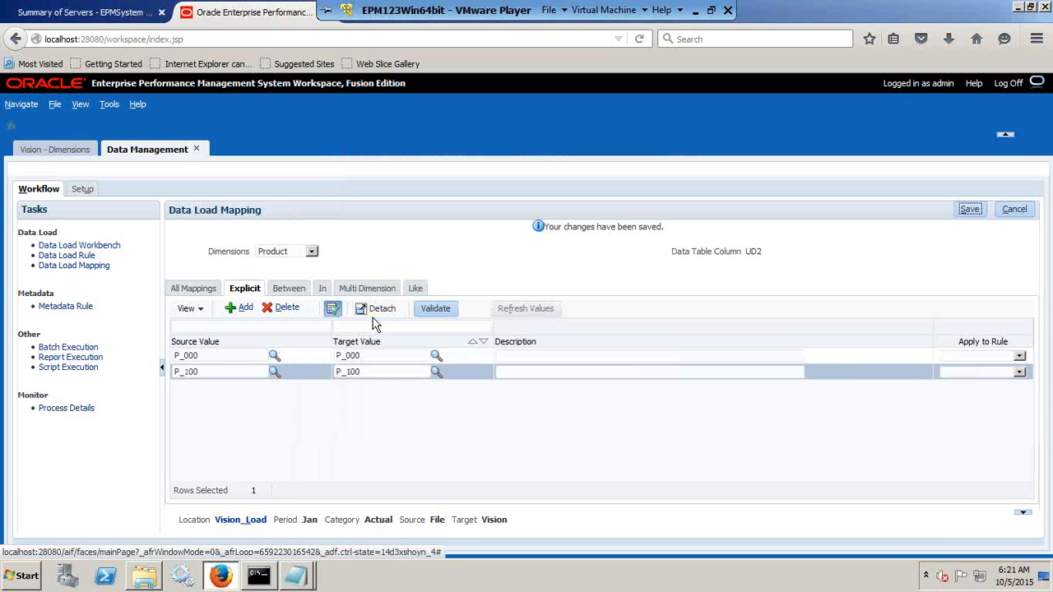
Add a data load rule named Vision_Load with category Actual, target plan type Plan1 and import format Vision_Load.
click(88, 255)
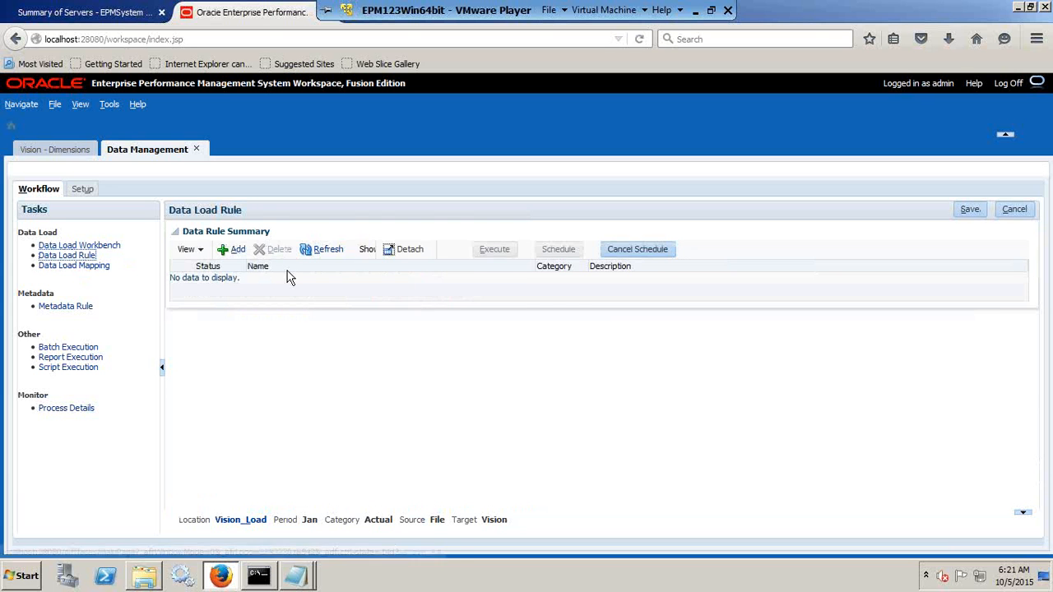
click(236, 249)
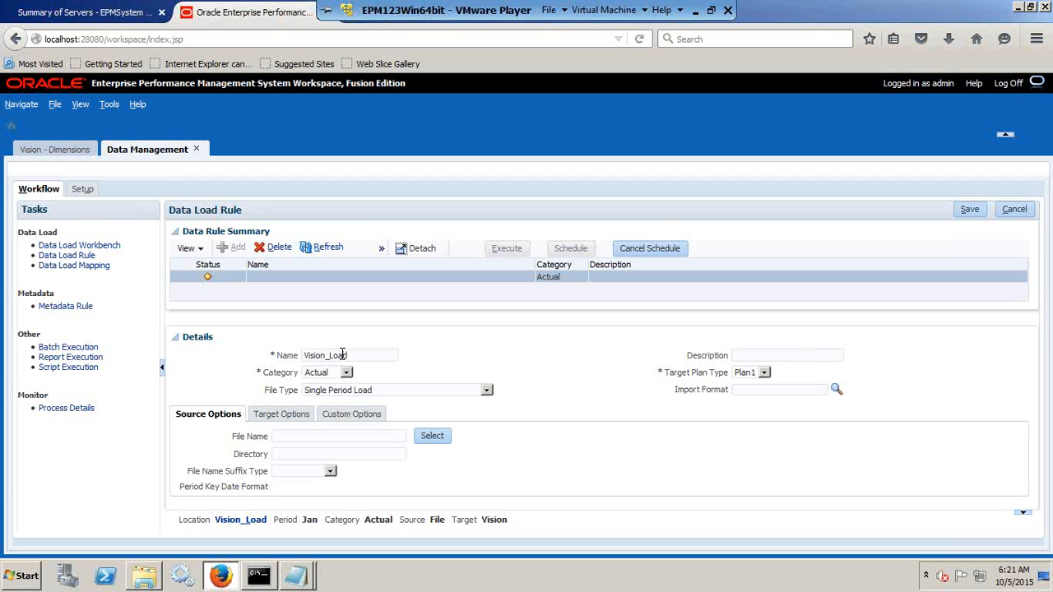
click(331, 373)
click(332, 374)
click(332, 374)
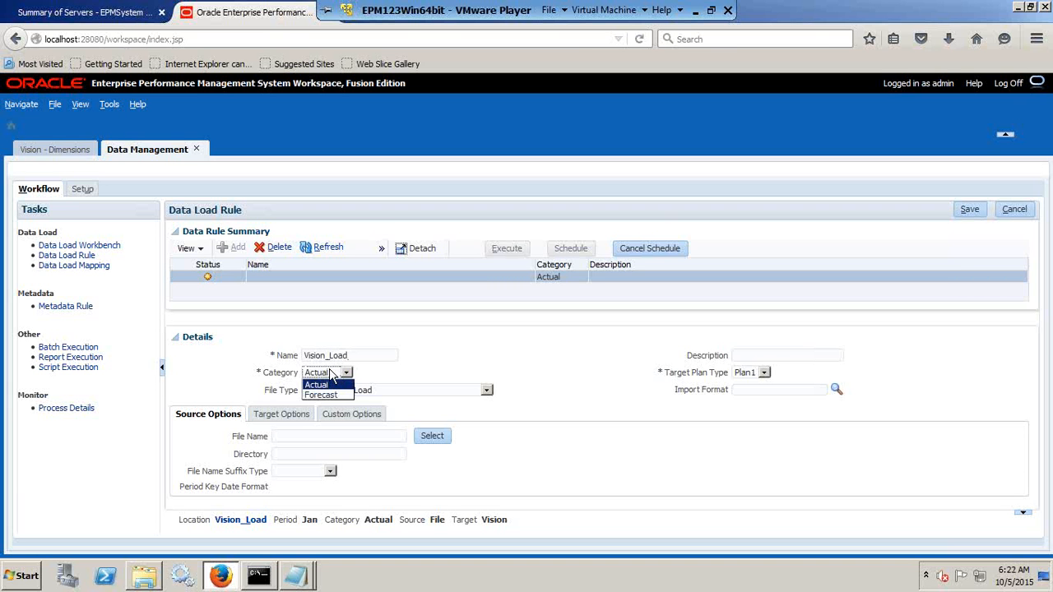
click(331, 374)
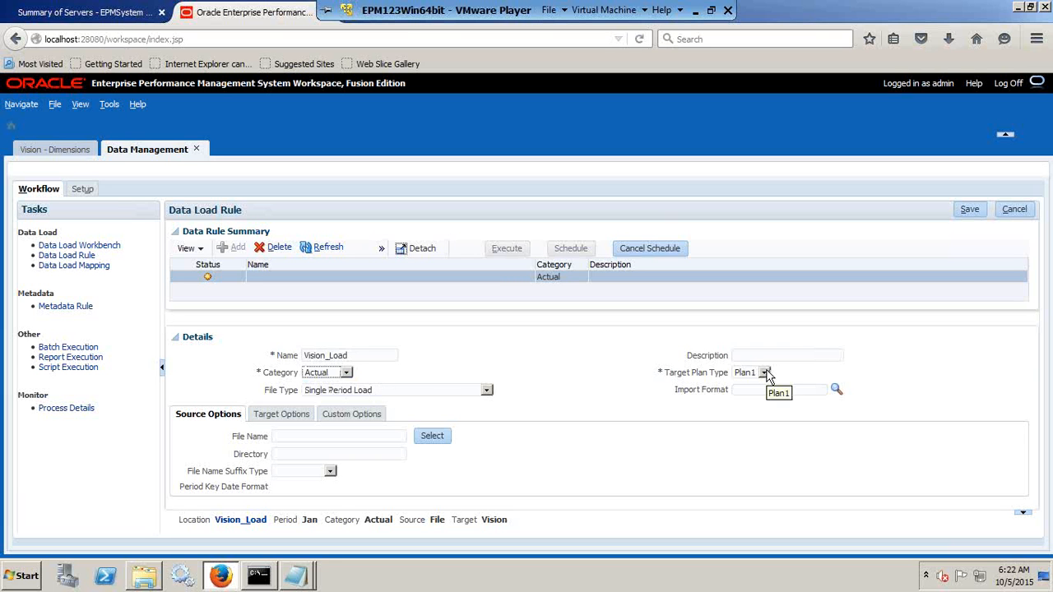
click(837, 389)
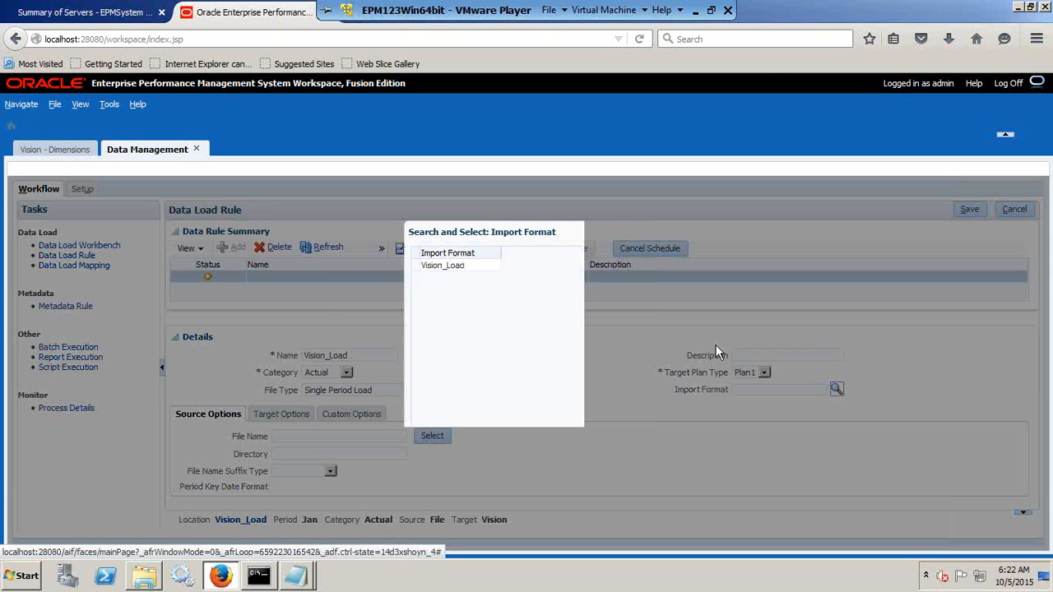
click(448, 268)
click(593, 495)
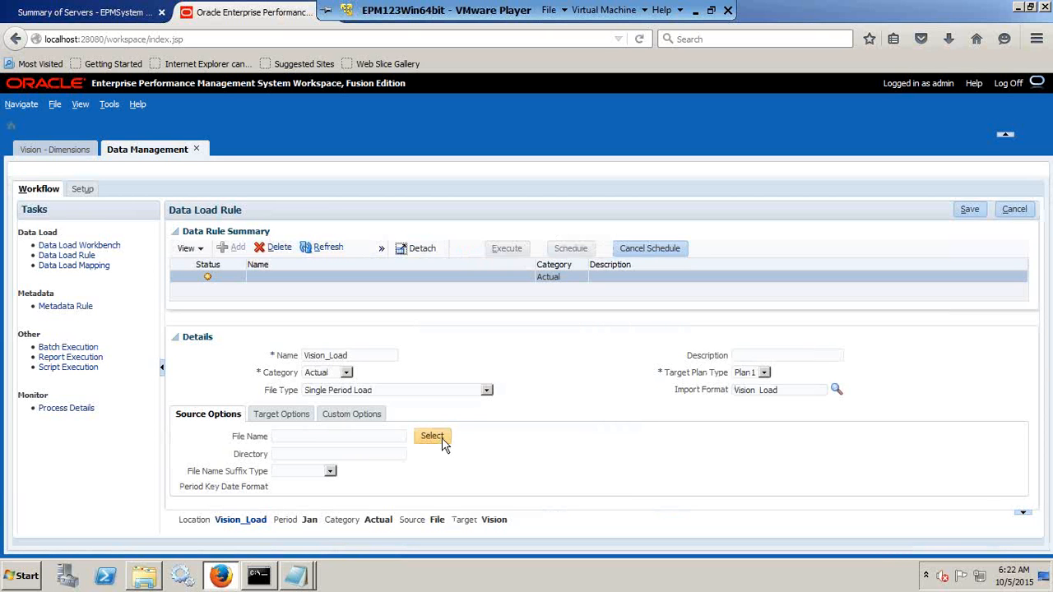
Choose PL_Load_Ignore.txt as the source file of the Vision_Load rule and save the rule.
click(434, 436)
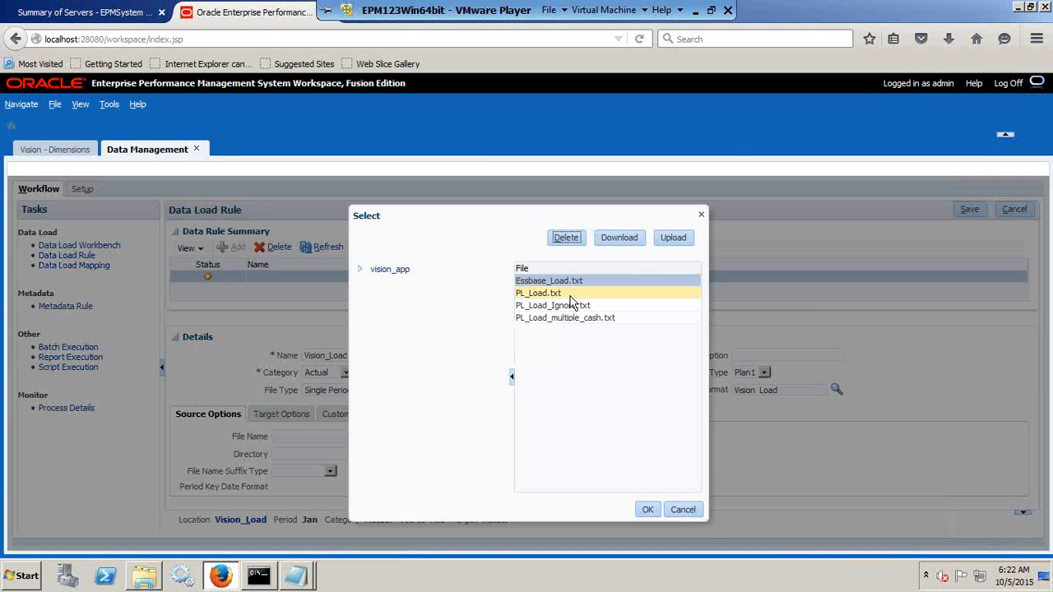
click(566, 308)
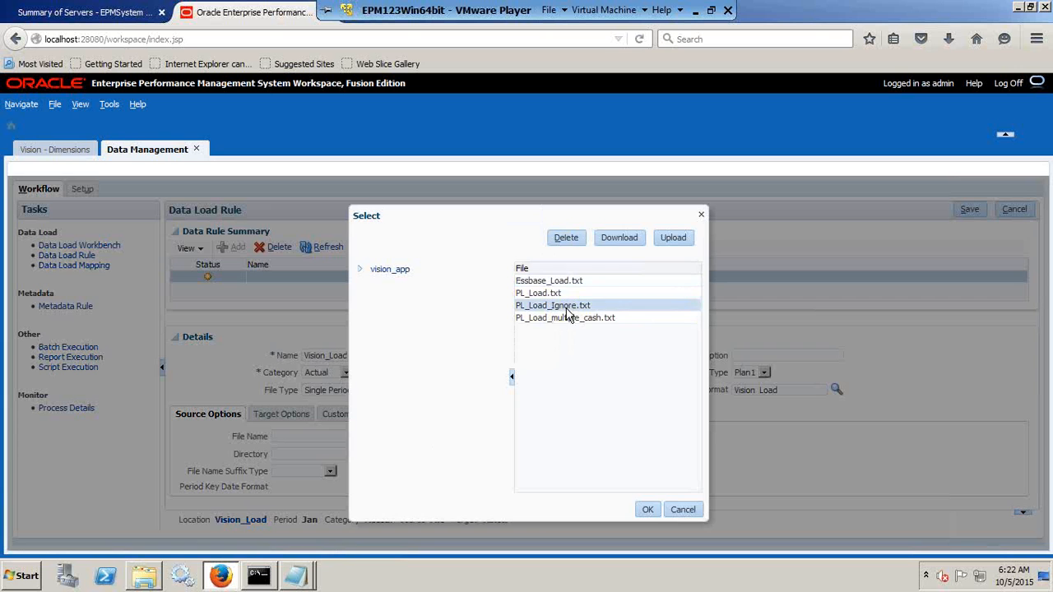
click(648, 509)
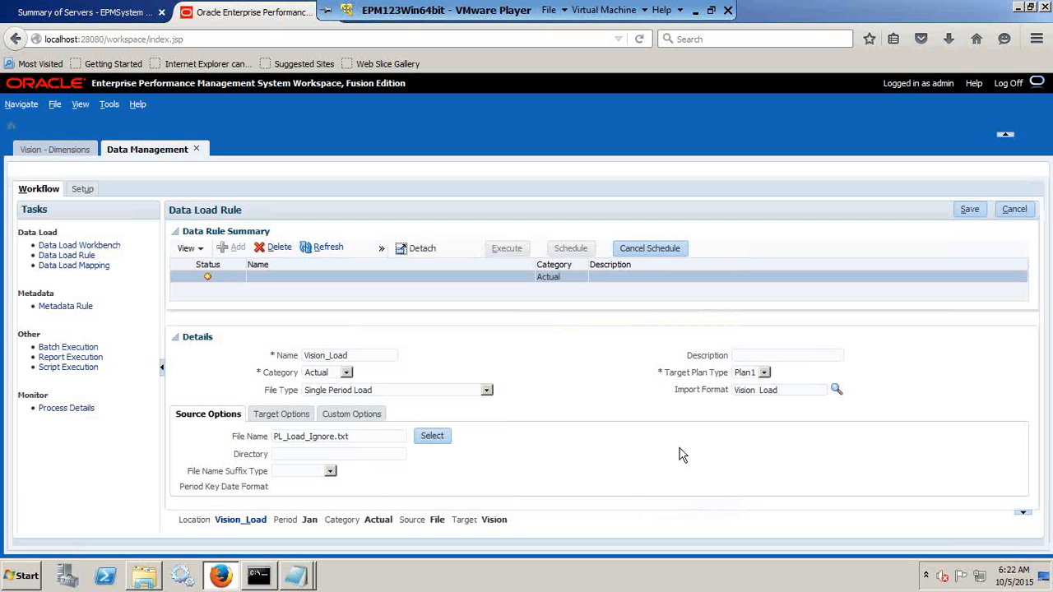
click(969, 209)
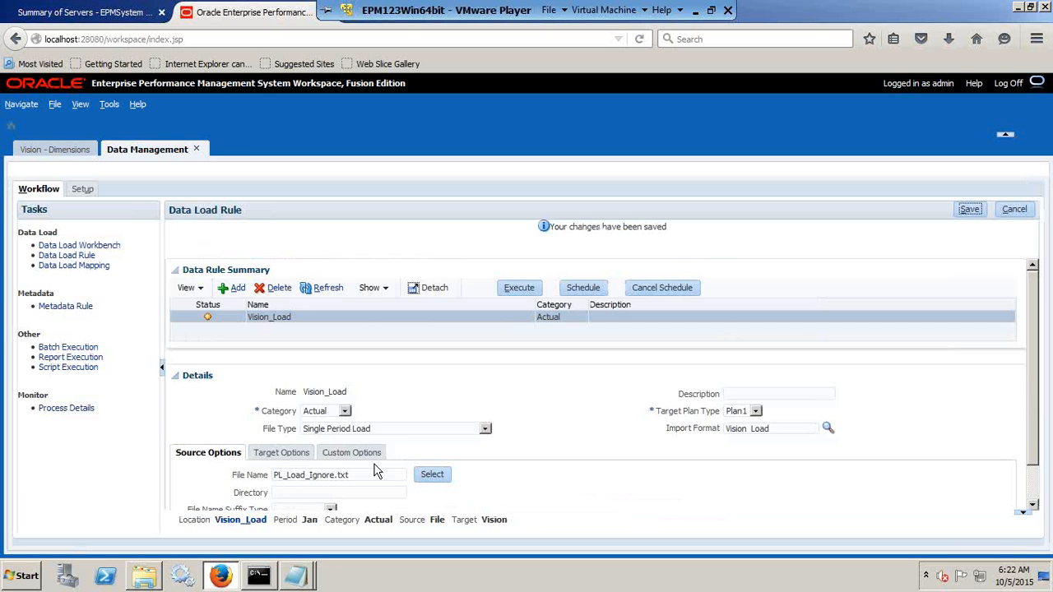
Execute the Vision_Load rule with Import from Source and Export to Target enabled, for period Jan to Jan in Replace import mode.
click(537, 471)
scroll(538, 471, down, 1)
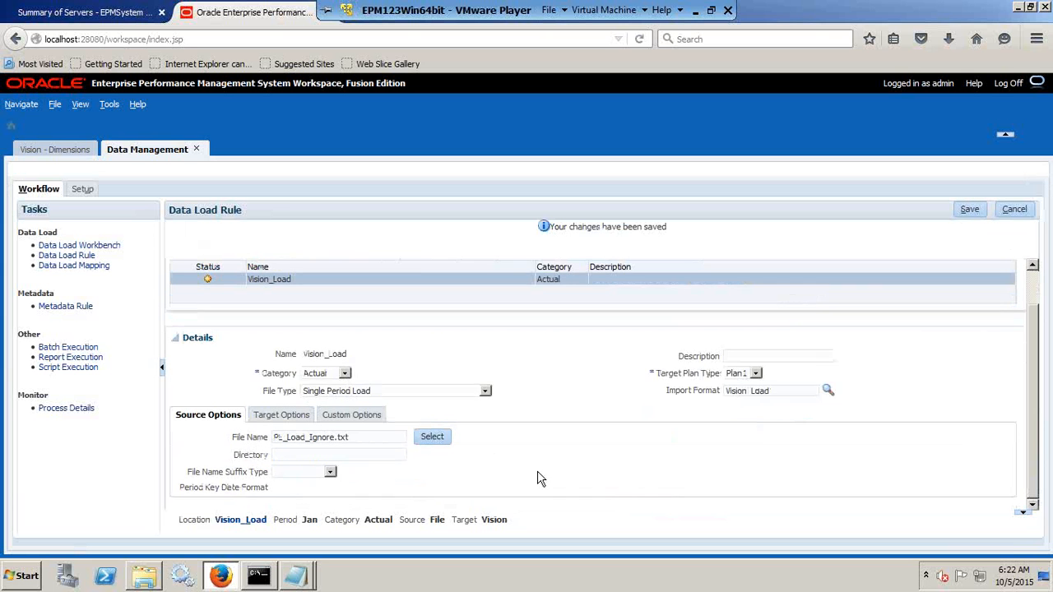
scroll(537, 472, up, 1)
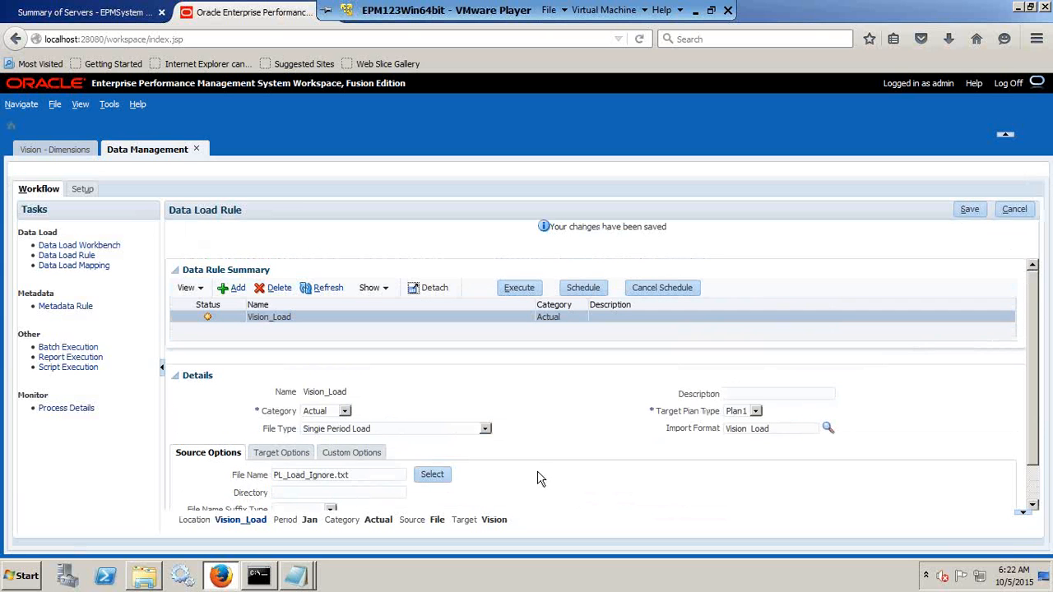
click(519, 288)
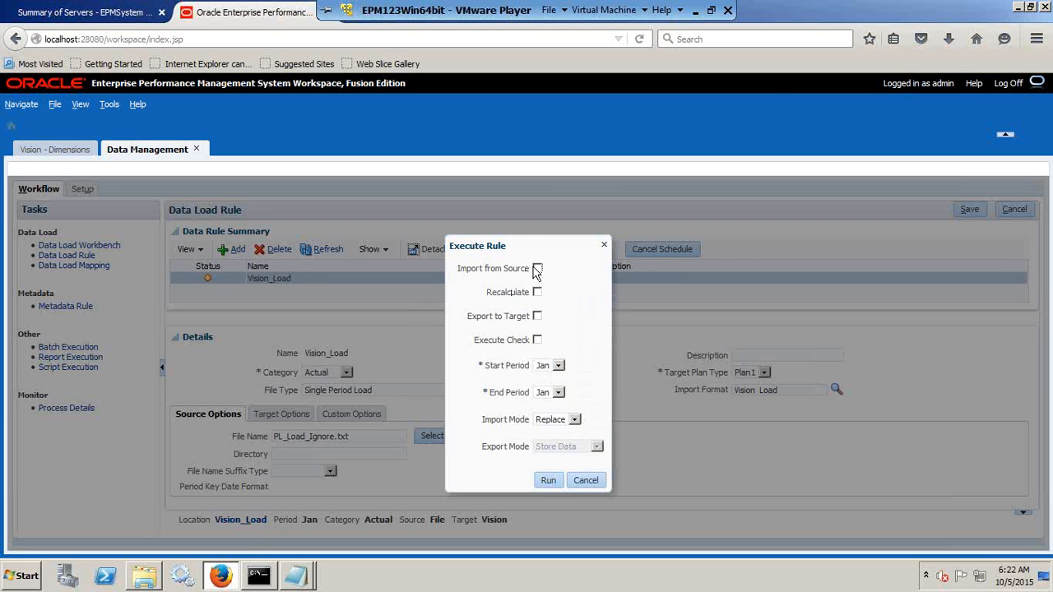
click(537, 269)
click(538, 317)
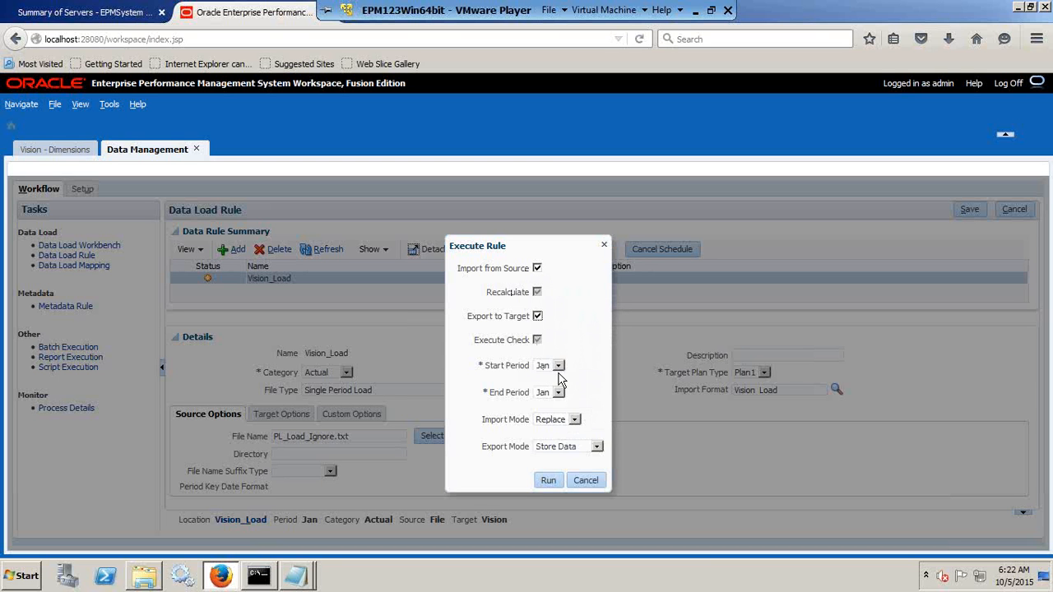
click(550, 422)
click(547, 482)
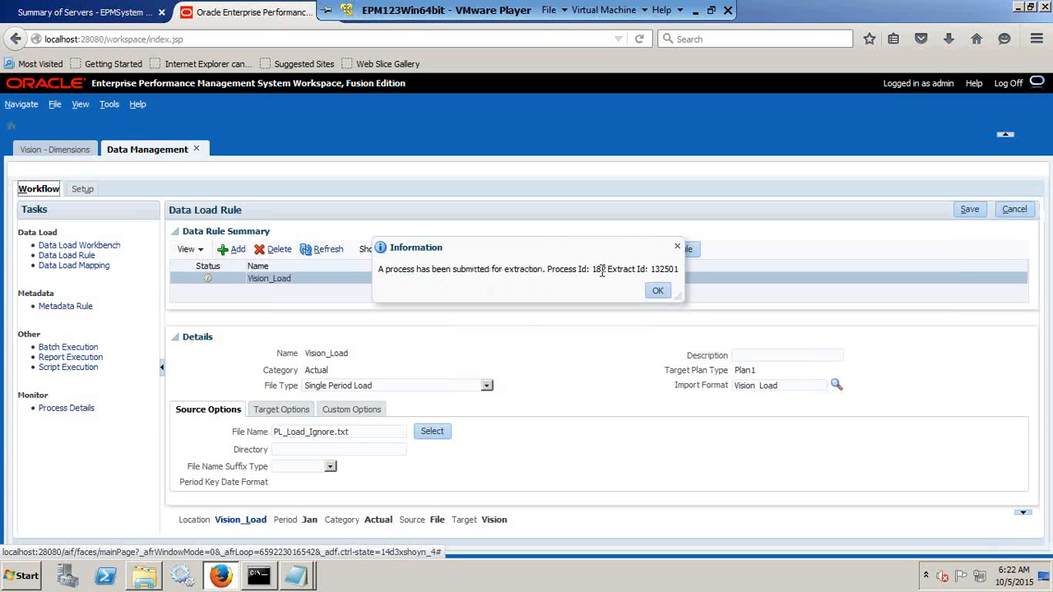
click(663, 288)
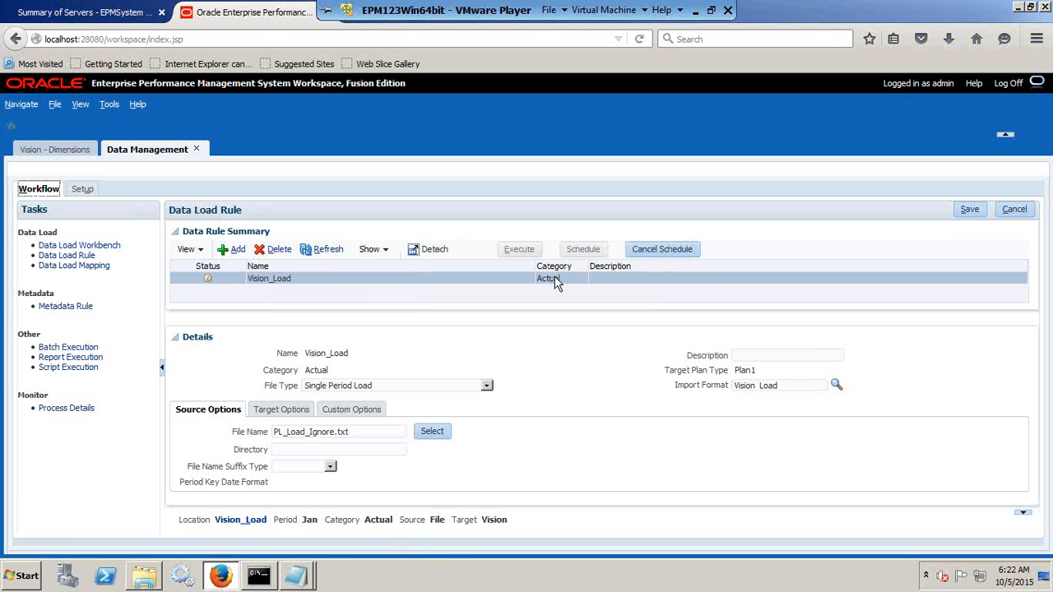
Refresh the status of the Vision_Load rule and view the process details of its run.
click(325, 247)
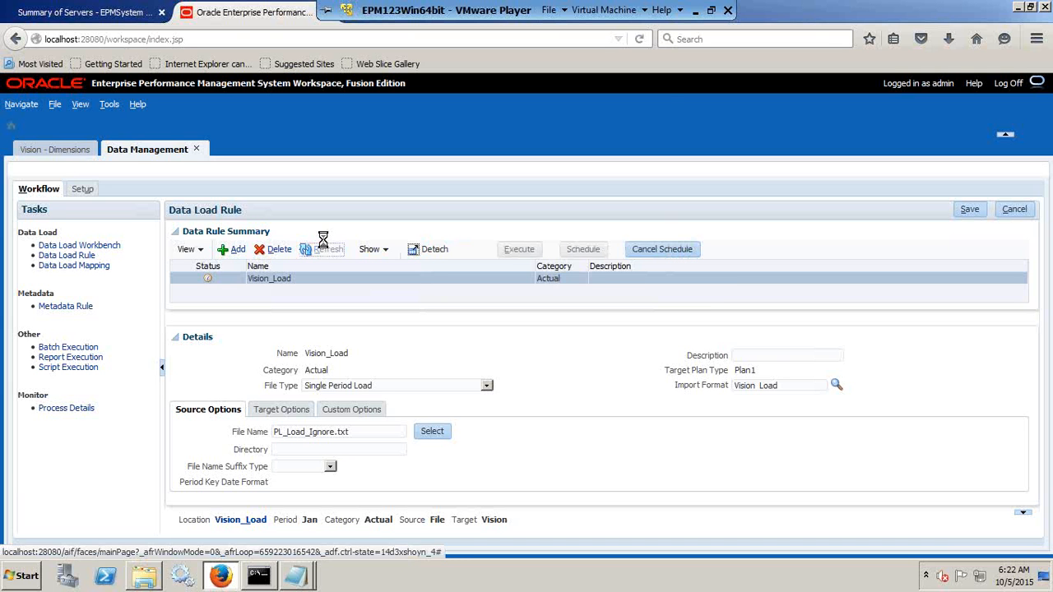
click(713, 11)
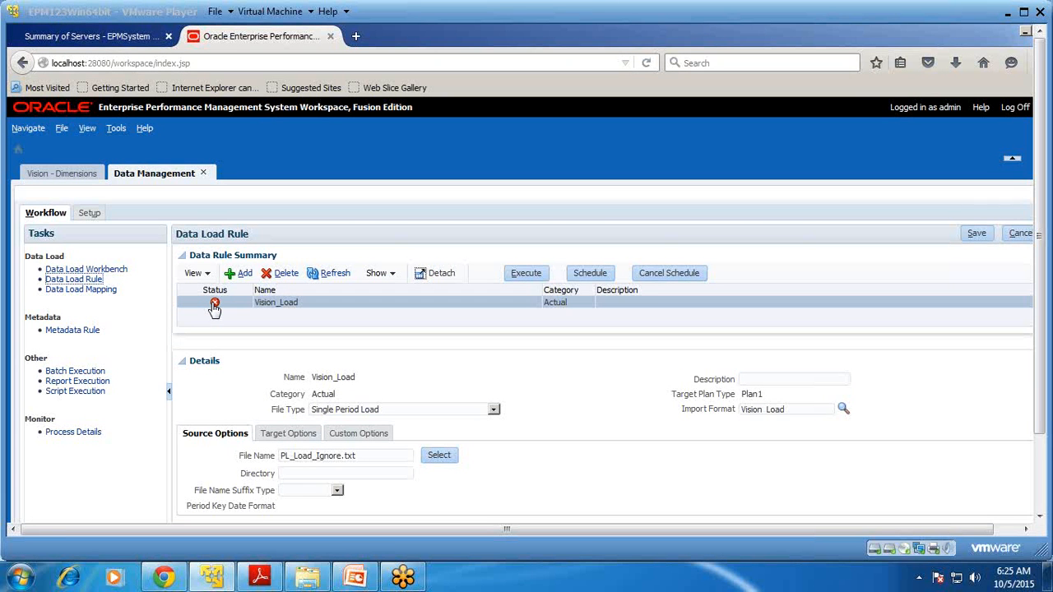
click(214, 308)
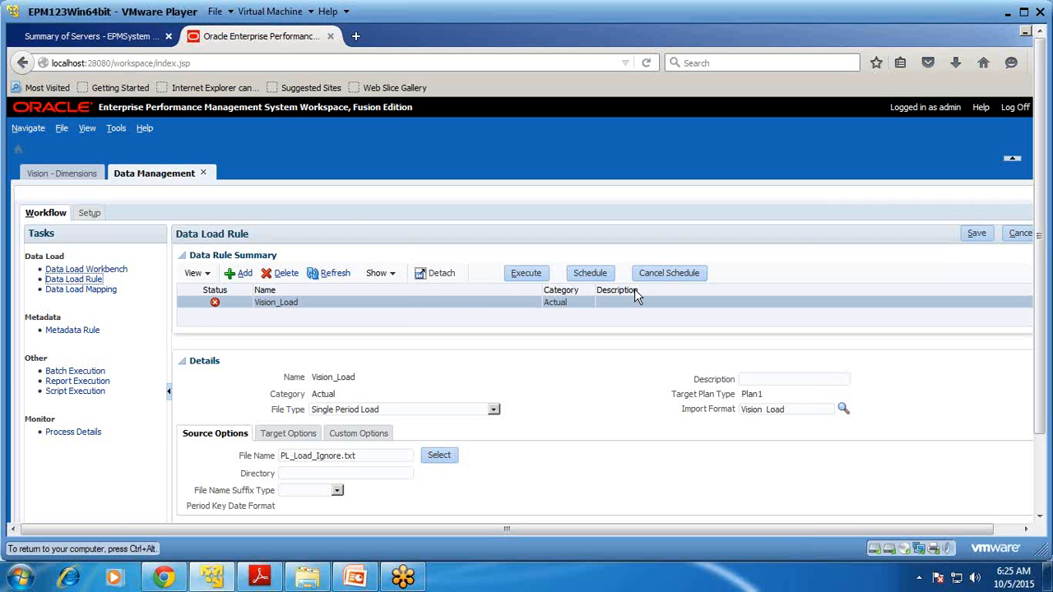
click(216, 306)
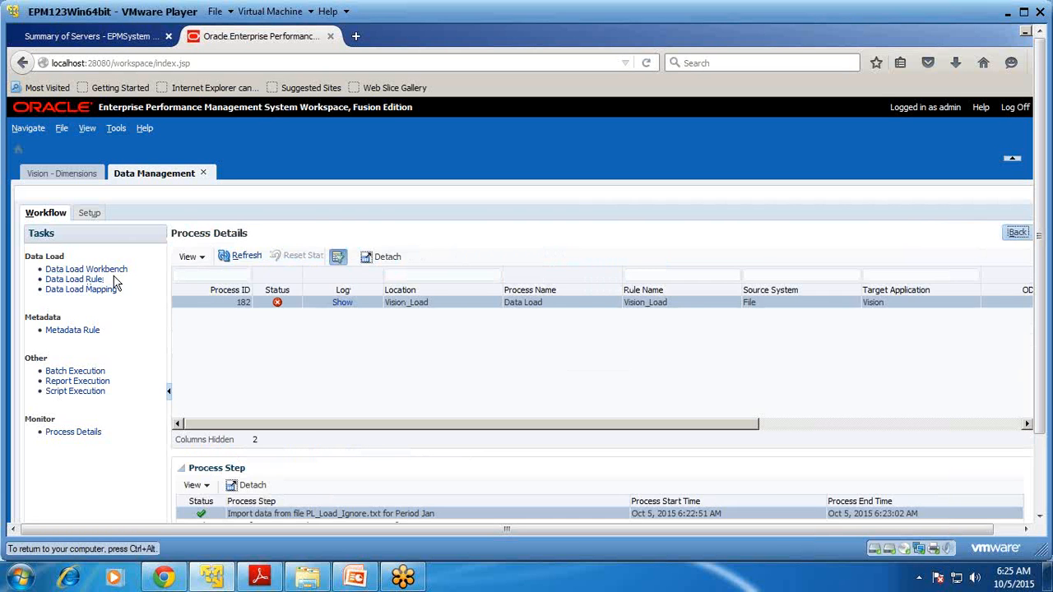
Examine the imported rows in the Data Load Workbench, comparing source and target values for every dimension.
click(114, 272)
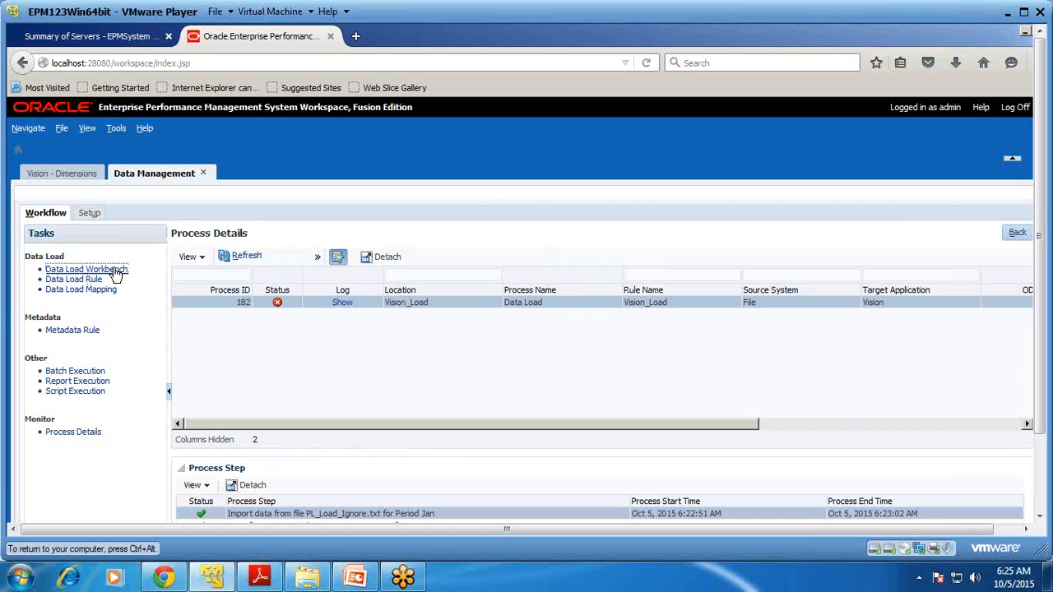
click(1024, 12)
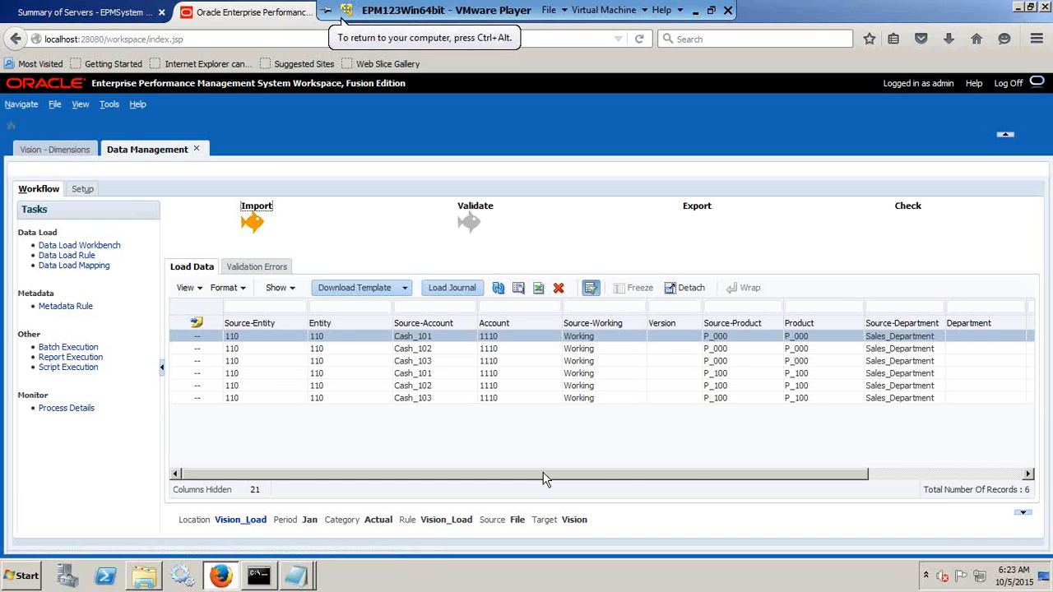
drag(546, 475, 726, 472)
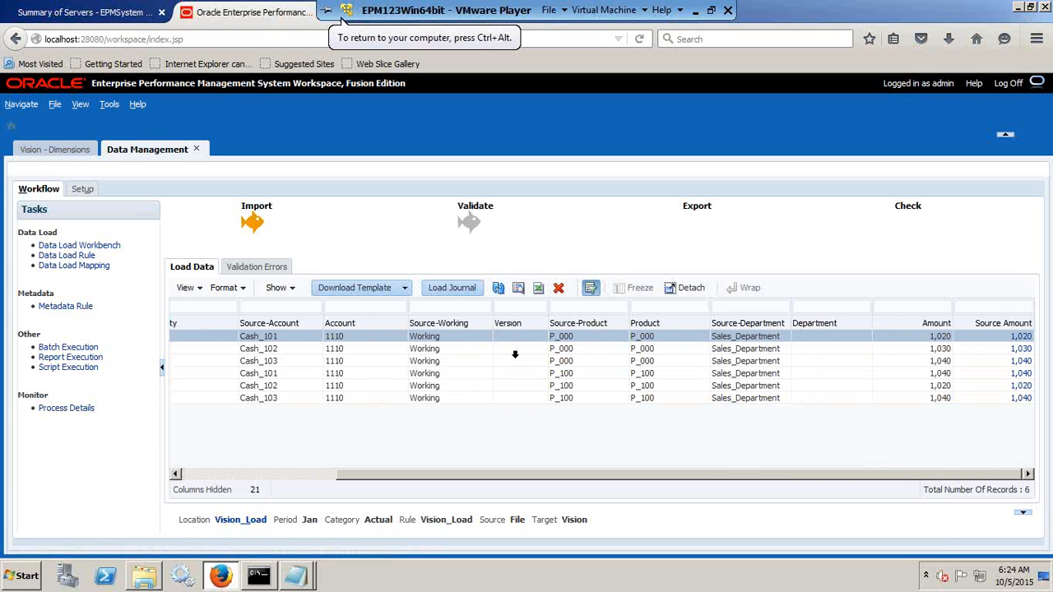
Add an explicit data load mapping for the Version dimension with source value Working and target value Working.
click(92, 269)
click(292, 248)
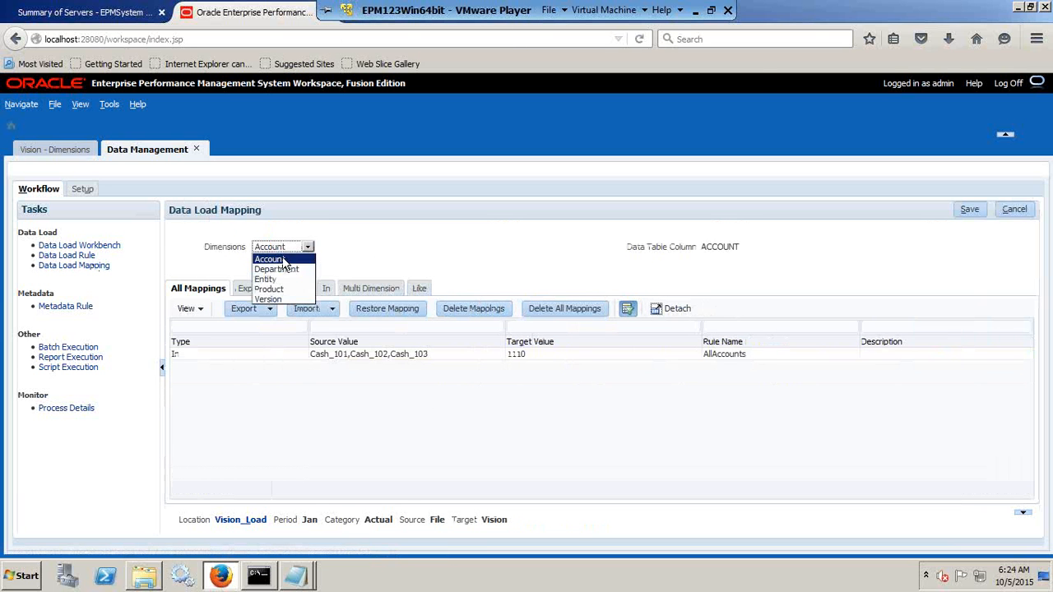
click(272, 301)
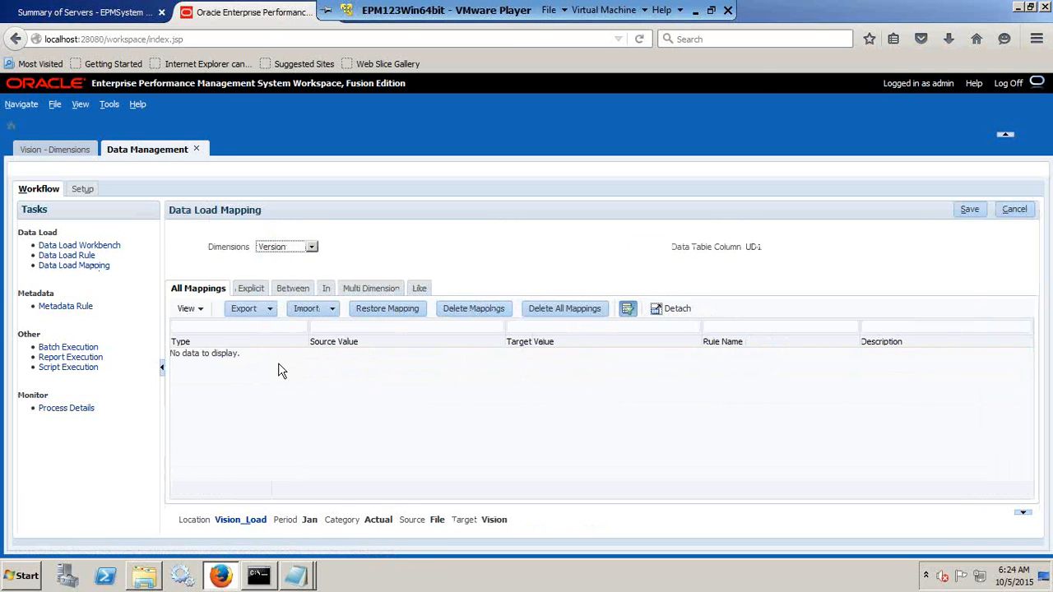
click(251, 290)
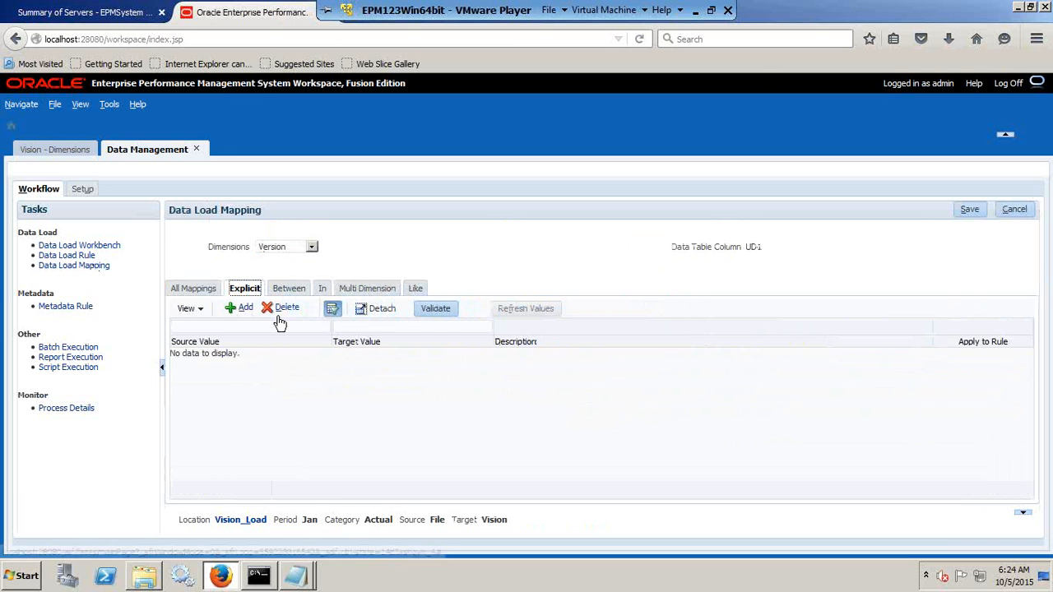
click(242, 308)
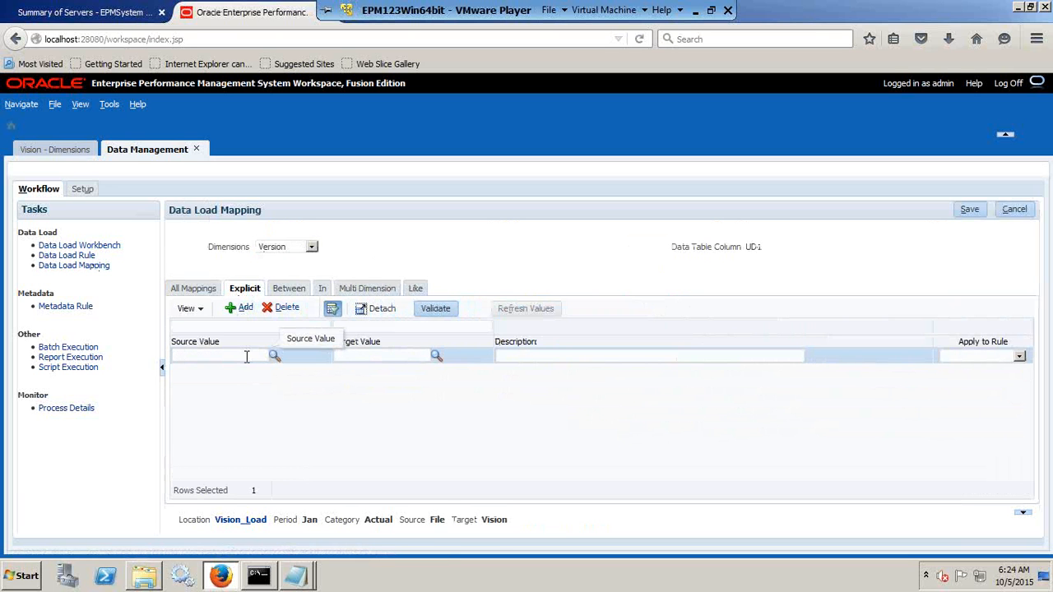
key(Tab)
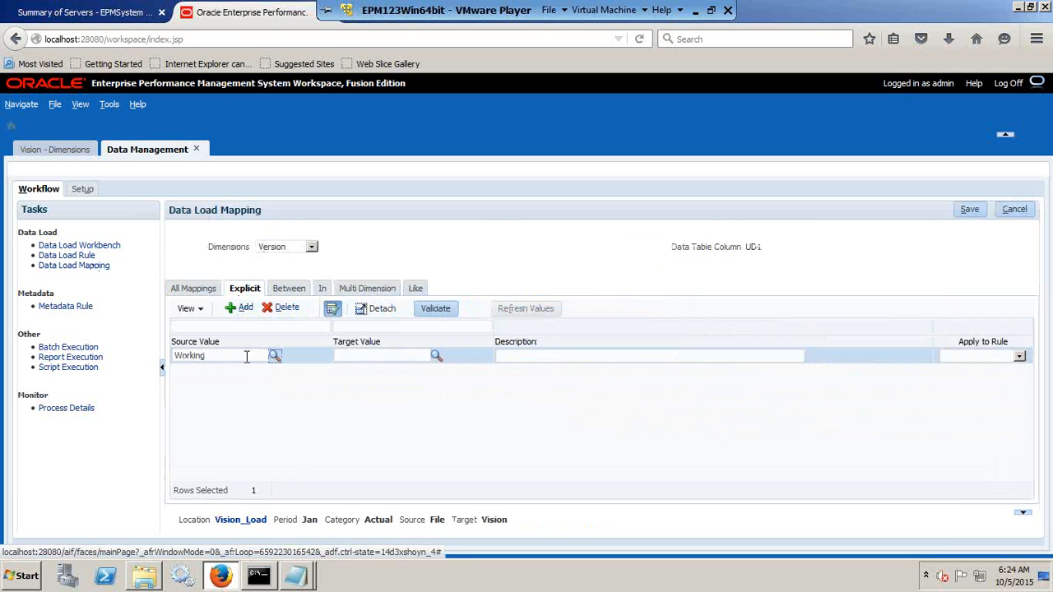
click(368, 352)
text(Working)
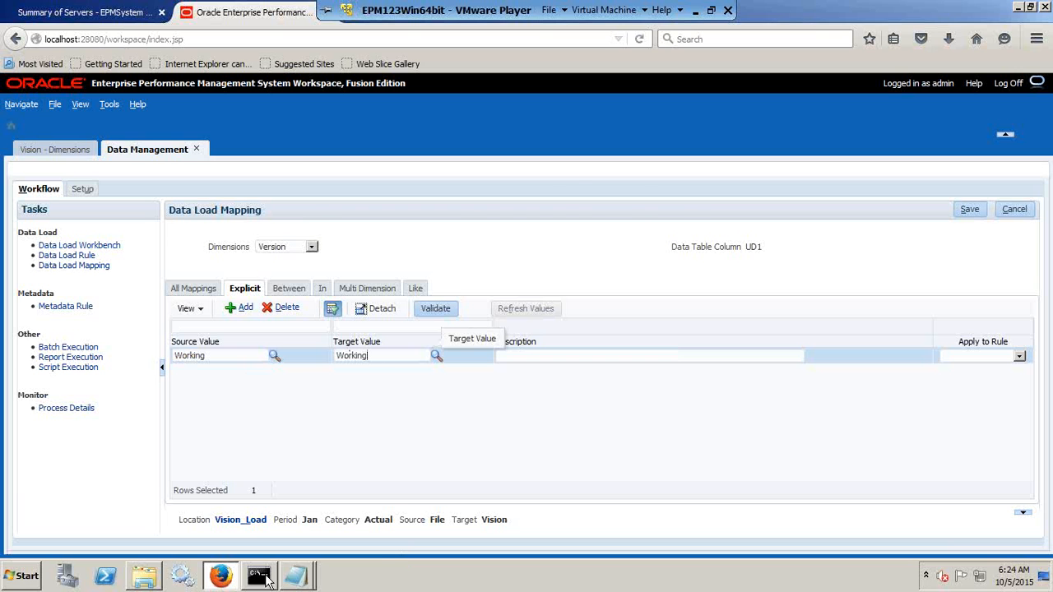
Check the Working version value in the PL_Load_Ignore file in Notepad and save the Version mapping.
mouse_move(295, 576)
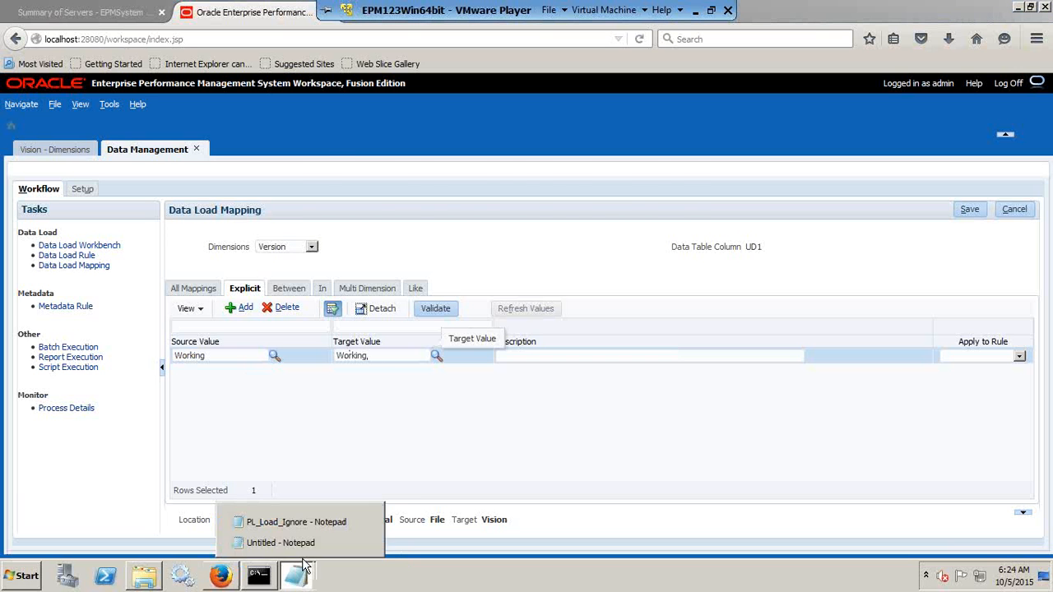
click(271, 507)
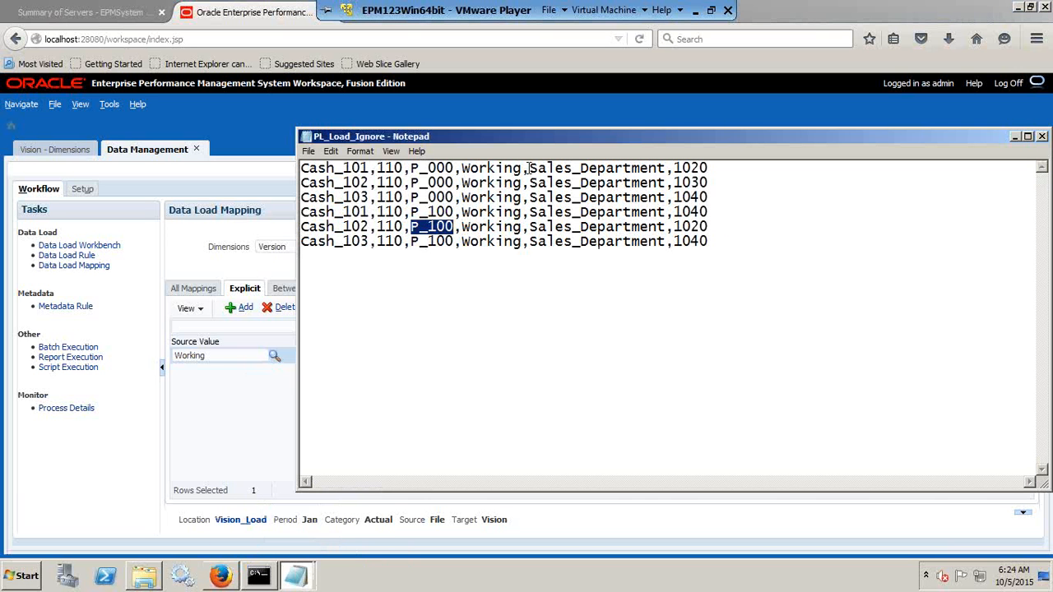
drag(527, 168, 461, 169)
key(alt+Tab)
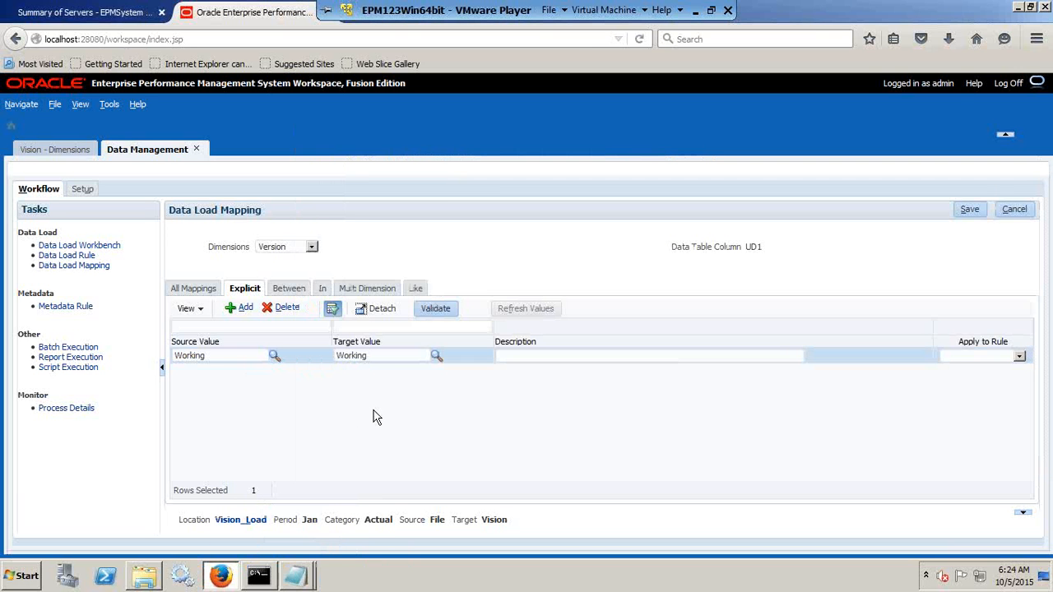
click(971, 210)
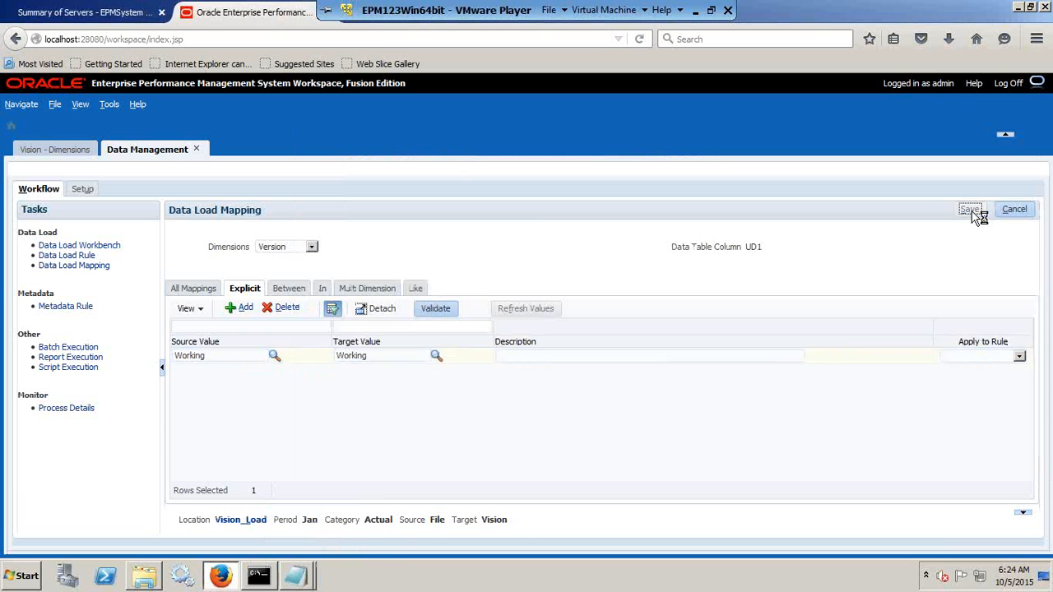
Execute the Vision_Load rule again with Import from Source and Export to Target, Jan to Jan, import mode Replace, export mode Store Data.
click(87, 258)
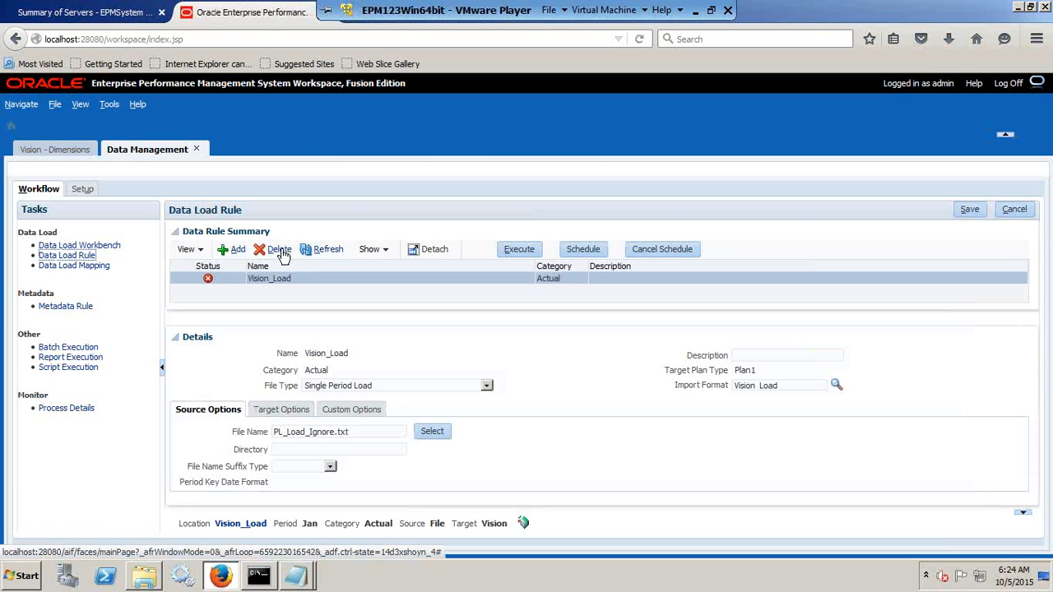
click(525, 251)
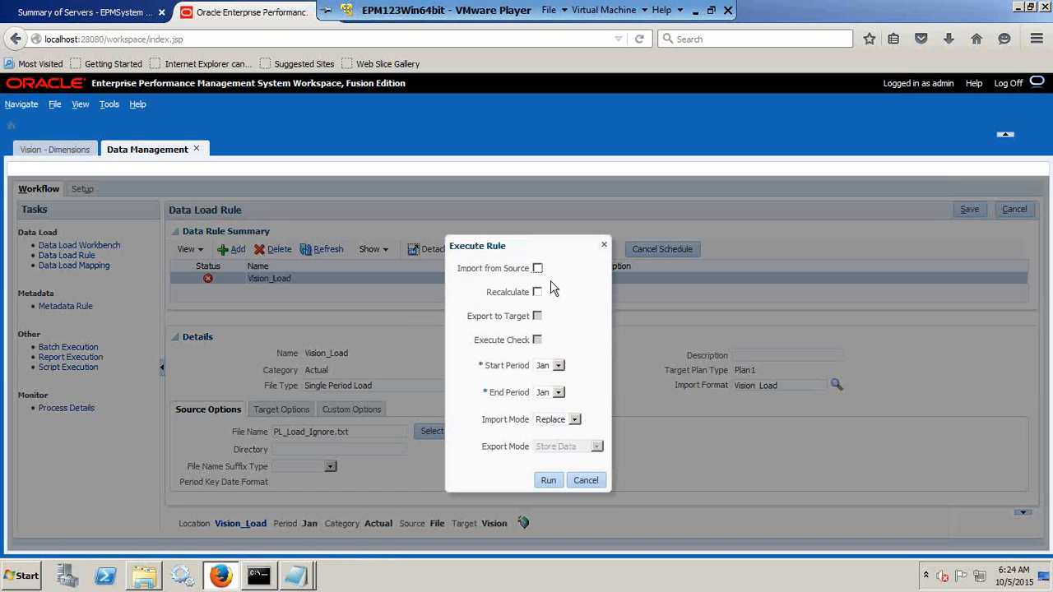
click(538, 272)
click(537, 319)
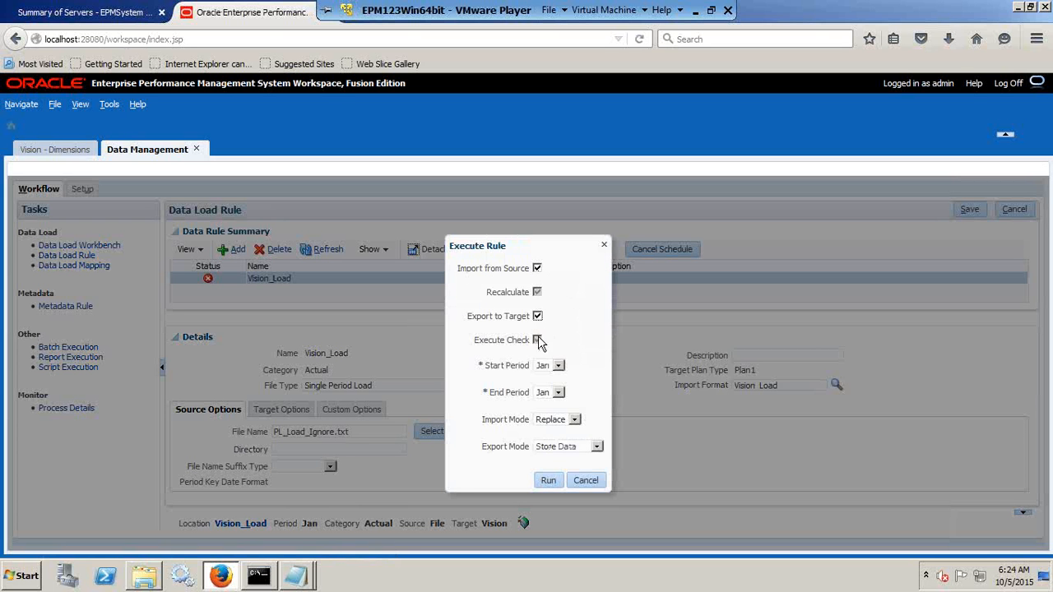
click(547, 480)
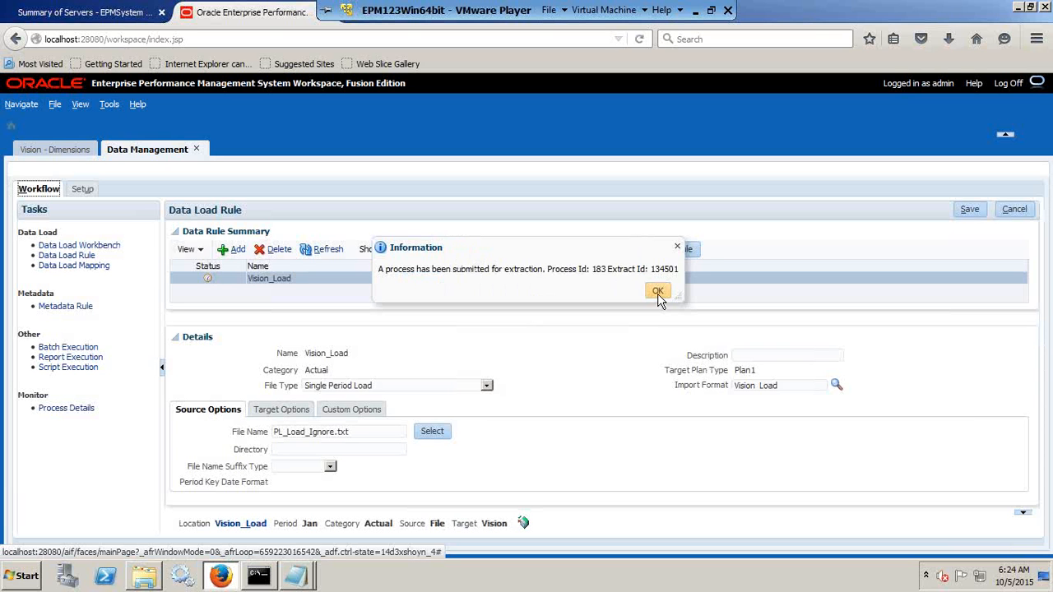
click(658, 293)
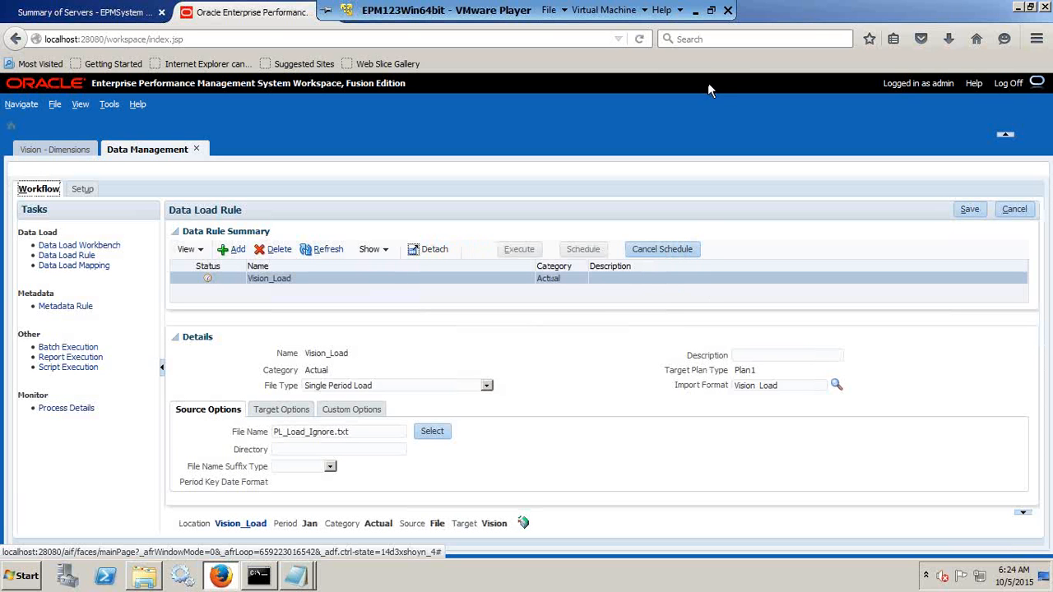
Refresh the status of the Vision_Load rule.
click(329, 250)
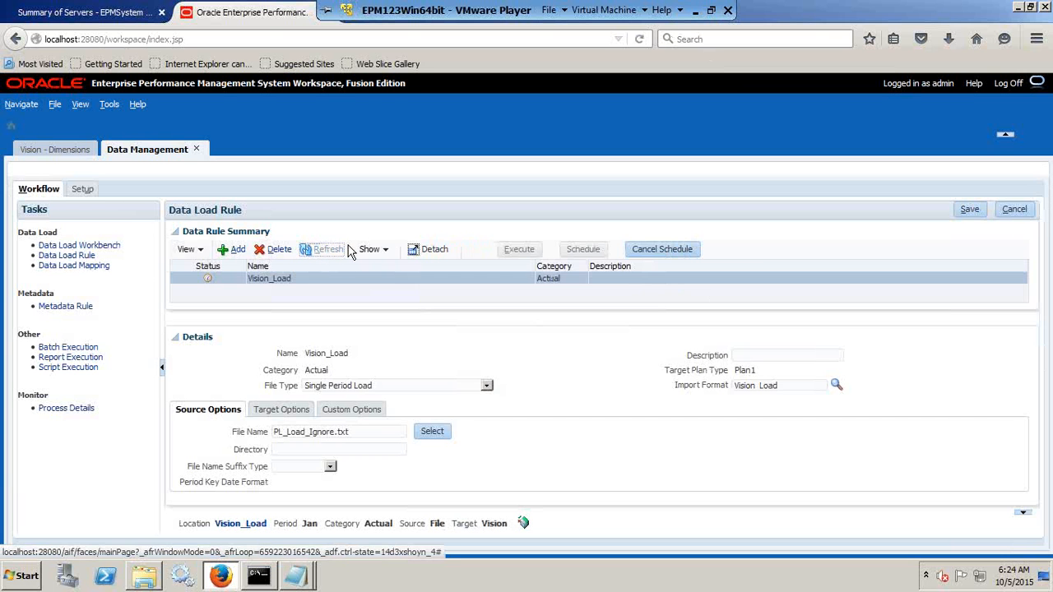
click(711, 10)
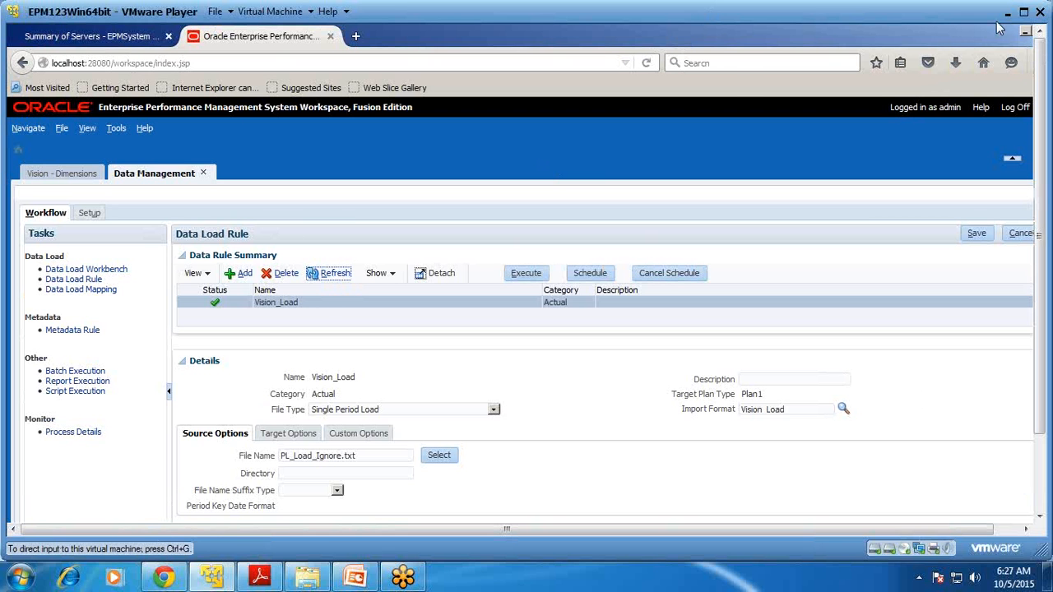
click(1024, 12)
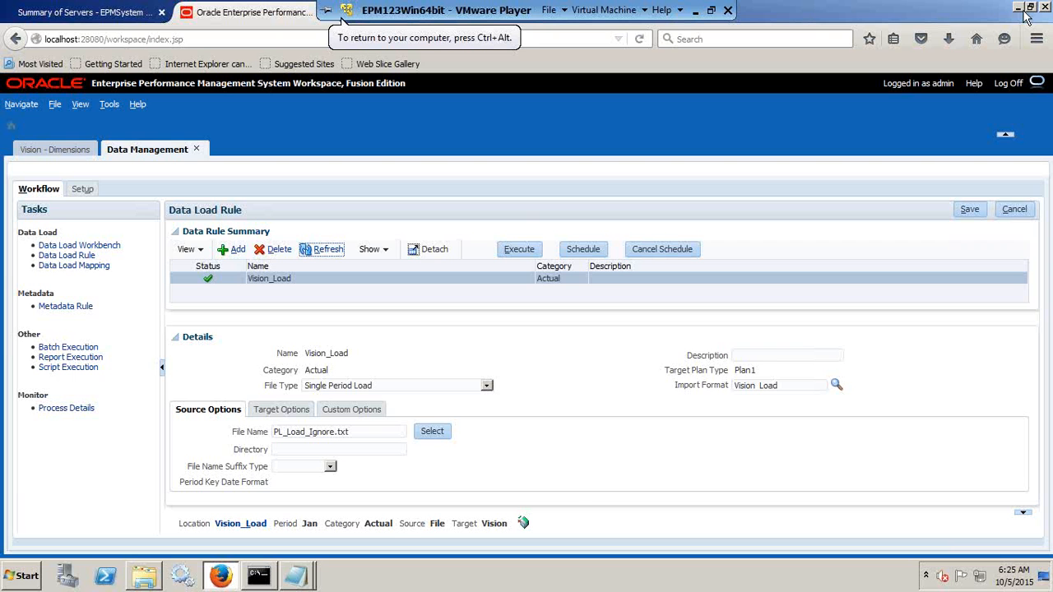
Examine the Import, Validate and Export stages and the mapped rows in the Data Load Workbench.
click(91, 245)
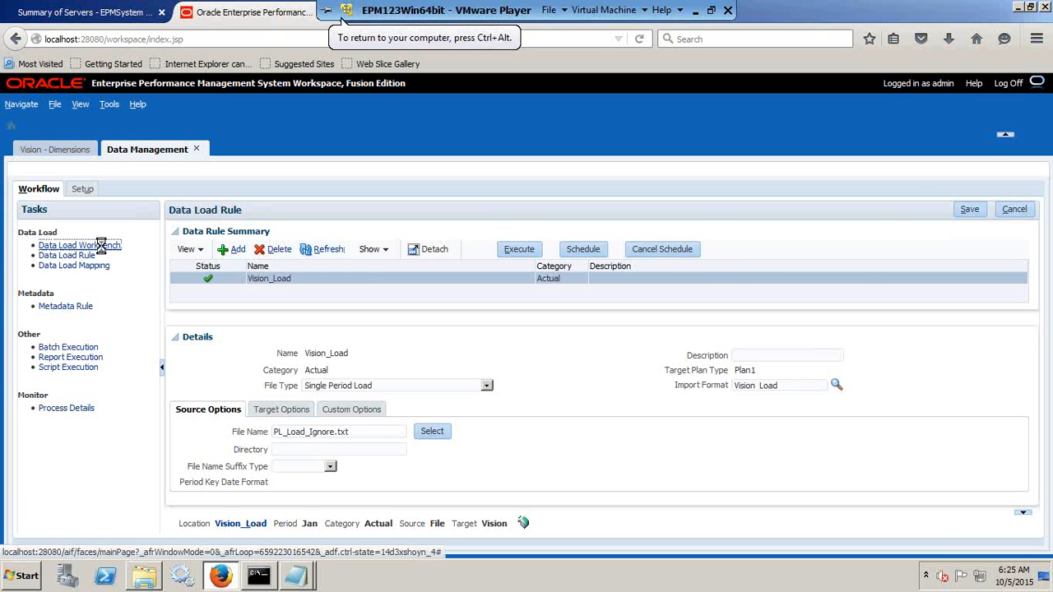
mouse_move(258, 230)
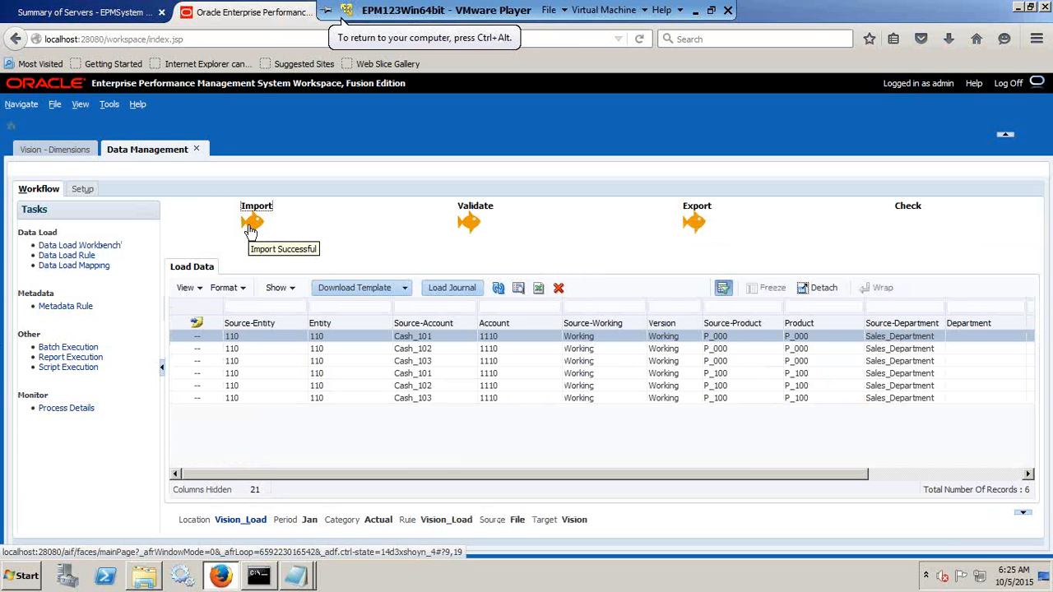
mouse_move(471, 230)
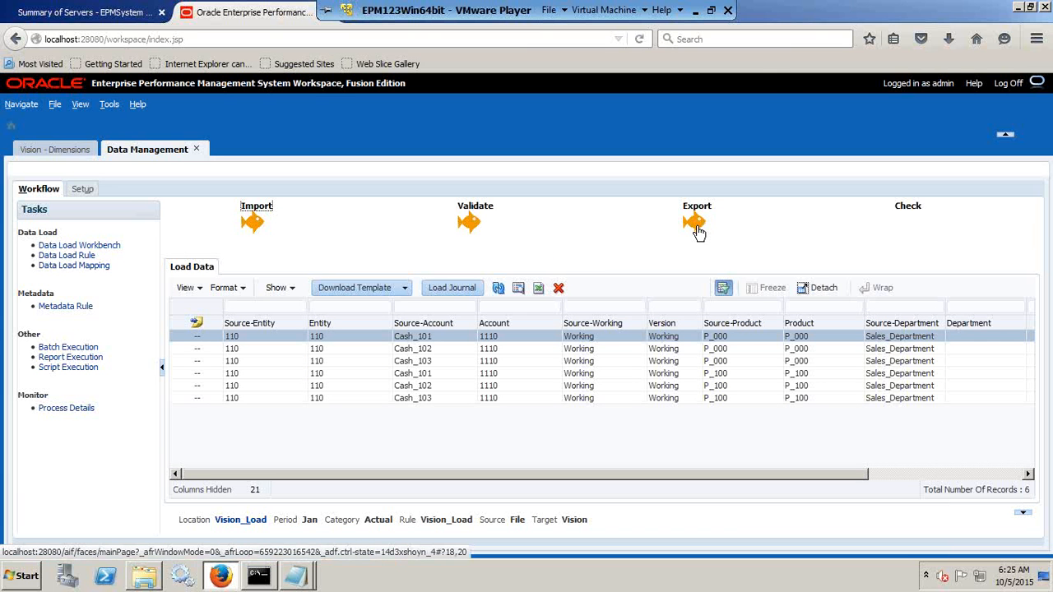
mouse_move(698, 233)
drag(817, 471, 674, 486)
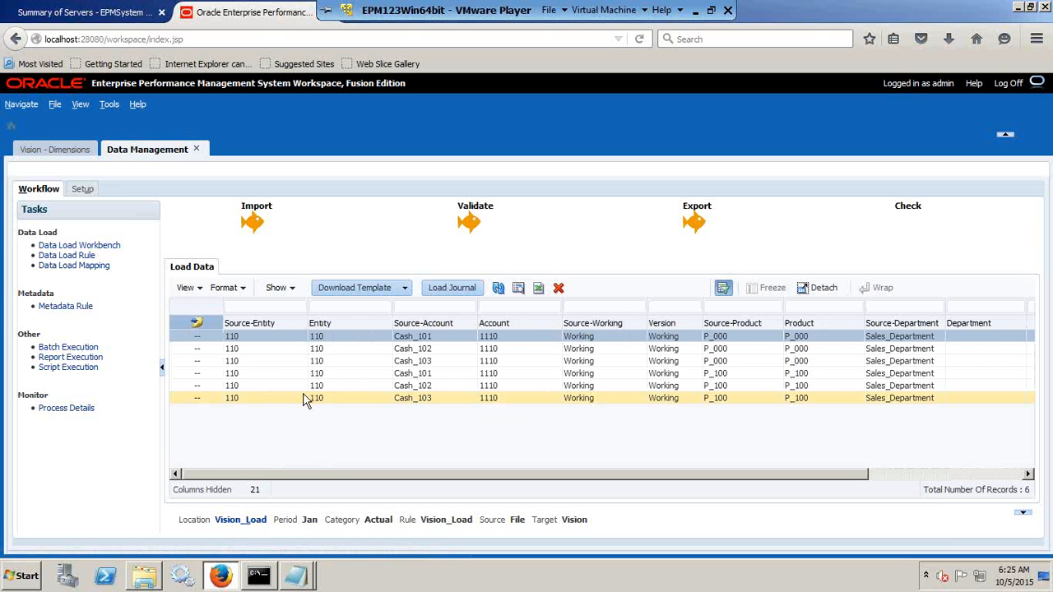
Launch Excel from the Windows Run dialog and maximize its window.
click(10, 581)
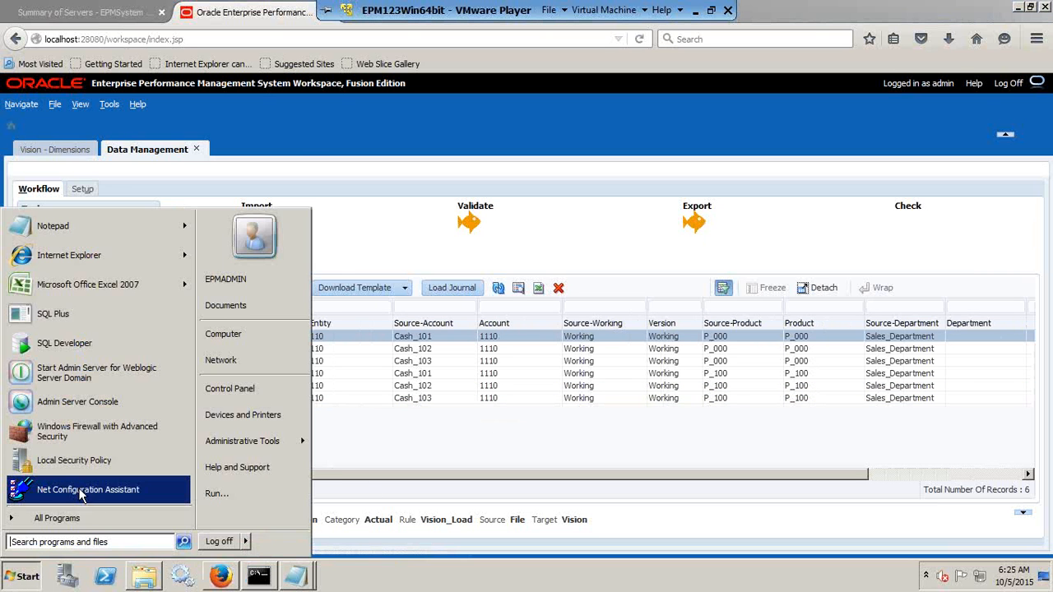
click(206, 494)
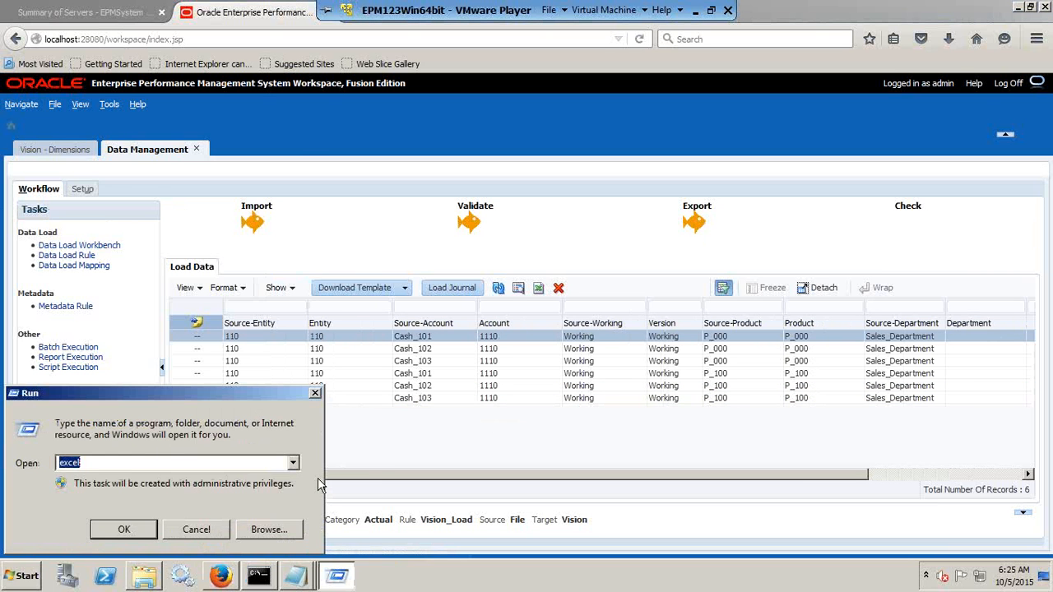
text(sq)
text(excel)
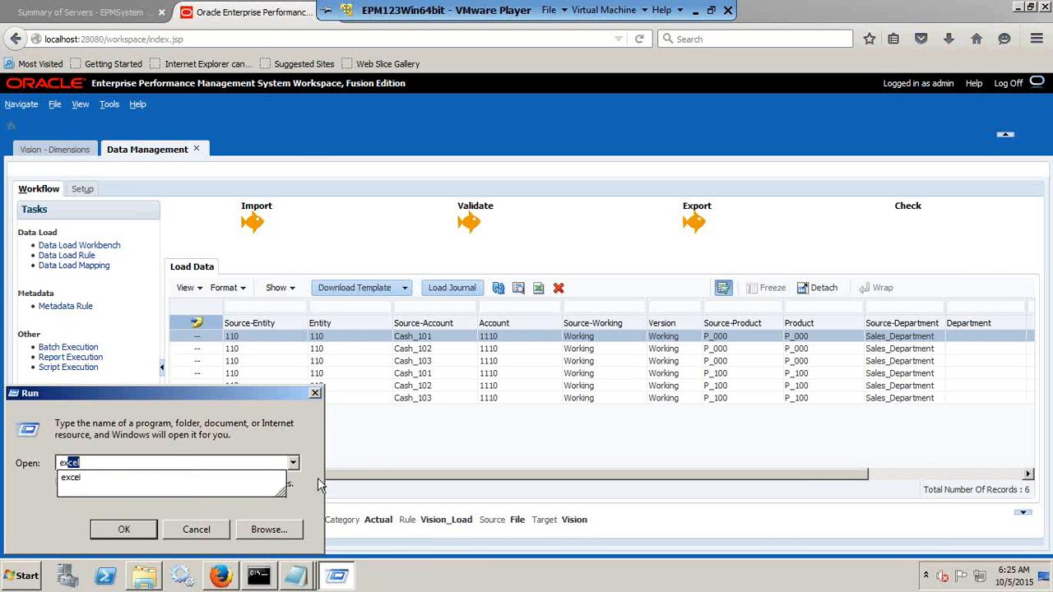
key(Return)
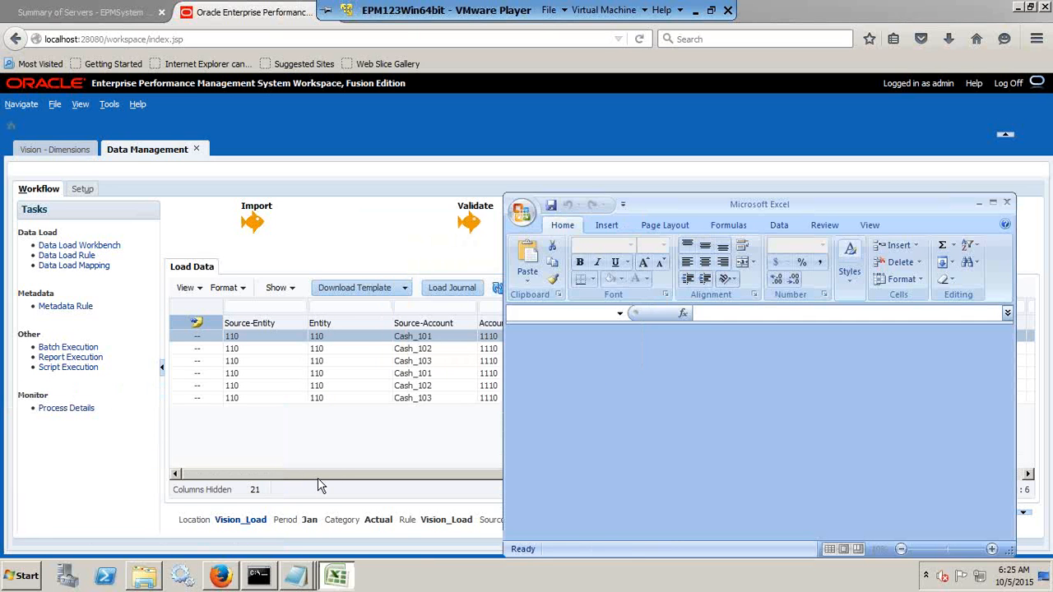
click(994, 205)
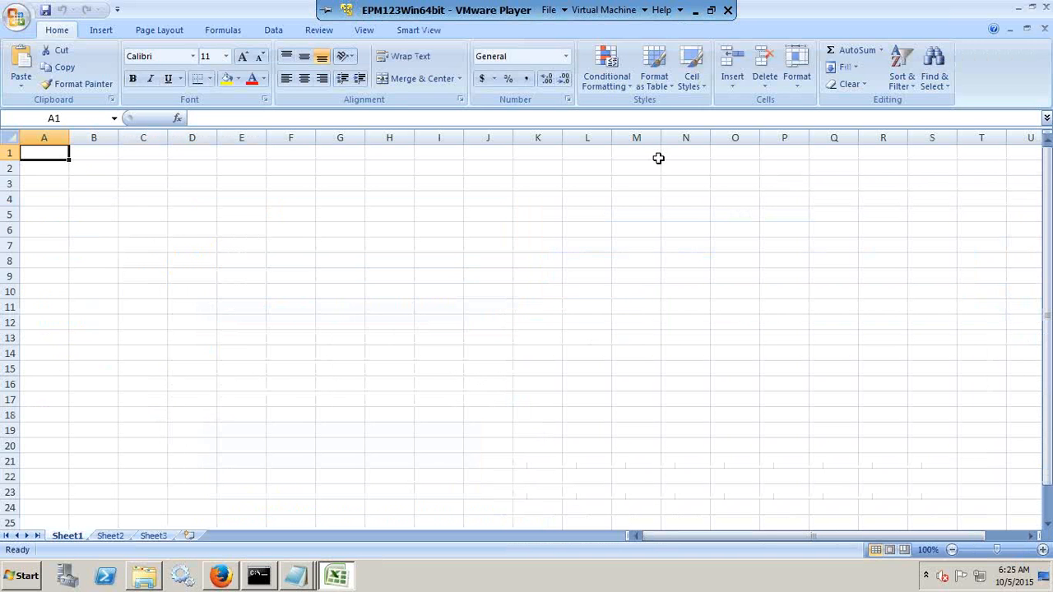
Open the Smart View panel in Excel and sign in to Shared Connections with the user name and account password.
click(404, 35)
click(20, 66)
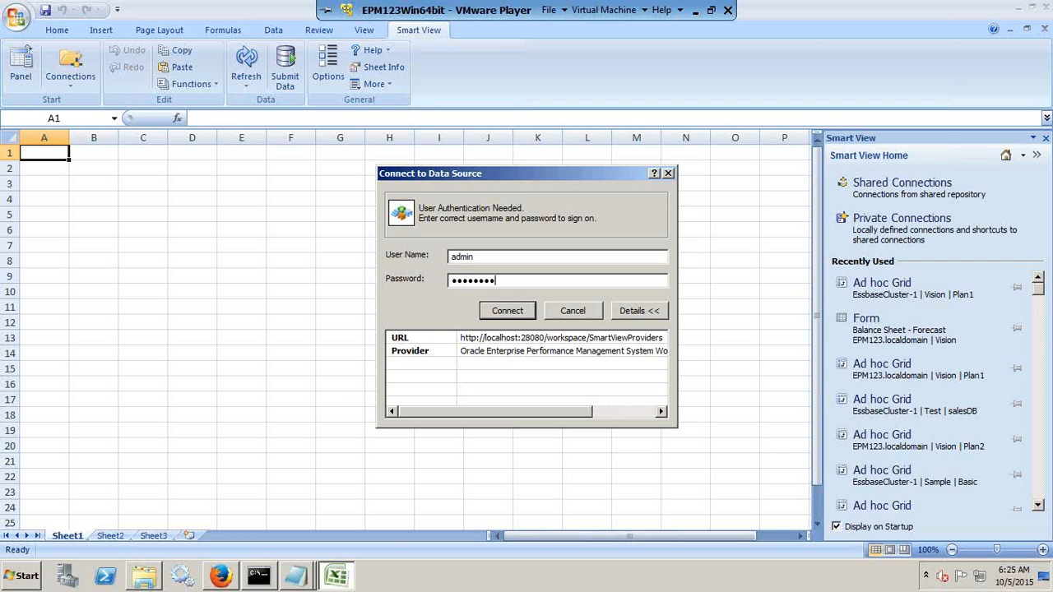
key(Return)
Start an ad hoc analysis on the Plan1 database of Vision on EssbaseCluster-1 through the Oracle Essbase connection.
click(1008, 176)
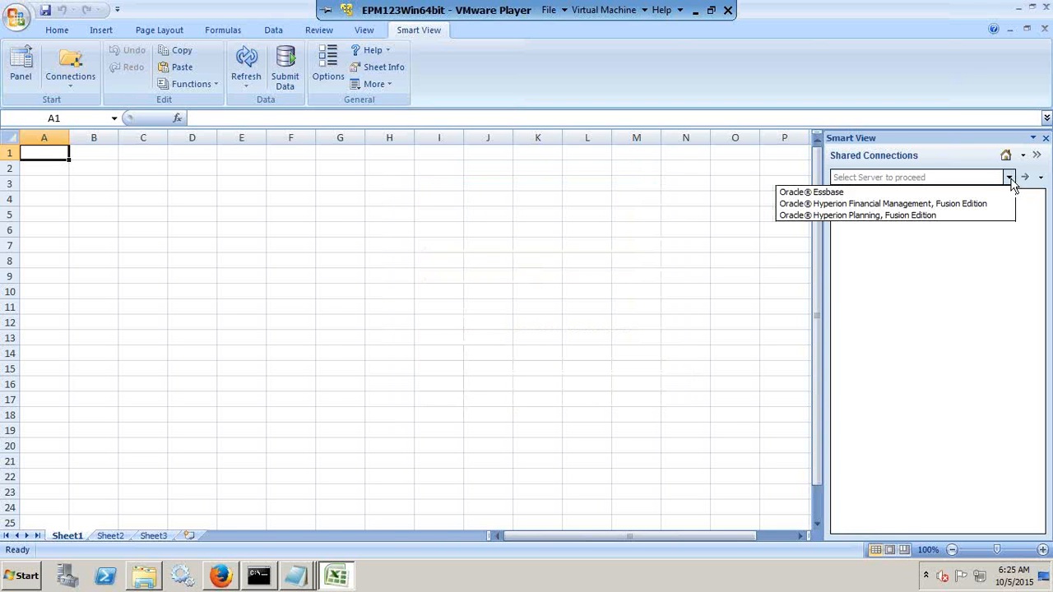
click(848, 192)
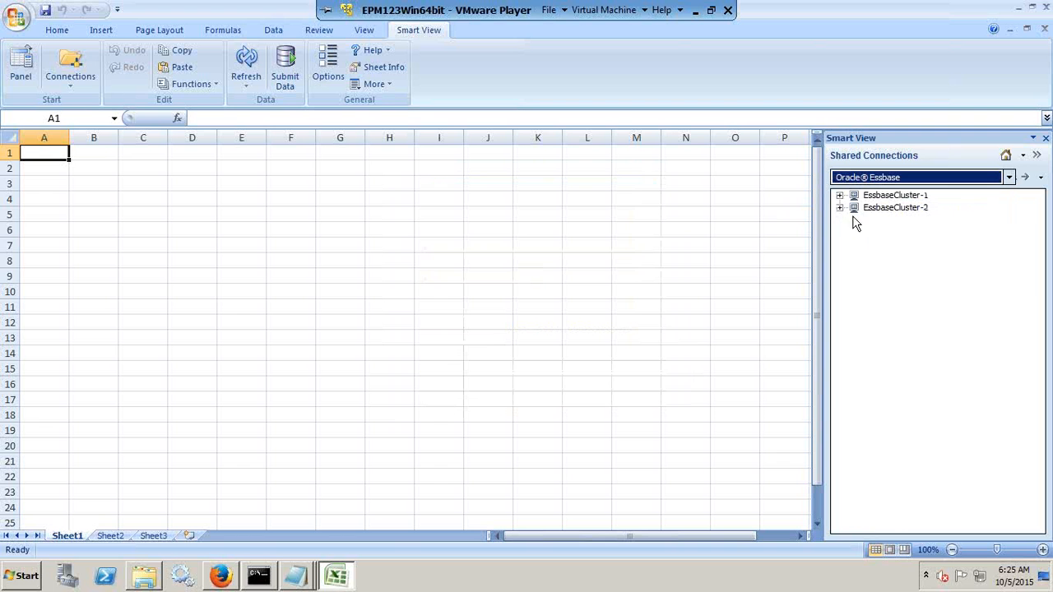
double_click(887, 195)
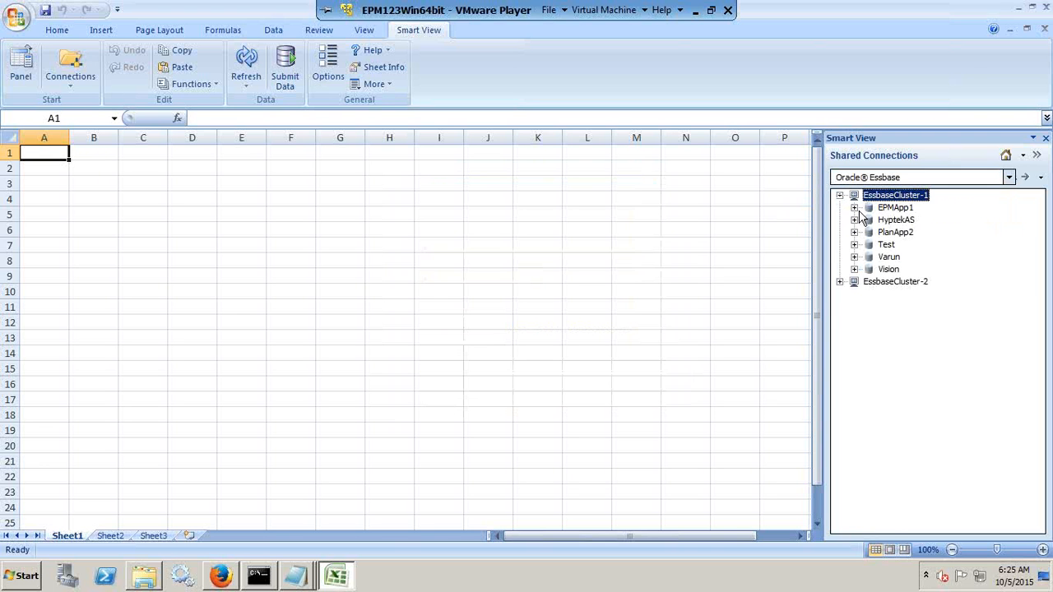
click(854, 270)
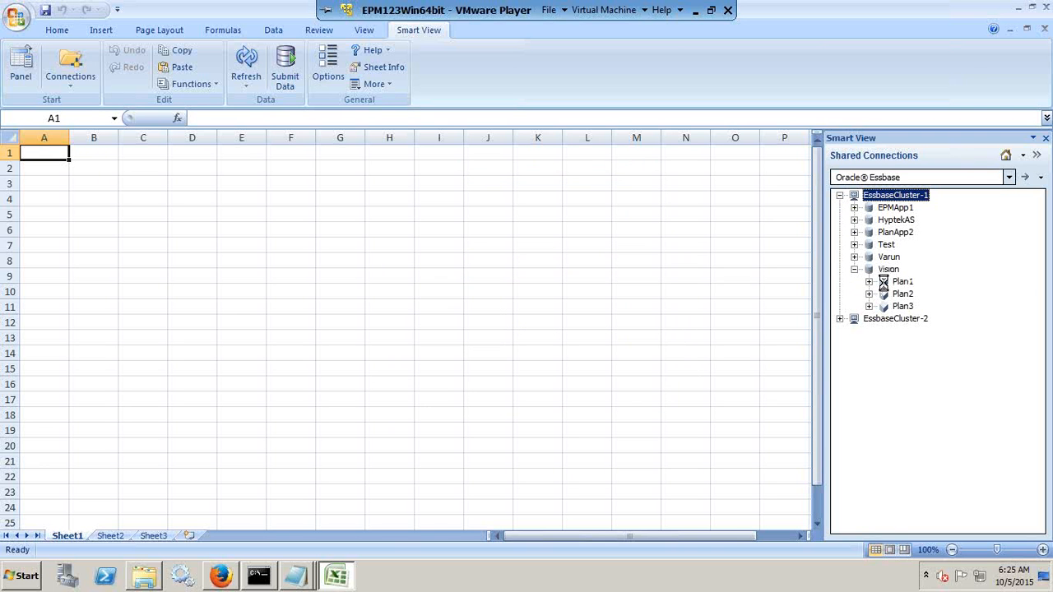
right_click(905, 284)
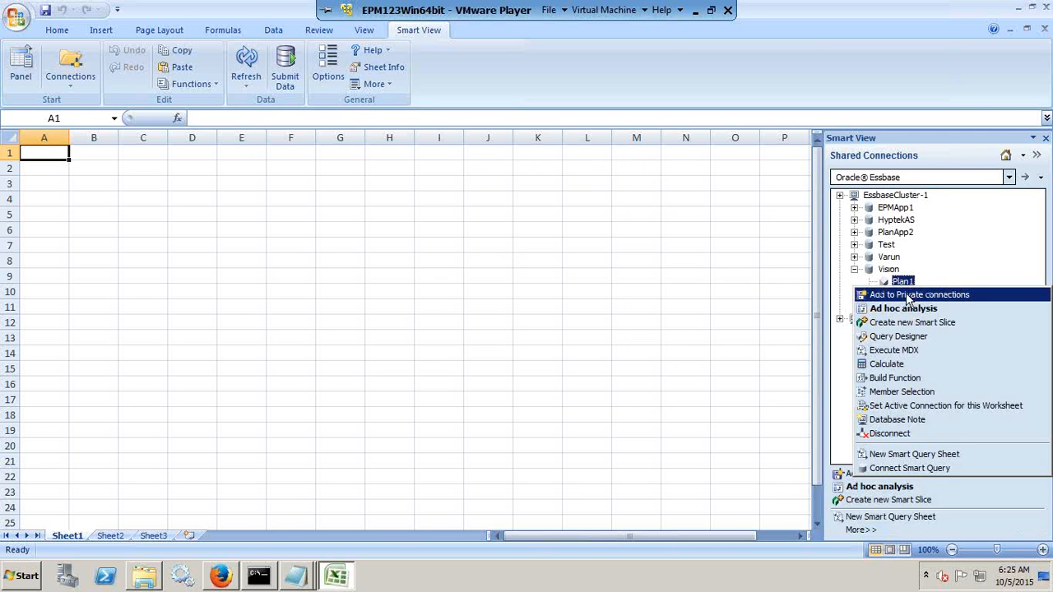
click(901, 308)
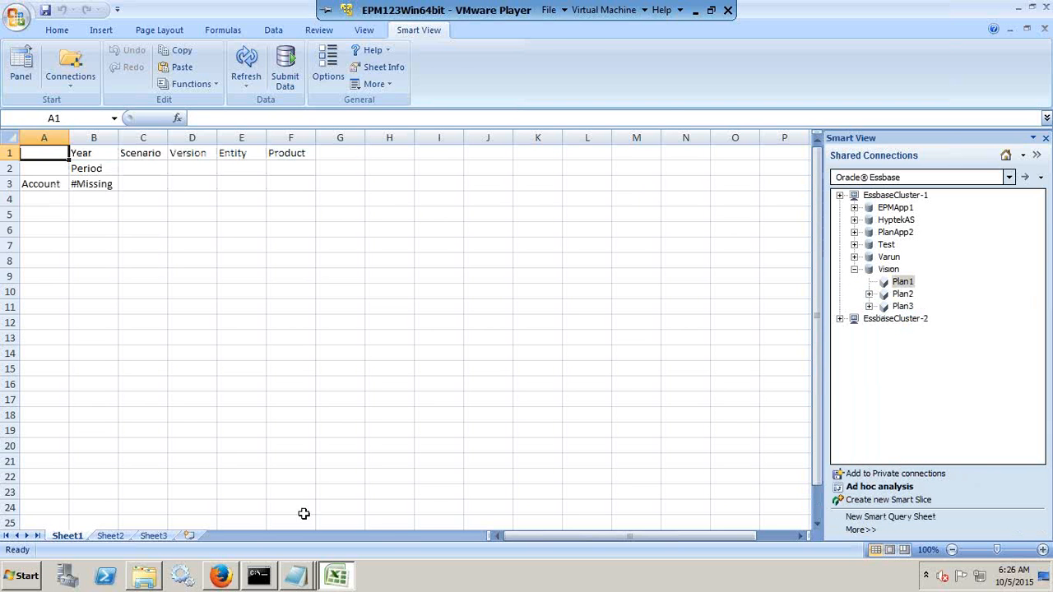
Check the rows in PL_Load_Ignore.txt and set the account member in cell A3 of the ad hoc grid to Cash.
mouse_move(298, 581)
click(332, 490)
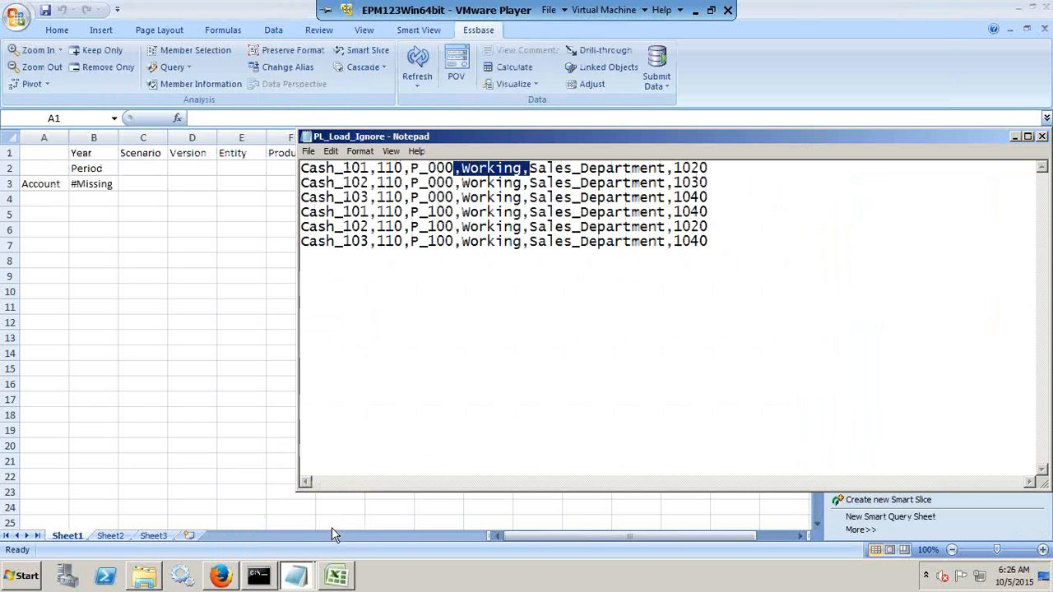
click(51, 197)
click(49, 185)
text('Cash)
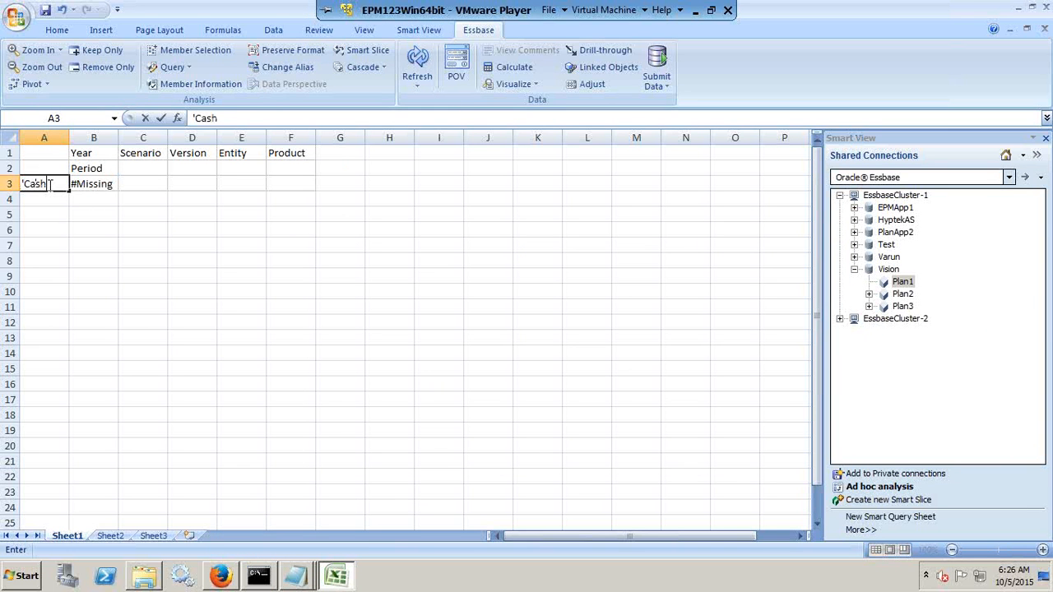
key(Return)
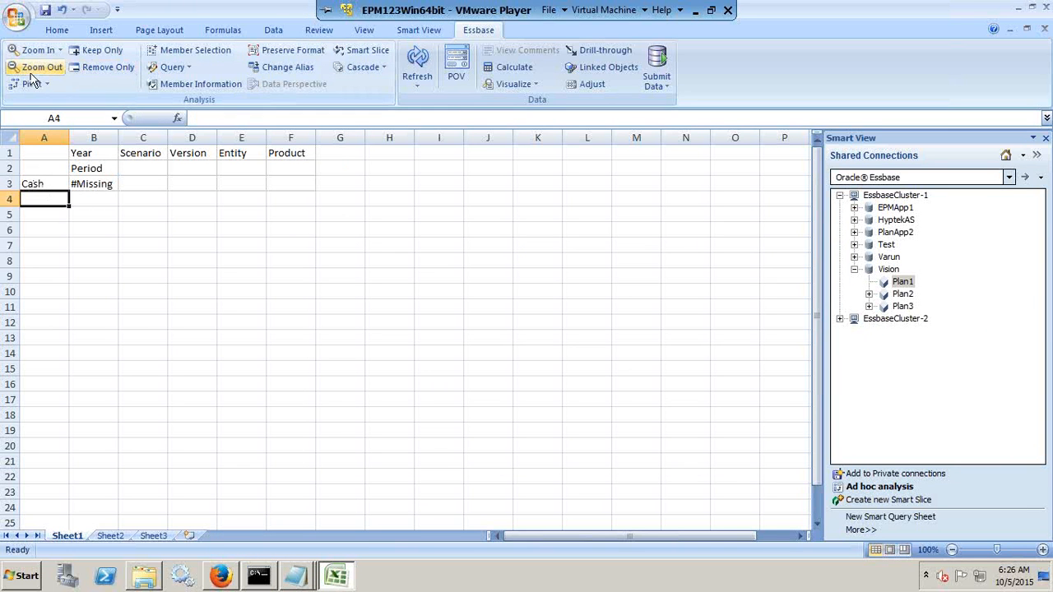
Replace the period in B2 with jan and the year in B1 with FY15.
click(89, 169)
key(Delete)
text(jan)
key(Return)
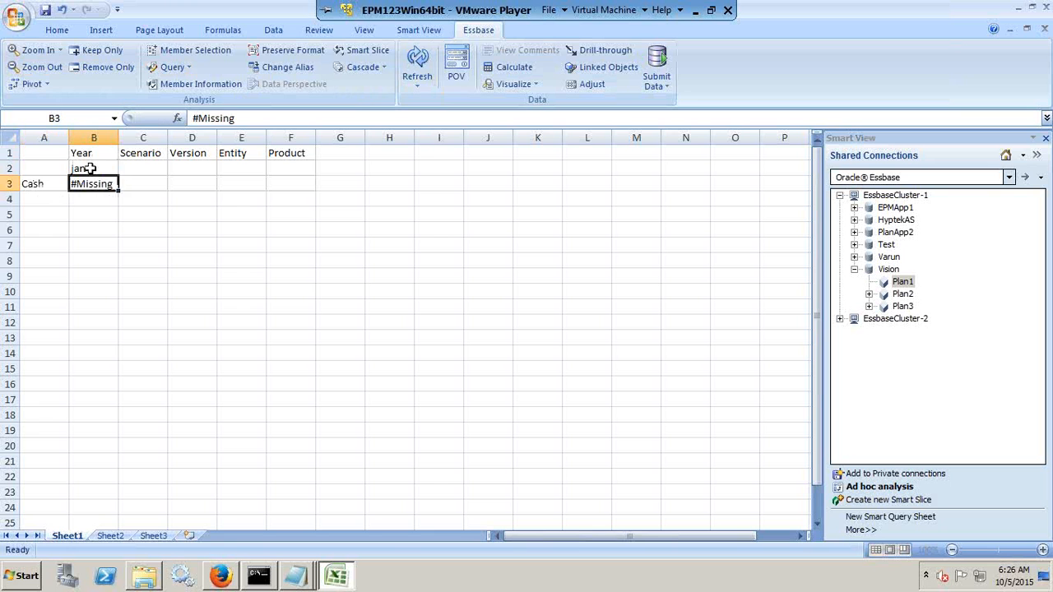
key(Up)
key(Up)
text(')
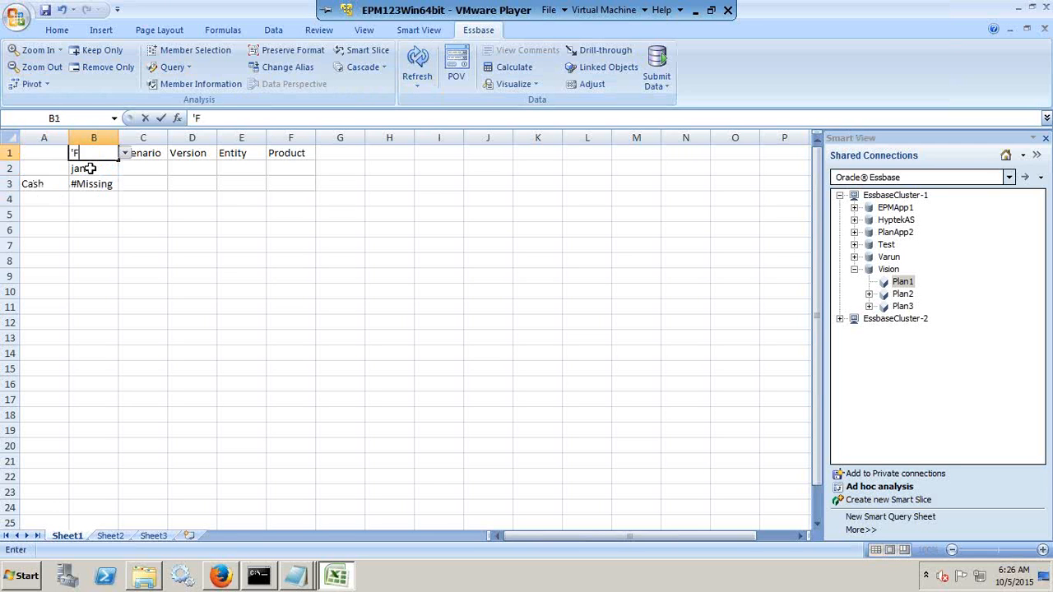
key(Return)
Correct the period member in B2 to the text value Jan with a capital J.
double_click(89, 169)
key(Home)
text(')
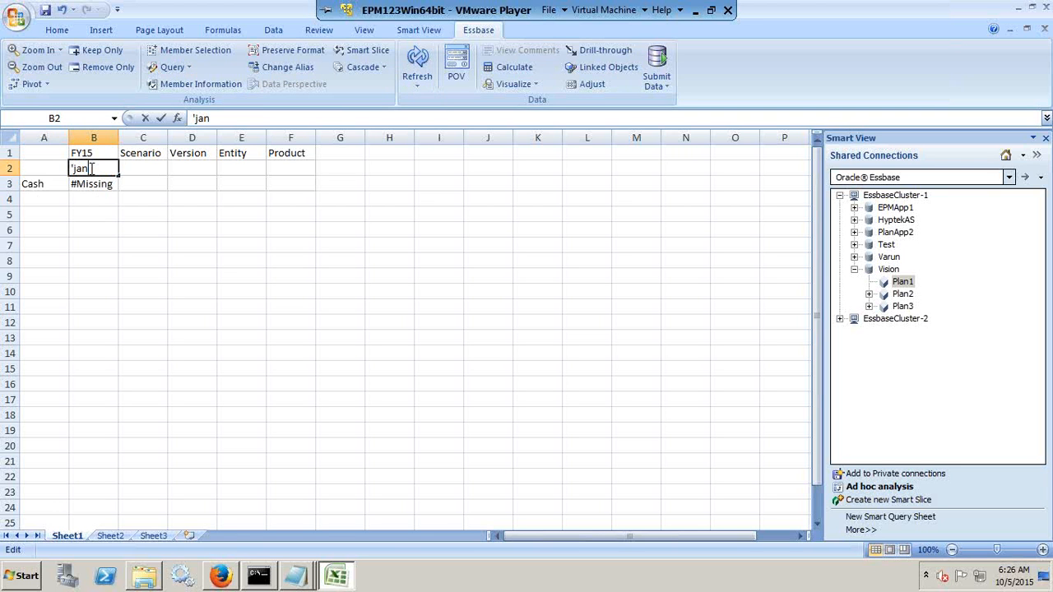
key(BackSpace)
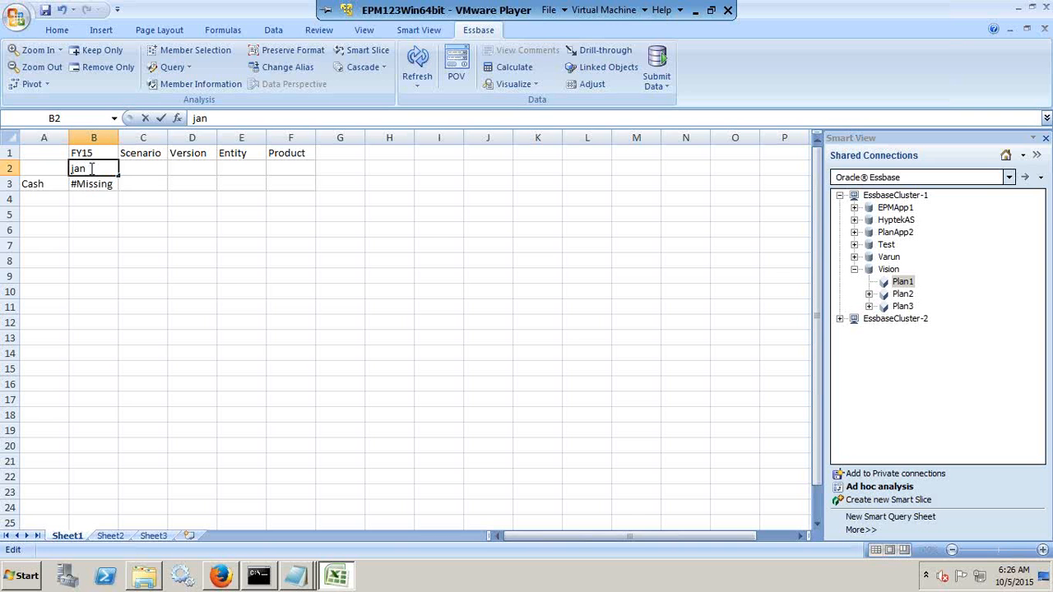
key(Delete)
text('J)
key(Return)
Set the scenario in C1 to Actual and the version in D1 to Working.
key(Up)
key(Up)
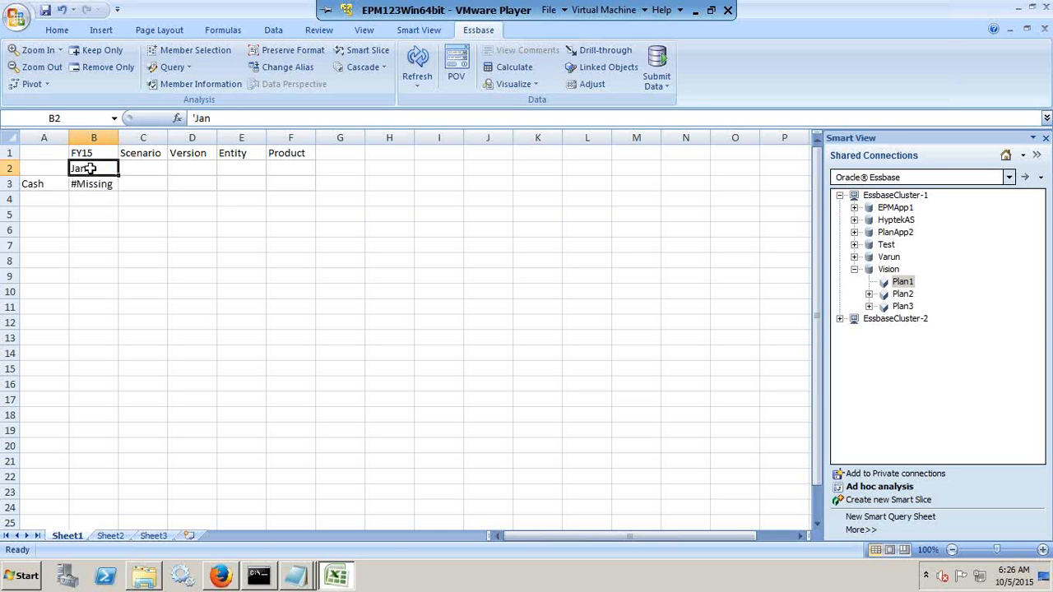
key(Right)
text(')
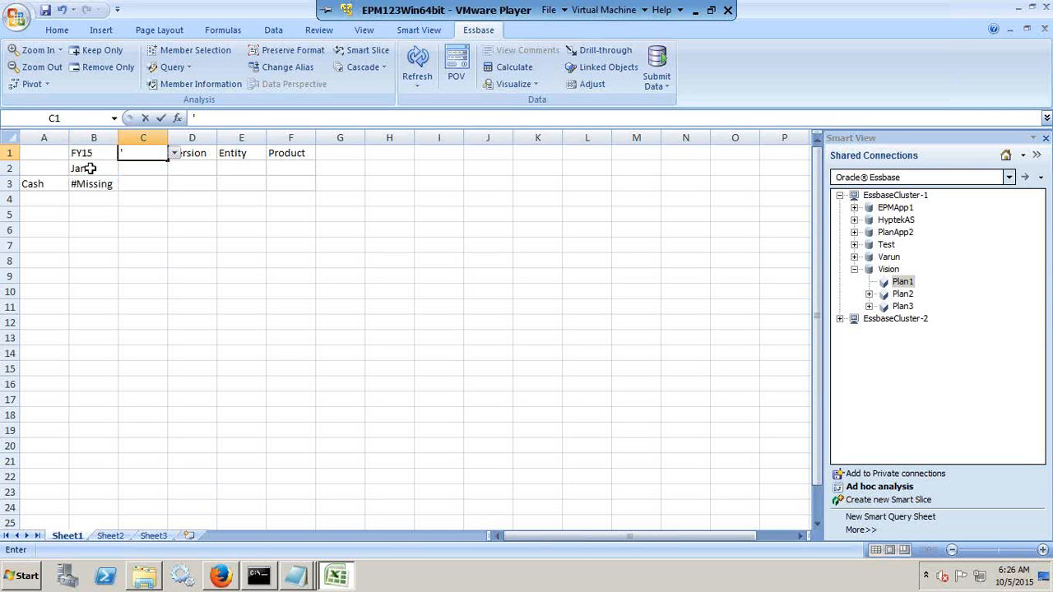
text(Actual)
key(Return)
key(Up)
key(Right)
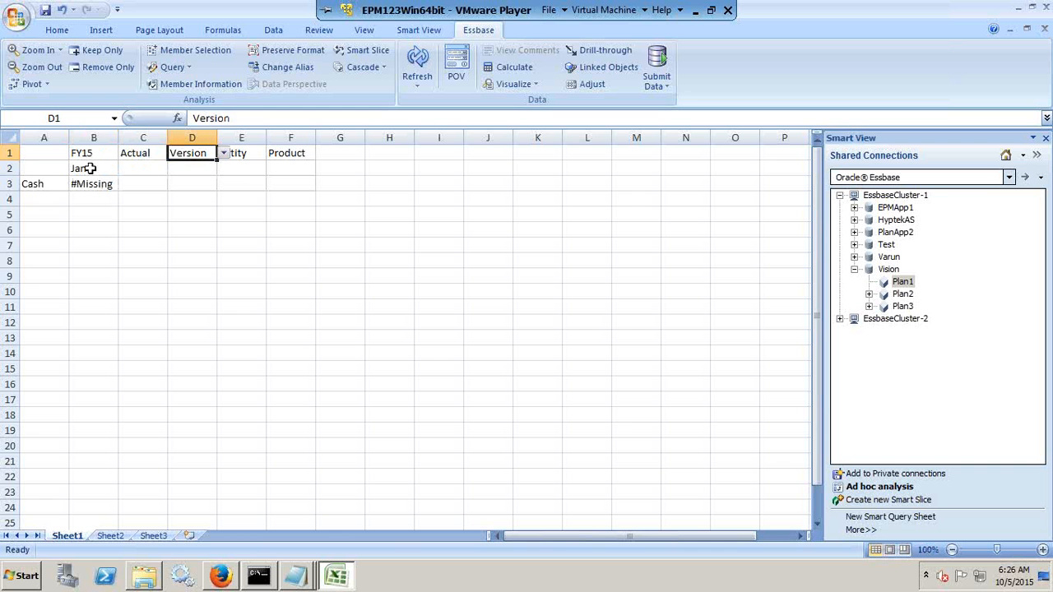
text('Working)
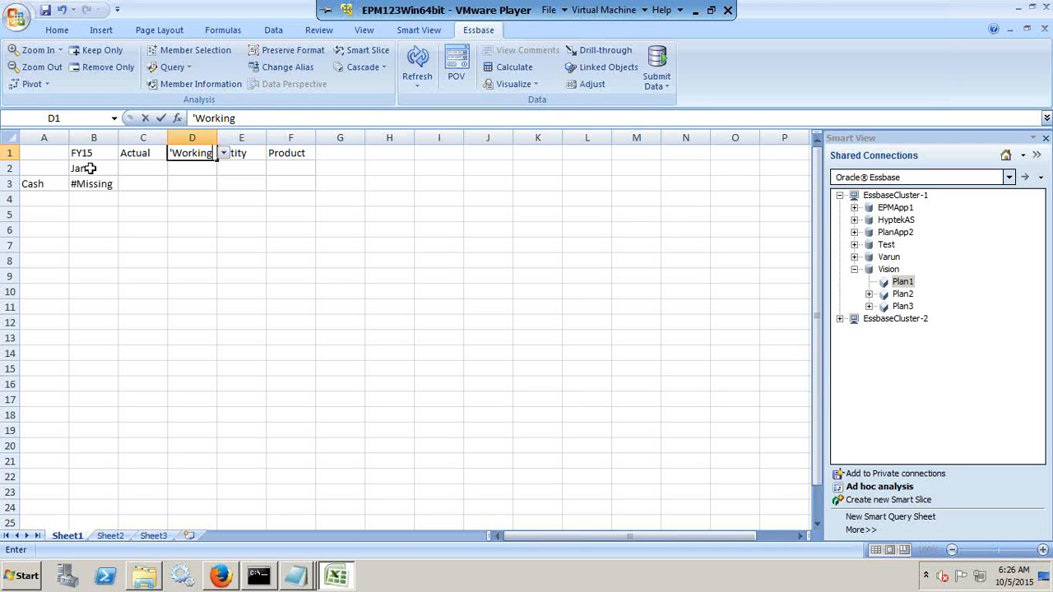
key(Return)
Move the PL_Load_Ignore Notepad window off the header rows, then set the grid's entity to 110 and product to P_000.
key(alt+Tab)
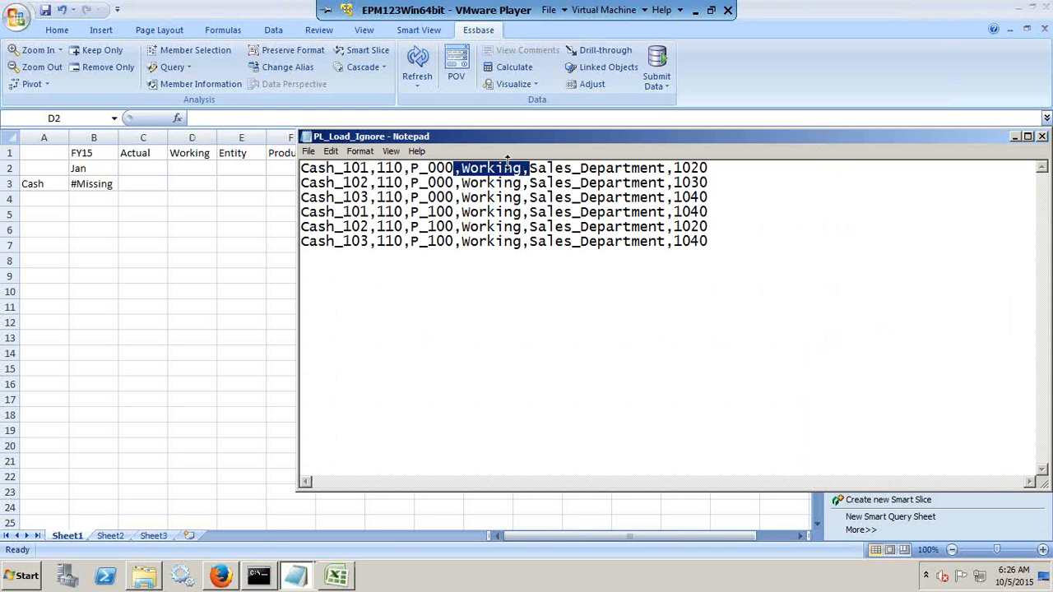
drag(467, 139, 449, 238)
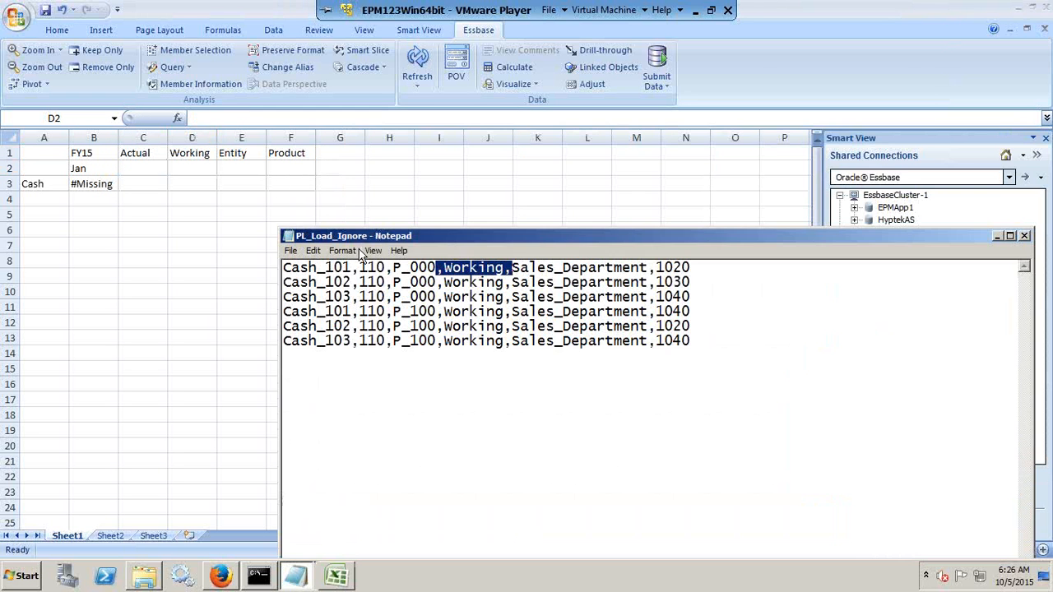
double_click(241, 155)
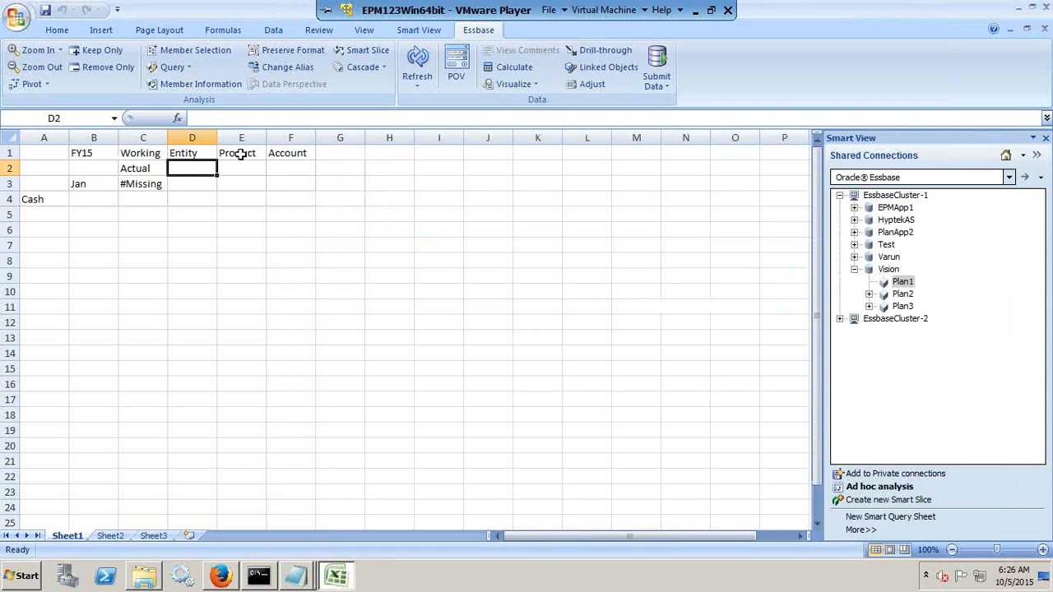
click(197, 153)
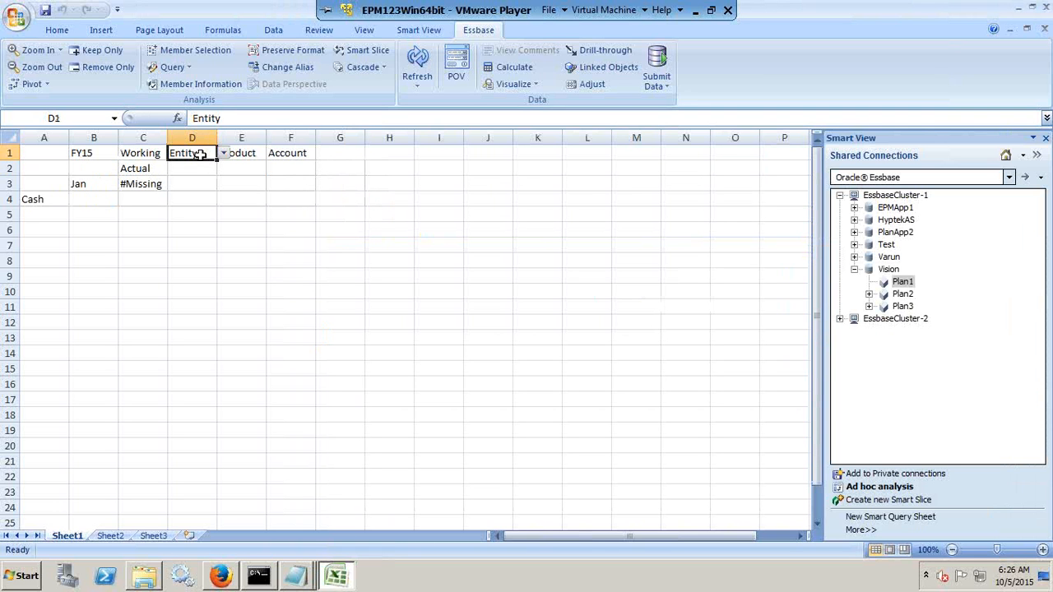
text(110)
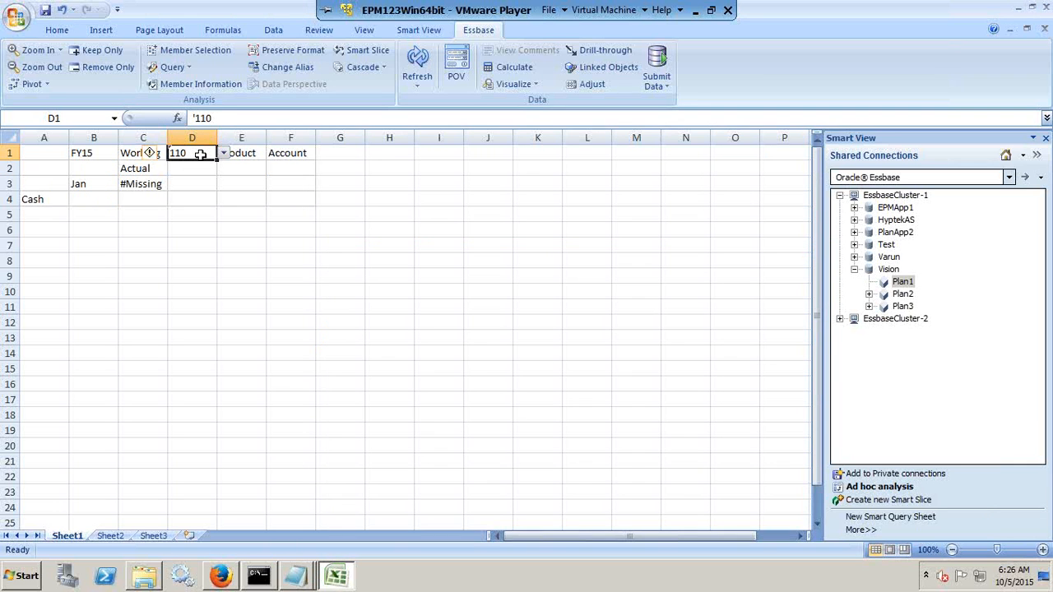
key(Tab)
text('P)
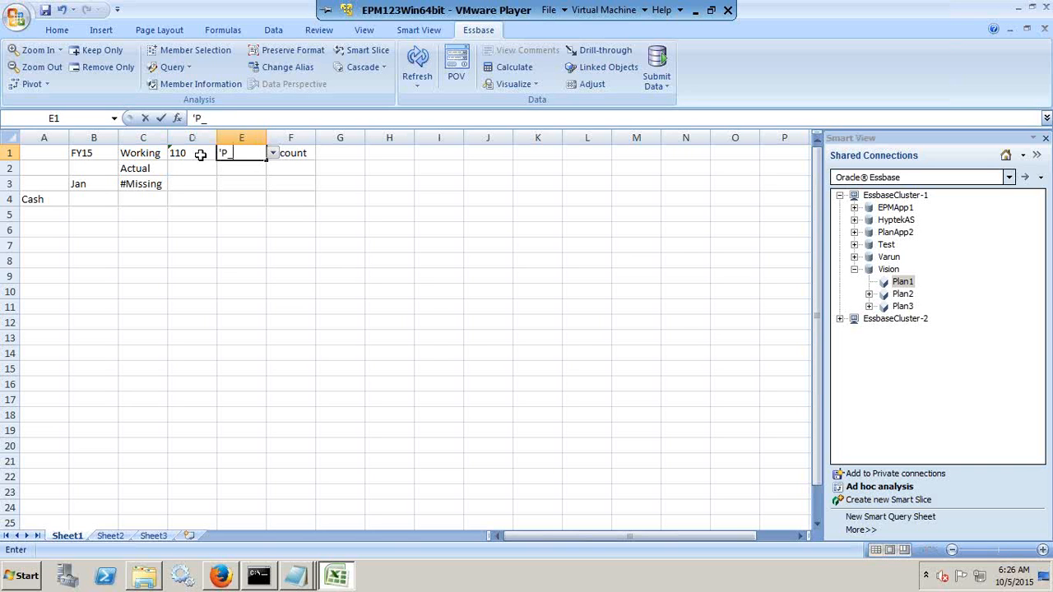
text(_000)
key(Return)
Compare the account, entity and product members in PL_Load_Ignore.txt with the members in the ad hoc grid.
key(alt+Tab)
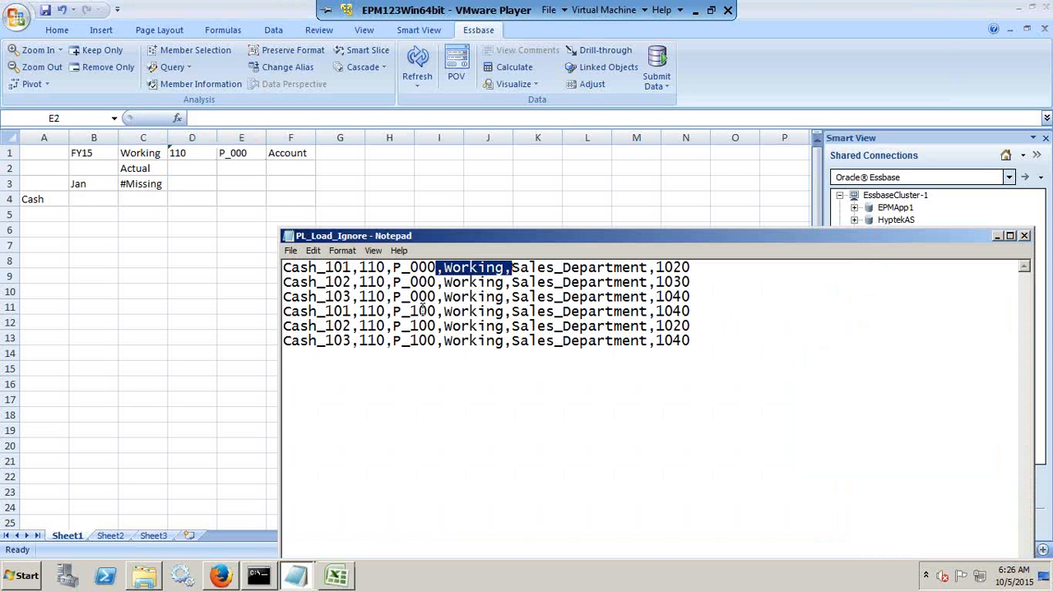
key(alt+Tab)
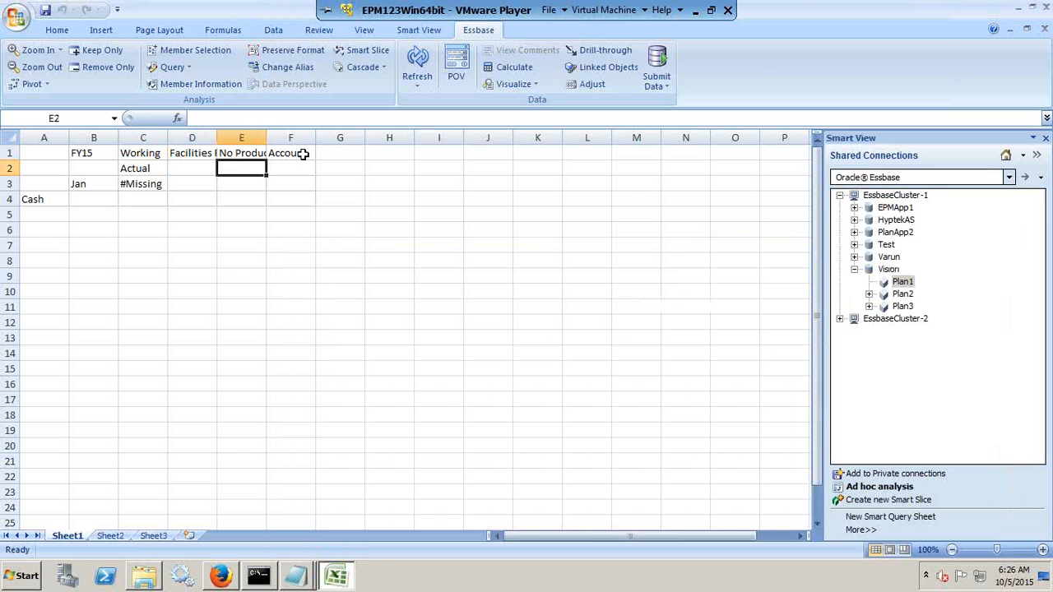
click(294, 154)
key(alt+Tab)
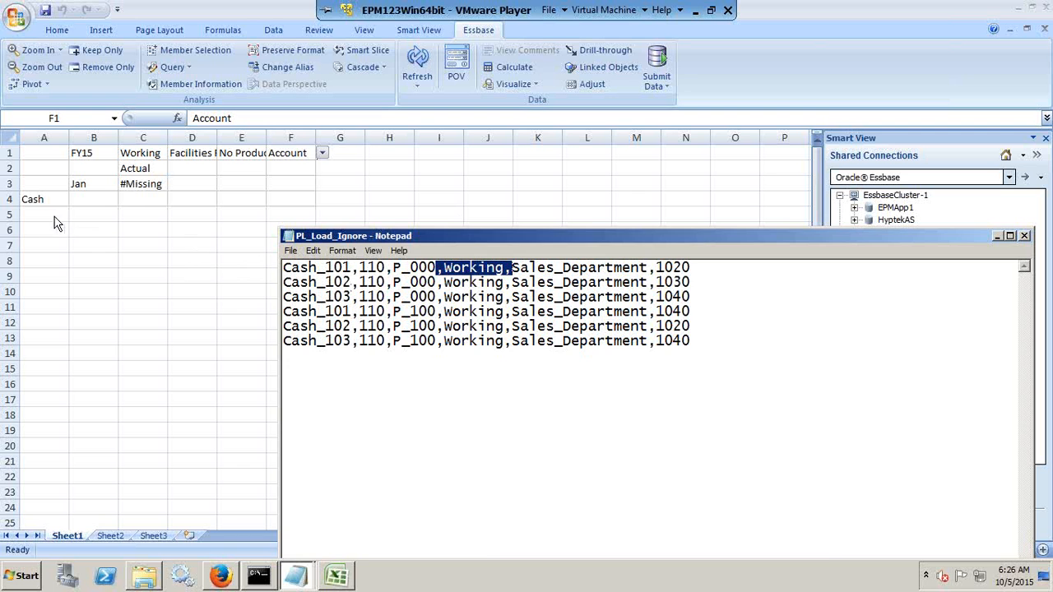
key(alt+Tab)
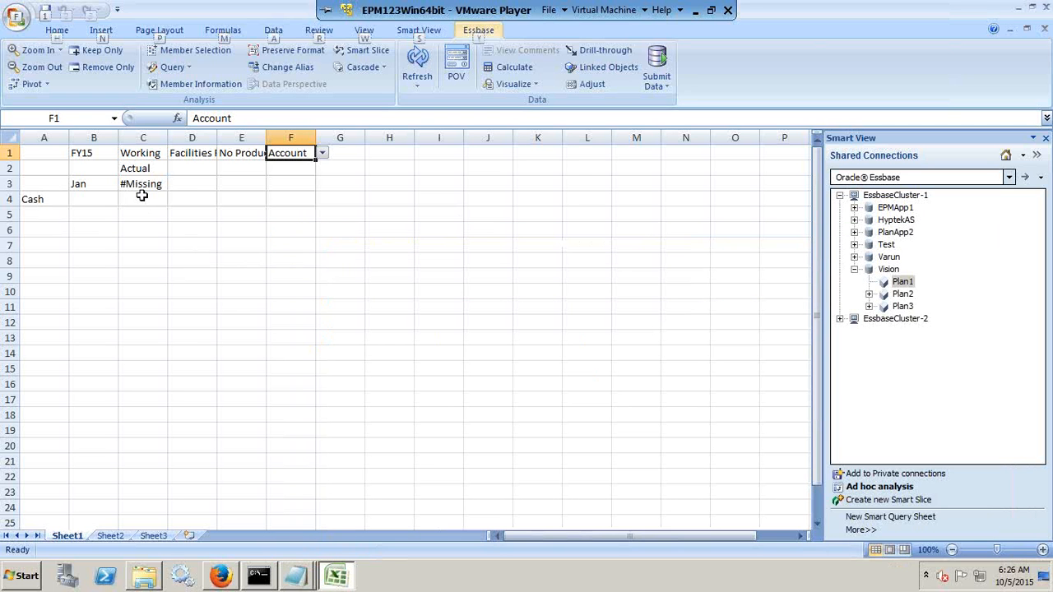
key(alt+Tab)
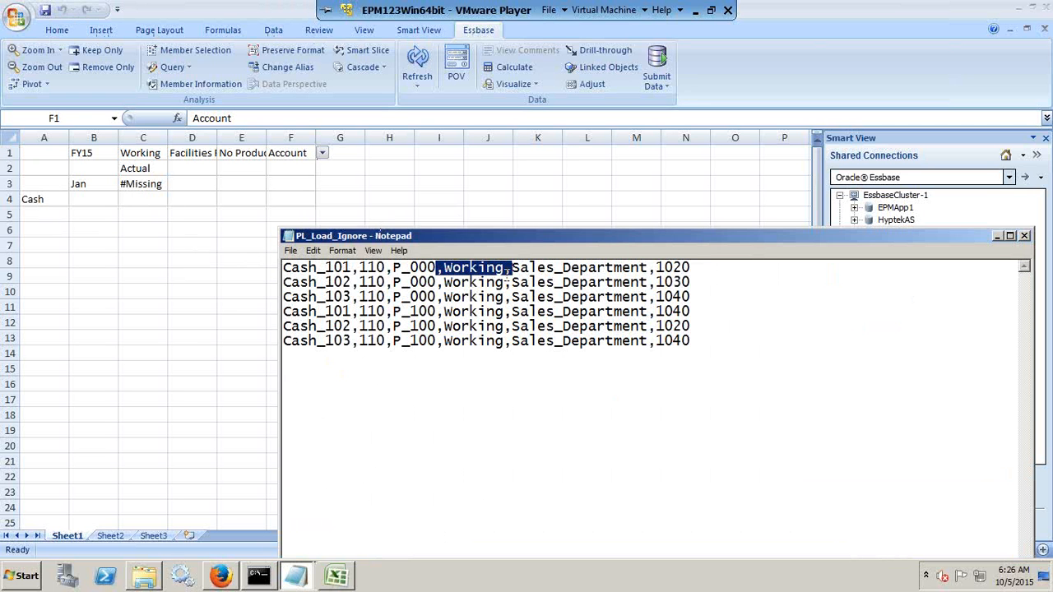
key(alt+Tab)
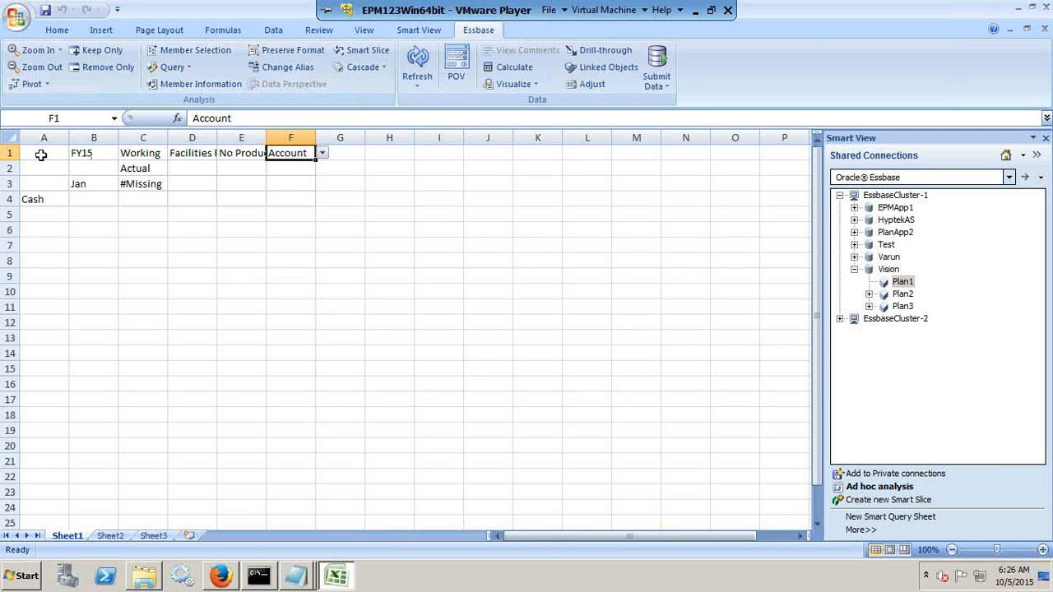
Clear the whole ad hoc grid on Sheet1 and try to restart the ad hoc analysis on Plan1.
drag(37, 153, 371, 206)
key(Delete)
click(920, 284)
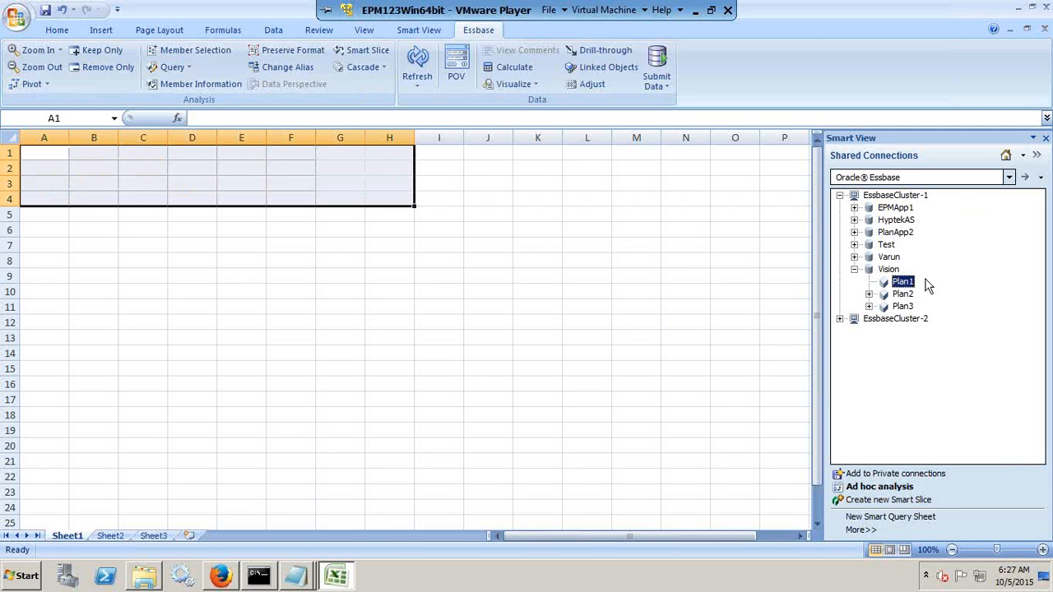
right_click(905, 285)
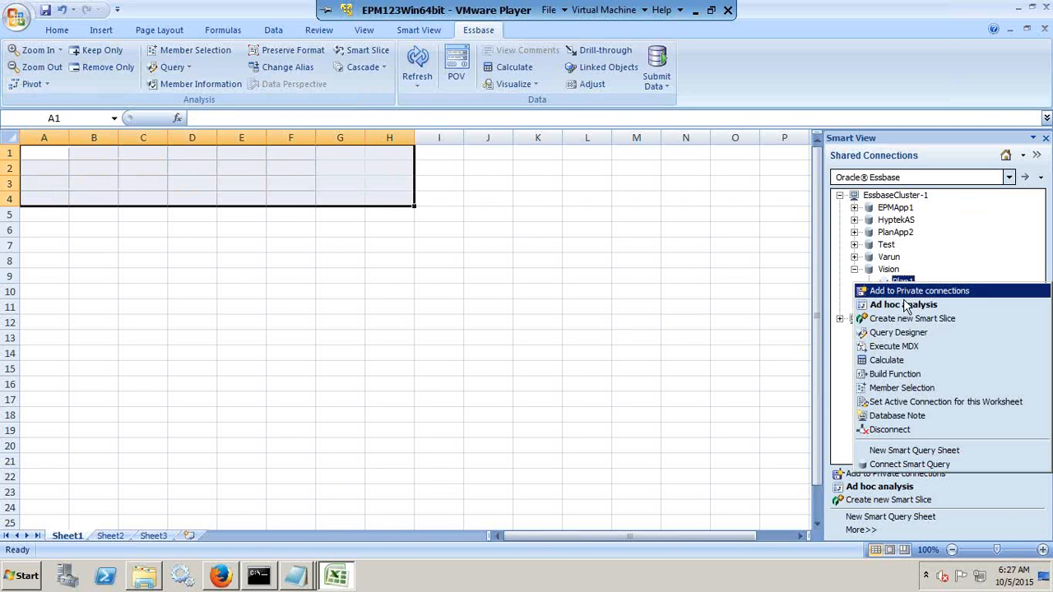
click(899, 304)
click(671, 395)
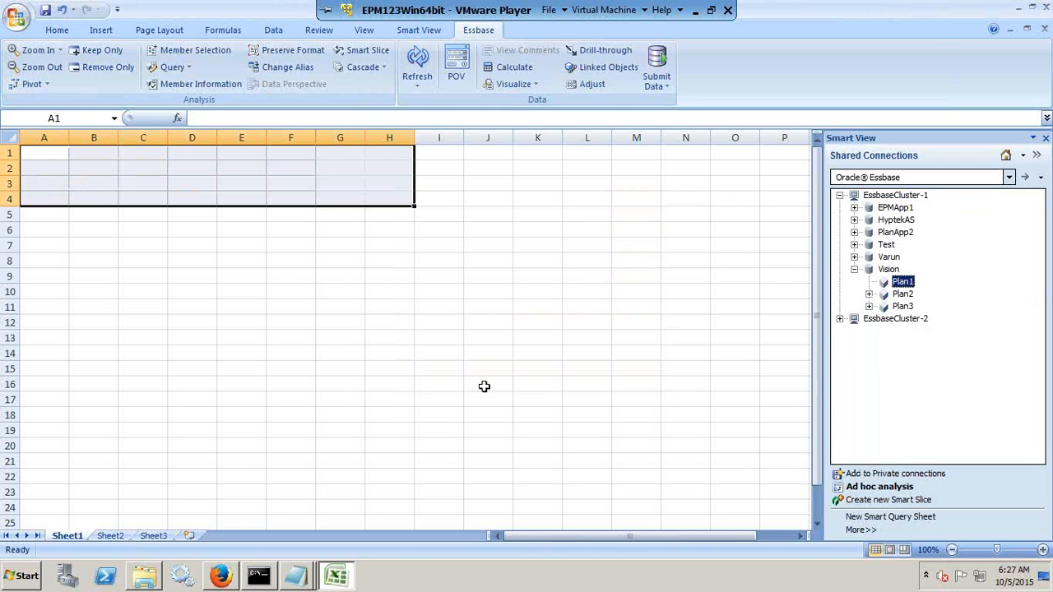
click(459, 385)
Insert a new worksheet and start an ad hoc analysis there on the Plan1 database of Vision.
click(190, 536)
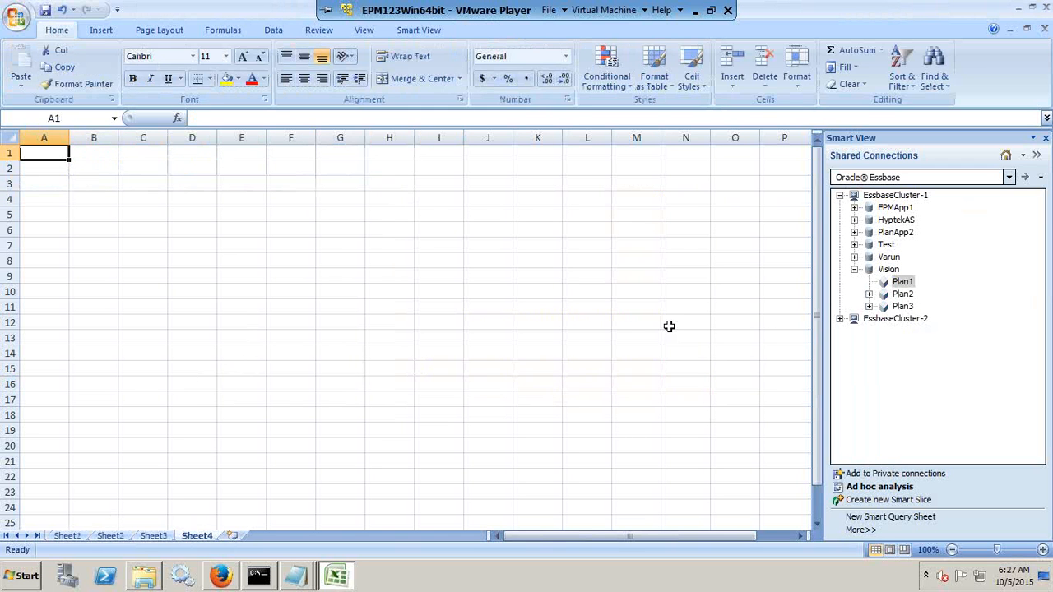
right_click(898, 283)
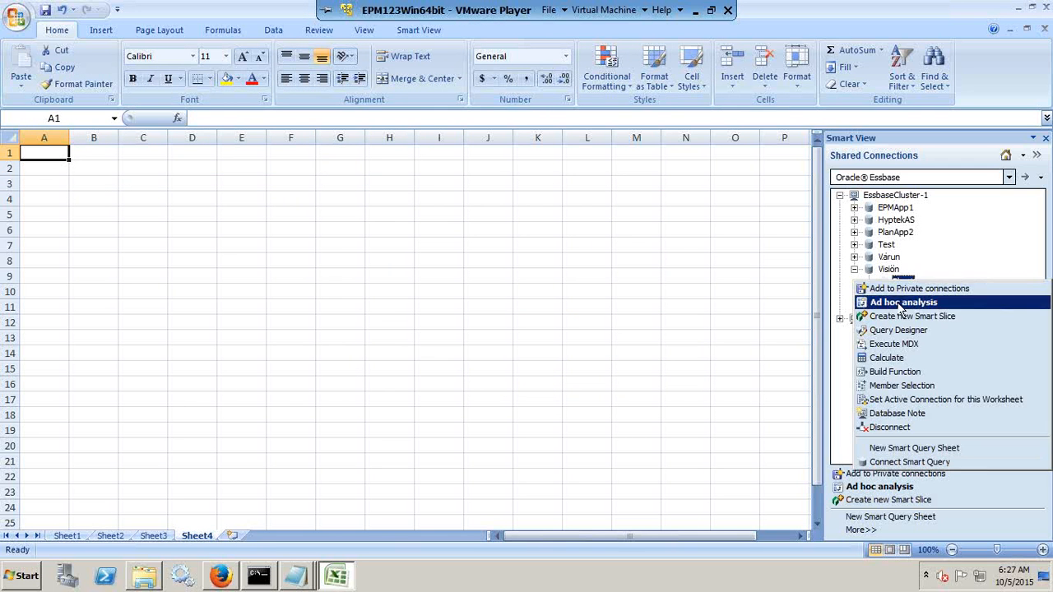
click(897, 301)
Set the account in A3 to Cash and the period in B2 to Jan on the new sheet's grid.
click(35, 188)
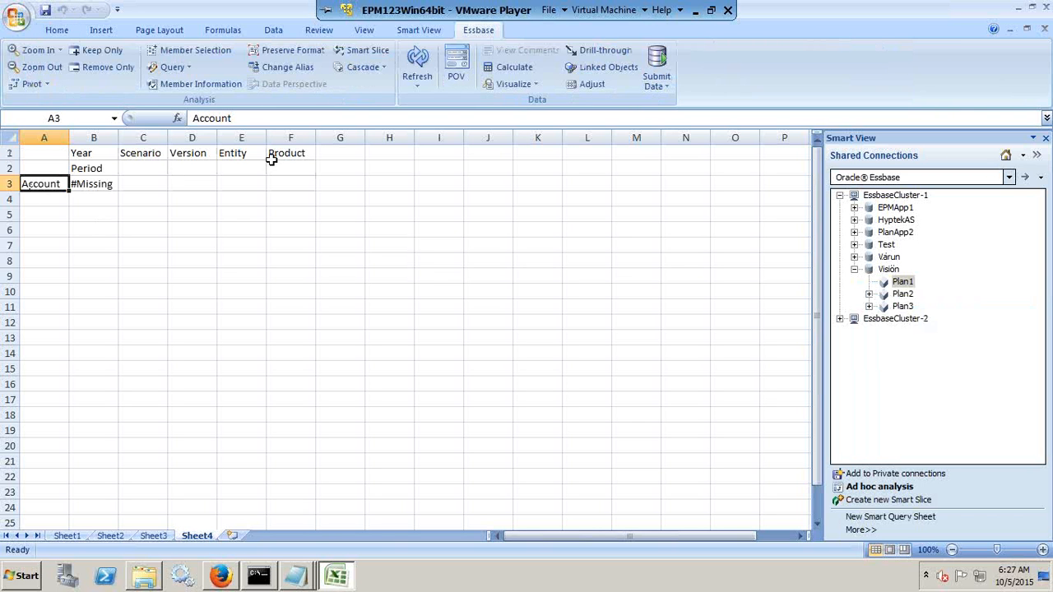
text(')
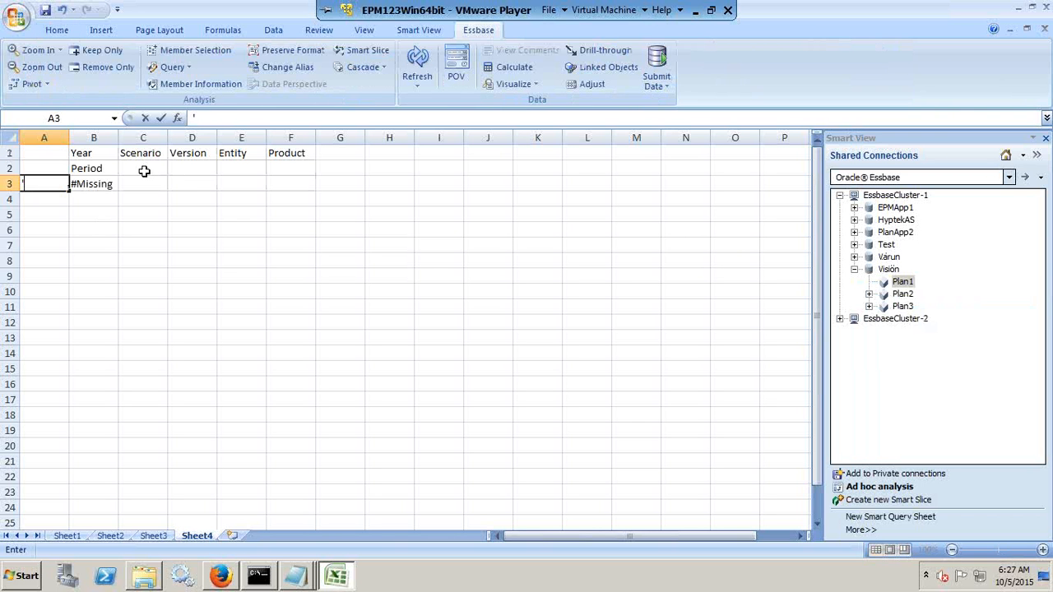
text(Cash)
key(Return)
key(Up)
Set the year in B1 to FY15 and the scenario in C1 to Actual.
key(Up)
key(Right)
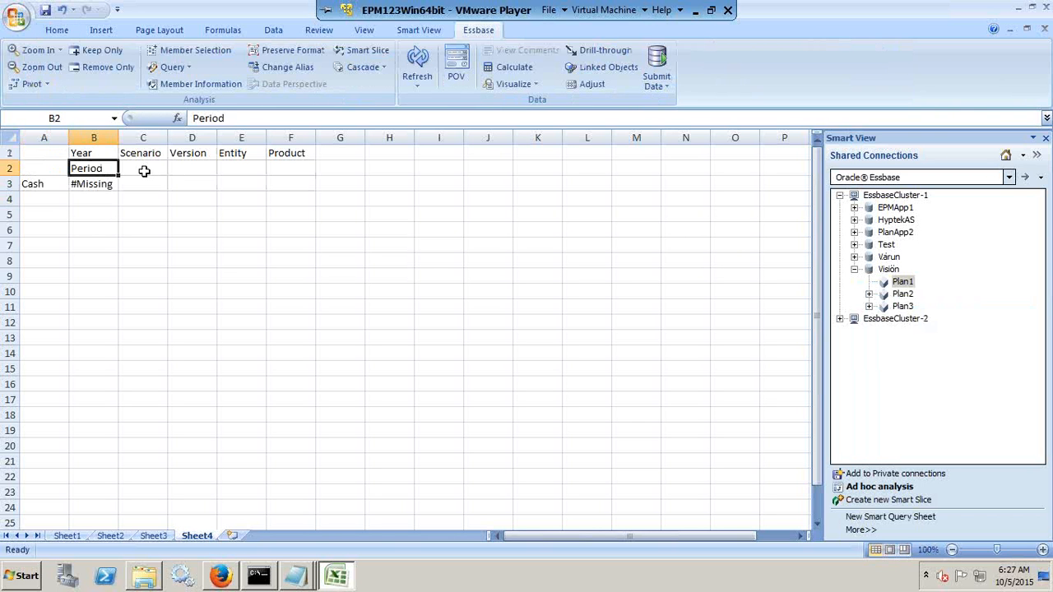
text('Jan)
key(Up)
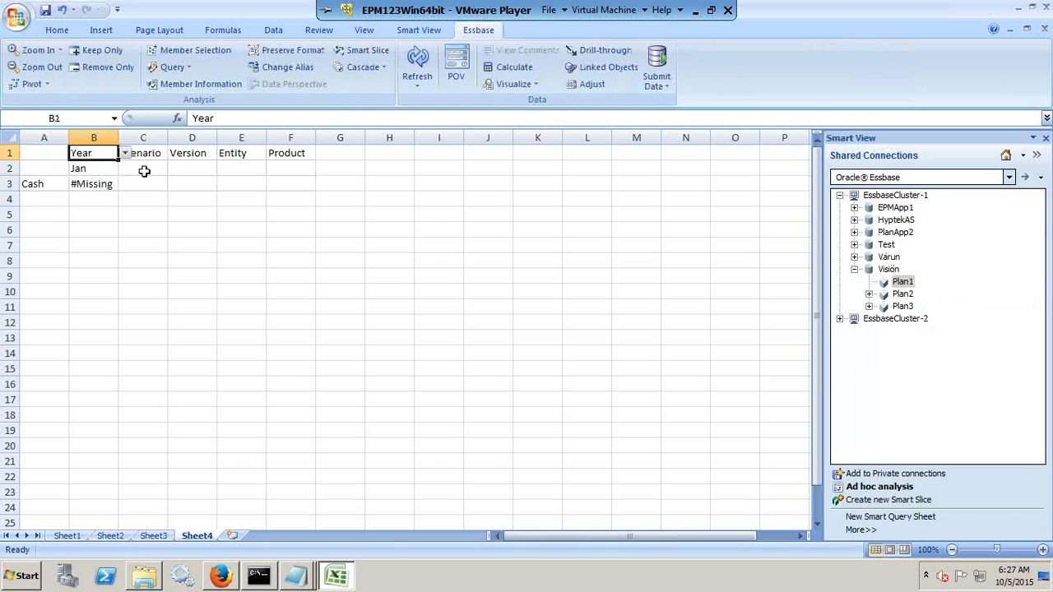
text('FY15)
key(Return)
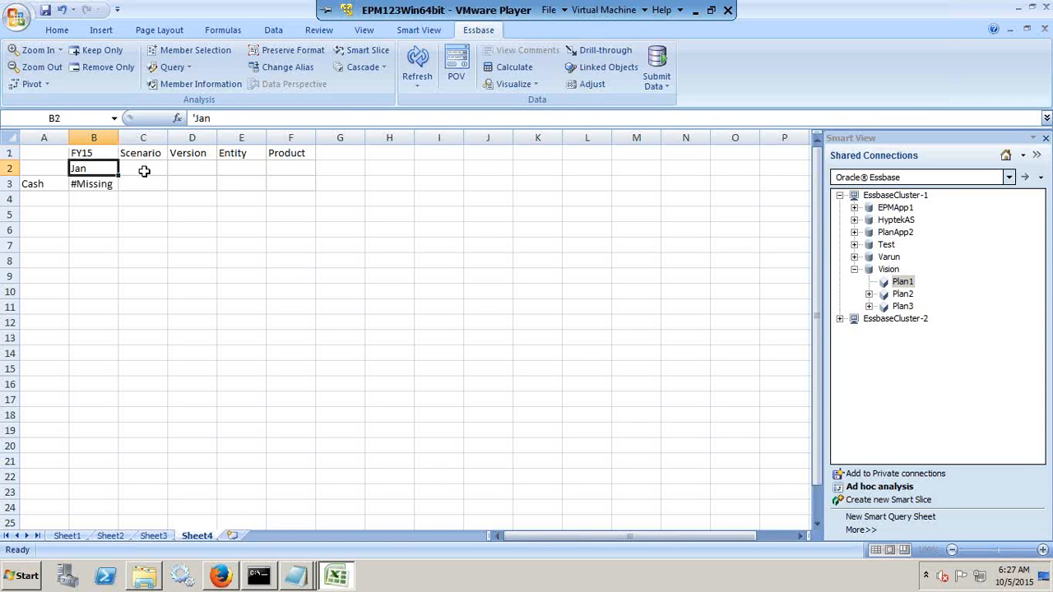
key(Up)
key(Right)
text(')
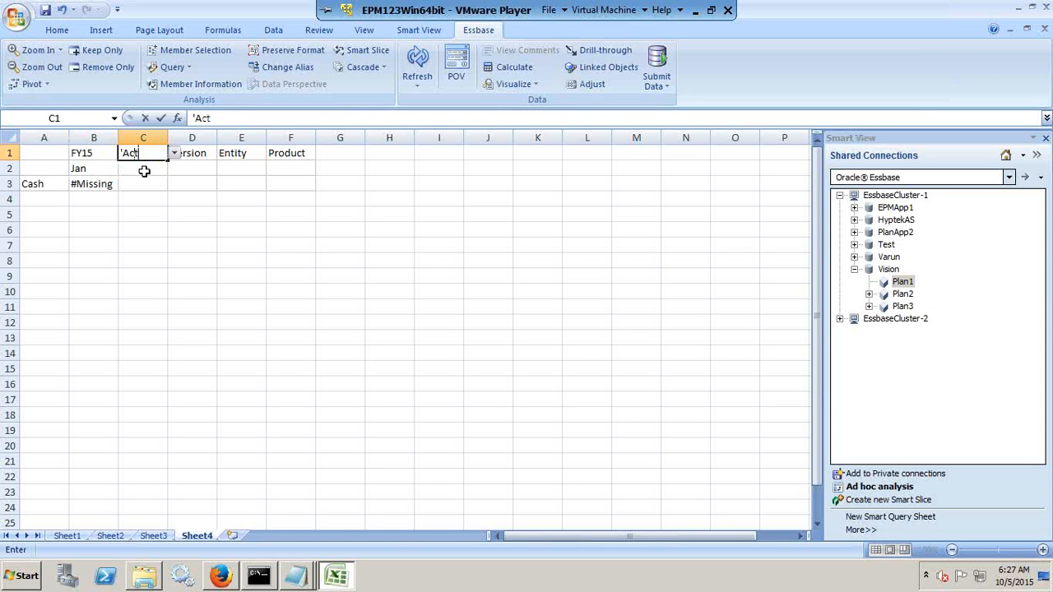
key(Return)
Set the version member in D1 of the ad hoc grid to Working.
key(Up)
key(Right)
text('W)
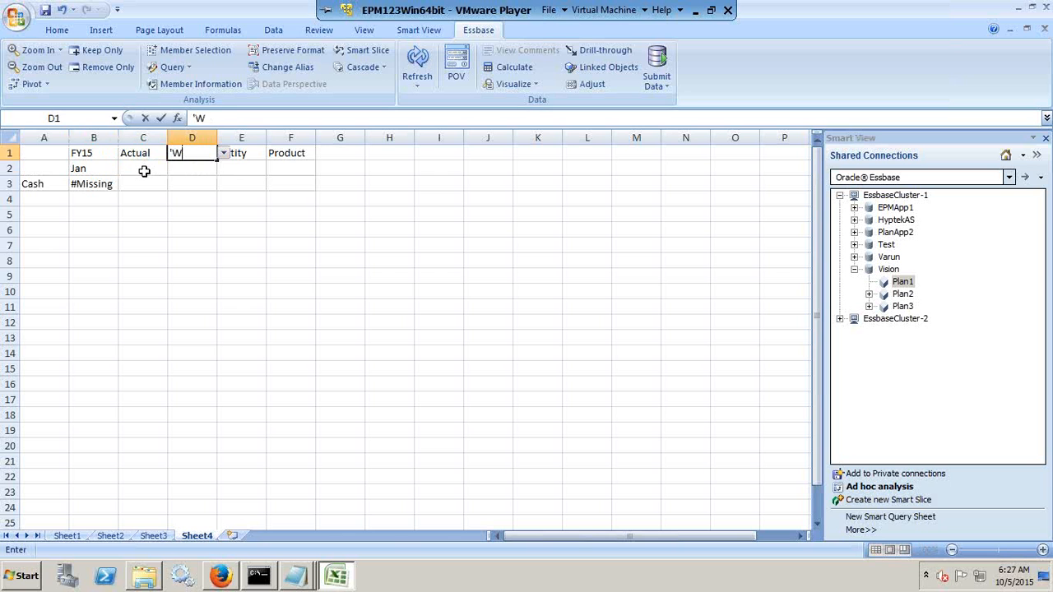
text(orking)
key(Return)
key(Up)
Set the entity in E1 to 110 and the product in F1 to P_000, and refresh the grid.
key(Right)
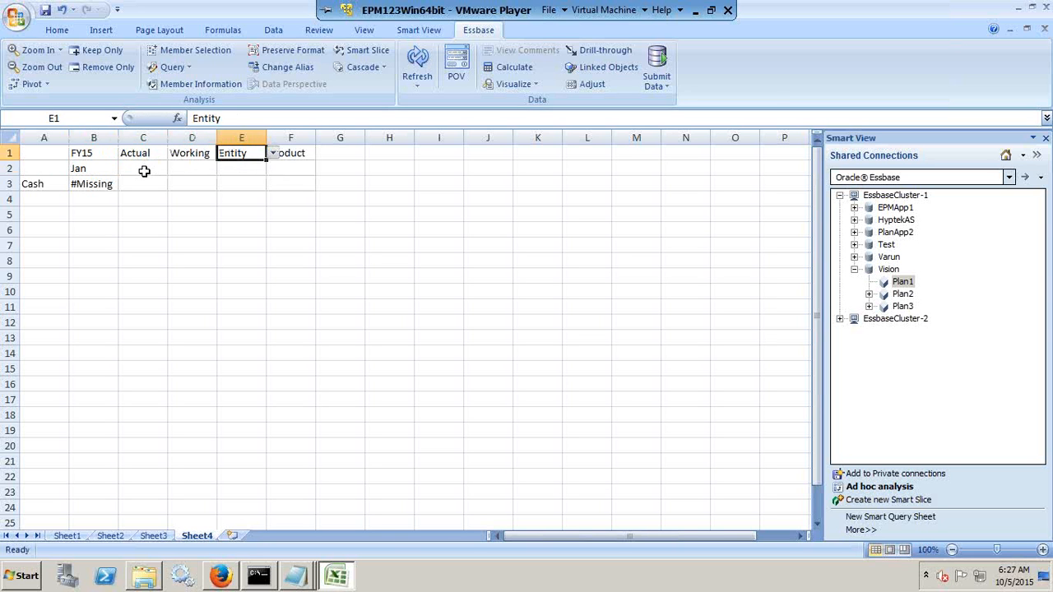
text('110)
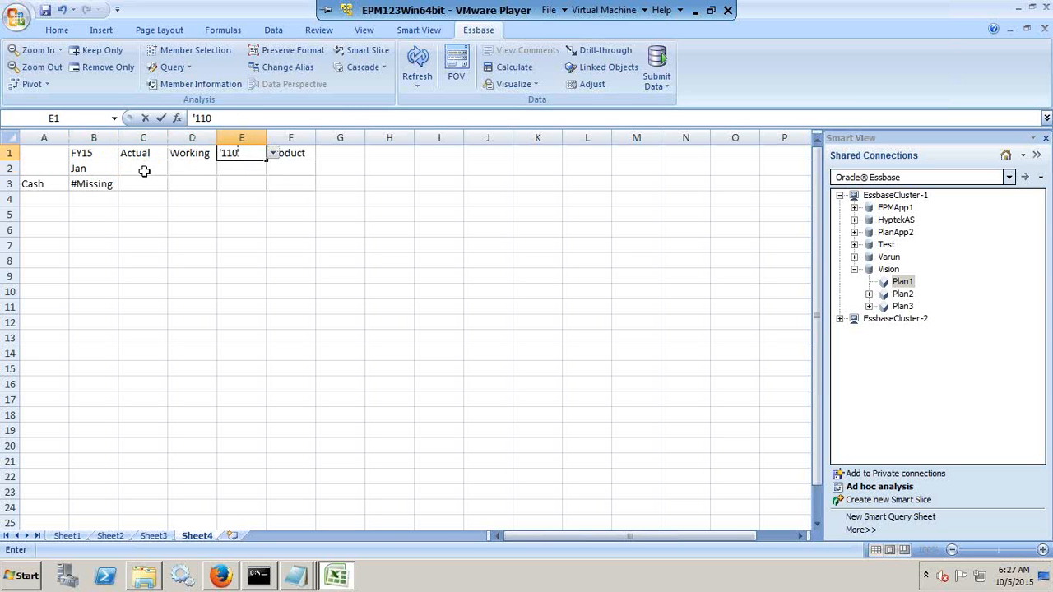
key(Return)
key(Up)
key(Right)
text(')
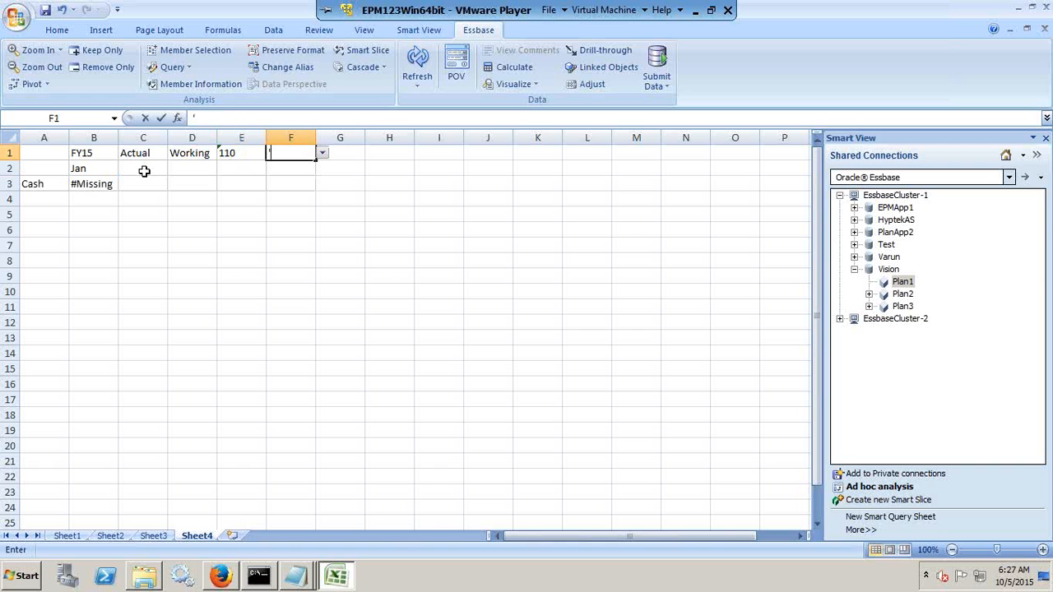
text(P_000)
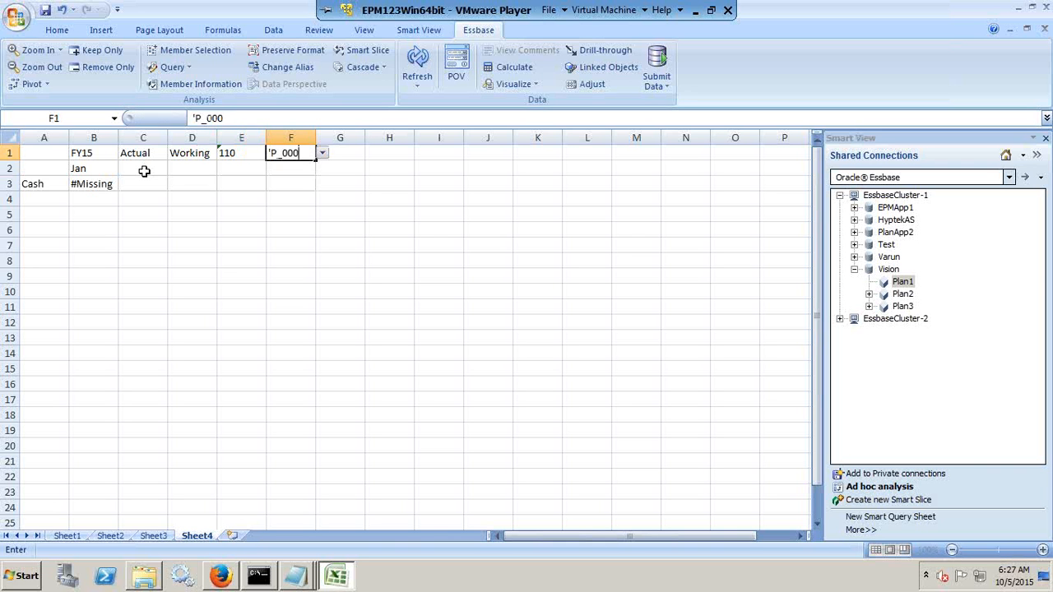
key(Return)
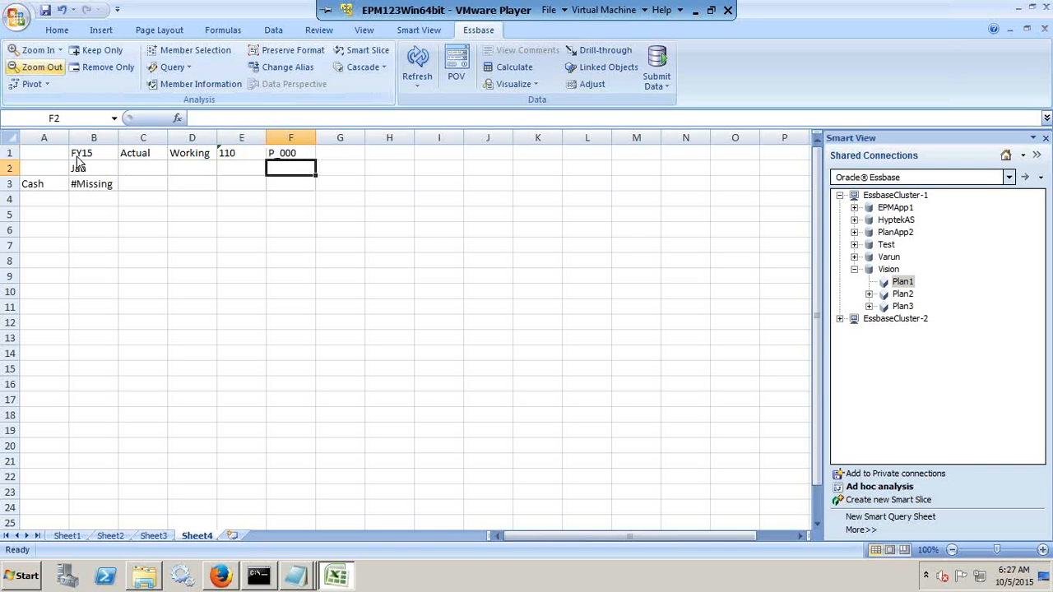
click(417, 66)
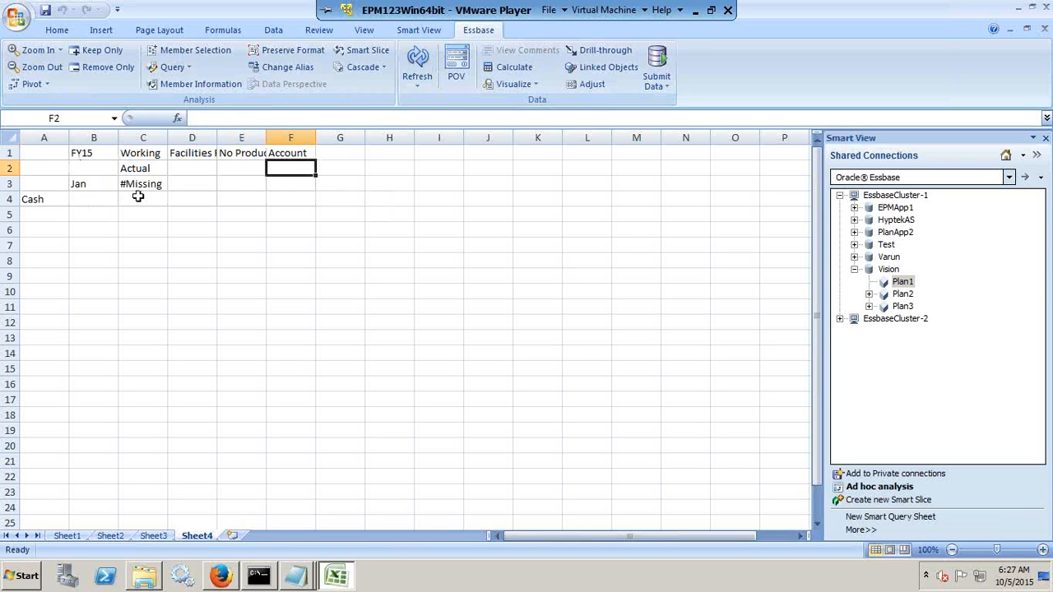
Compare the grid's year, version, entity, product, account, scenario and period members with the records in PL_Load_Ignore.
key(alt+Tab)
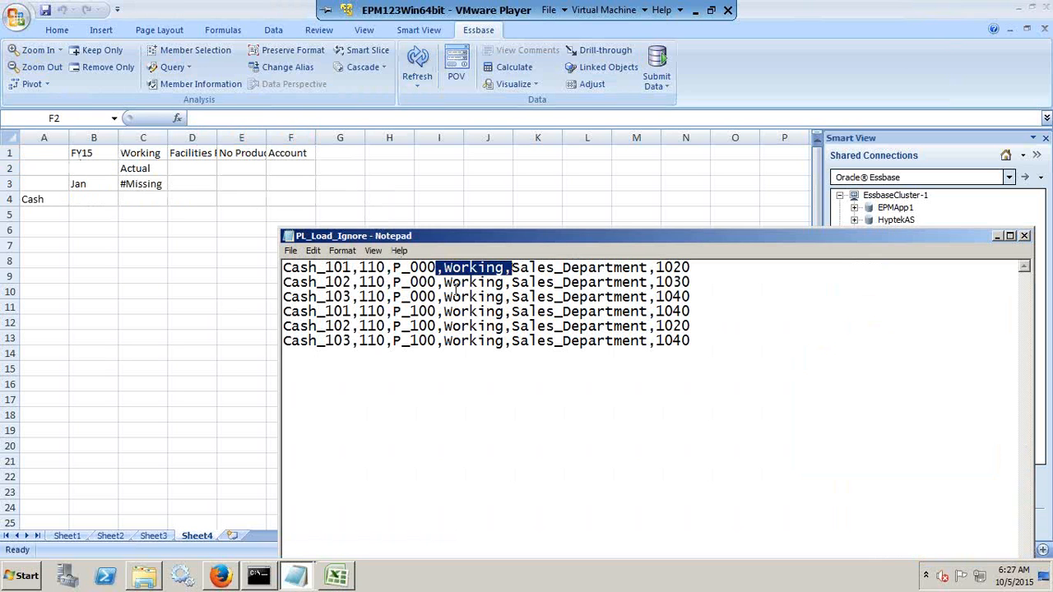
click(427, 296)
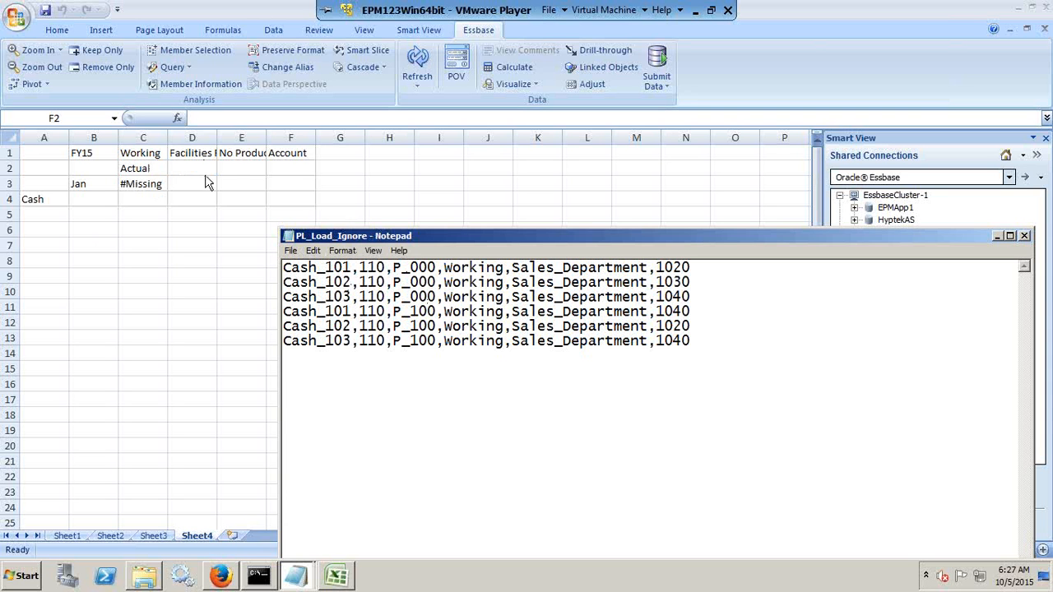
click(304, 154)
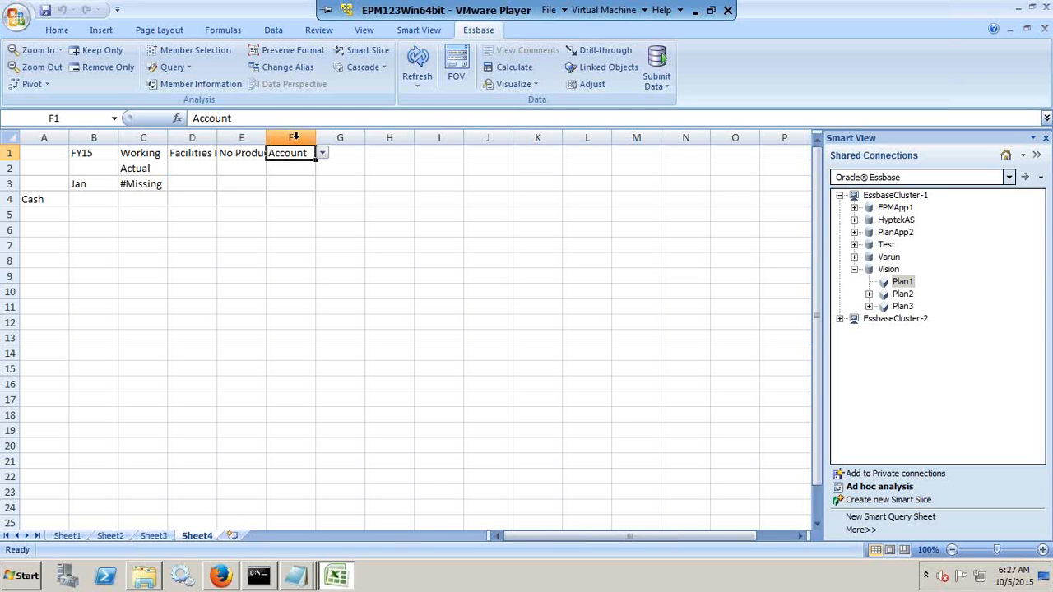
click(111, 153)
click(141, 153)
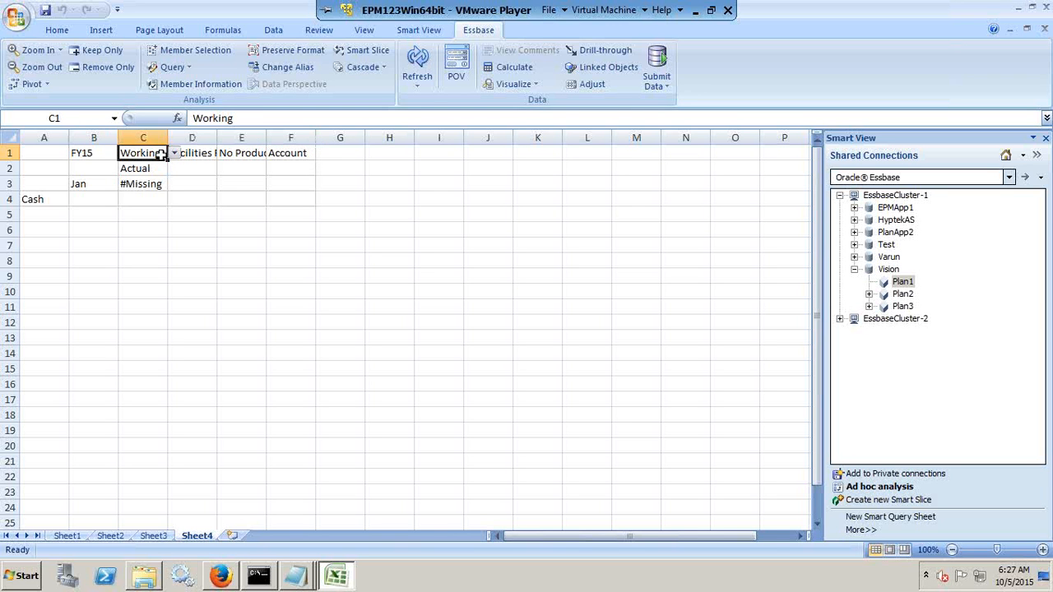
click(195, 153)
click(245, 152)
click(278, 153)
click(143, 168)
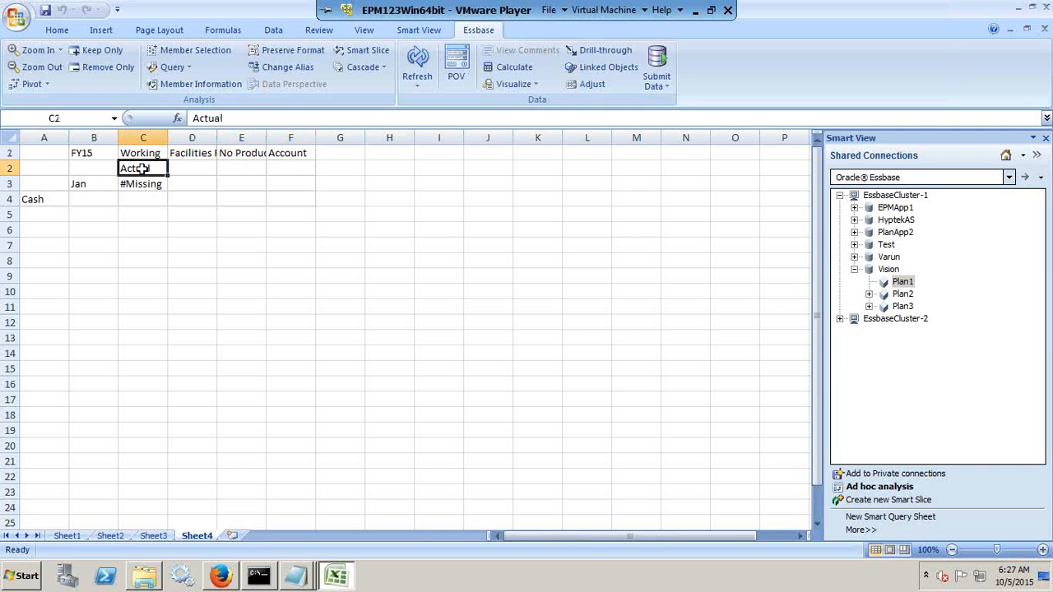
click(82, 185)
click(49, 200)
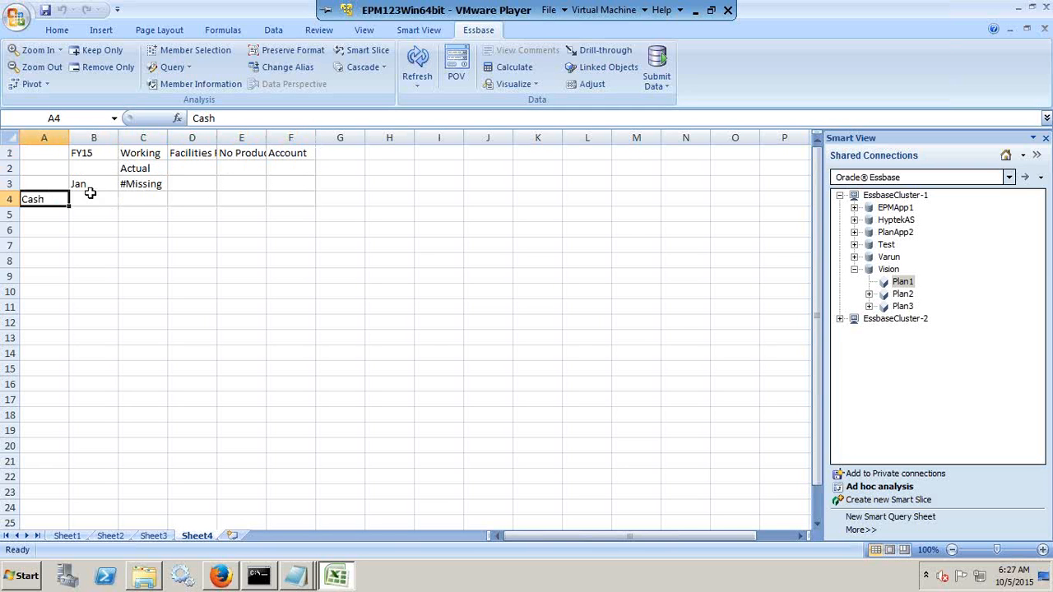
key(alt+Tab)
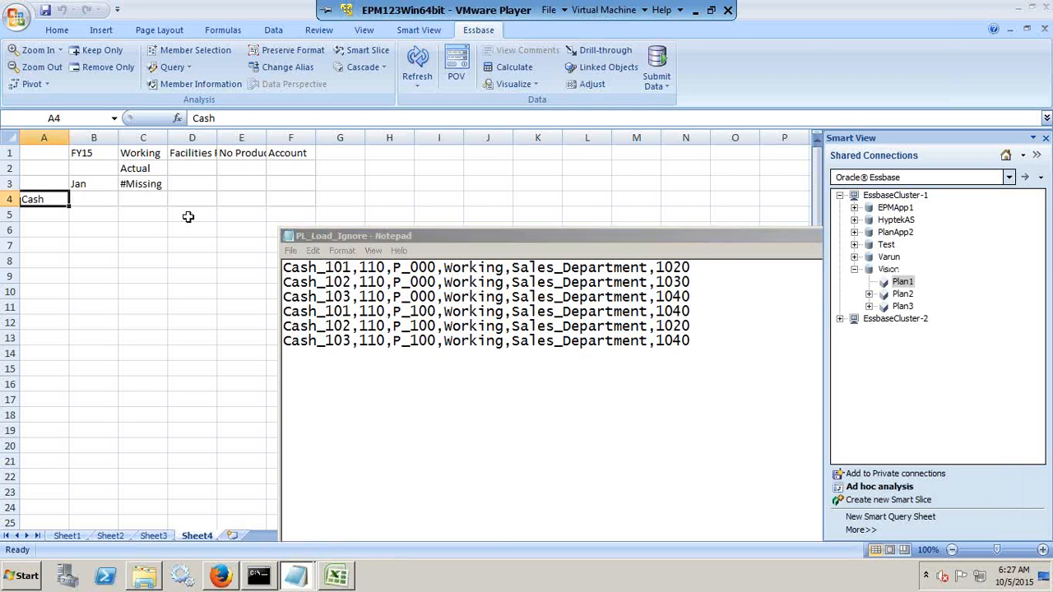
key(alt+Tab)
Set the account member in F1 to 1110.
click(289, 167)
click(292, 154)
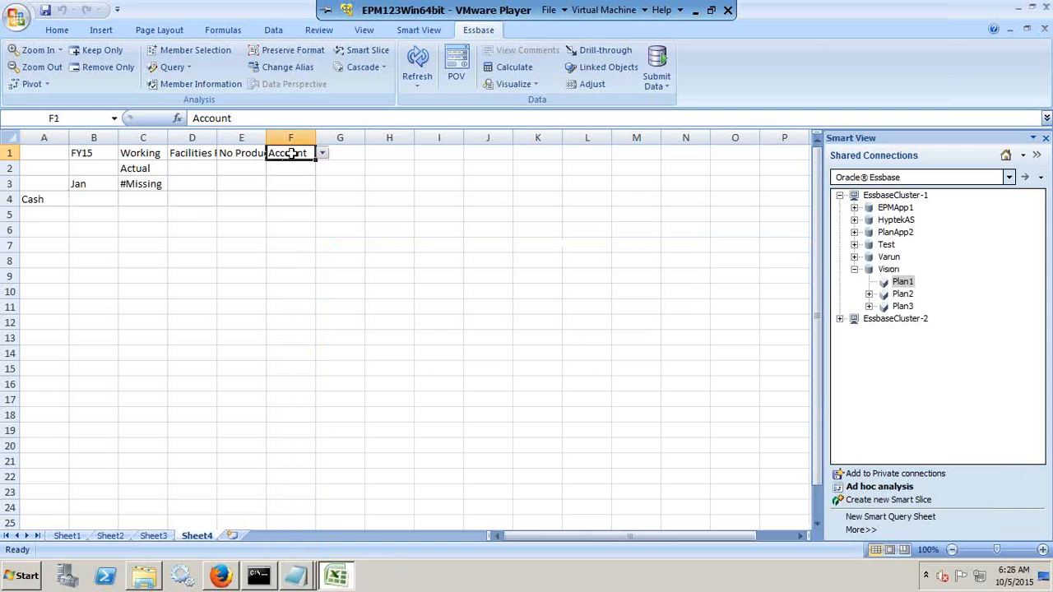
text('111)
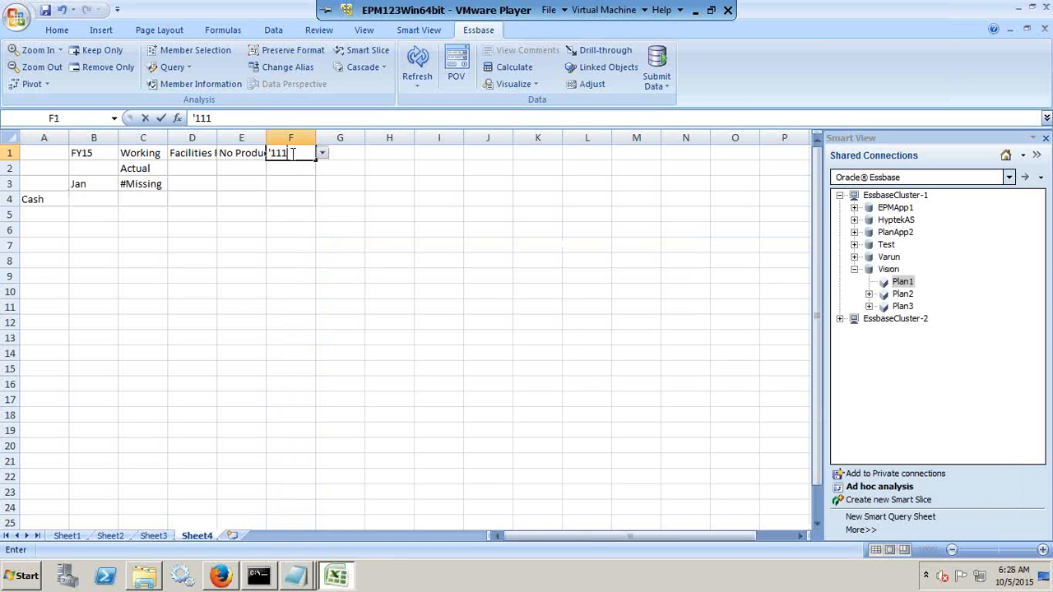
key(Return)
Clear the Cash entry from A4 and refresh the ad hoc grid.
key(Down)
key(Left)
key(Left)
key(Left)
key(Left)
key(Left)
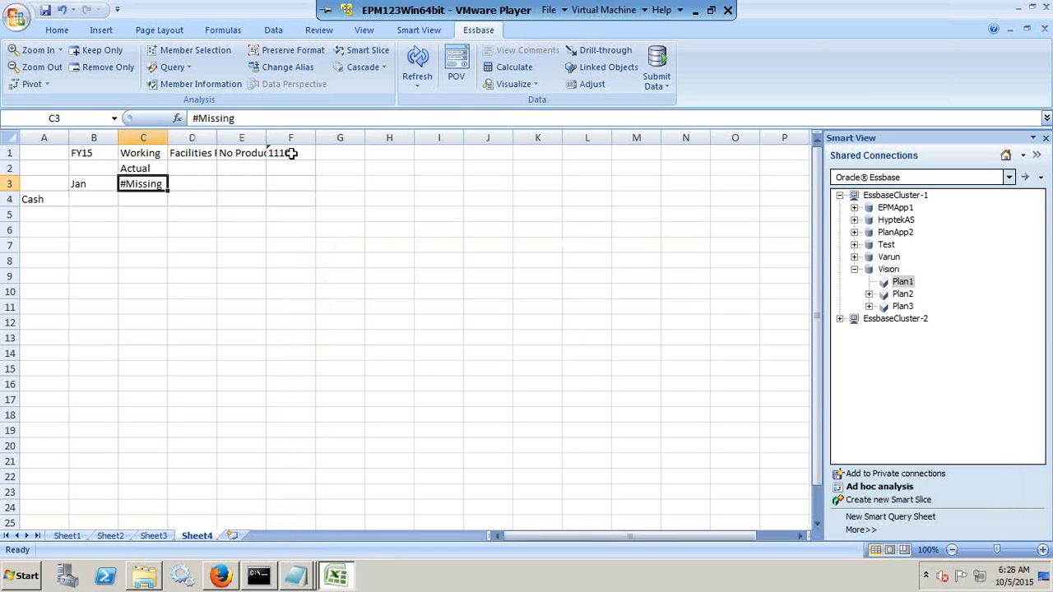
key(Down)
key(Delete)
click(430, 214)
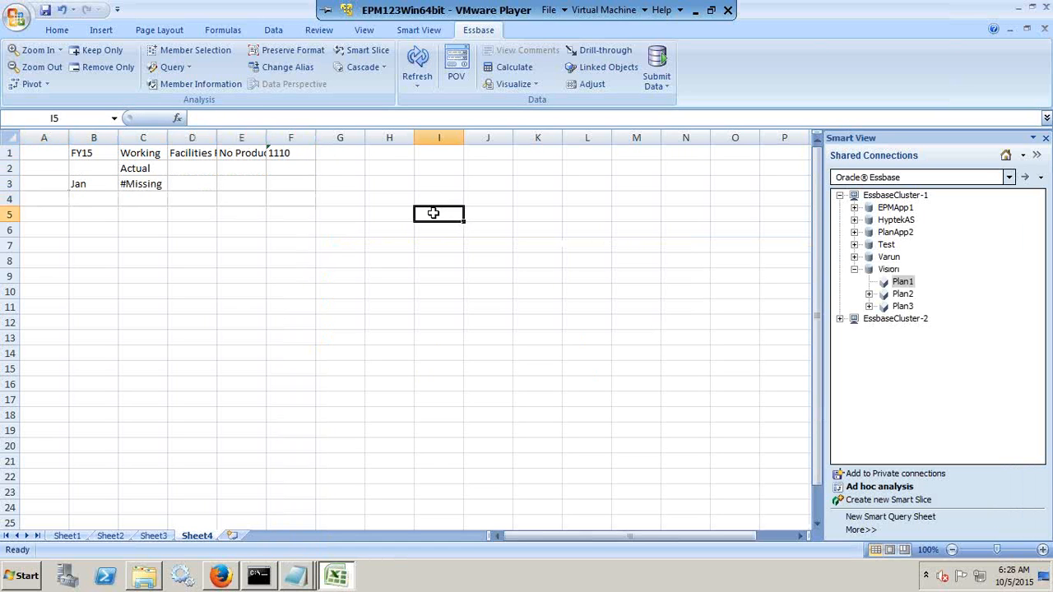
click(418, 56)
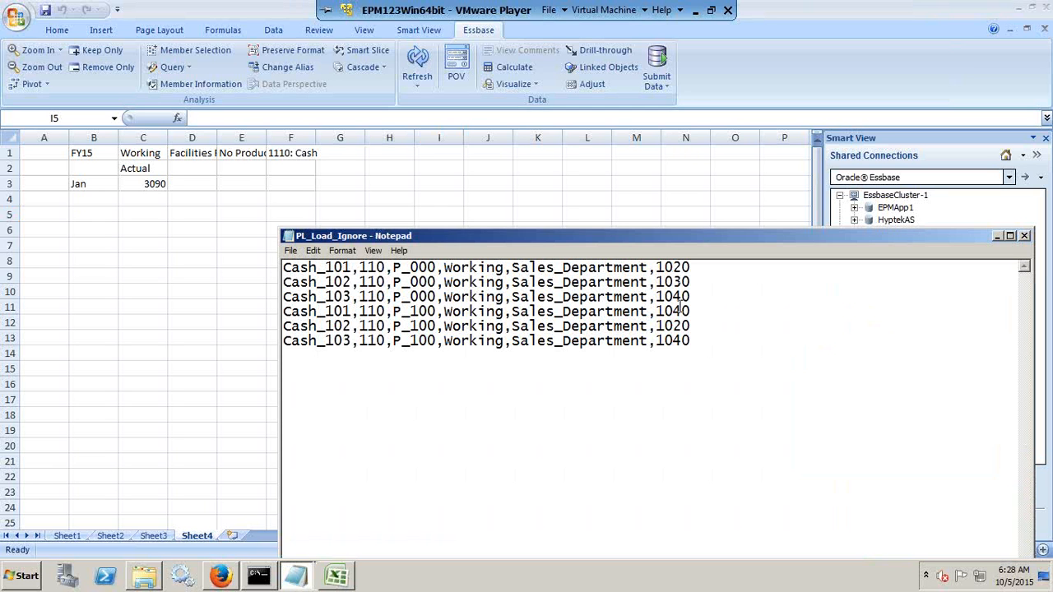
Fit the width of column E to its No Product member name.
double_click(266, 138)
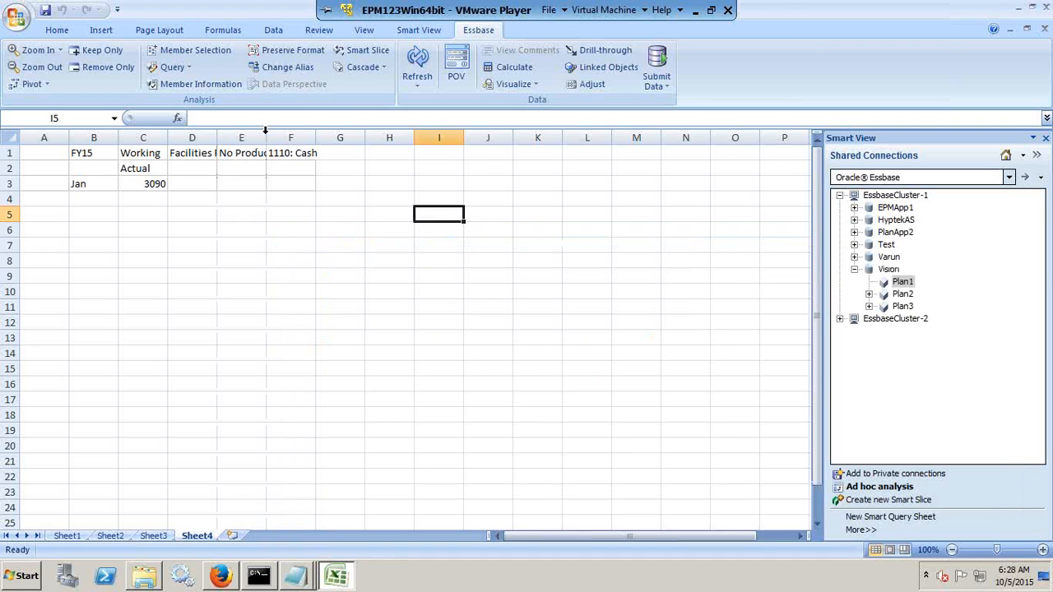
click(261, 136)
right_click(255, 148)
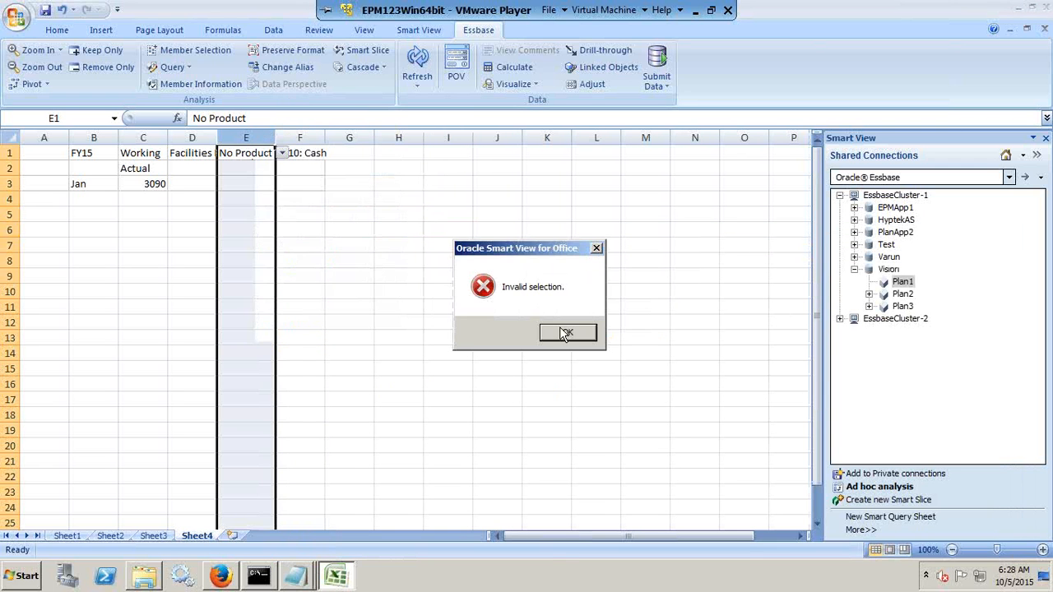
click(563, 332)
Expand the product dimension into rows and clear the rows for Computer Accessories, Computer Services and Total Product.
double_click(259, 154)
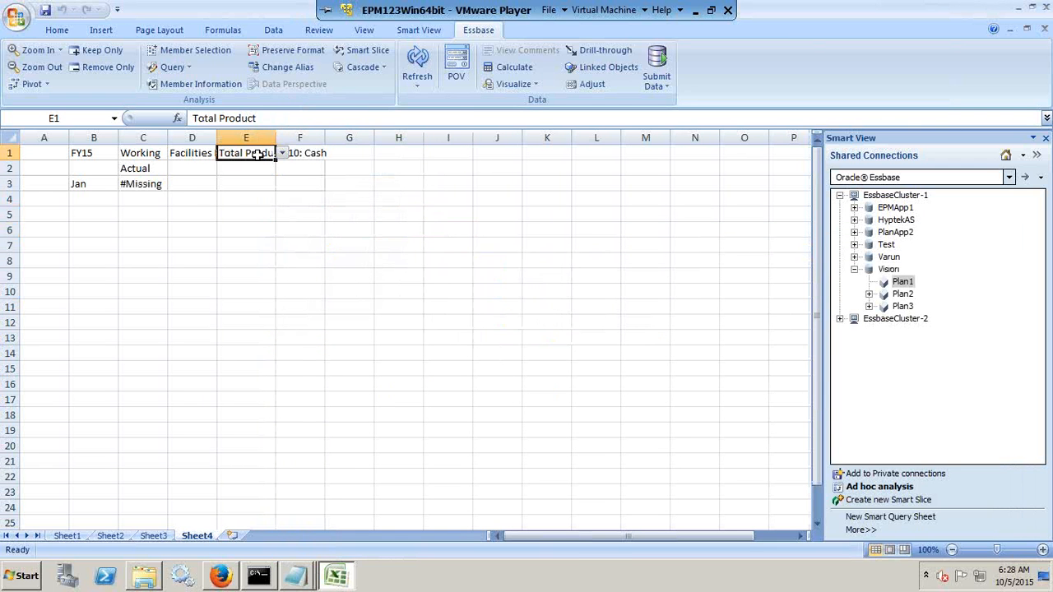
drag(118, 137, 165, 137)
drag(119, 213, 275, 233)
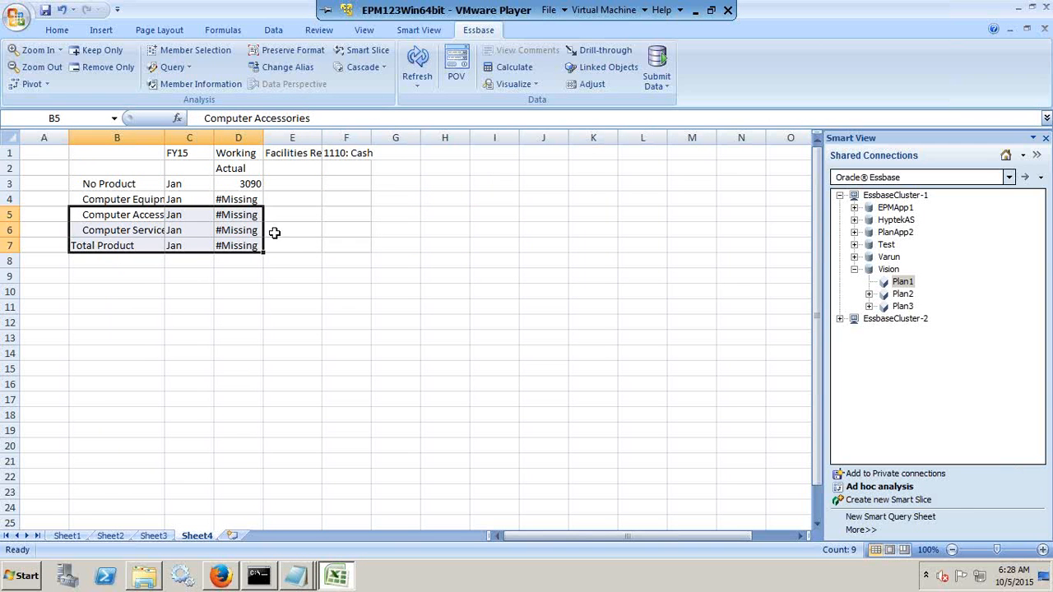
key(Delete)
Replace Computer Equipment in B4 with P_100 and refresh the grid.
key(Up)
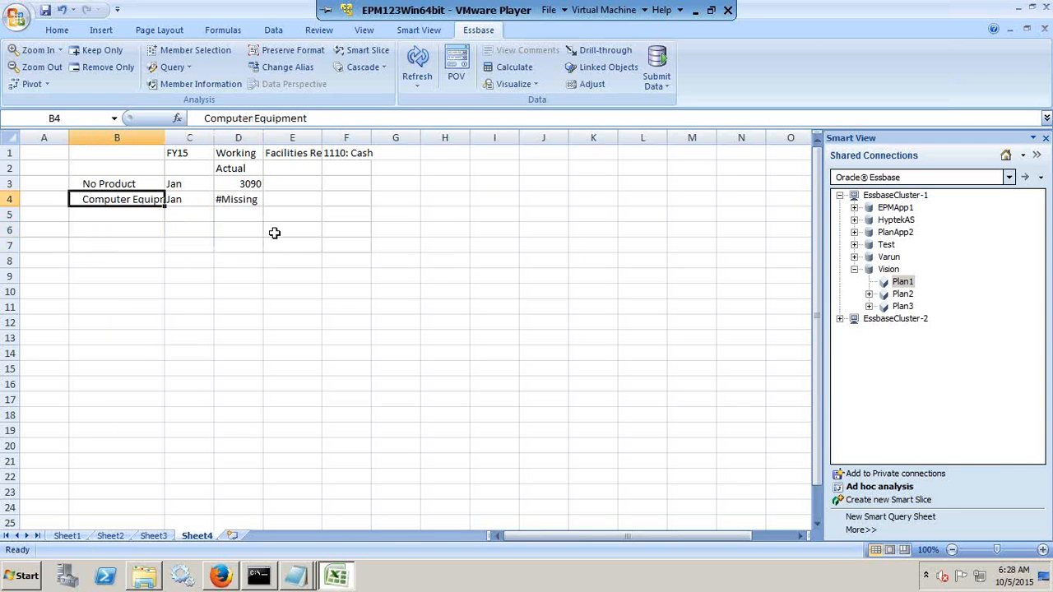
text(')
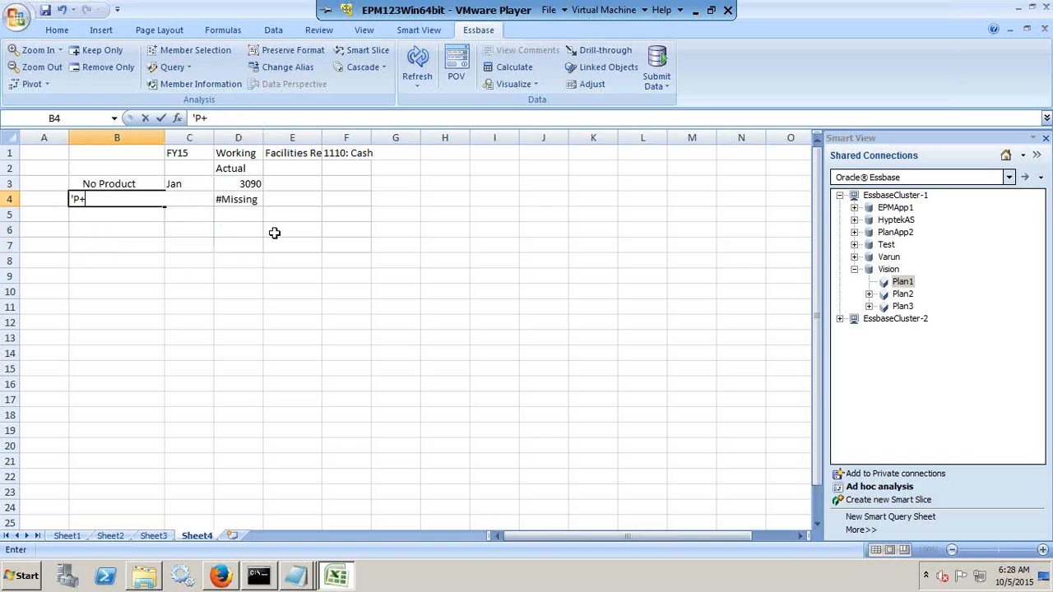
text(P_100)
key(Return)
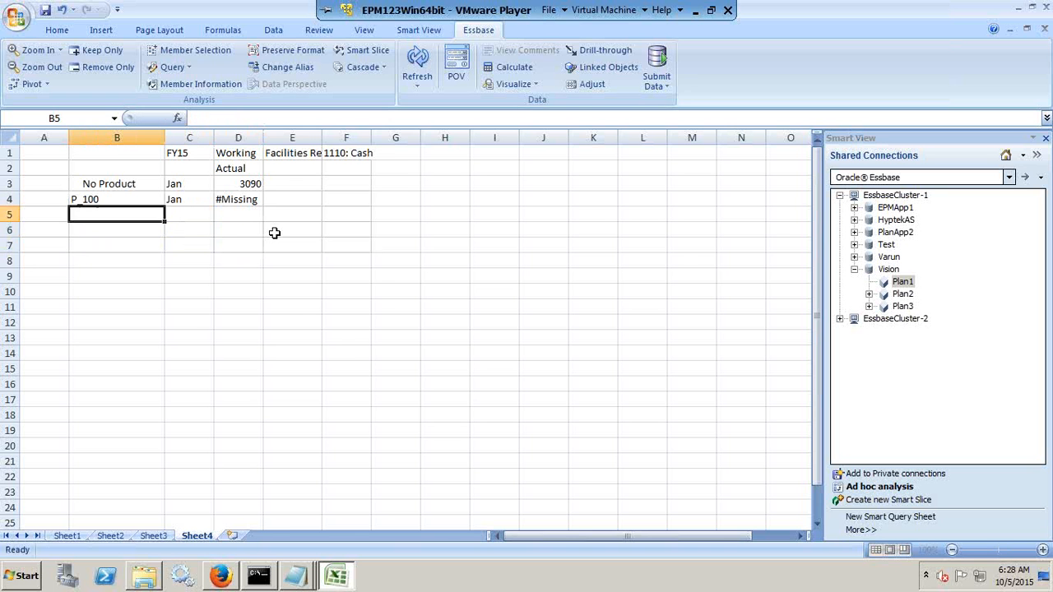
key(alt+Tab)
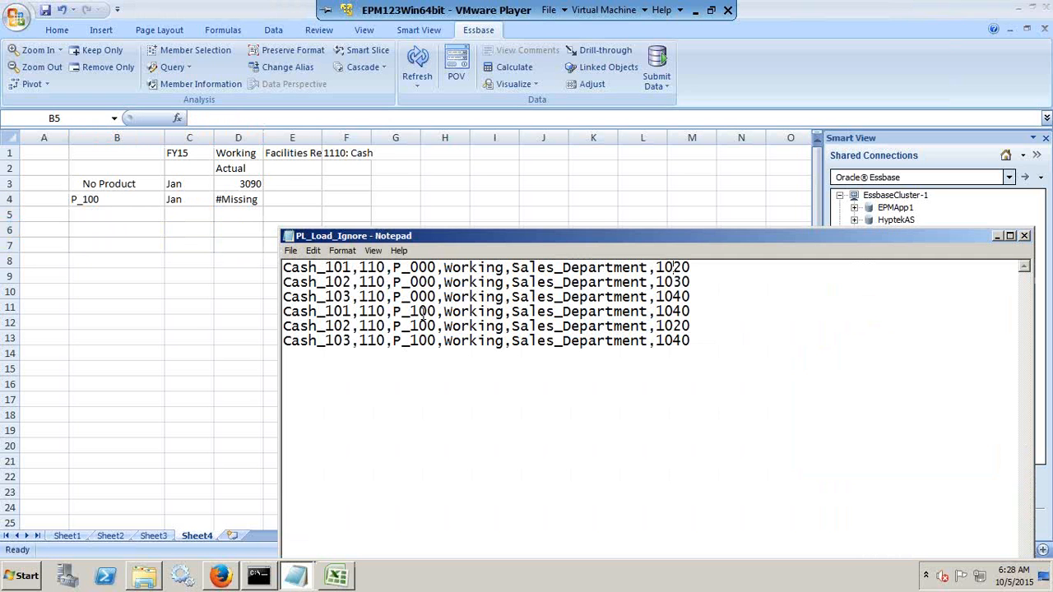
key(alt+Tab)
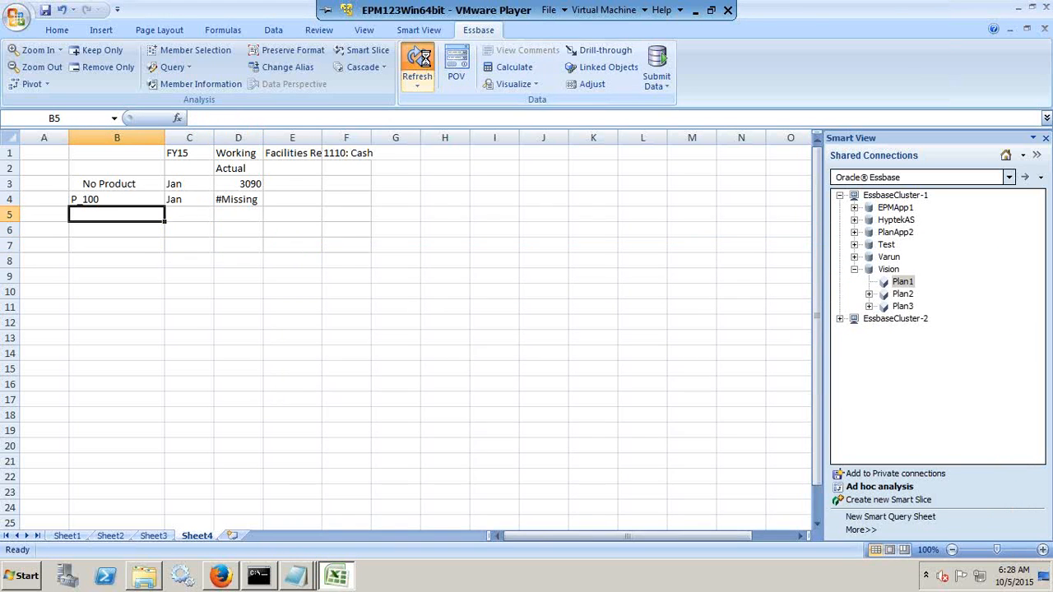
click(417, 74)
Check the grid's Product X amount against the three P_100 records in PL_Load_Ignore.
key(alt+Tab)
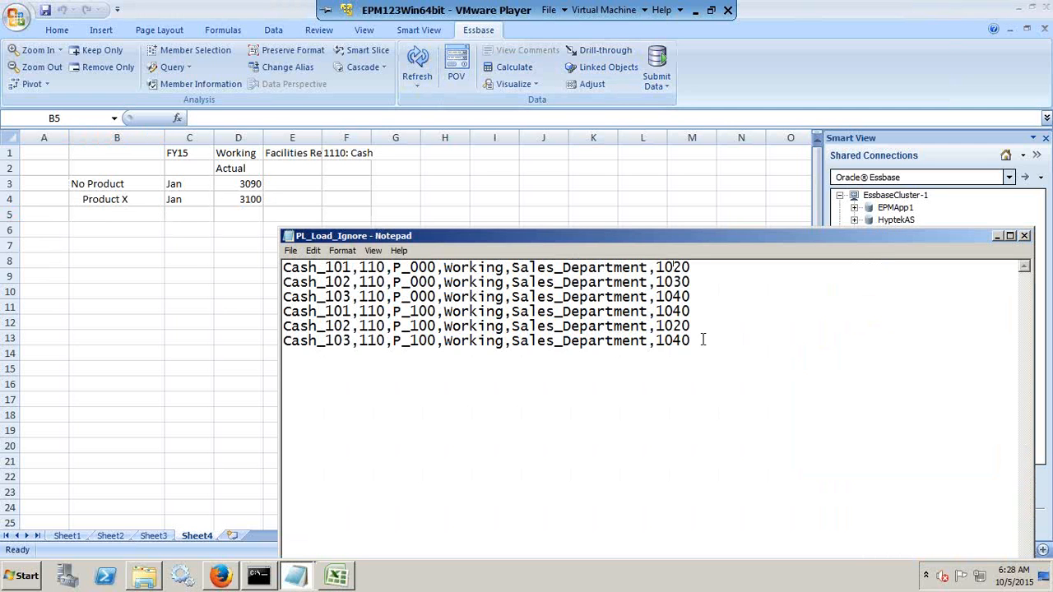
drag(703, 340, 222, 313)
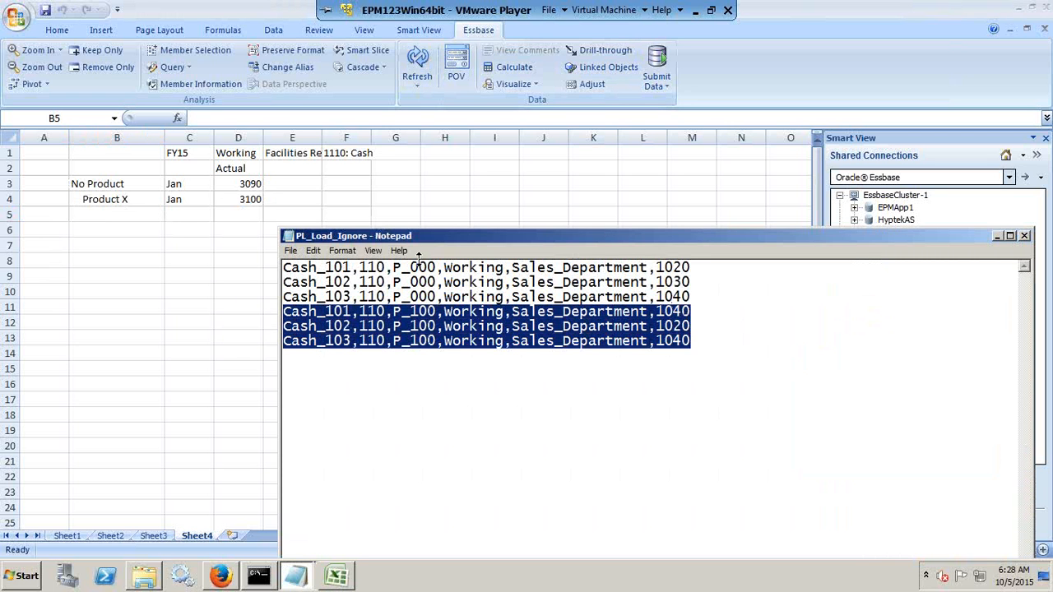
click(245, 209)
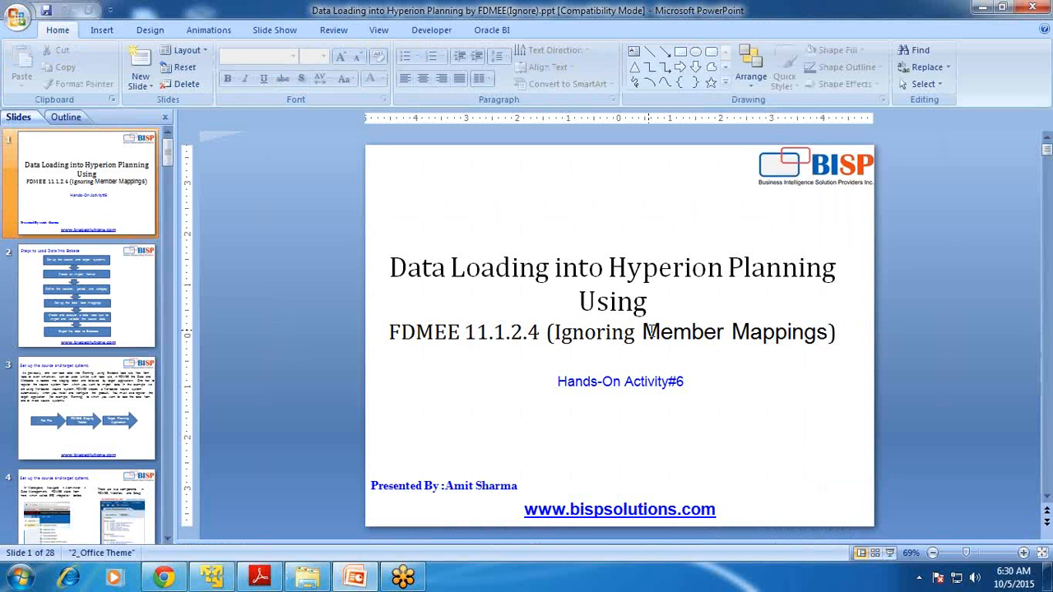
Switch to the PowerPoint presentation and show its last slide.
key(ctrl+End)
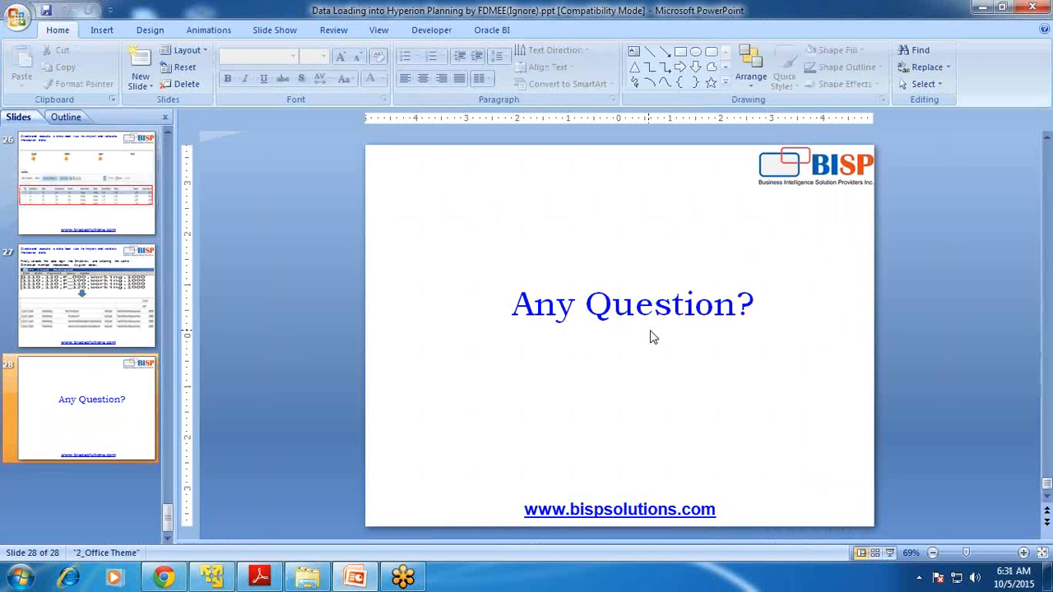